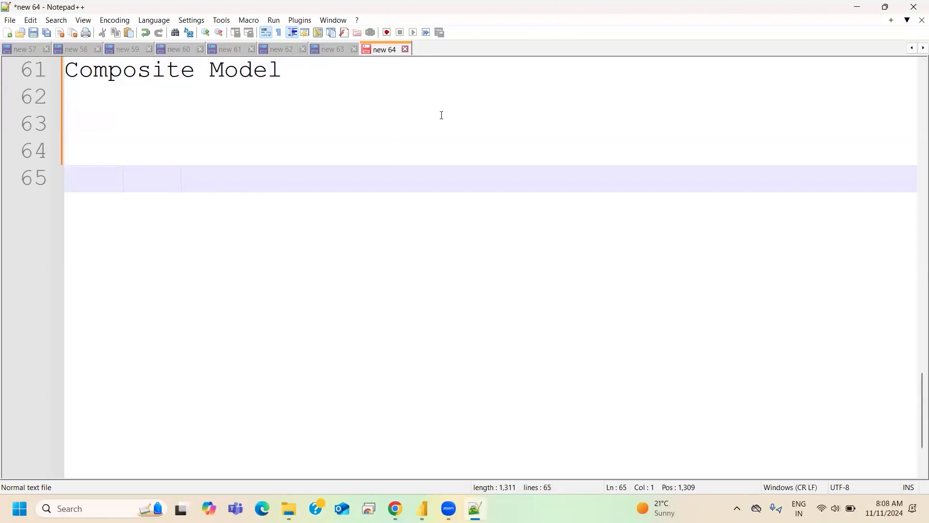
- Add the heading "BAR CHART" on line 64 of the notes, below "Composite Model", followed by an empty line
left_click(135, 156)
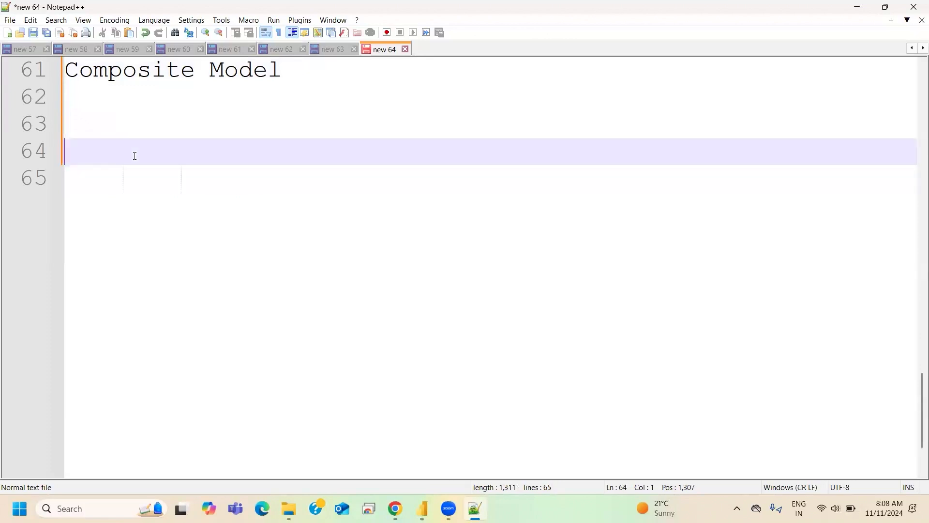
type("BAR CHART")
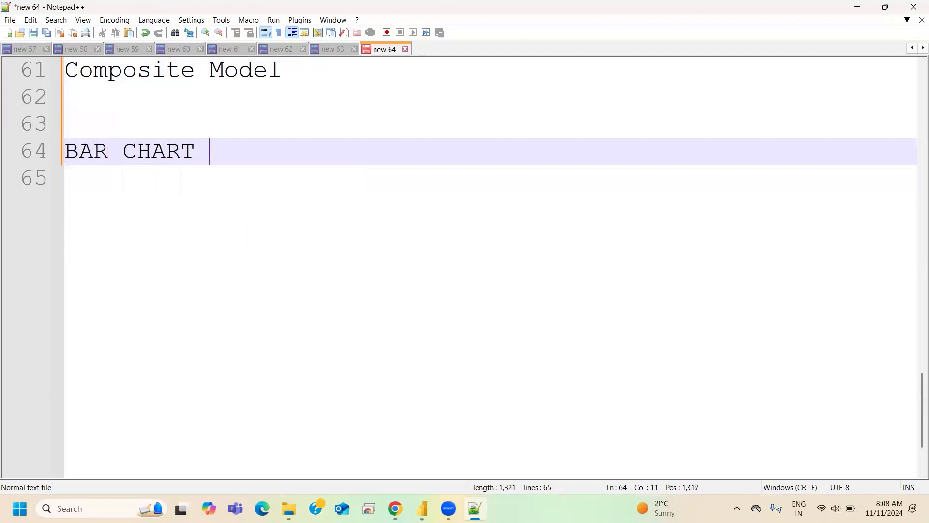
key("Return")
key("Return")
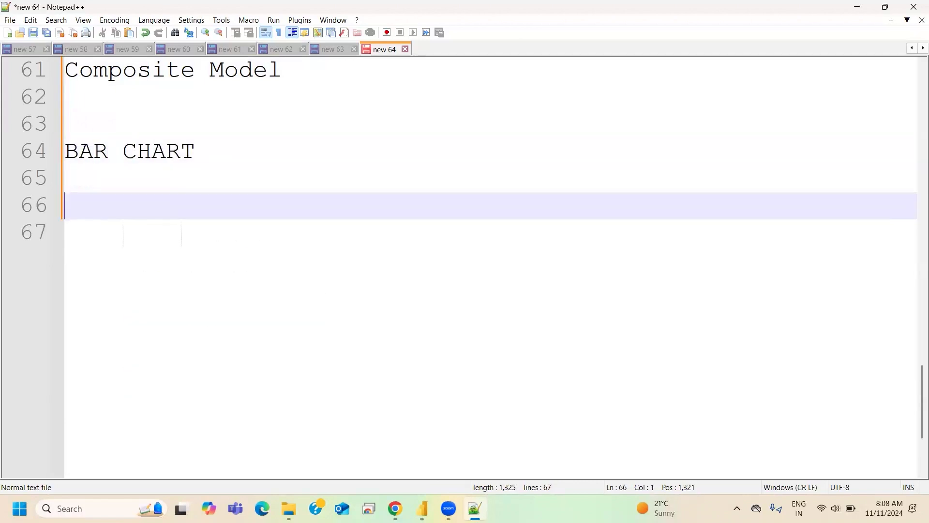
- Write the spaced column labels "Xaxis", "Yaxis" and "Legend" on one line below the BAR CHART heading
type("x")
key("BackSpace")
key("BackSpace")
type("X")
key("BackSpace")
type("Axis")
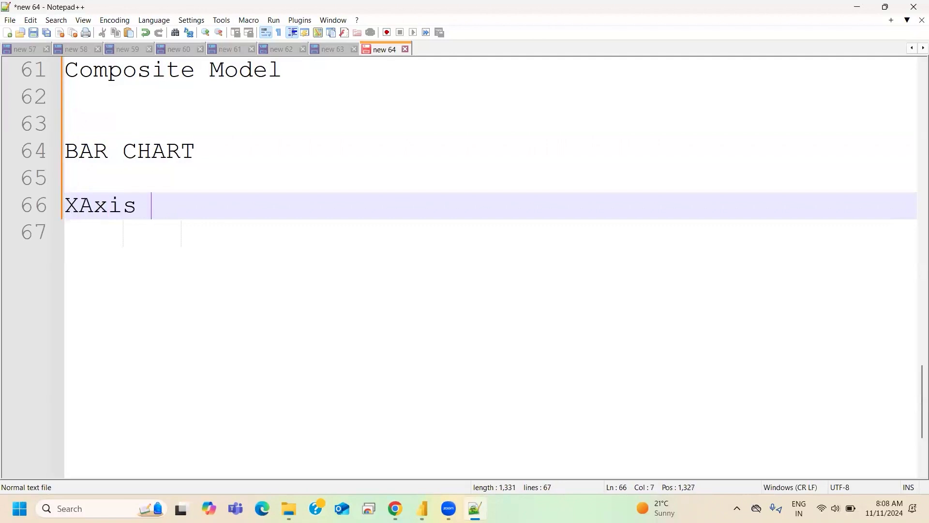
key("BackSpace")
key("BackSpace")
key("BackSpace")
key("BackSpace")
key("BackSpace")
key("BackSpace")
type("axis     y")
key("BackSpace")
key("BackSpace")
key("BackSpace")
type("Yaxis      Legend")
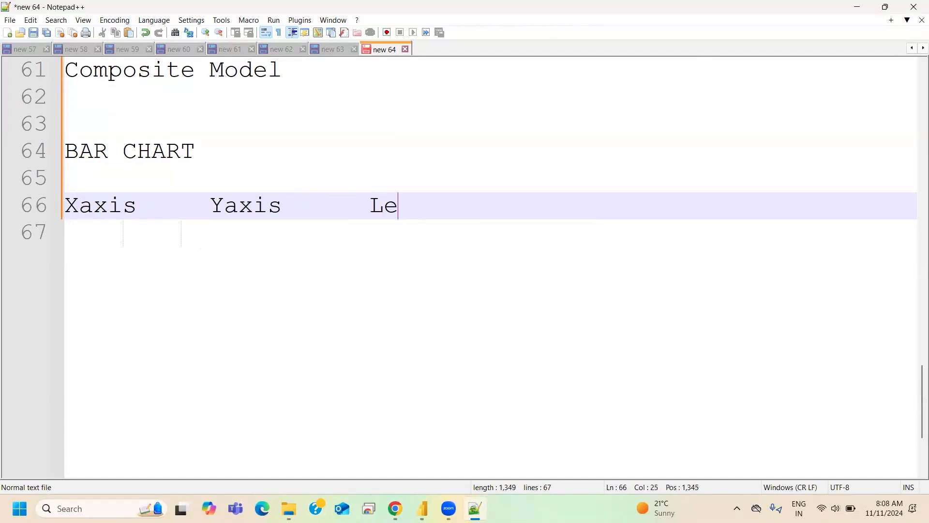
key("Return")
key("Return")
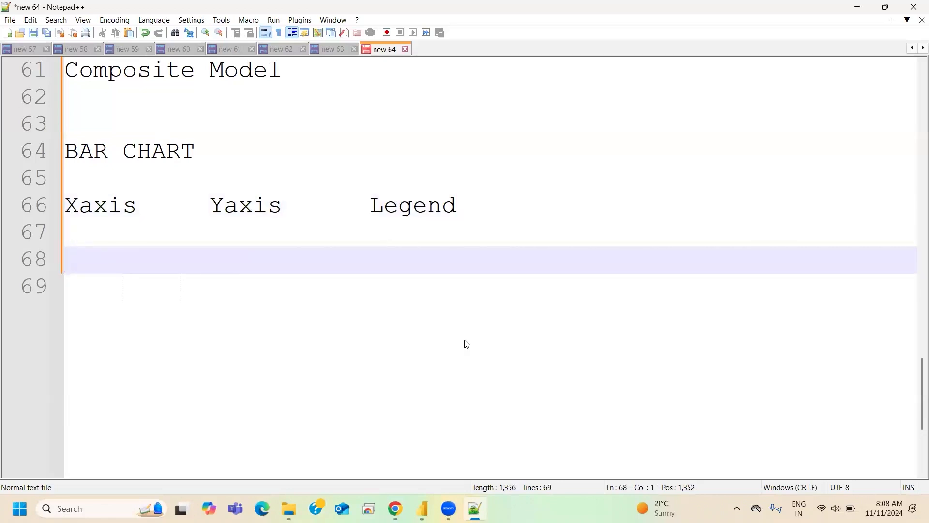
- Switch to Power BI and show the Count of Car_Name by Year and Fuel_Type bar chart in focus mode
key("alt+Tab")
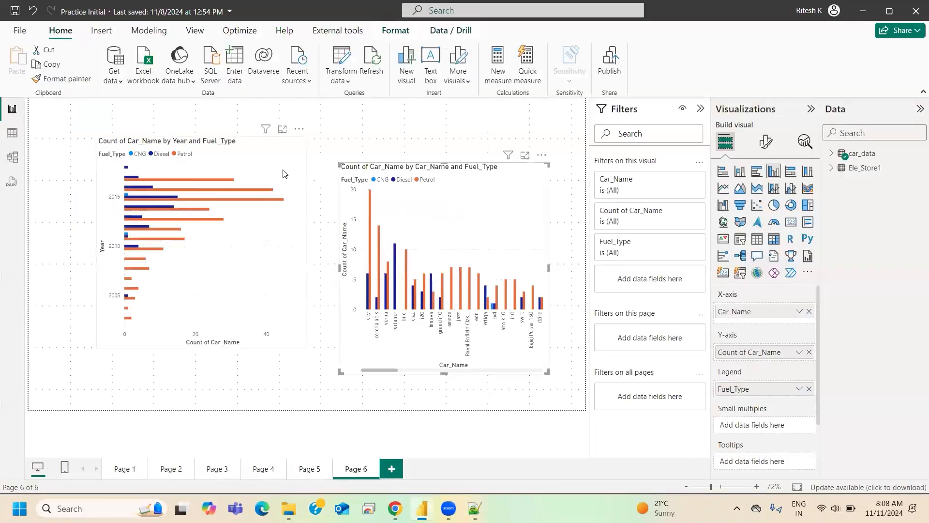
left_click(283, 173)
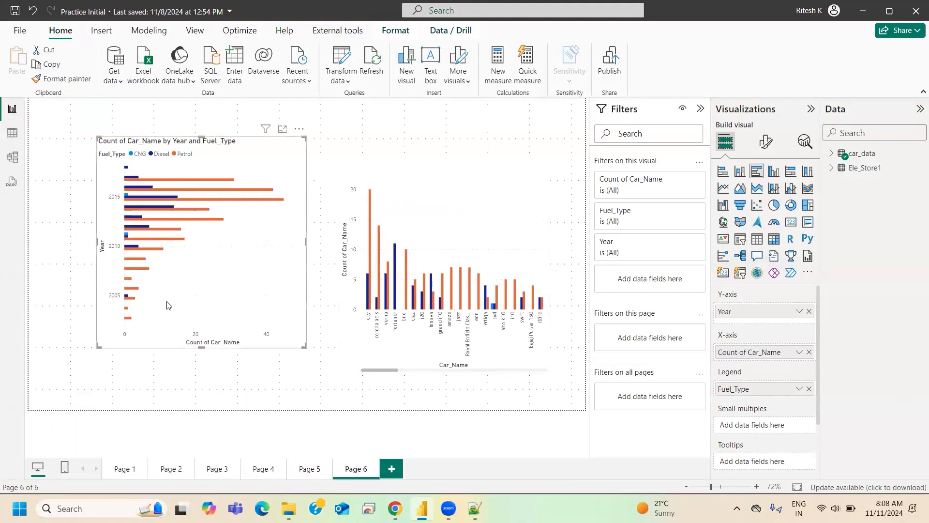
left_click(282, 129)
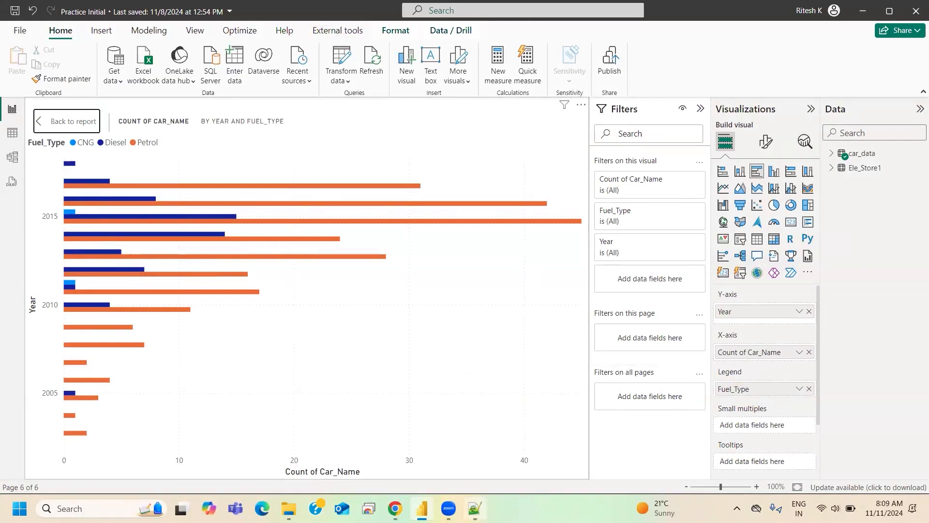
- Return to the Notepad++ notes, enter "Numeric" under the Xaxis label and shift the Yaxis label slightly to the right
left_click(474, 509)
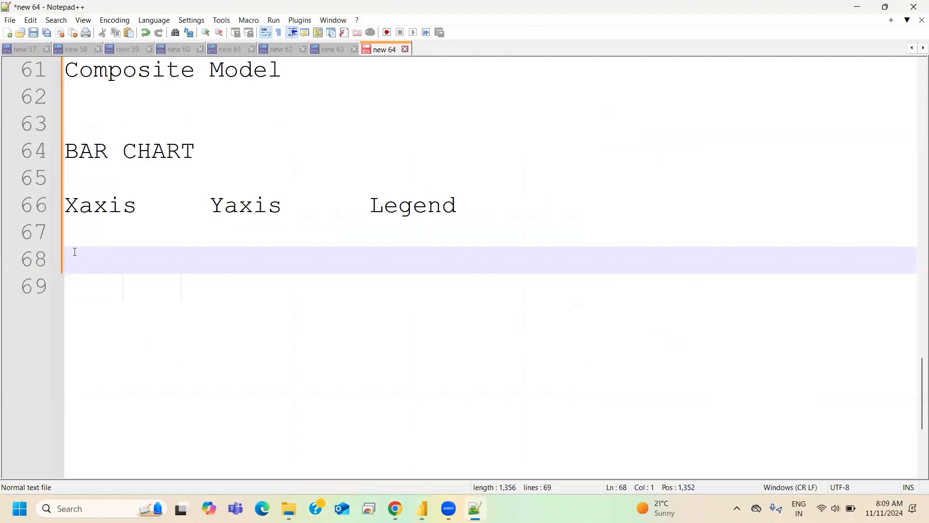
type("Numeric")
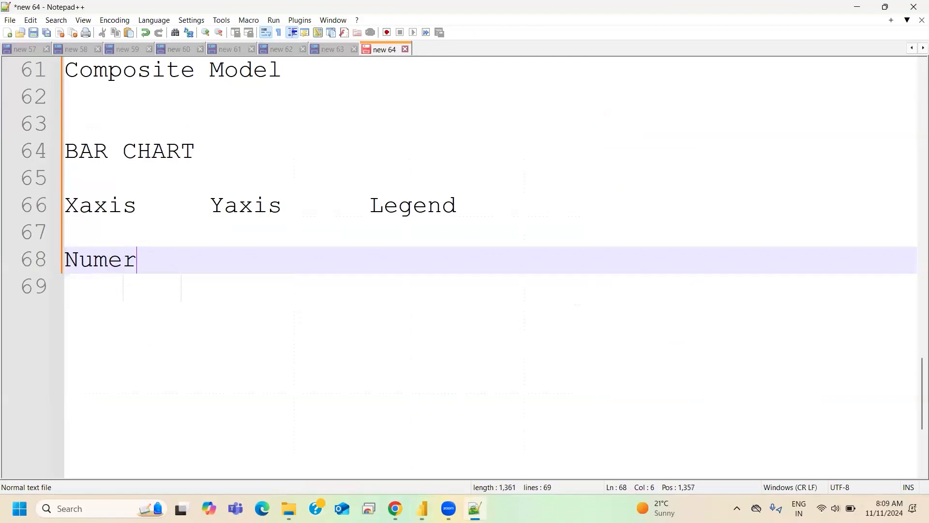
key("BackSpace")
key("BackSpace")
key("BackSpace")
key("BackSpace")
key("BackSpace")
key("BackSpace")
key("BackSpace")
type("XO")
key("BackSpace")
key("BackSpace")
type("Count")
key("BackSpace")
key("BackSpace")
key("BackSpace")
key("BackSpace")
key("BackSpace")
key("BackSpace")
type("Numeric")
left_click(210, 211)
- Check the chart in Power BI, then note "Categorical" under Yaxis and shift the Legend label further right
left_click(422, 508)
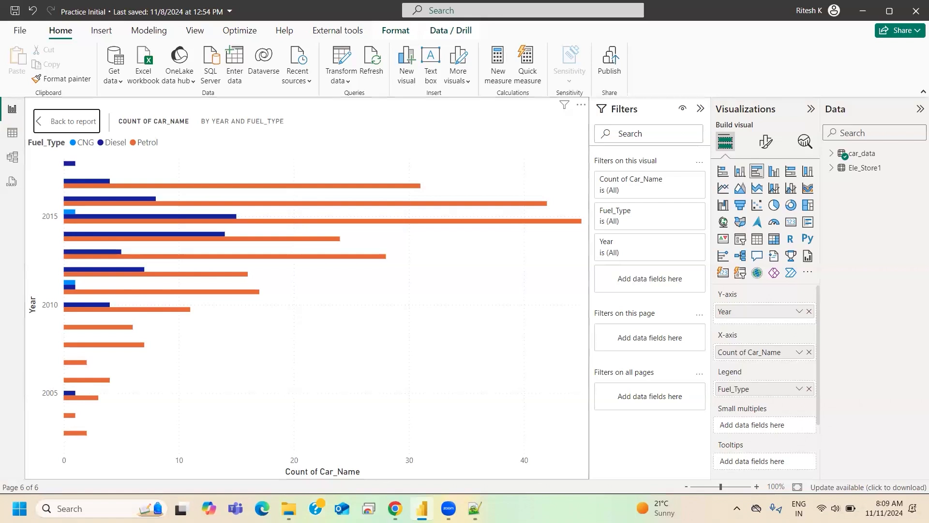
left_click(477, 508)
left_click(222, 264)
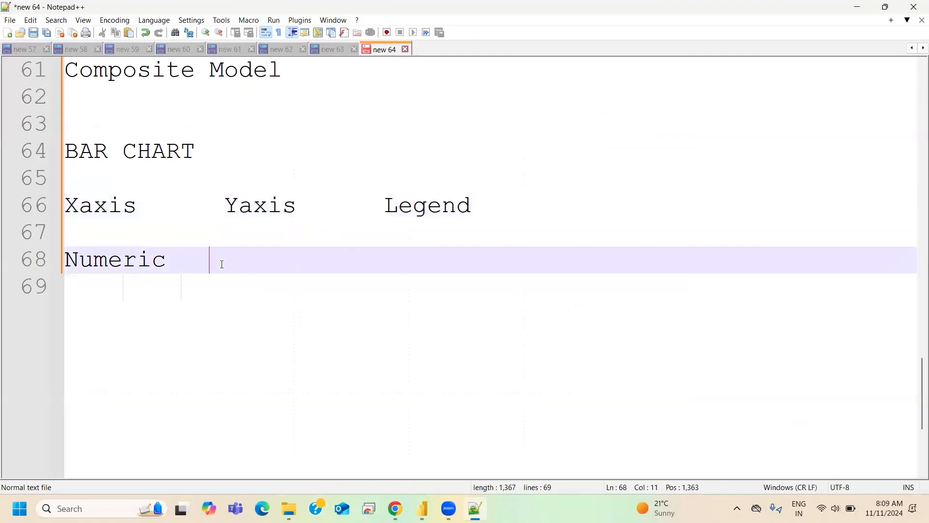
type("Categorical")
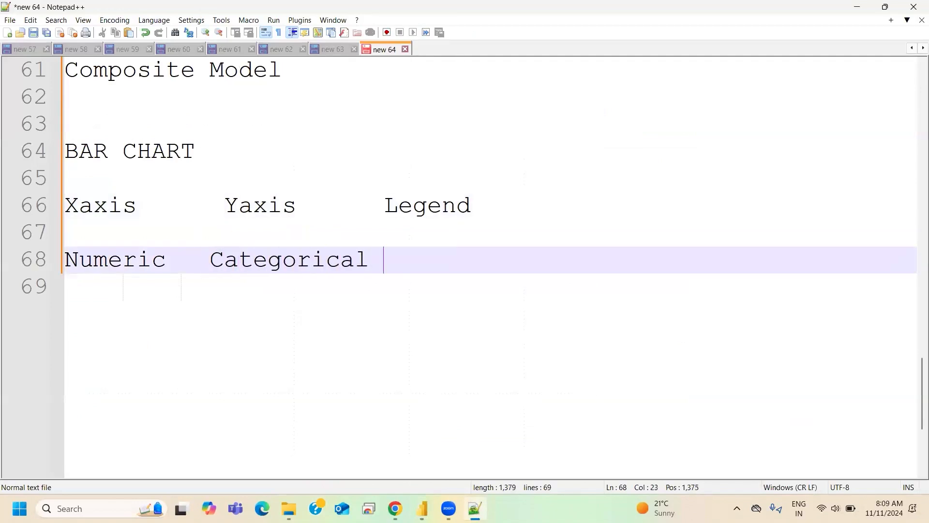
left_click(382, 204)
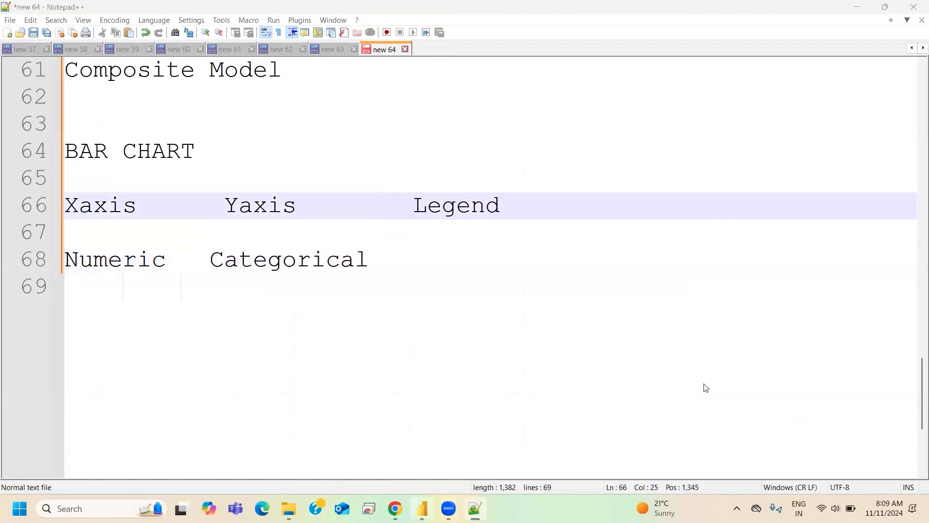
- In Power BI, replace Fuel_Type with Kms_Driven from the car_data table as the bar chart's legend field
key("alt+Tab")
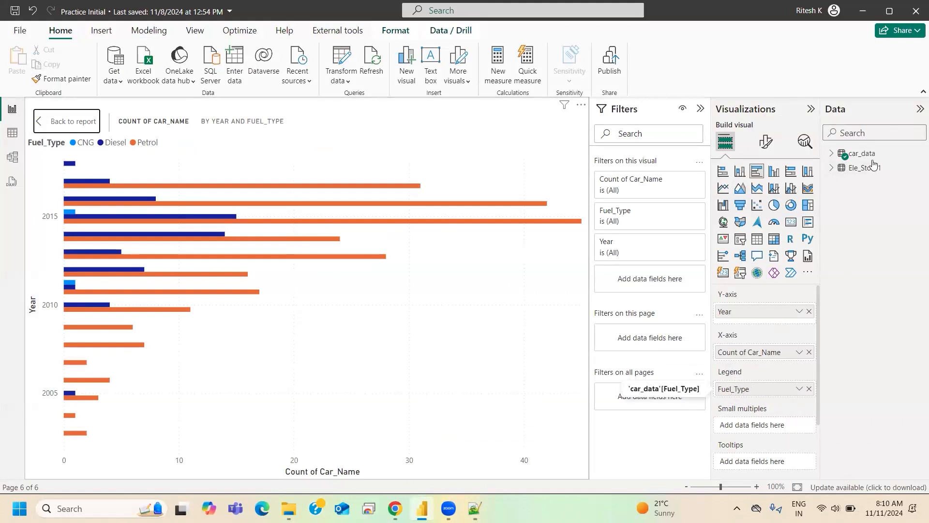
left_click(832, 153)
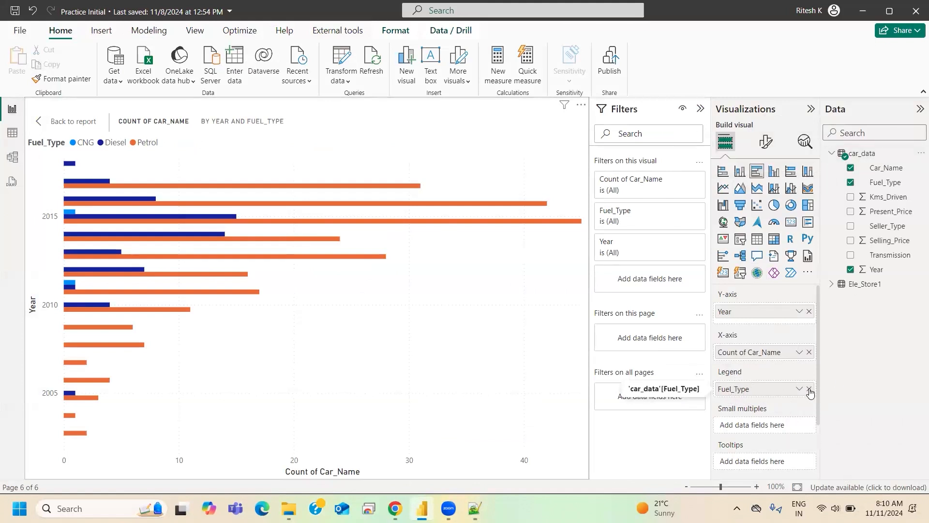
left_click(809, 389)
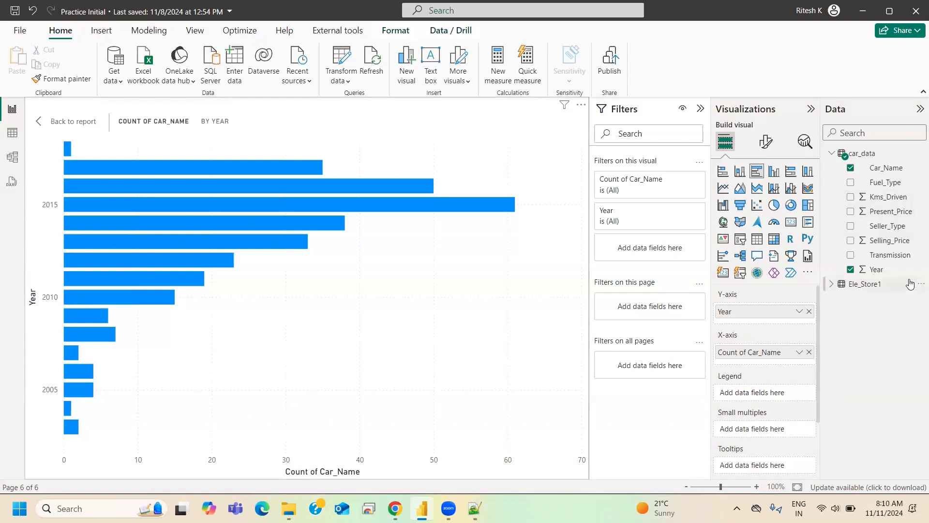
left_click_drag(884, 197, 772, 390)
key("super+space")
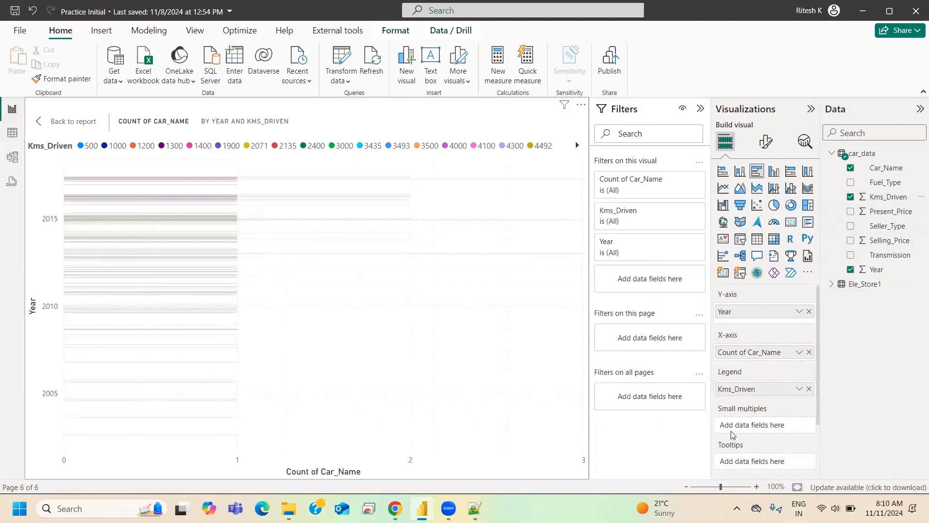
mouse_move(736, 391)
left_mouse_down()
mouse_move(754, 388)
mouse_move(721, 374)
mouse_move(760, 374)
mouse_move(727, 392)
mouse_move(729, 379)
mouse_move(751, 395)
left_mouse_up()
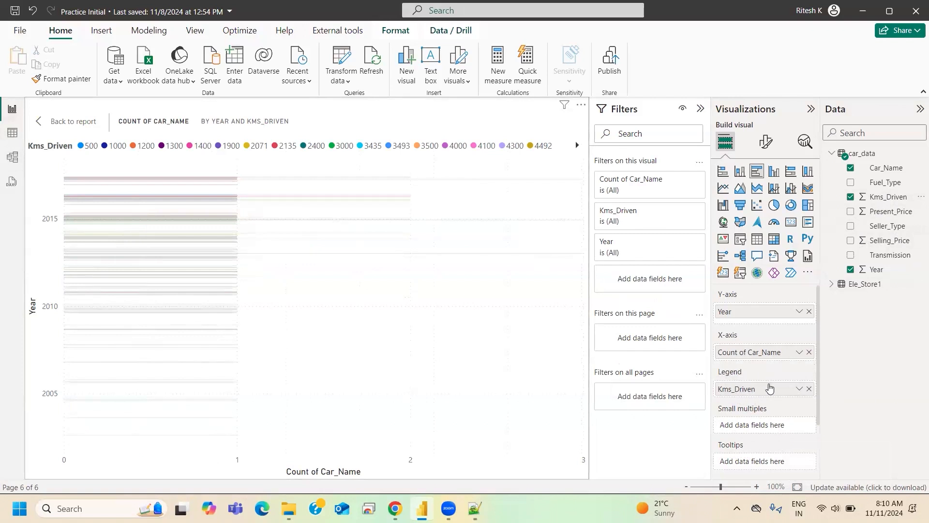
- Look through the Kms_Driven legend entries to the last value and back to the first
left_click(576, 147)
left_click(576, 147)
left_click(576, 147)
left_click(576, 147)
left_click(576, 147)
left_click(576, 147)
left_click(576, 147)
left_click(576, 147)
left_click(577, 147)
left_click(577, 147)
left_click(576, 147)
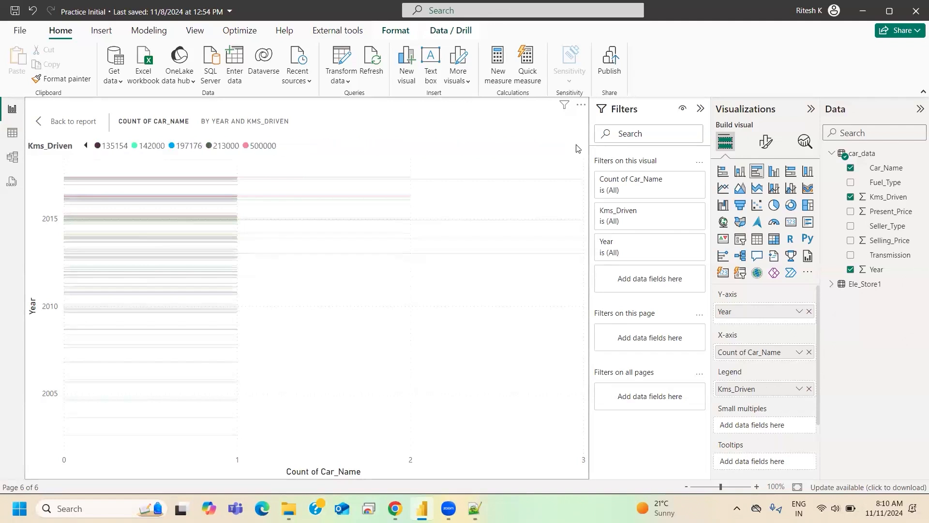
left_click(86, 146)
left_click(86, 146)
left_click(86, 146)
left_click(86, 146)
left_click(86, 146)
left_click(86, 146)
left_click(85, 146)
left_click(85, 147)
left_click(85, 146)
left_click(85, 146)
left_click(86, 146)
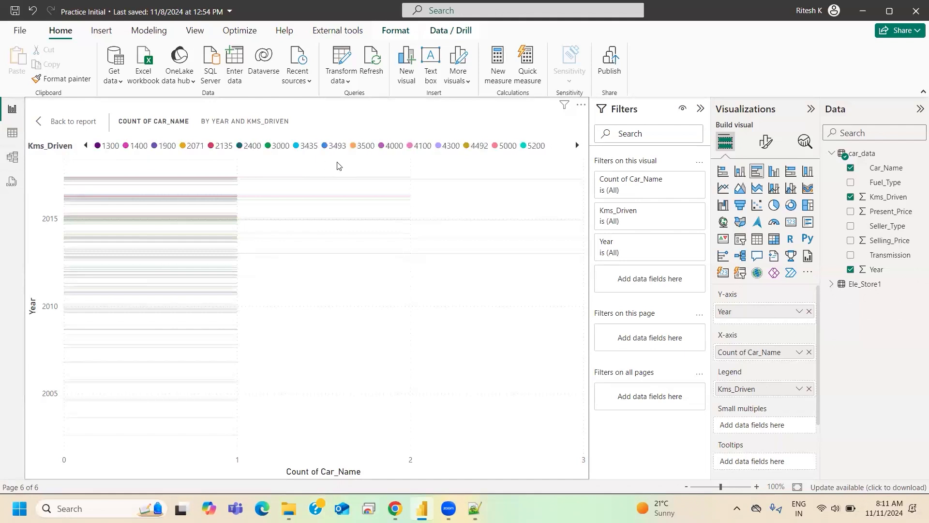
left_click(85, 147)
left_click(86, 146)
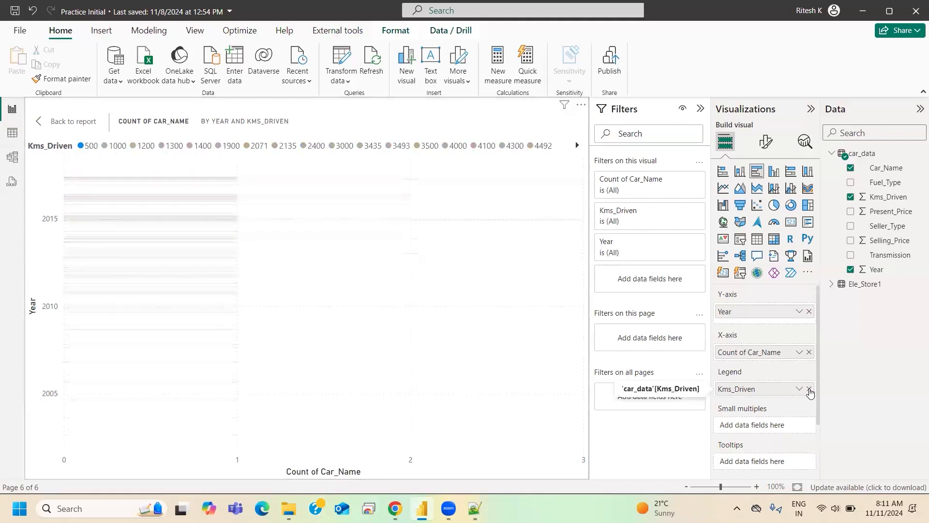
- Replace Kms_Driven with Present_Price as the legend field and convert the visual to a stacked bar chart
left_click(809, 388)
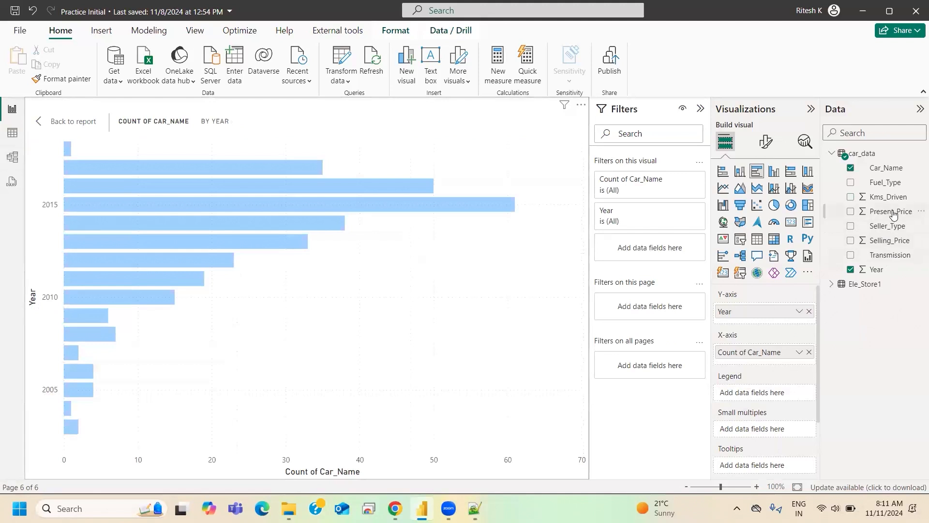
left_click_drag(891, 212, 726, 392)
key("super+space")
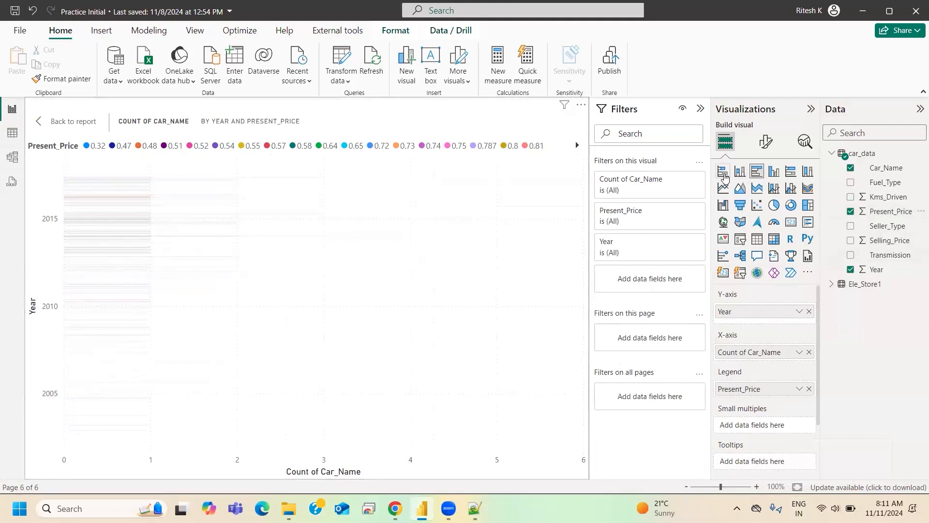
left_click(722, 172)
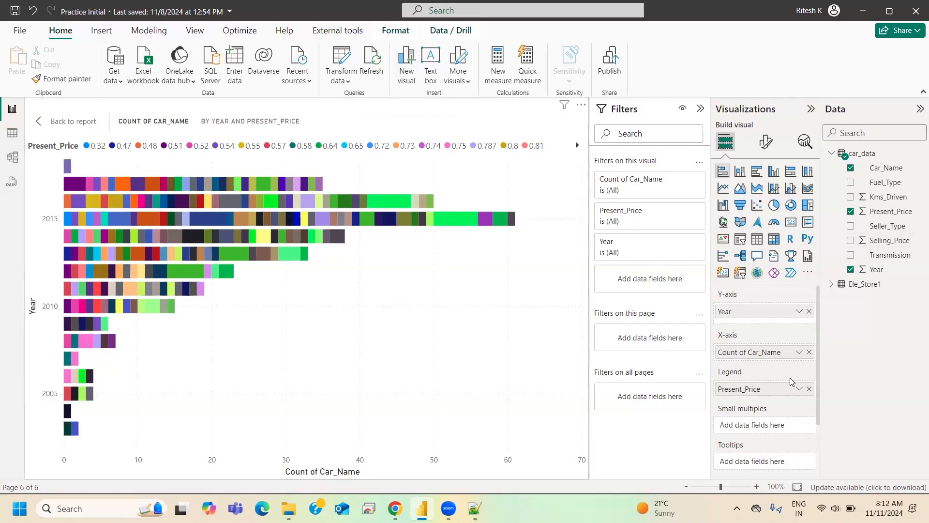
- Replace Present_Price with Fuel_Type as the stacked bar chart's legend field
left_click(809, 389)
left_click_drag(887, 182, 761, 395)
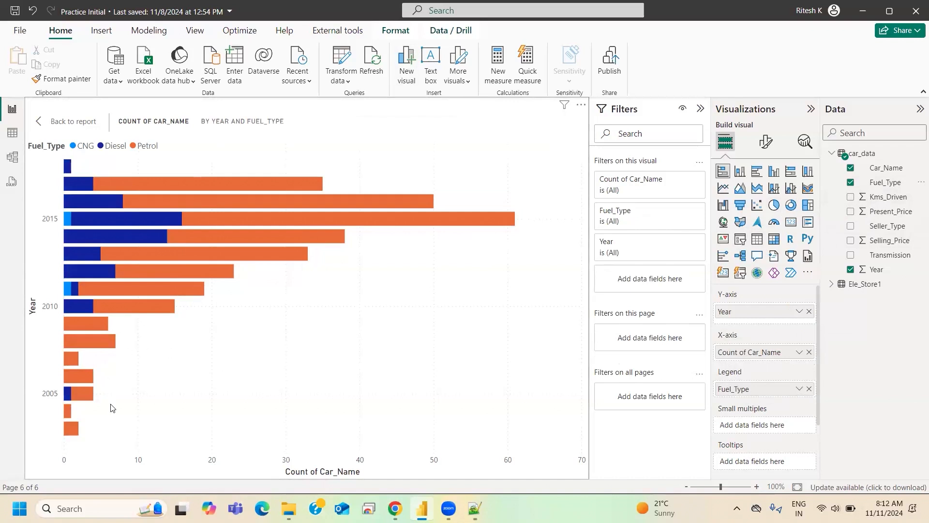
mouse_move(68, 294)
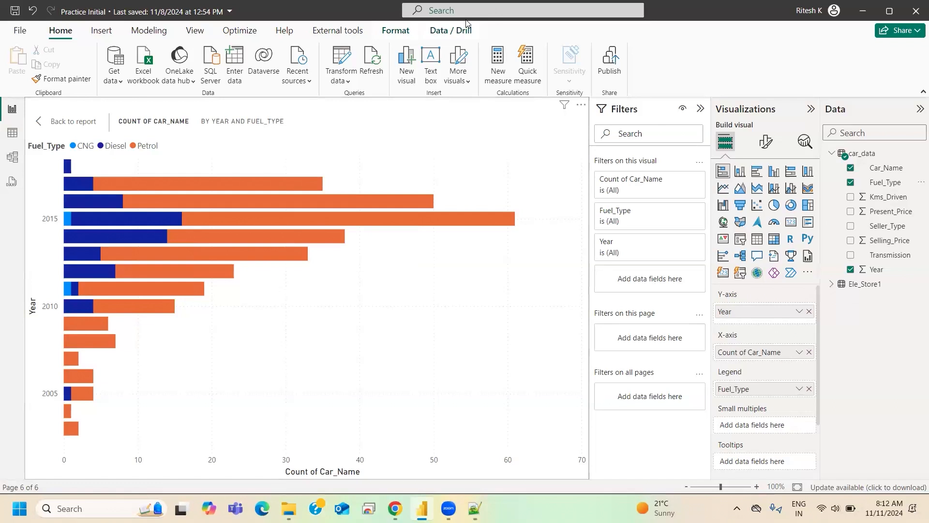
- Leave focus mode and replace Fuel_Type with Selling_Price as the stacked bar chart's legend field
left_click(57, 121)
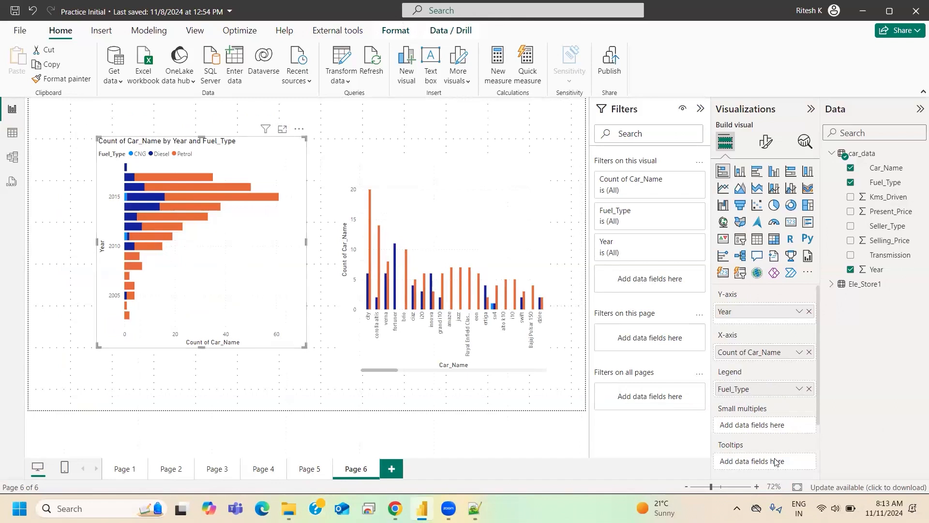
left_click(809, 389)
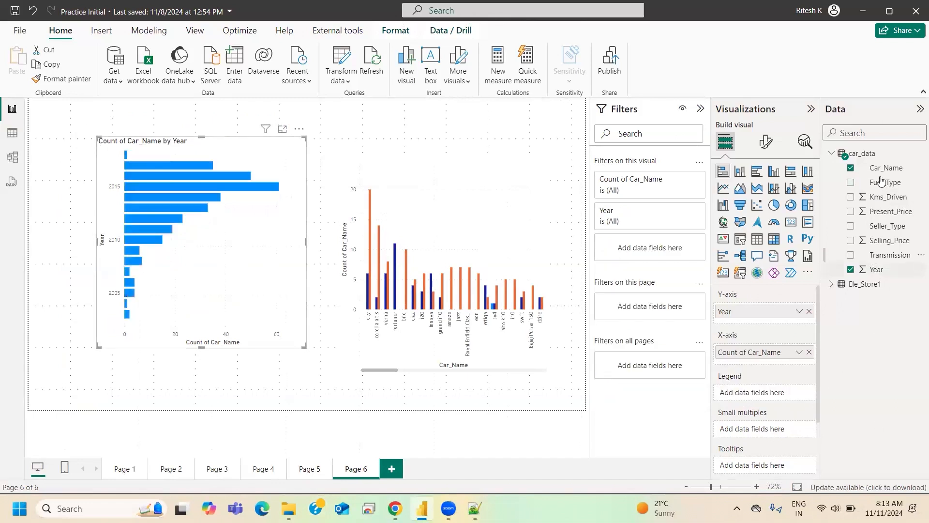
left_click_drag(884, 241, 741, 393)
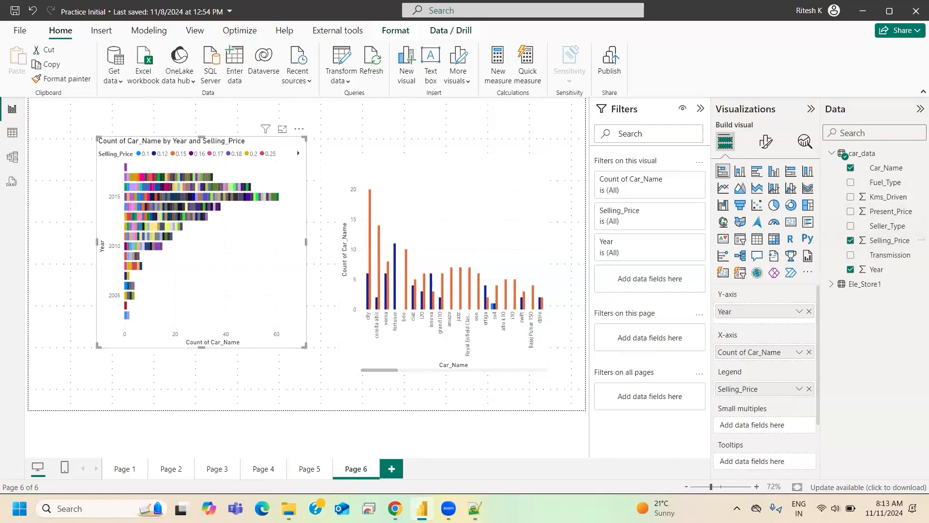
- Switch to the Notepad++ notes and extend the BAR CHART heading with "( Stacked/ Clustered )"
left_click(476, 509)
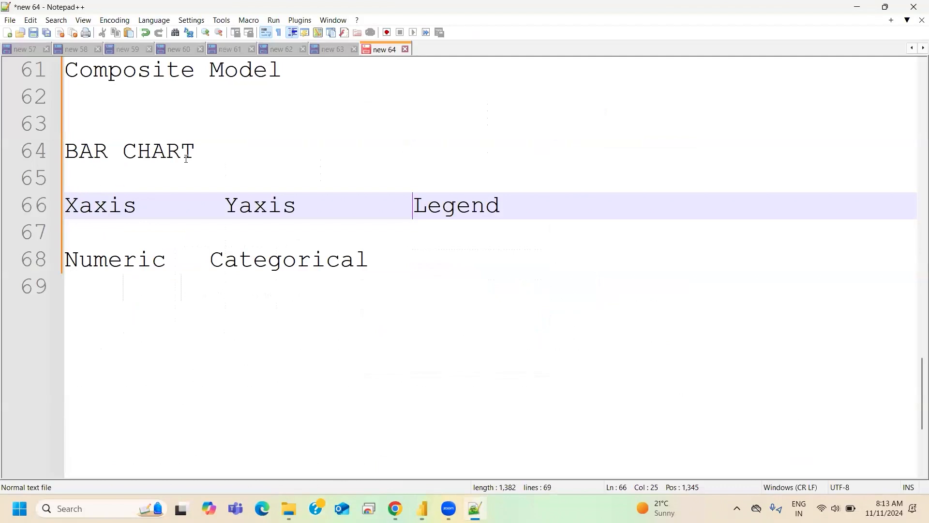
left_click(204, 152)
type("( Stac")
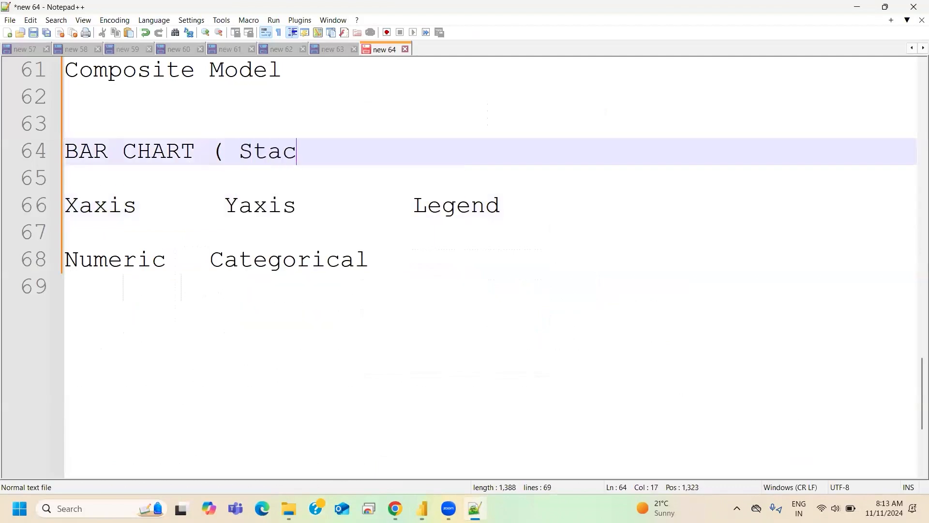
type("ked")
key("BackSpace")
type("/ Cluste")
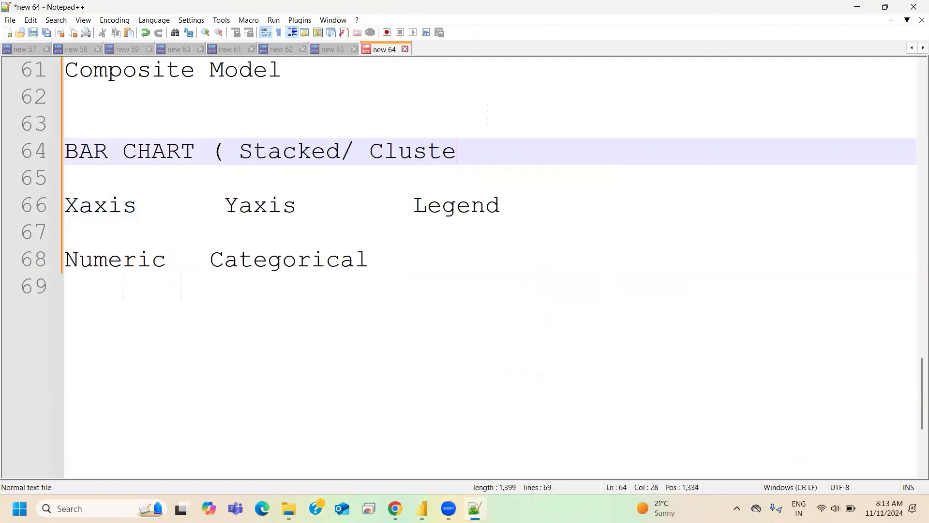
type("red/ ")
type("100")
key("BackSpace")
key("BackSpace")
key("BackSpace")
key("BackSpace")
key("BackSpace")
key("BackSpace")
type(")")
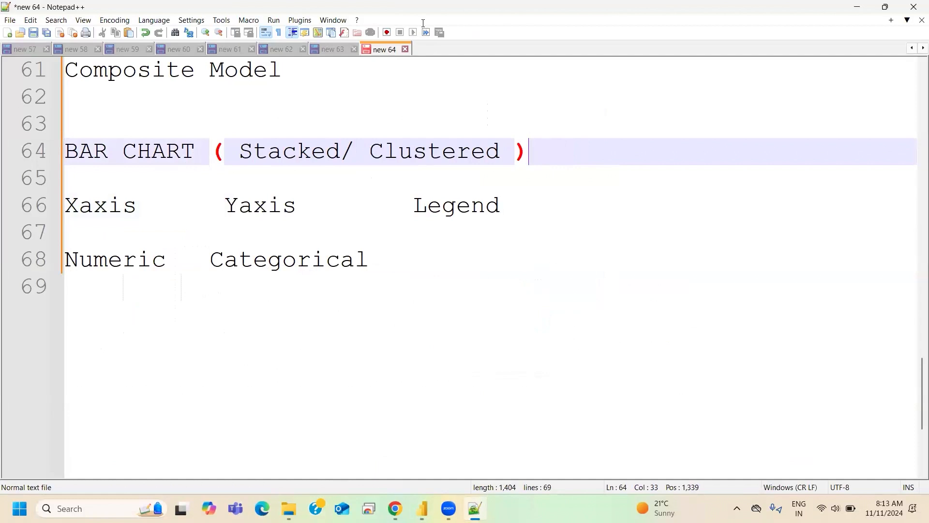
left_click(282, 152)
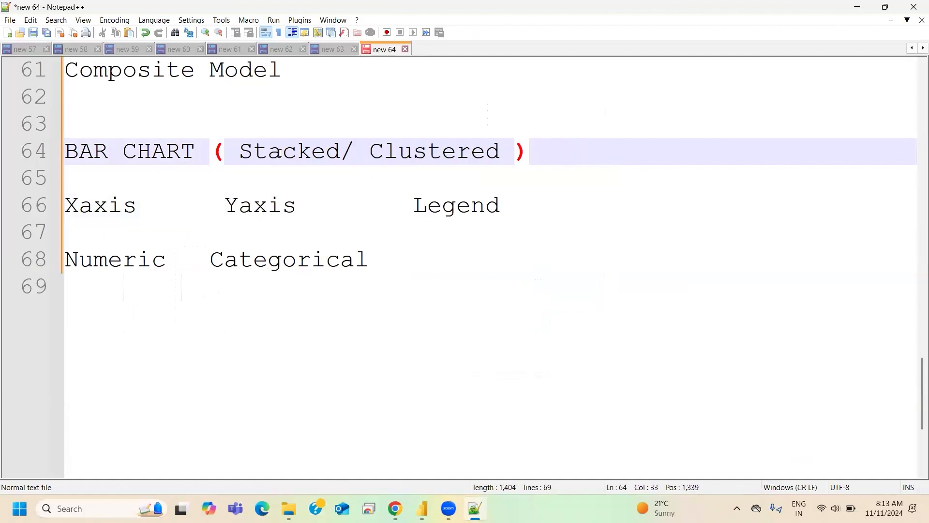
double_click(457, 154)
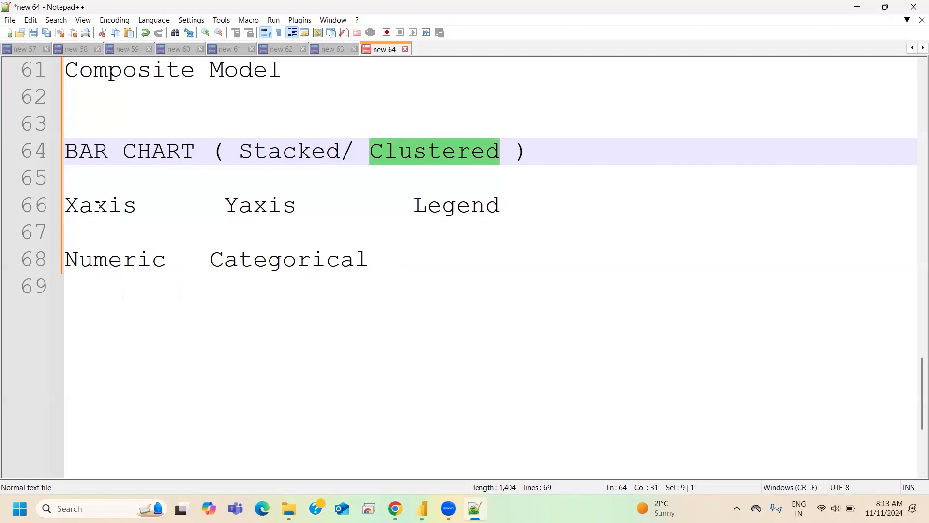
double_click(89, 265)
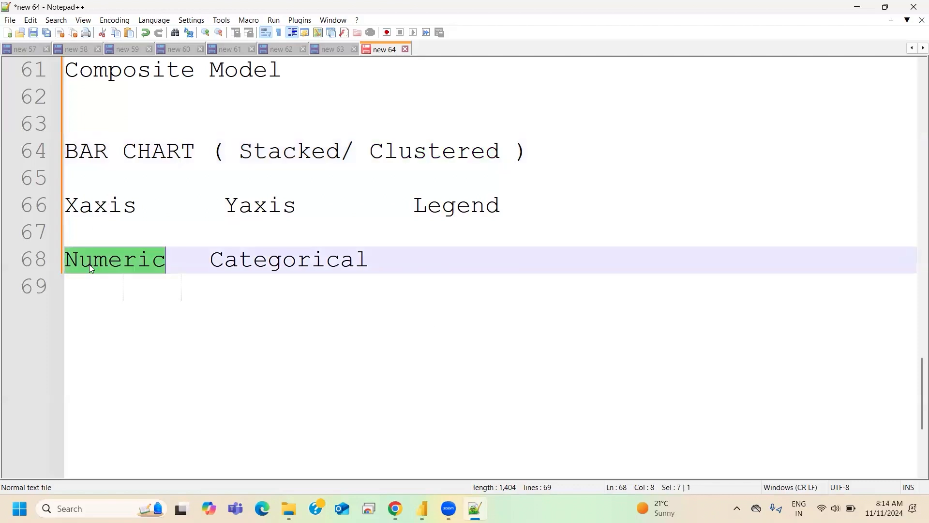
double_click(265, 204)
left_click(283, 259)
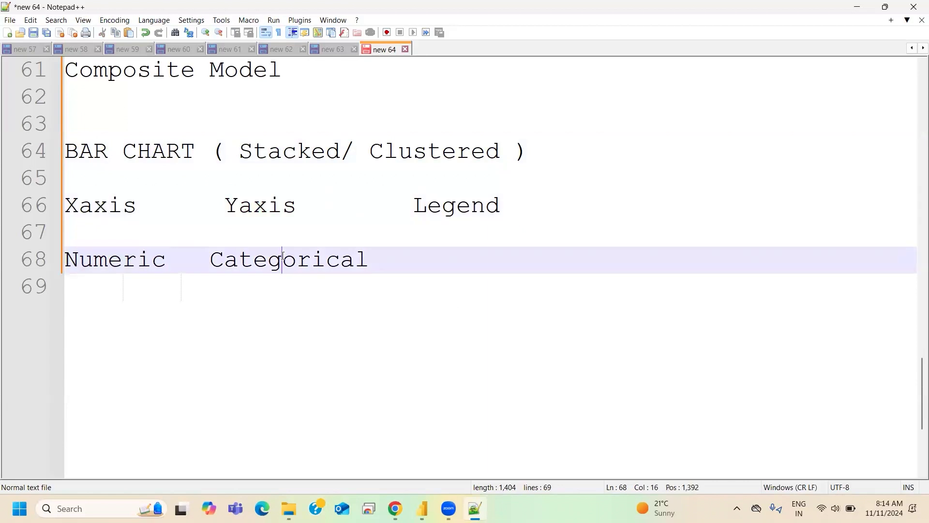
double_click(283, 259)
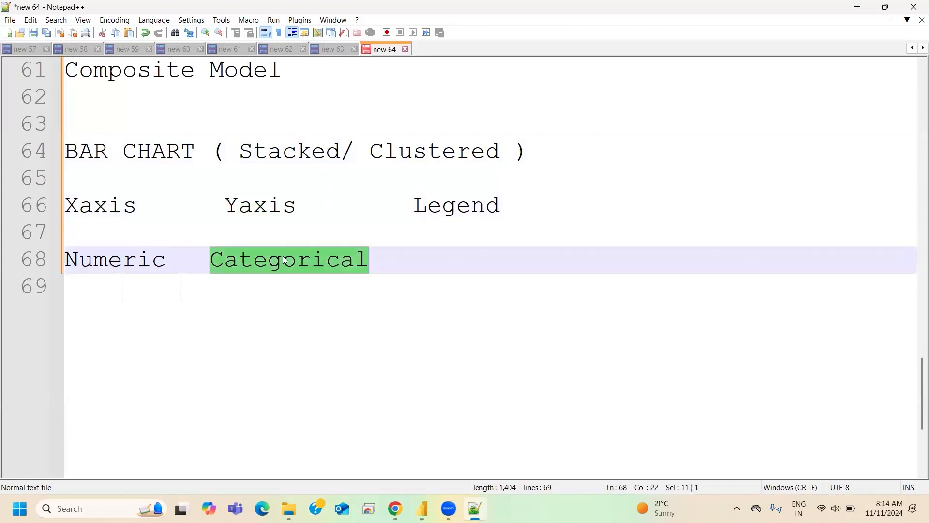
- Add "Categorical" under the Legend heading, in the same row as Numeric and Categorical
left_click(406, 256)
type("Cat")
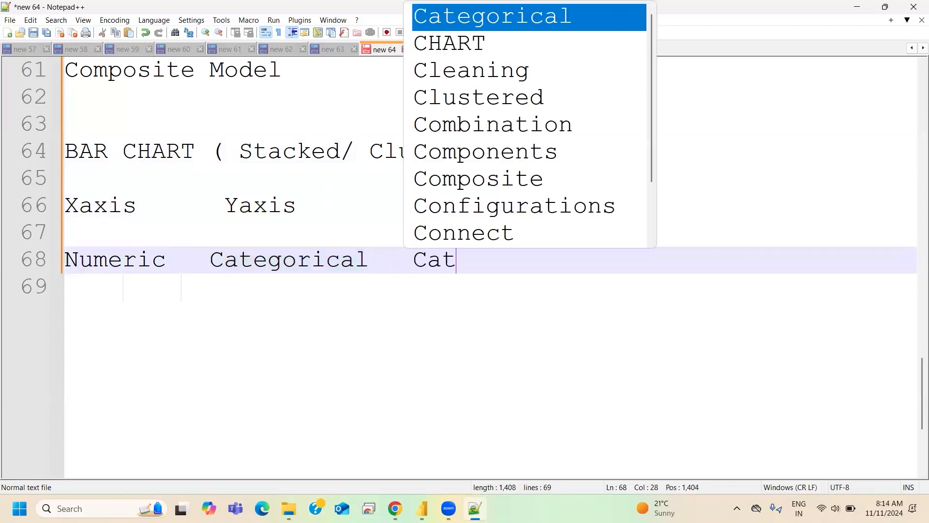
type("egoriacal")
key("BackSpace")
key("BackSpace")
key("BackSpace")
key("BackSpace")
key("BackSpace")
key("BackSpace")
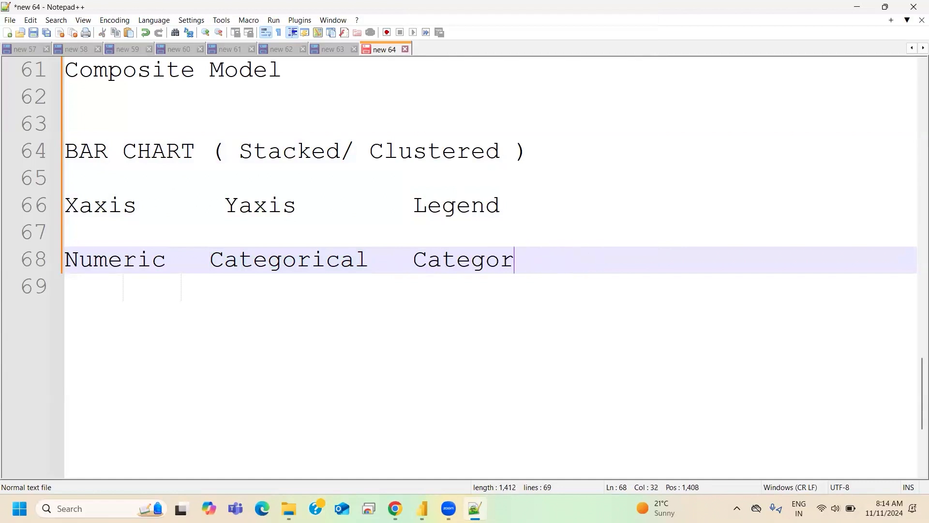
type("ical")
key("BackSpace")
- Add a second row below with "Numeric" under Xaxis, Yaxis and Legend, followed by the remark "( Not fit )"
key("Return")
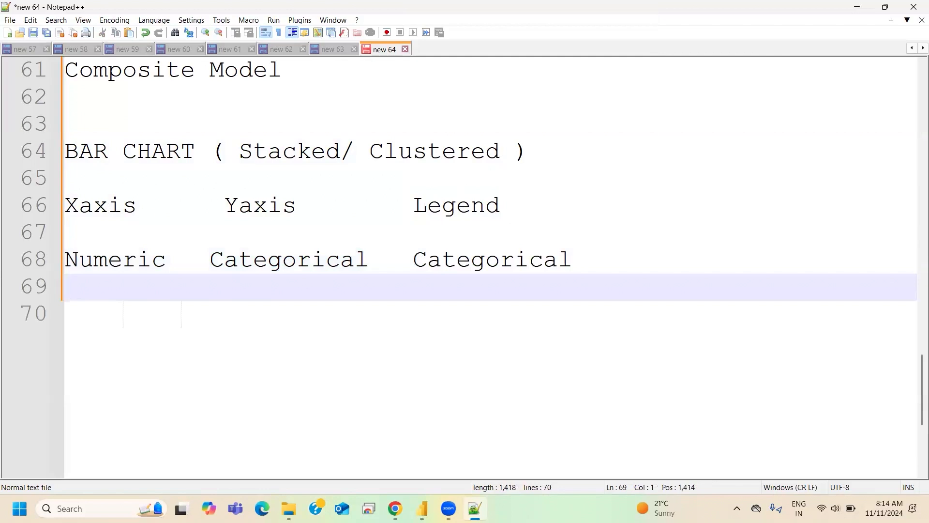
type("Numeric   ")
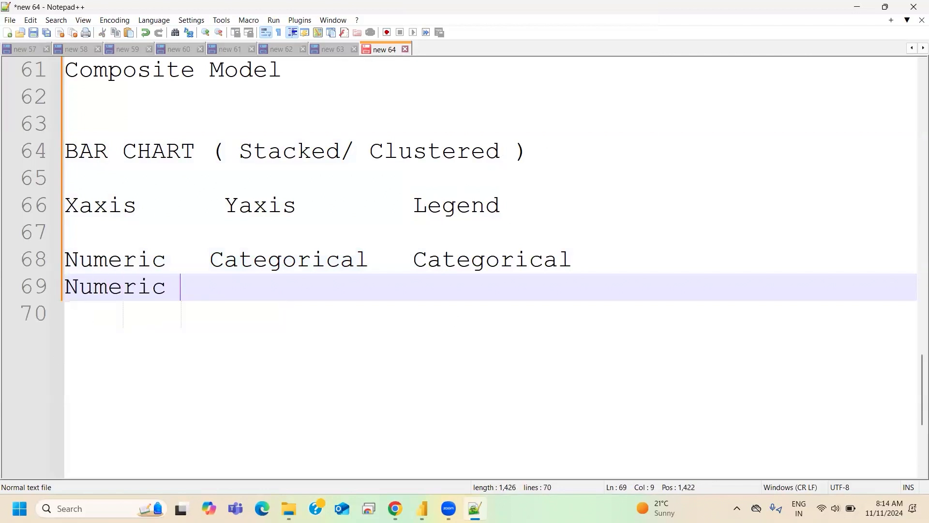
type("Nucm")
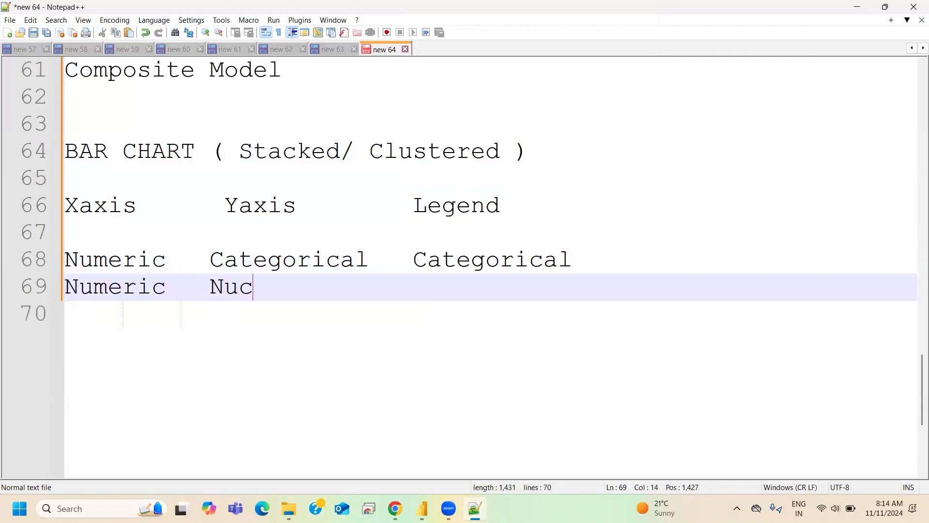
key("BackSpace")
key("BackSpace")
type("meric       ")
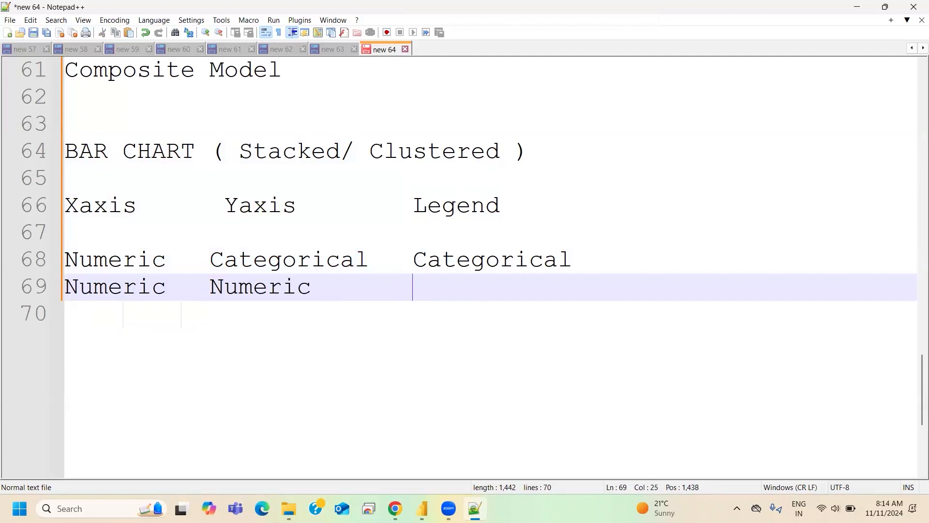
type("Numeric       Numeric")
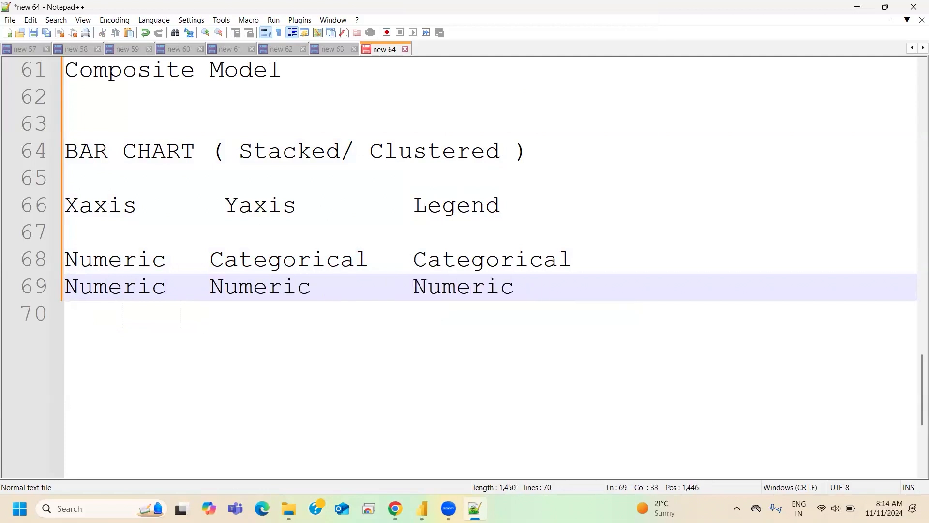
type("    ( Not firt")
key("BackSpace")
key("BackSpace")
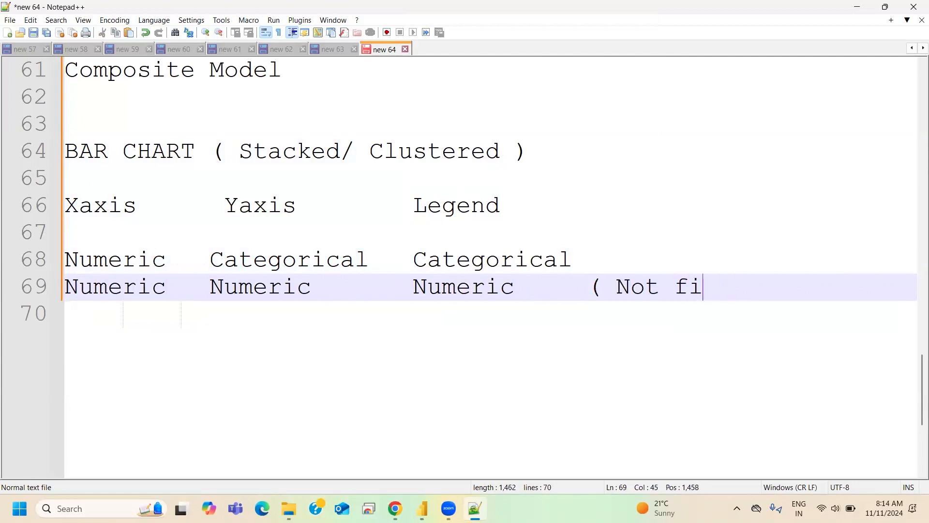
type("t )")
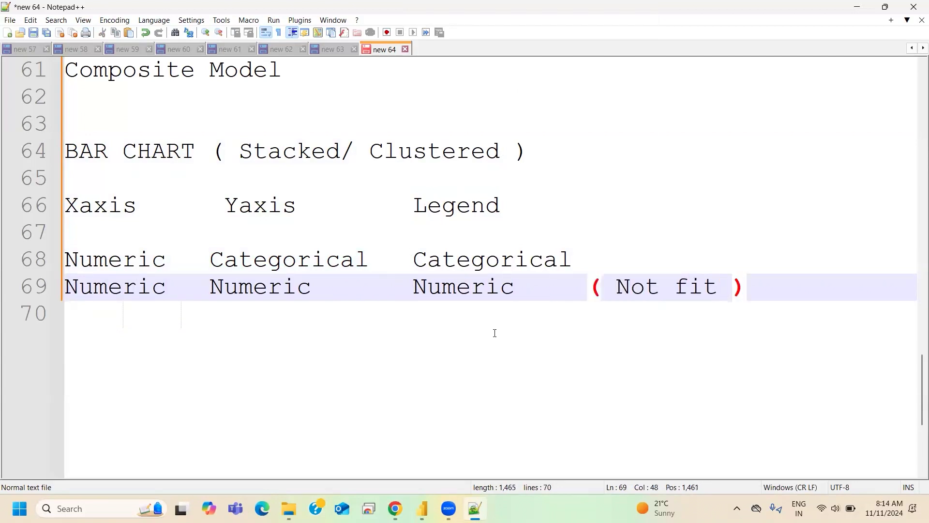
- Switch to Power BI and replace Selling_Price with Fuel_Type as the stacked bar chart's legend field
left_click(423, 504)
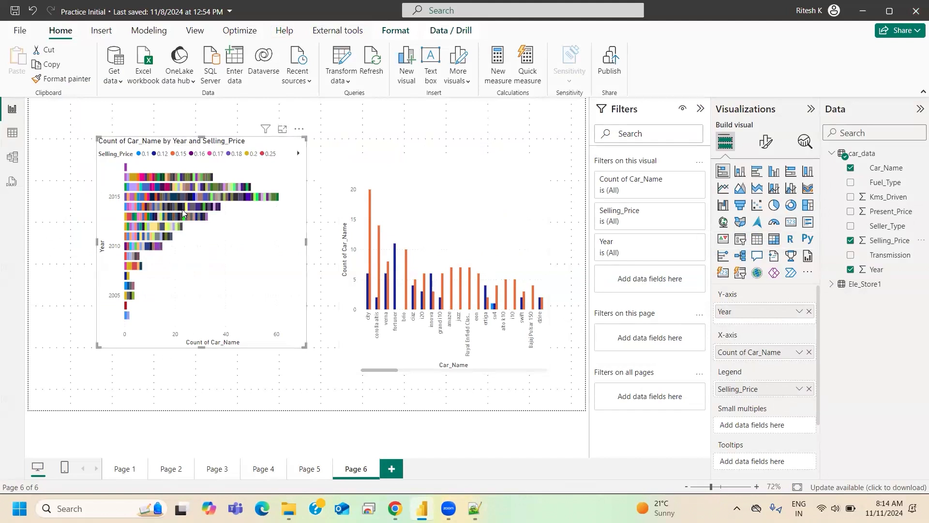
mouse_move(173, 207)
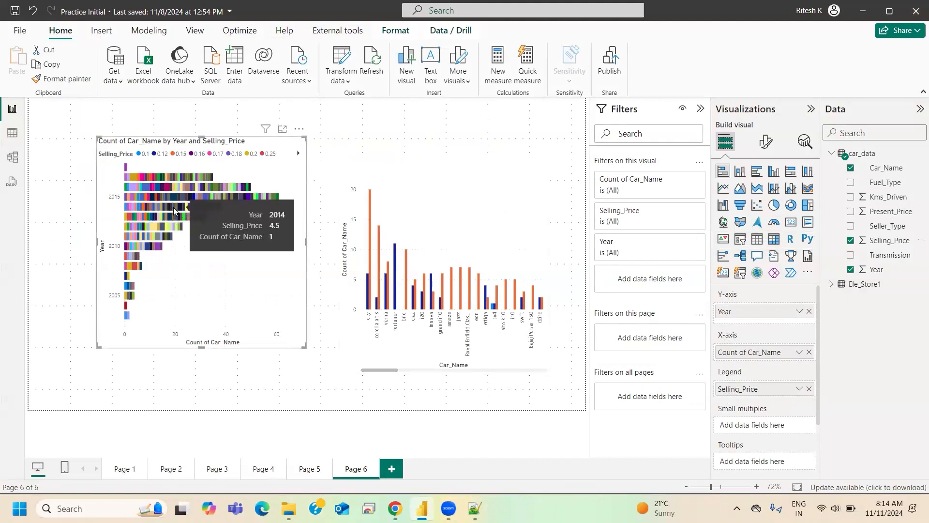
left_click(810, 389)
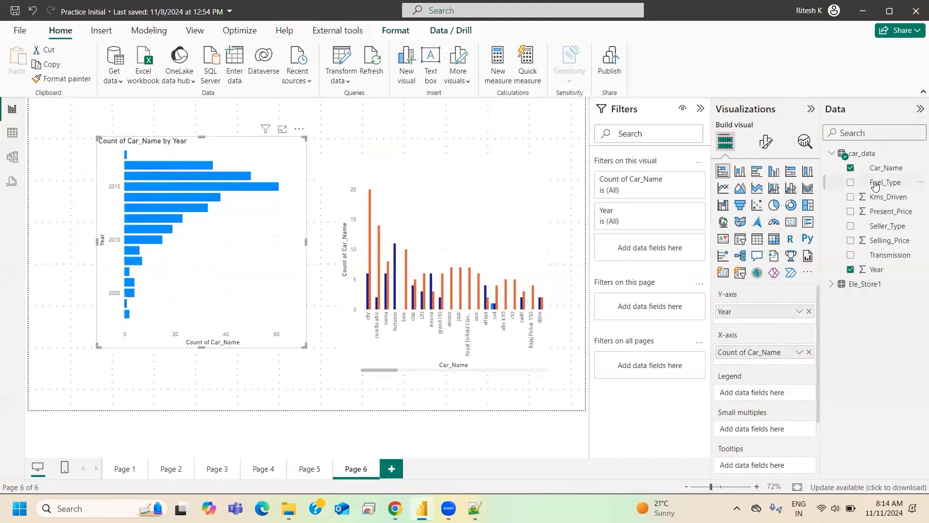
left_click_drag(761, 411, 755, 393)
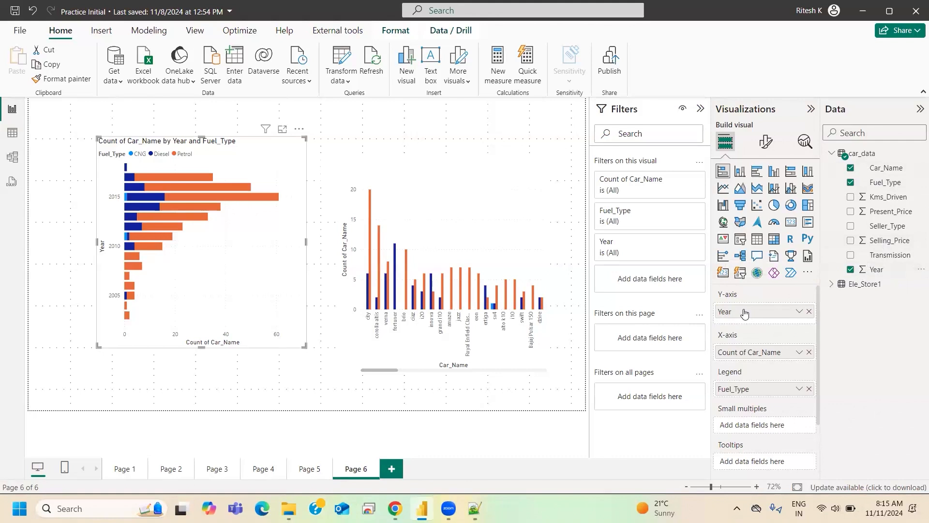
- Switch to the Notepad++ notes and list the years 2010, 2015, 2012 and 2014 on separate lines below the field-type rows
key("alt+Tab")
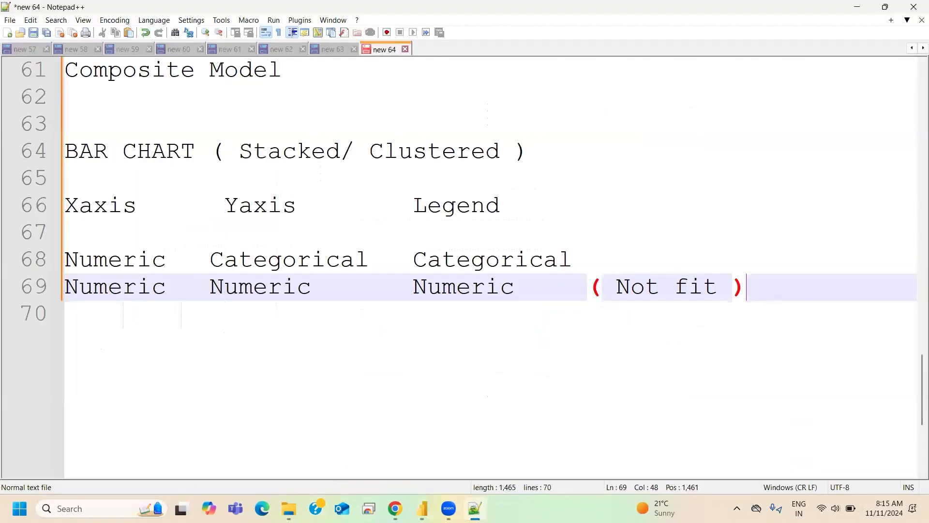
key("Return")
key("Return")
key("Return")
type("2010")
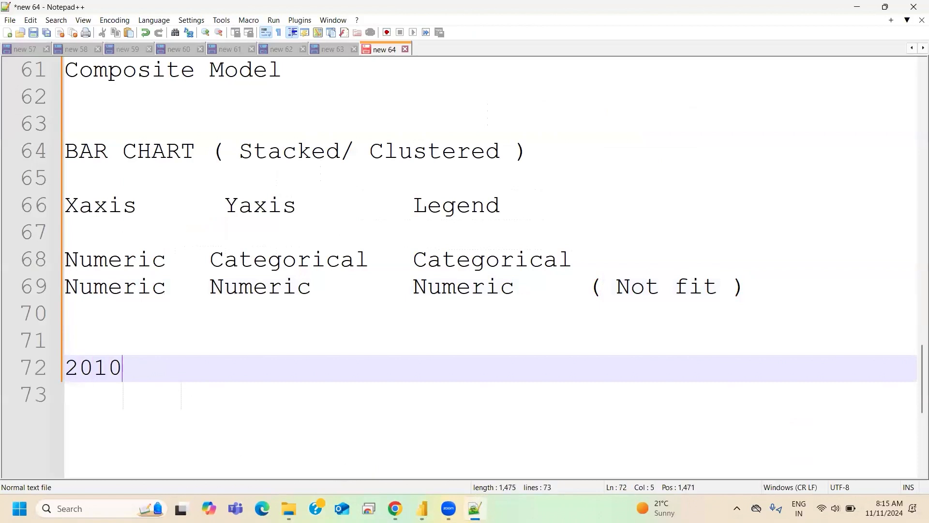
key("Return")
type("2015")
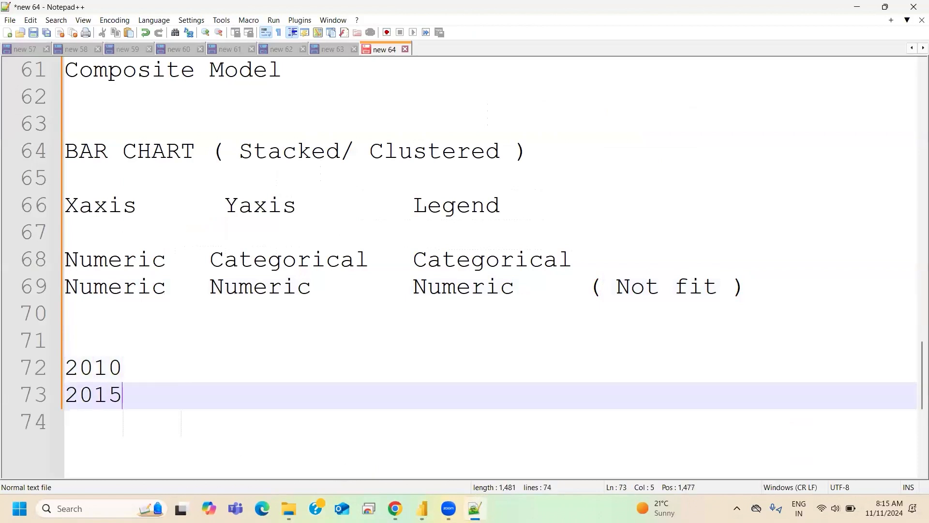
key("Return")
type("2012")
key("Return")
type("2014")
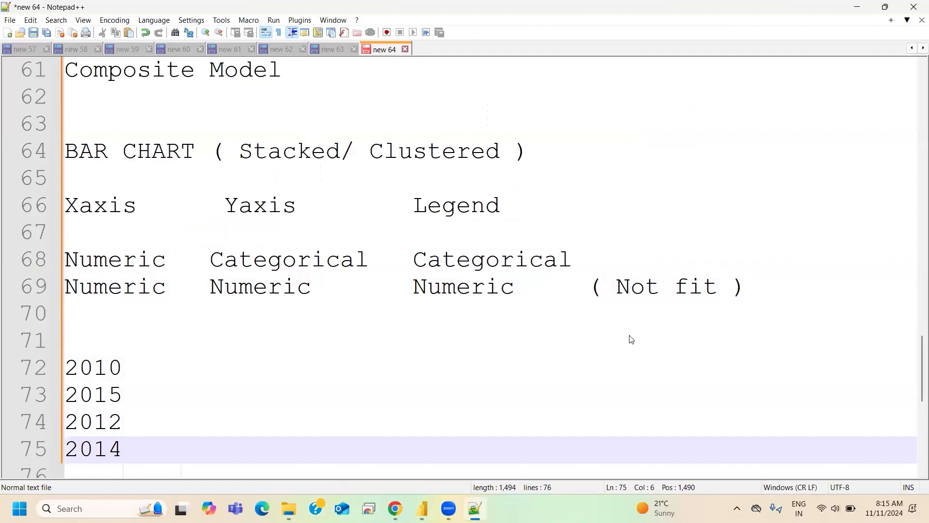
- Highlight the year 2010 and the Yaxis heading in the notes to relate year values to that axis
left_click_drag(122, 363, 32, 362)
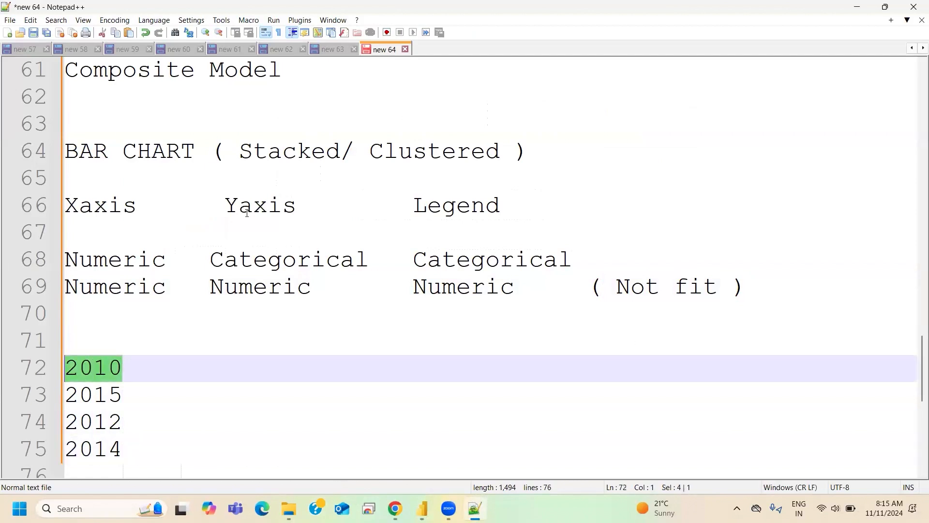
double_click(232, 206)
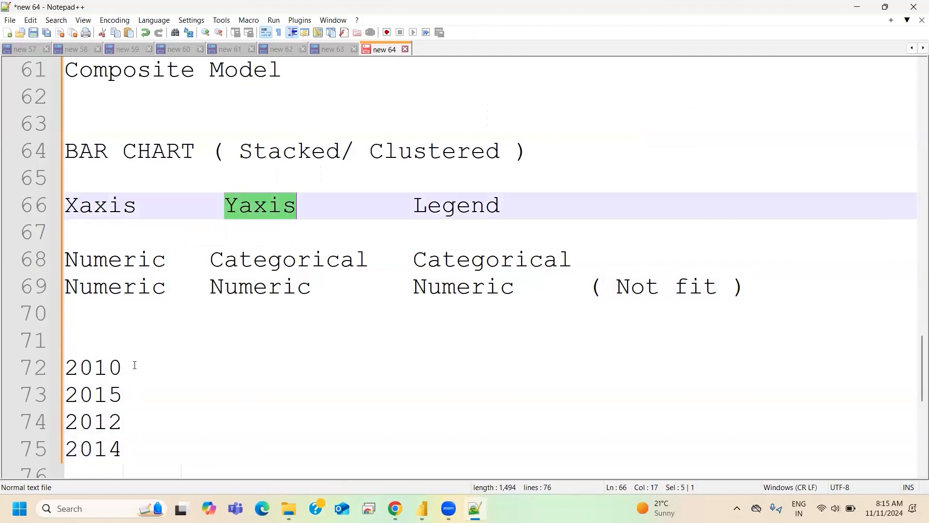
left_click_drag(135, 366, 64, 367)
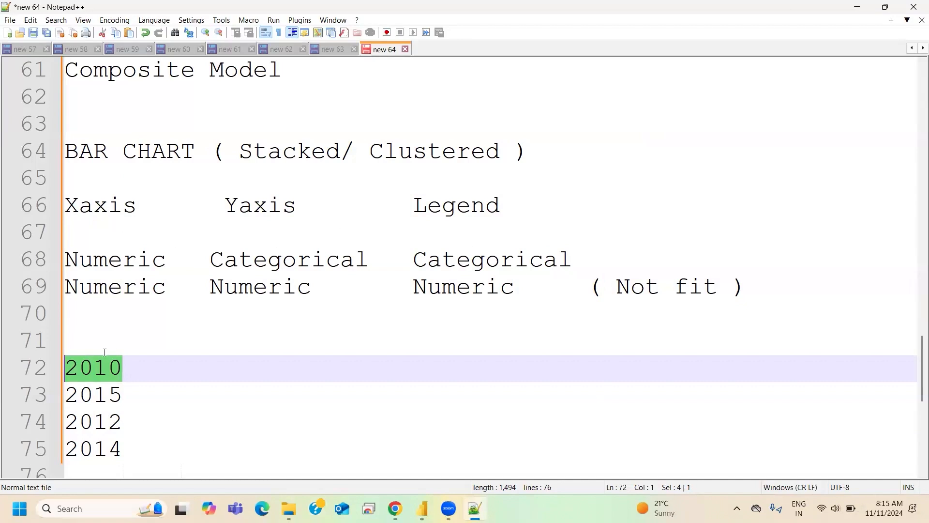
left_click(147, 377)
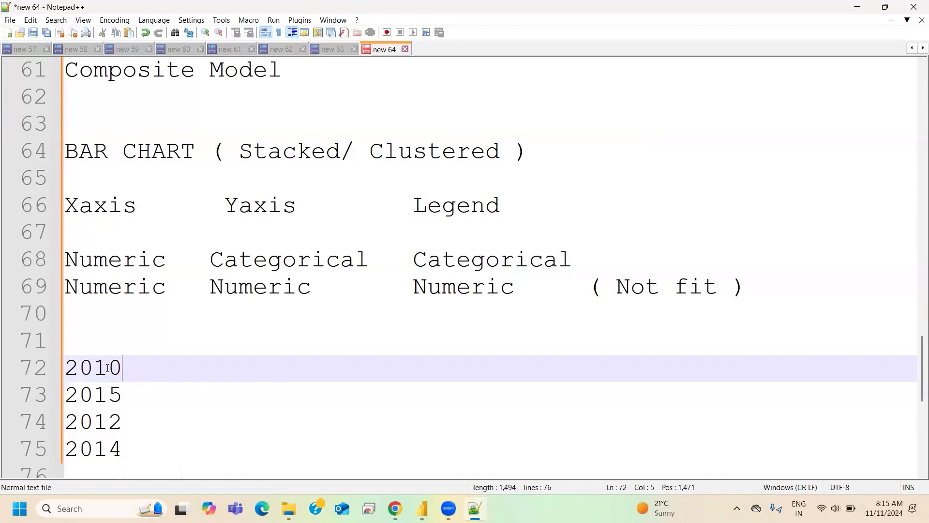
key("shift+Left")
key("shift+Left")
key("shift+Left")
key("shift+Left")
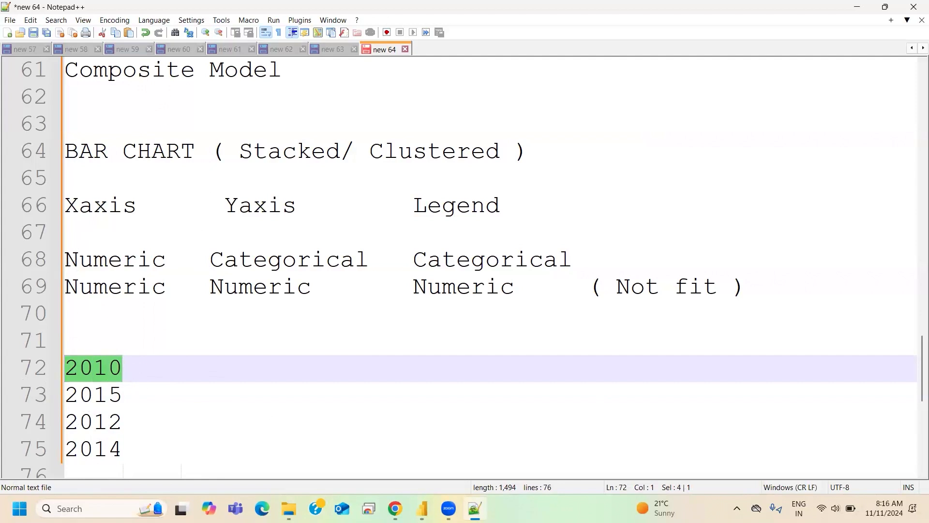
- Switch to Power BI and replace Year with Car_Name as the stacked bar chart's Y-axis field
left_click(423, 508)
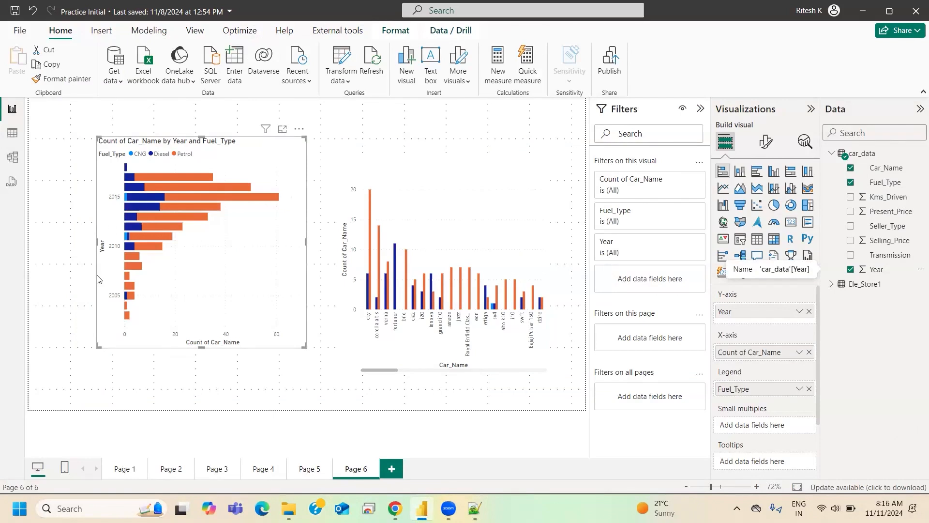
left_click(809, 311)
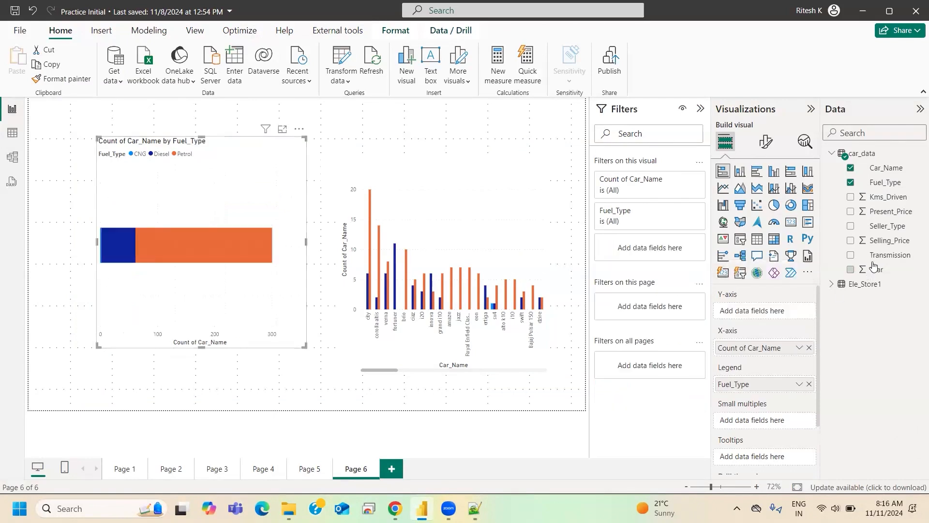
left_click_drag(885, 170, 770, 311)
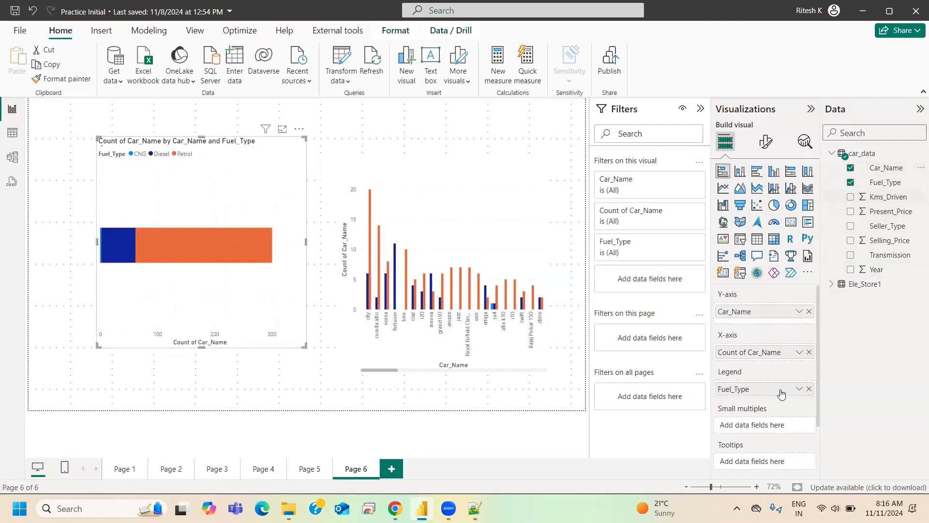
- Examine the fuel type split for each car name throughout the stacked bar chart
scroll(213, 288, "down", 10)
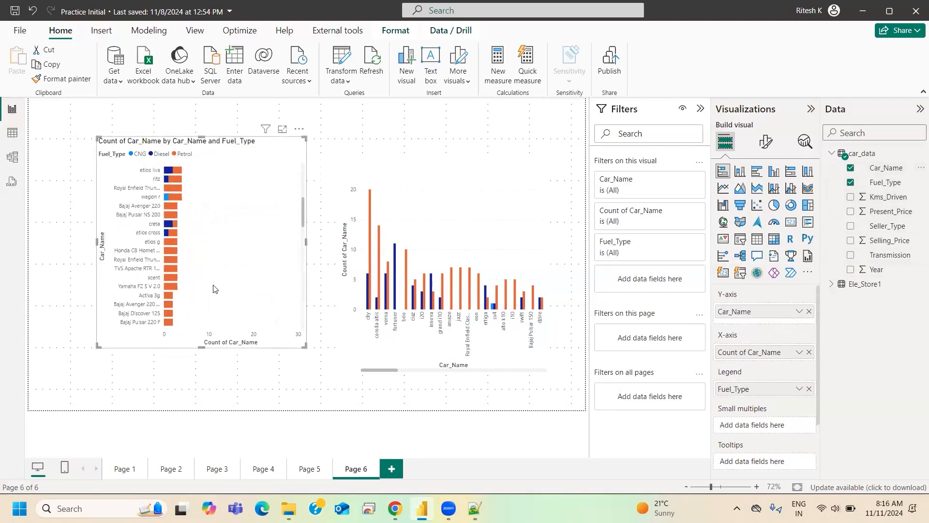
scroll(211, 310, "up", 10)
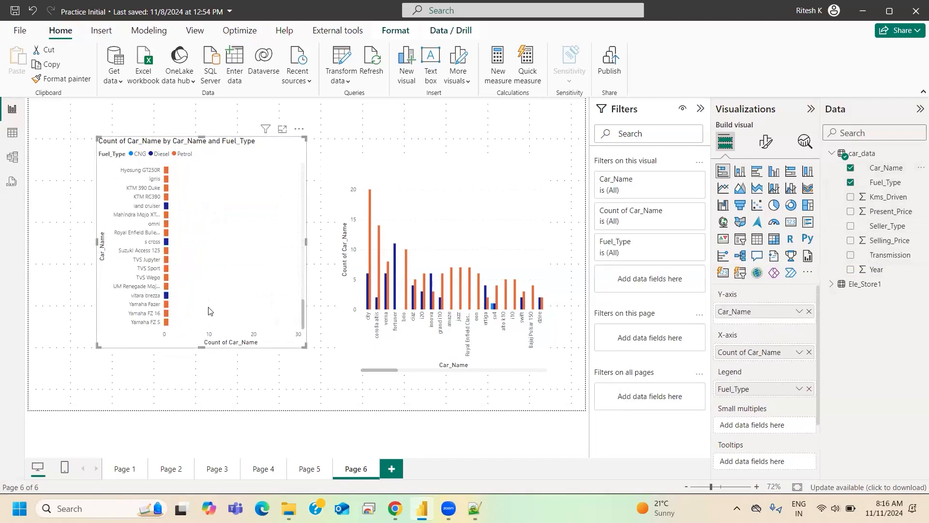
scroll(211, 295, "down", 10)
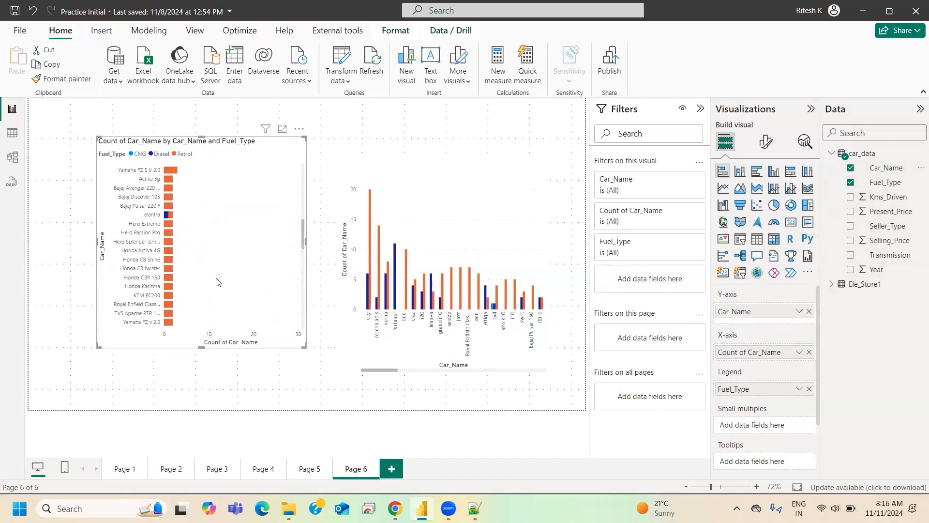
scroll(212, 290, "up", 10)
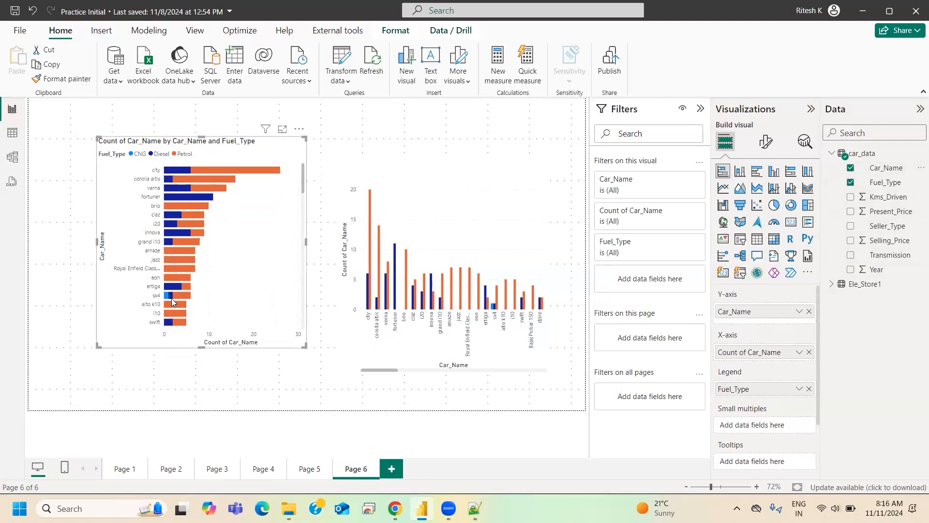
mouse_move(184, 283)
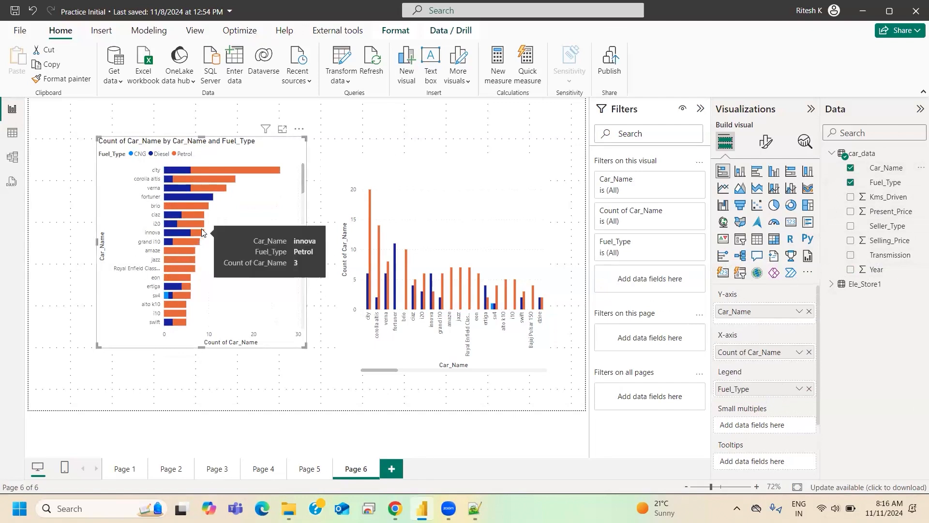
scroll(230, 291, "down", 4)
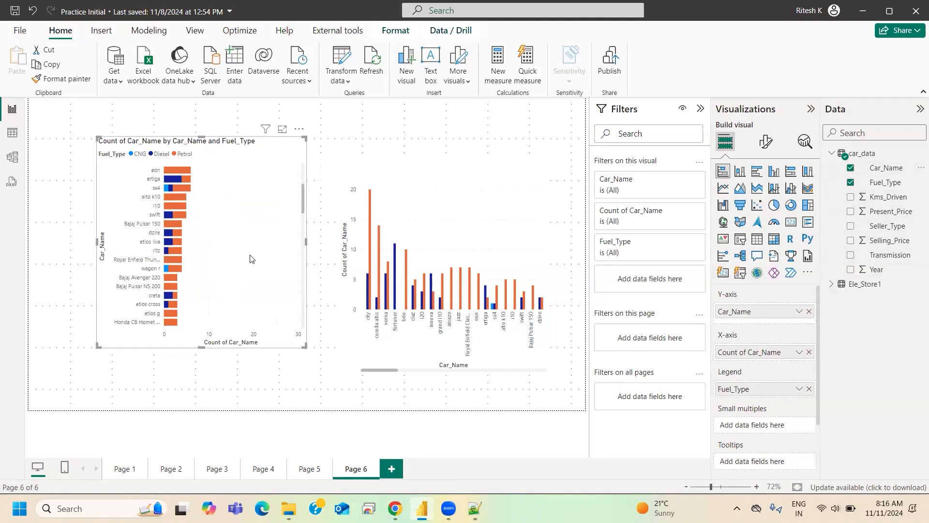
- Reduce the stacked bar chart's height and move it to the lower-left corner of the report page
scroll(252, 258, "down", 6)
scroll(245, 257, "up", 10)
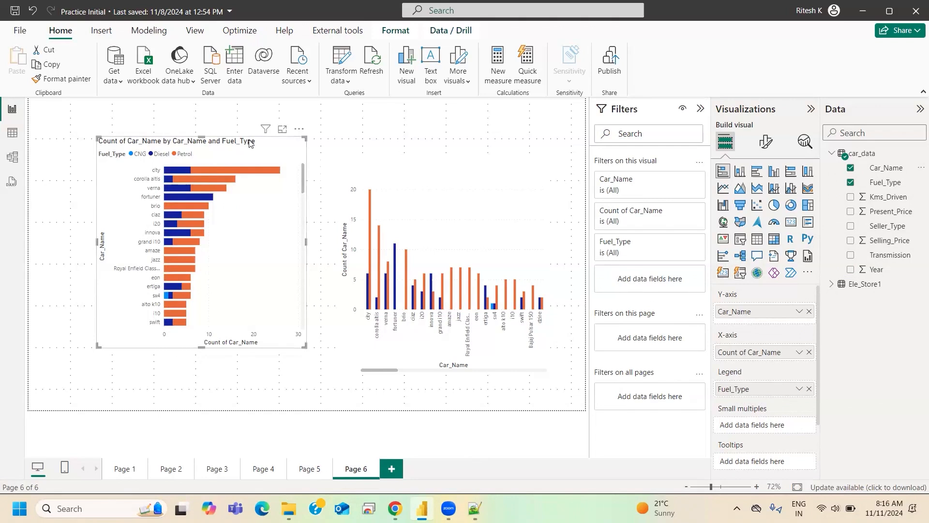
left_click_drag(180, 246, 134, 296)
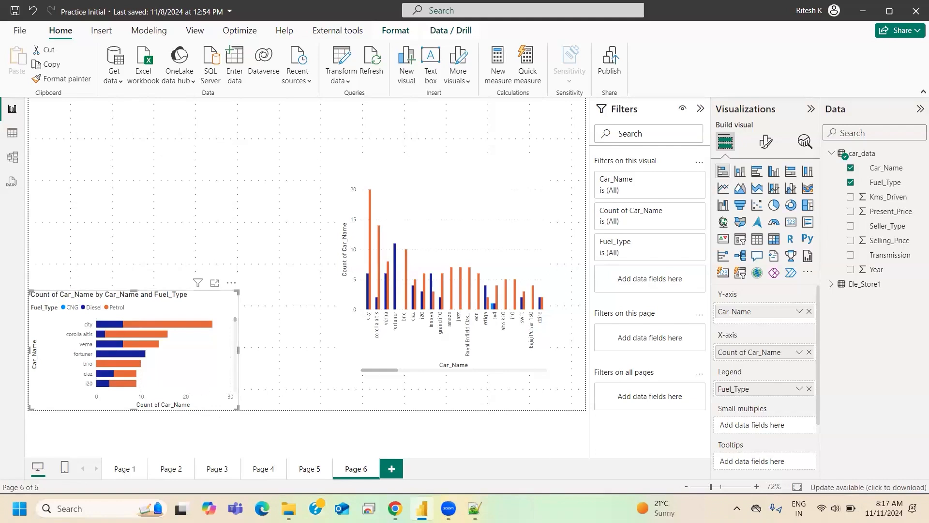
- Switch to the Notepad++ notes and delete the list of years below the field-type rows
left_click(475, 509)
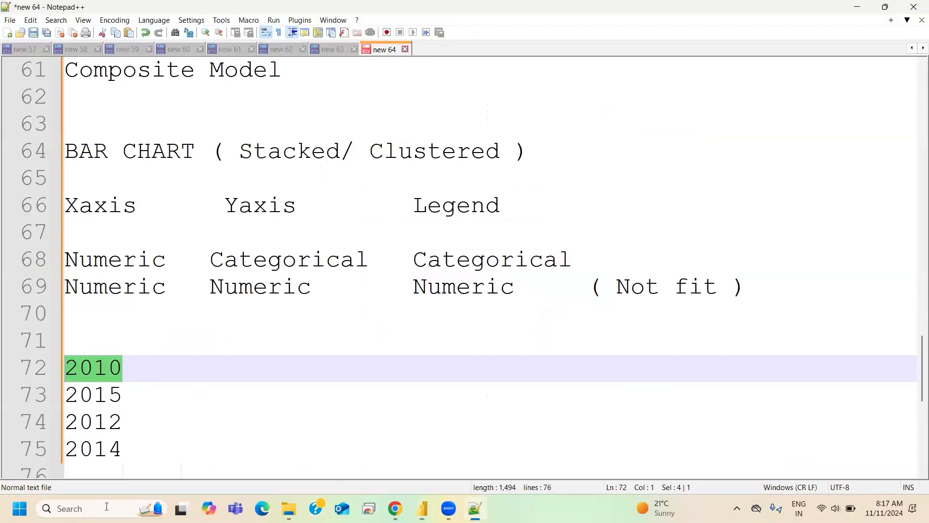
left_click_drag(137, 469, 58, 367)
key("Delete")
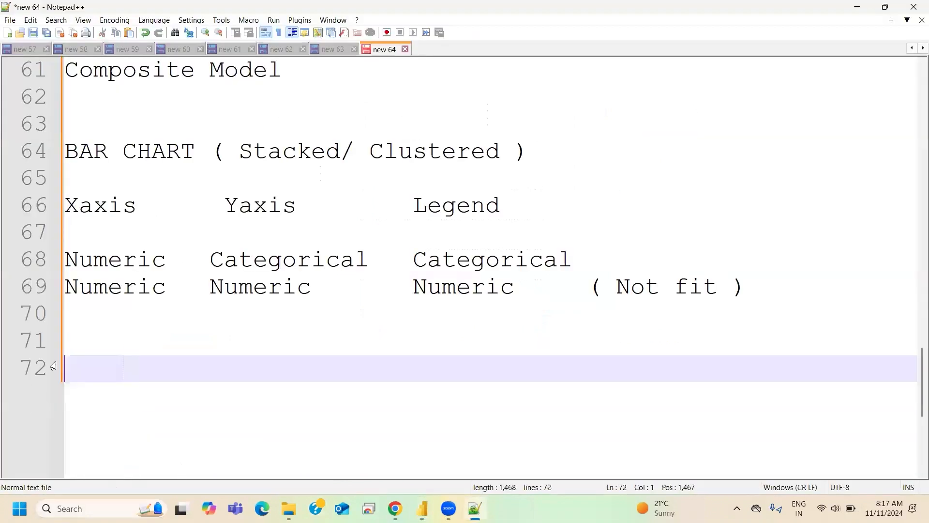
- Start a new row below the Not fit row with Categorical as its Xaxis entry
left_click(784, 289)
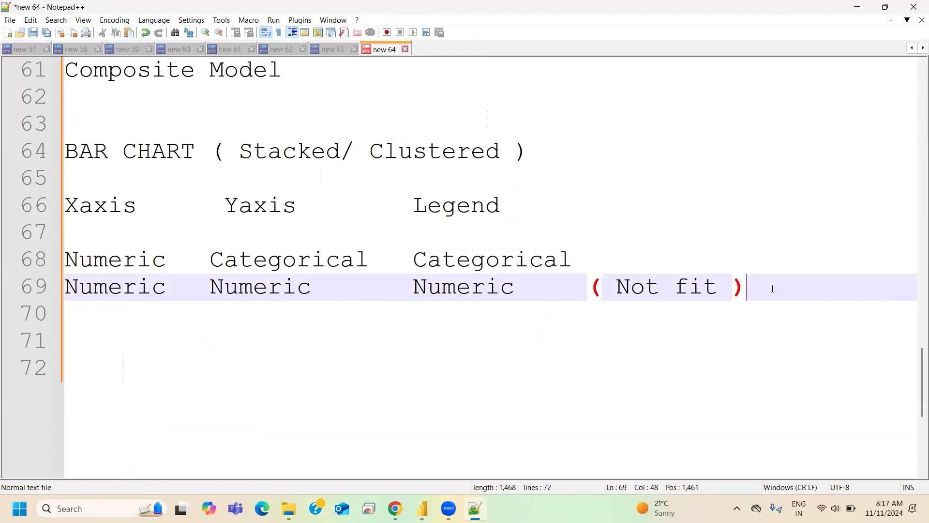
key("Return")
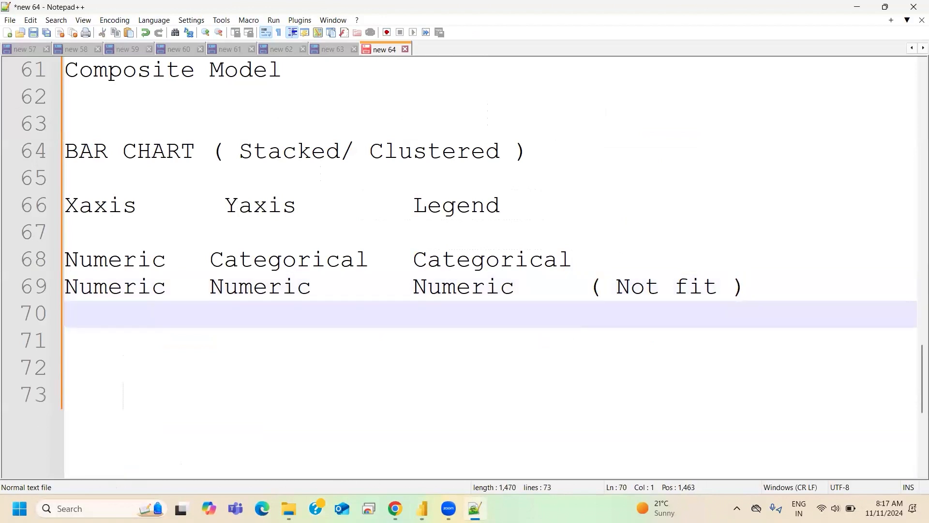
type("Cate")
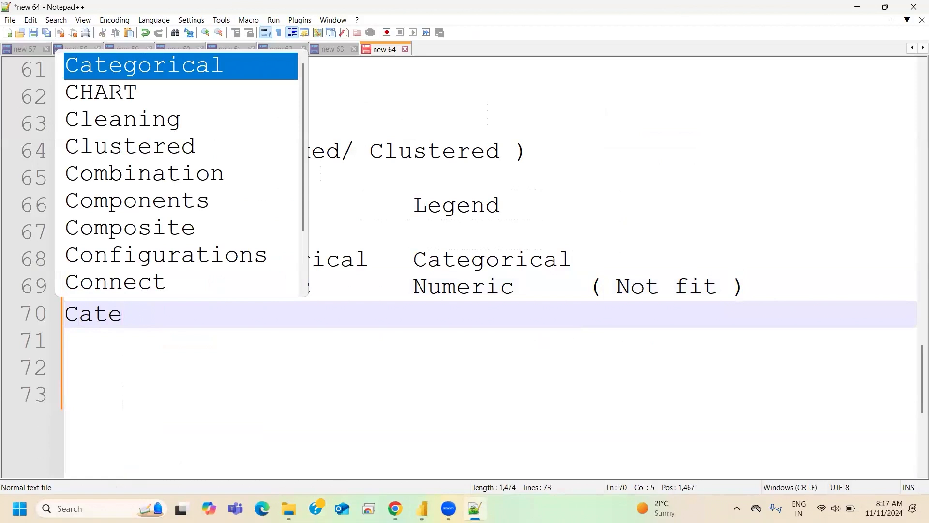
key("Return")
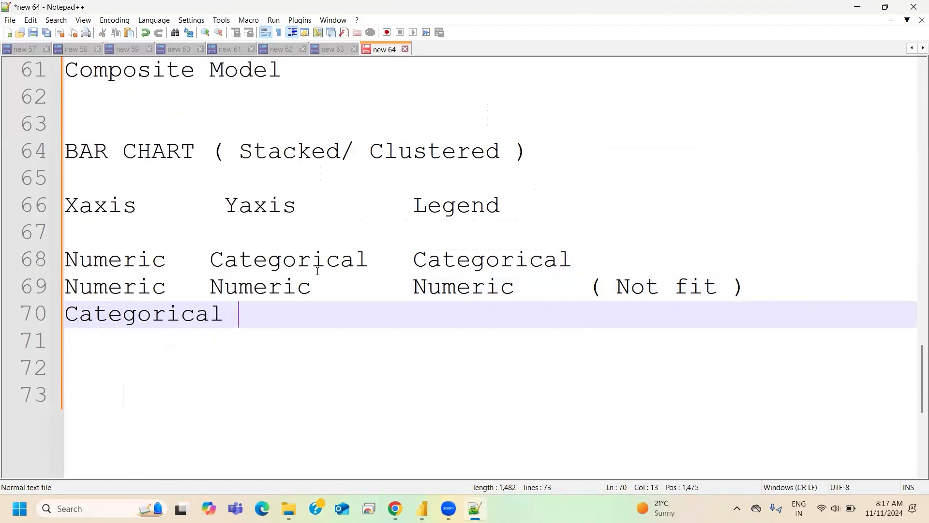
- Align the Yaxis and Legend headings with the entries beneath them by adjusting the spacing between columns
left_click(225, 203)
left_click(456, 206)
left_click(214, 259)
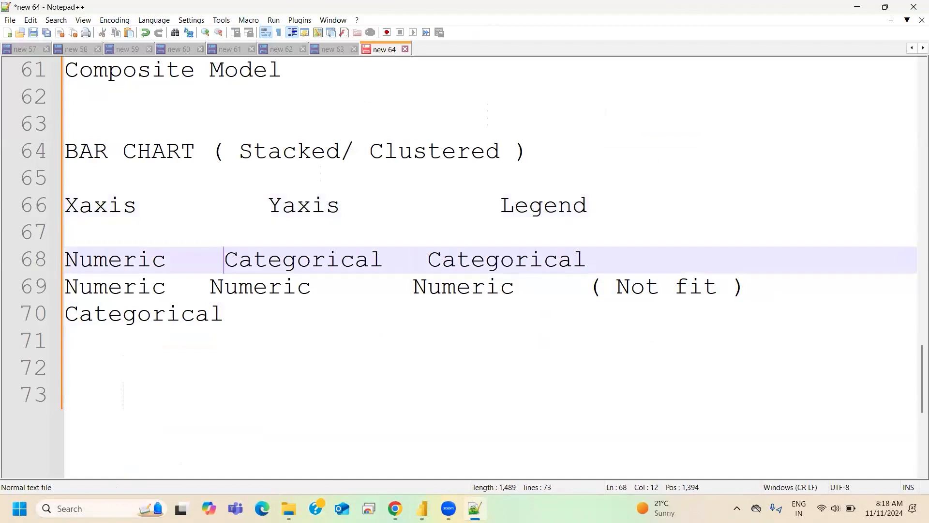
left_click(210, 285)
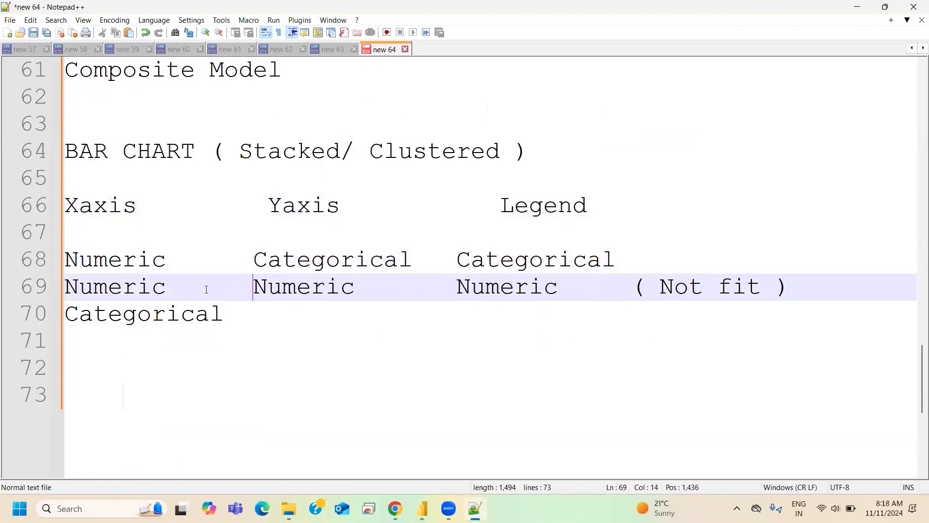
left_click(253, 259)
left_click(269, 206)
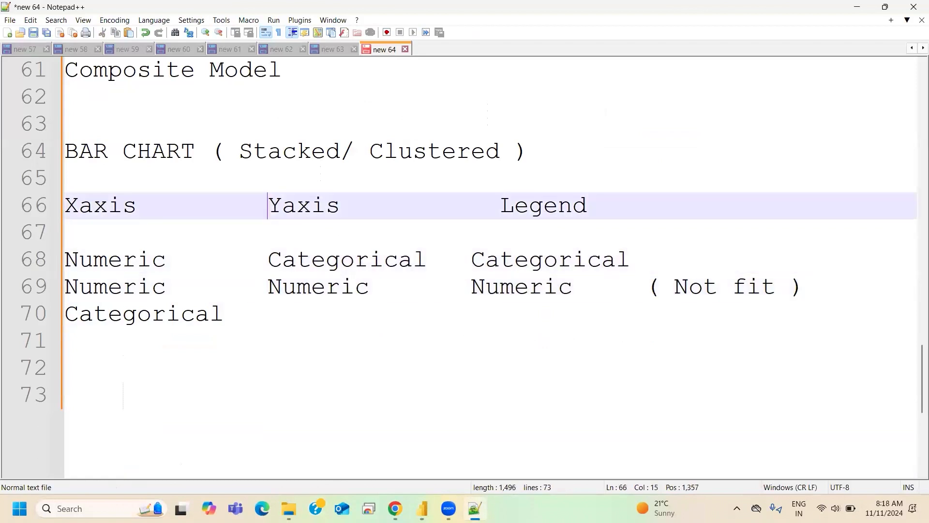
left_click(268, 260)
left_click(268, 286)
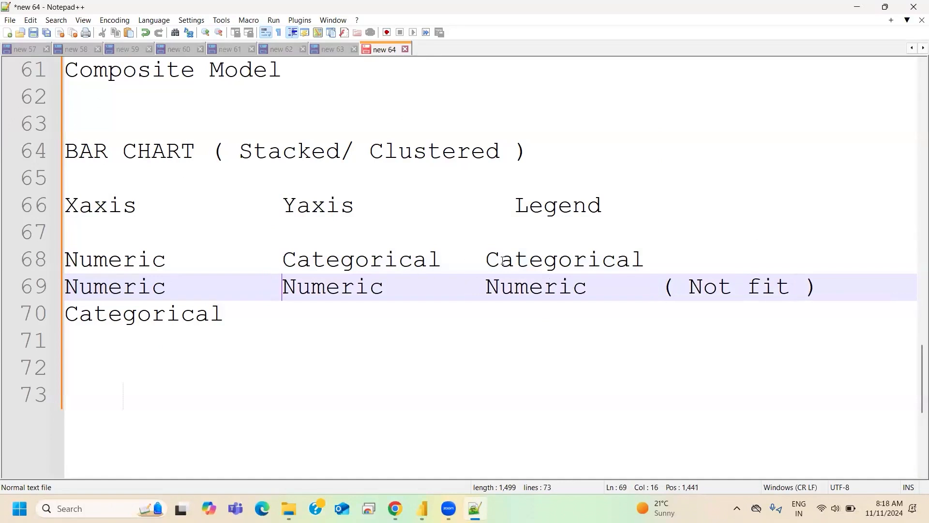
left_click(487, 259)
left_click(486, 287)
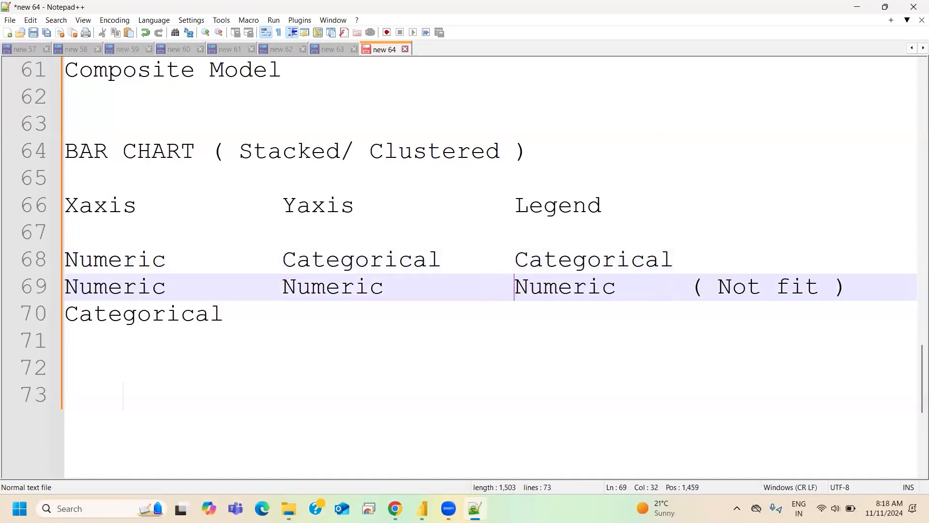
left_click(509, 261)
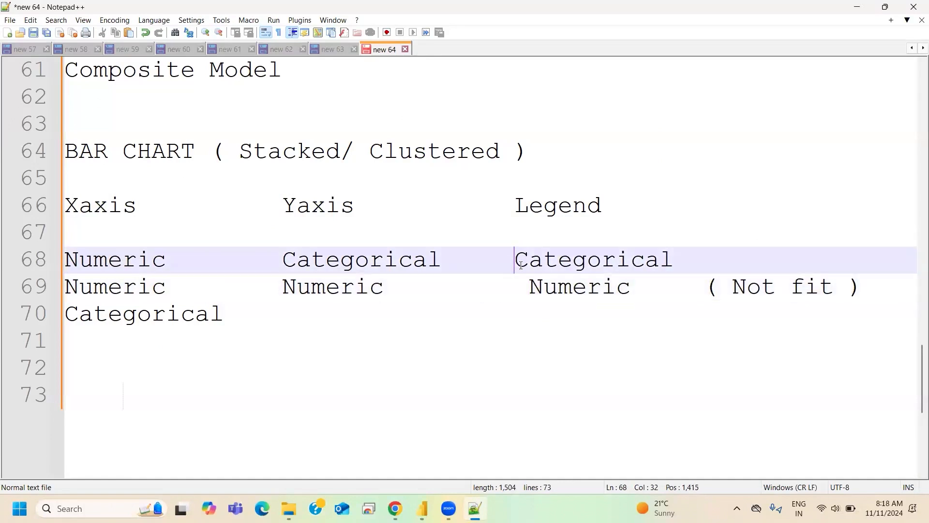
key("BackSpace")
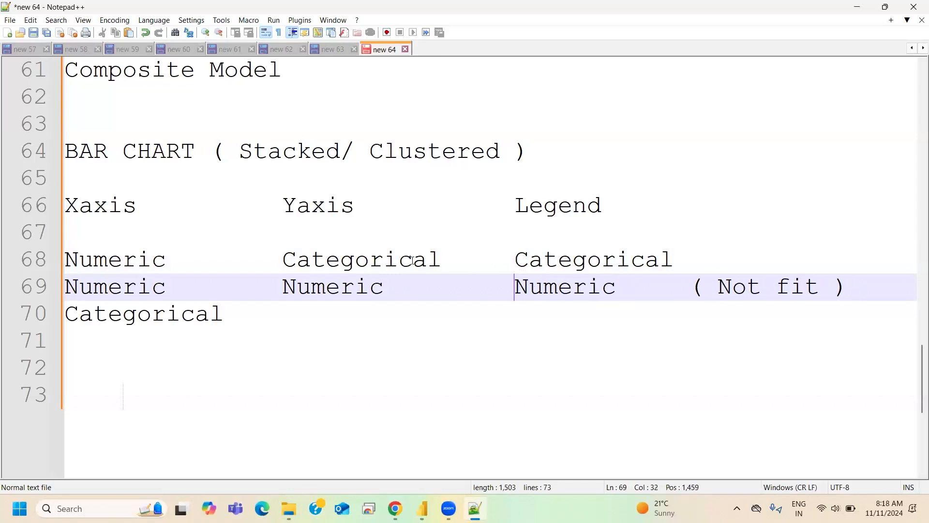
- Complete the new row with Categorical under both Yaxis and Legend, aligned with the columns above
left_click(272, 326)
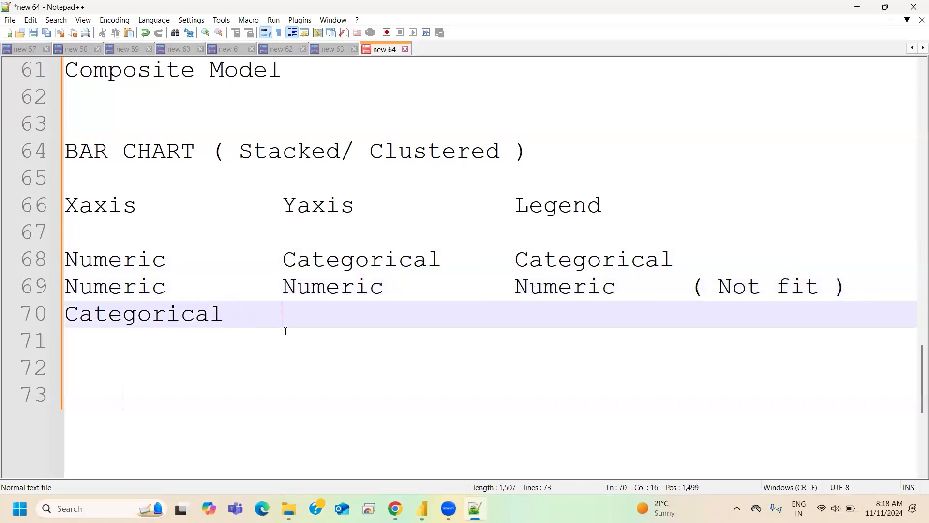
type("Categorical")
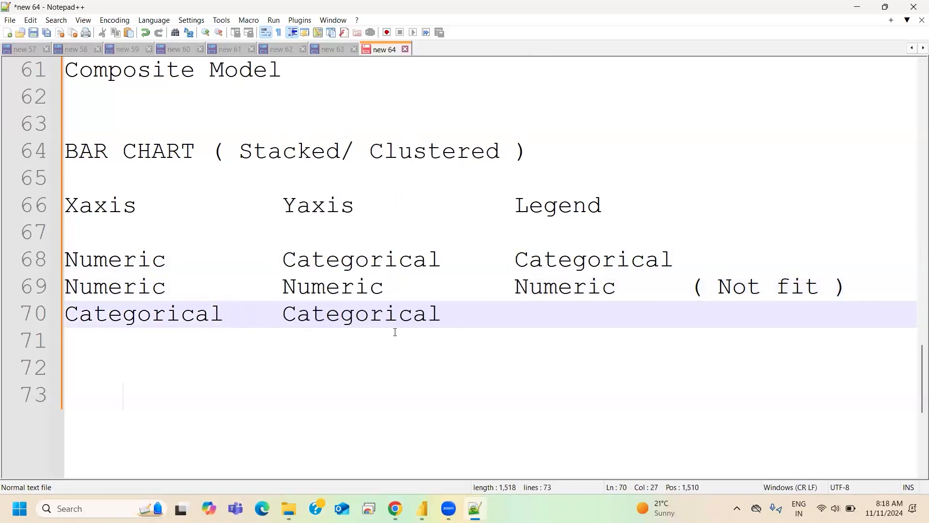
type("     Categor")
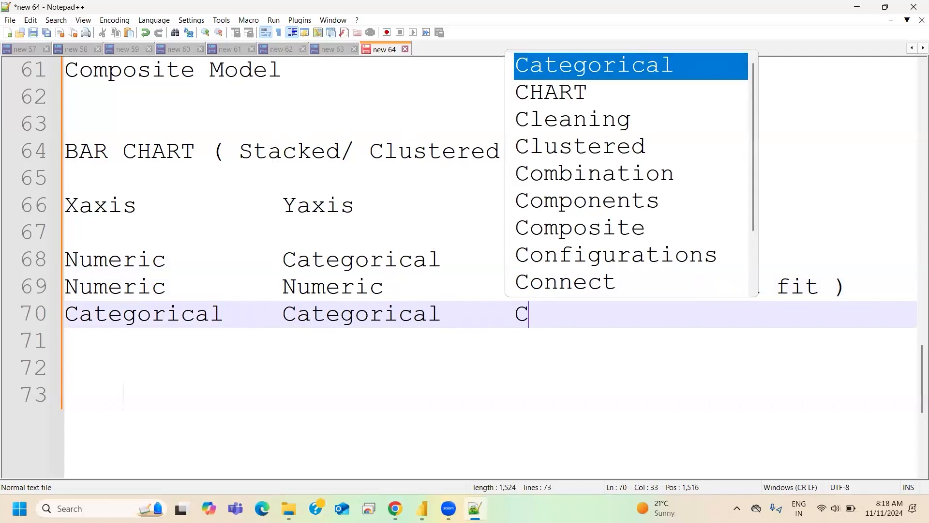
type("ic")
key("BackSpace")
type("cal")
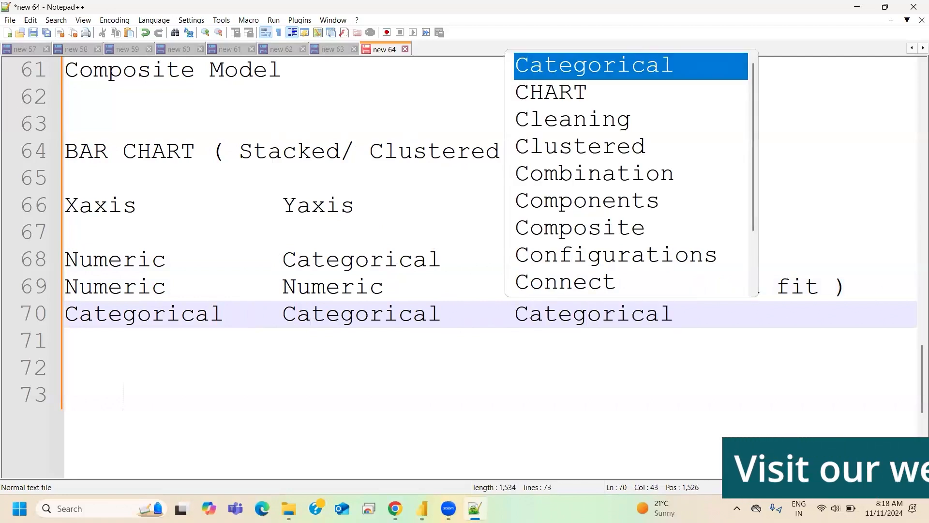
key("Escape")
- Mark the Numeric, Categorical, Categorical row as "( FIT )" after its Legend entry
left_click(695, 256)
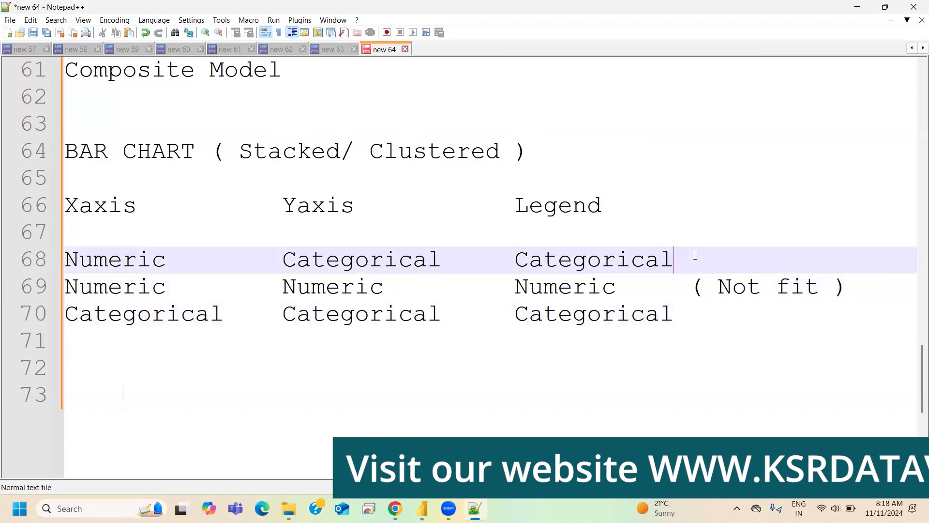
type("( ")
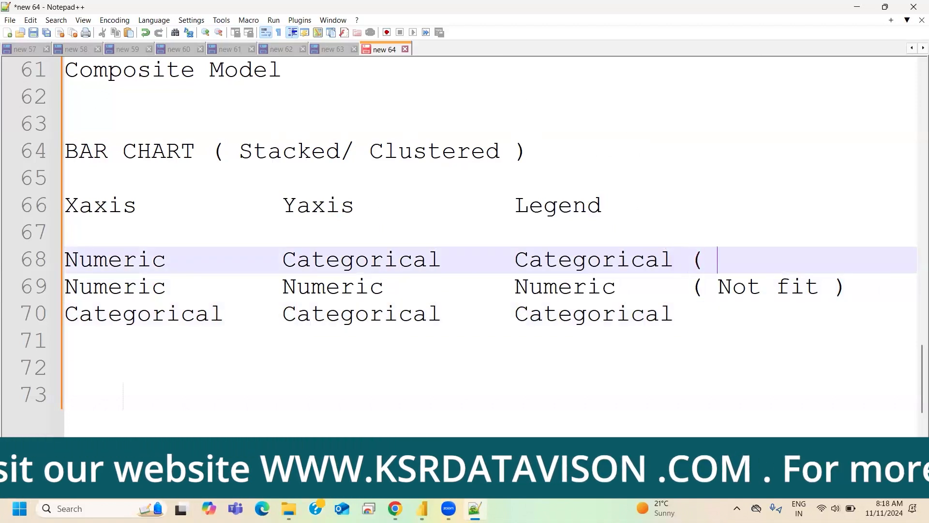
type("Ea")
key("BackSpace")
key("BackSpace")
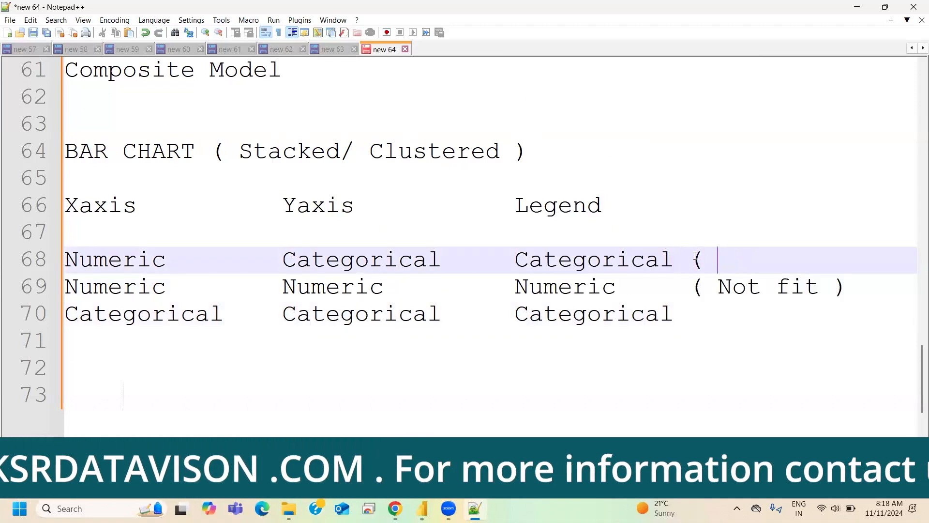
type("FIT )")
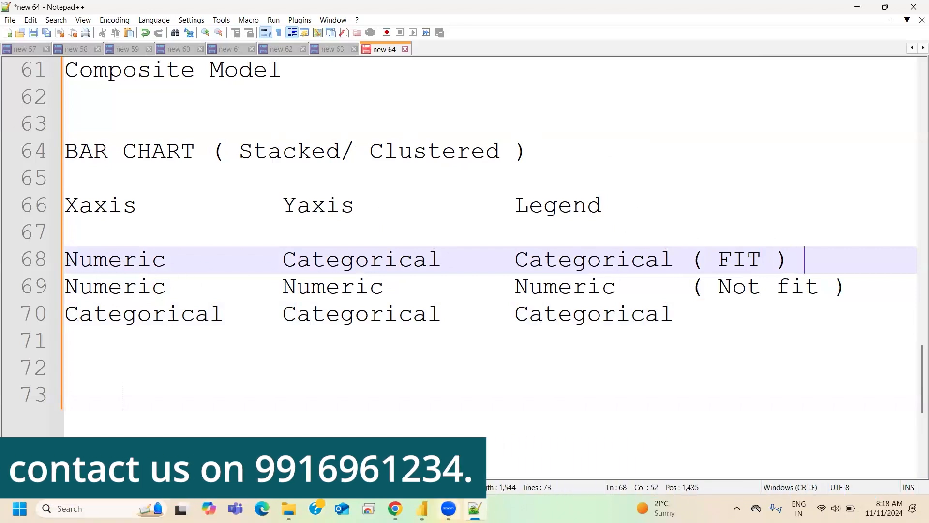
- Switch to Power BI, move the stacked bar chart to the upper-left of the page and make it taller
key("alt+Tab")
left_click_drag(202, 297, 231, 135)
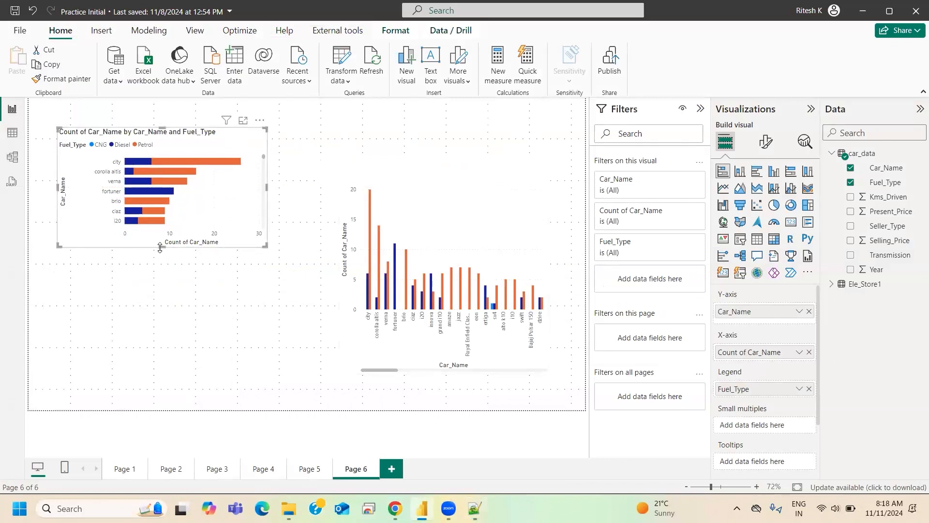
left_click(159, 266)
left_click(229, 228)
left_click_drag(154, 301, 155, 314)
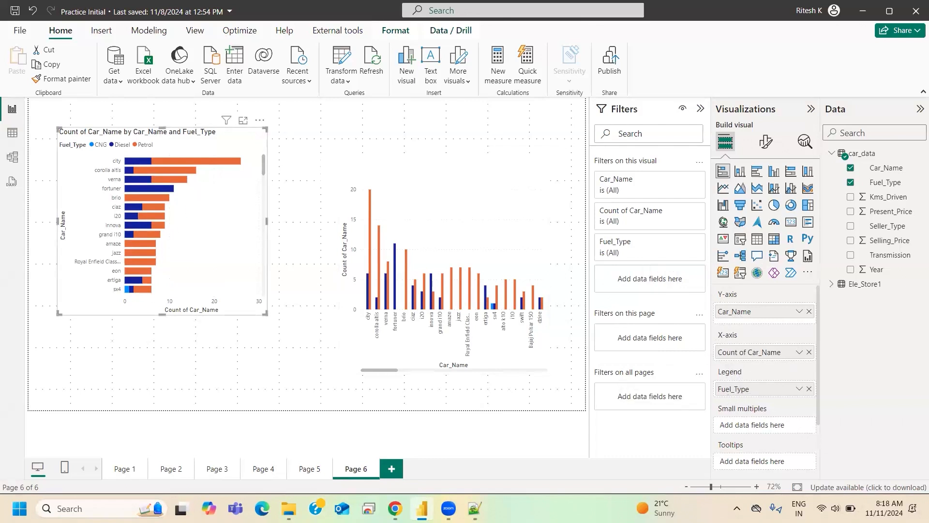
- Highlight Numeric under Xaxis in the Notepad++ notes and review the aggregation options of the X-axis Car_Name field in Power BI
key("alt+Tab")
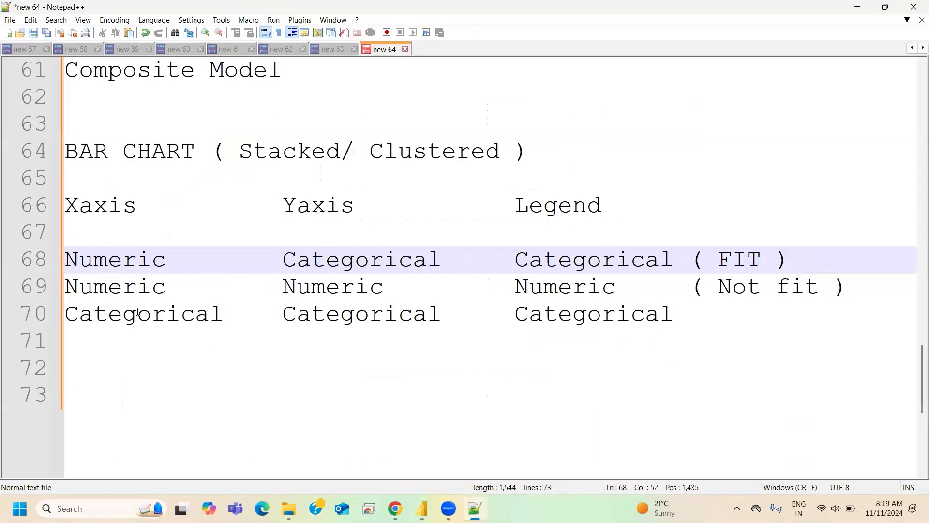
double_click(132, 262)
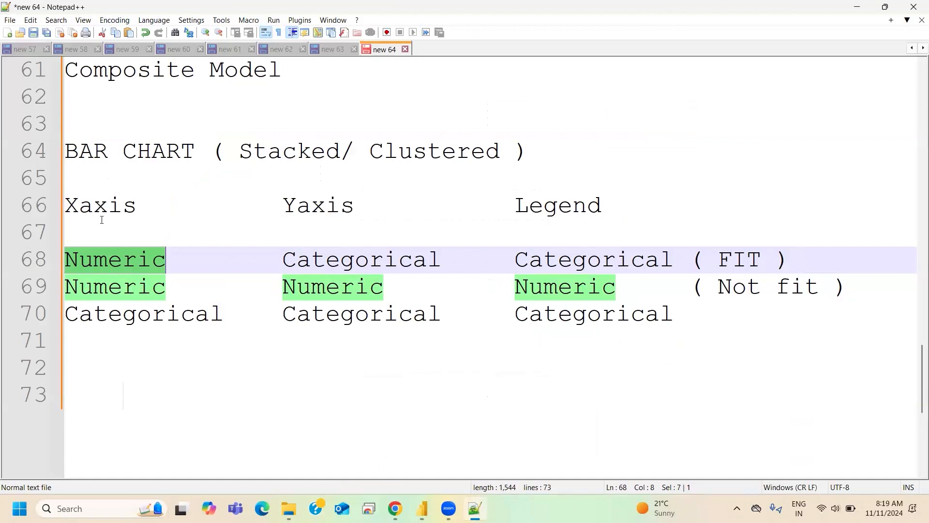
left_click(422, 508)
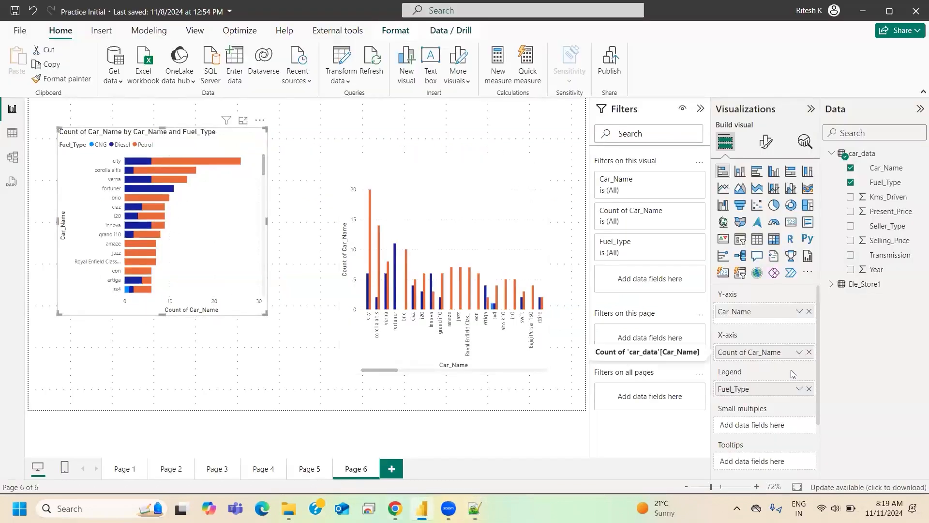
left_click(799, 352)
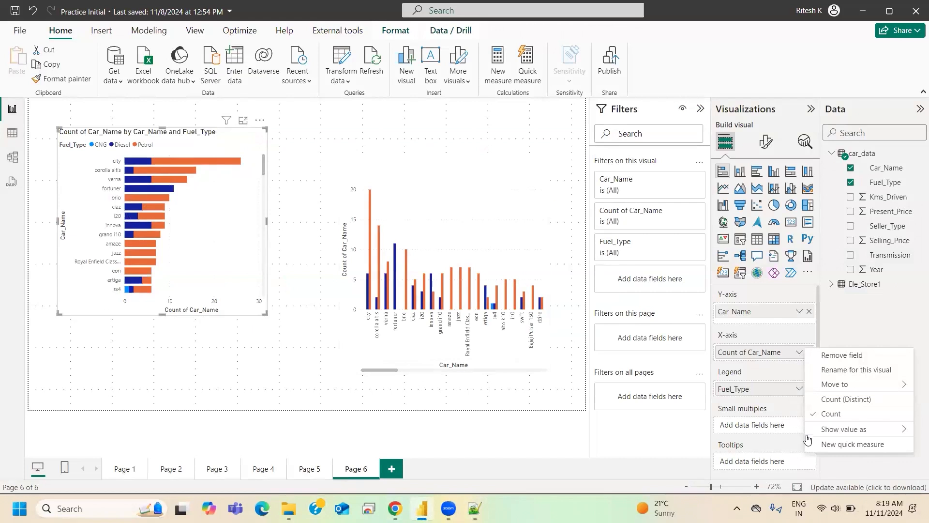
mouse_move(833, 382)
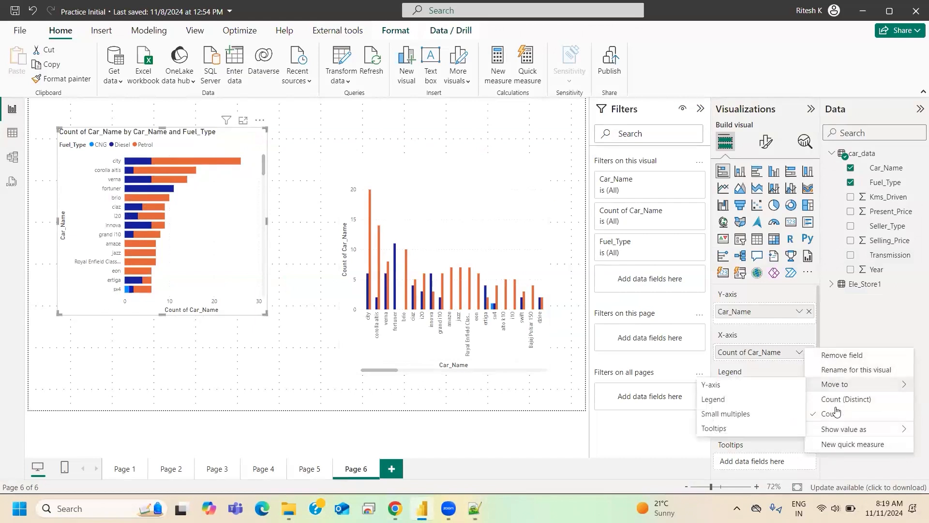
mouse_move(833, 428)
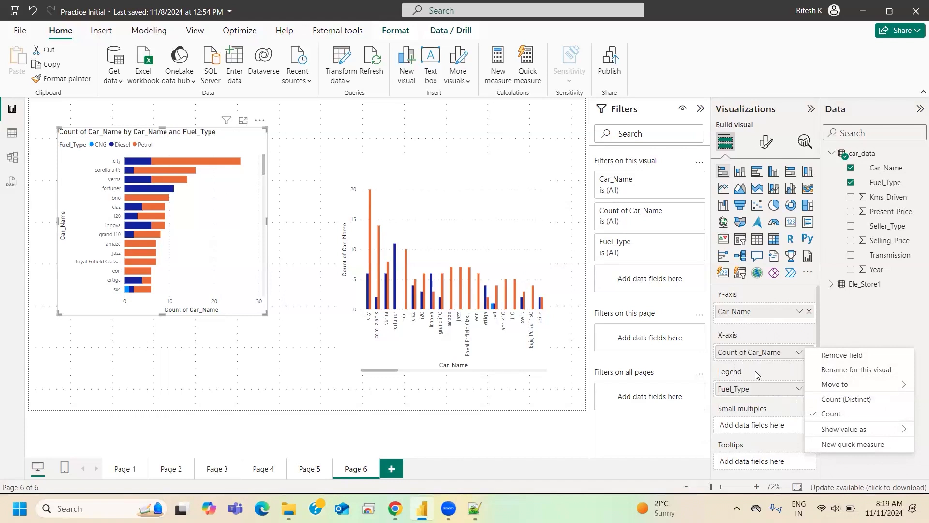
left_click(797, 362)
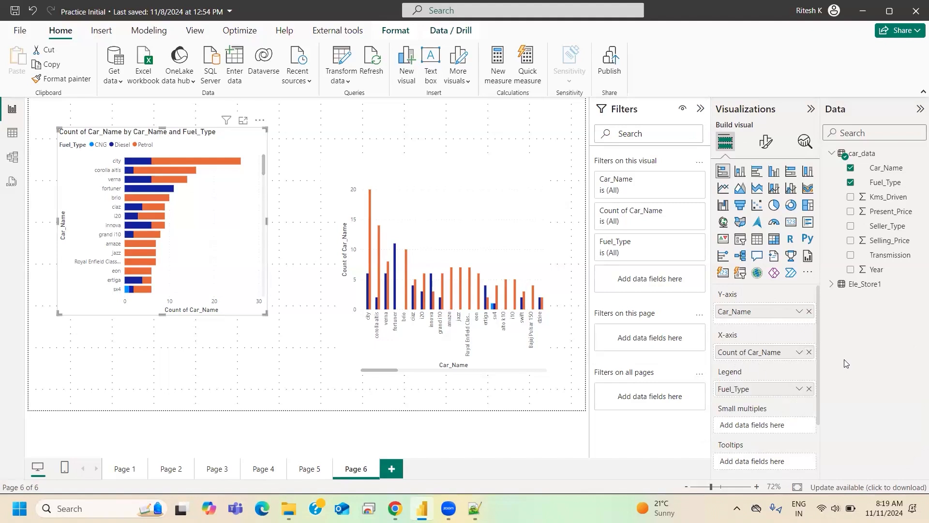
- Remove and re-add Car_Name on the stacked bar chart's X-axis, and clear Car_Name from its Y-axis
left_click(808, 359)
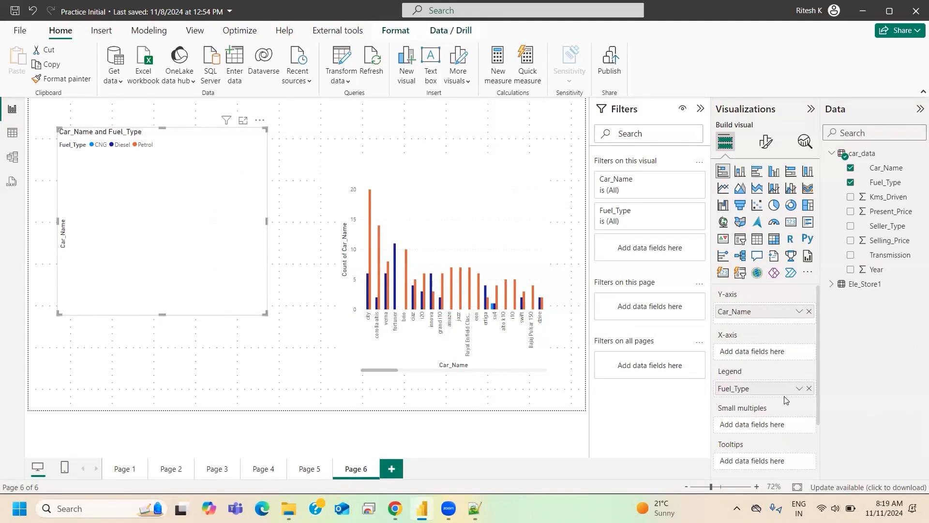
left_click_drag(887, 170, 768, 356)
left_click(810, 312)
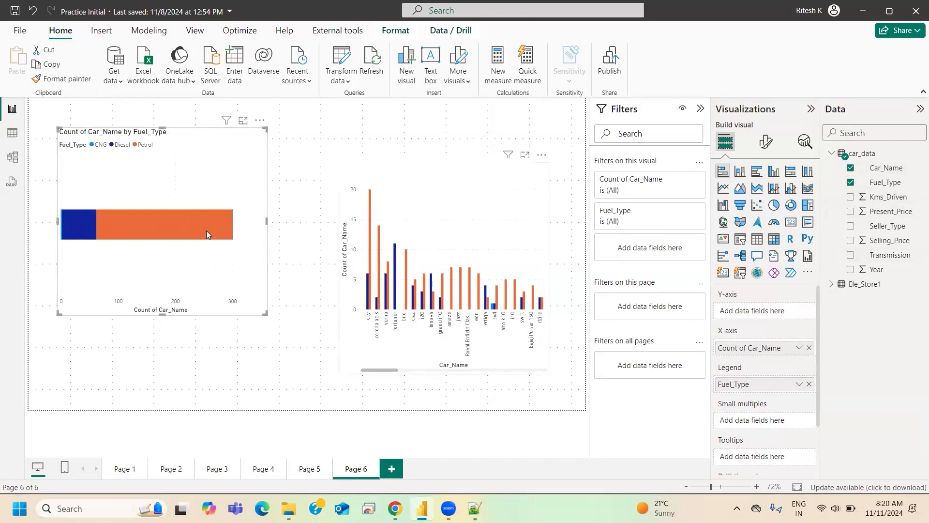
- Shorten the fuel type bar chart and place it in the lower-left part of the report page
left_click_drag(161, 127, 127, 332)
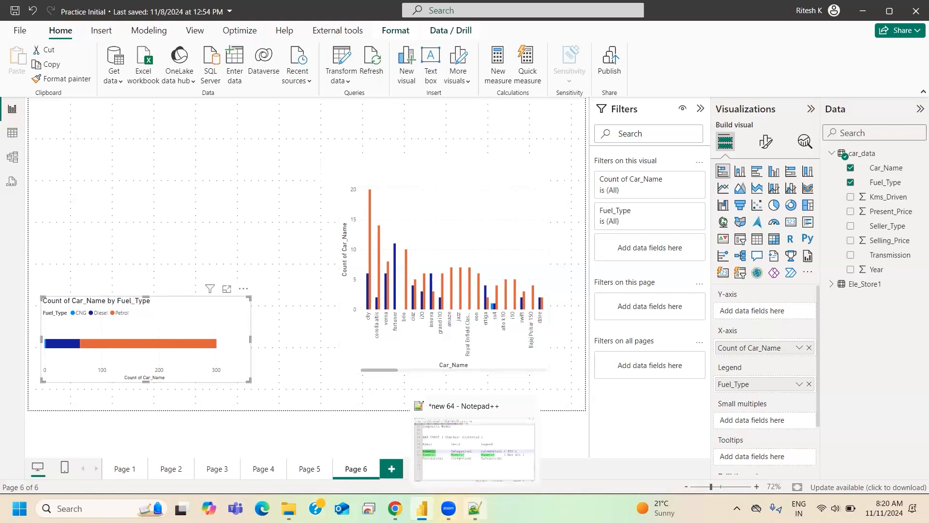
- Switch to the Notepad++ notes, add "(Must )" after the Xaxis heading and shorten the gap before Yaxis
left_click(474, 508)
left_click(121, 207)
left_click(153, 209)
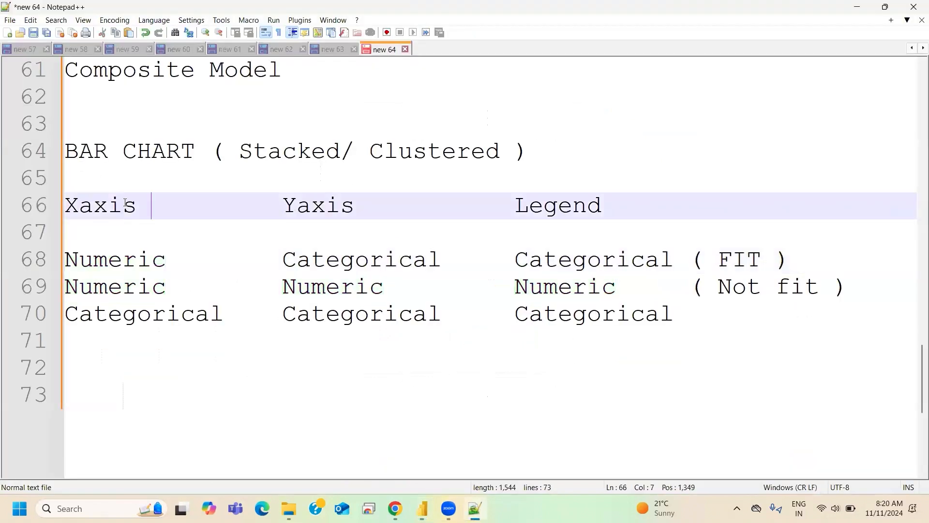
type("(")
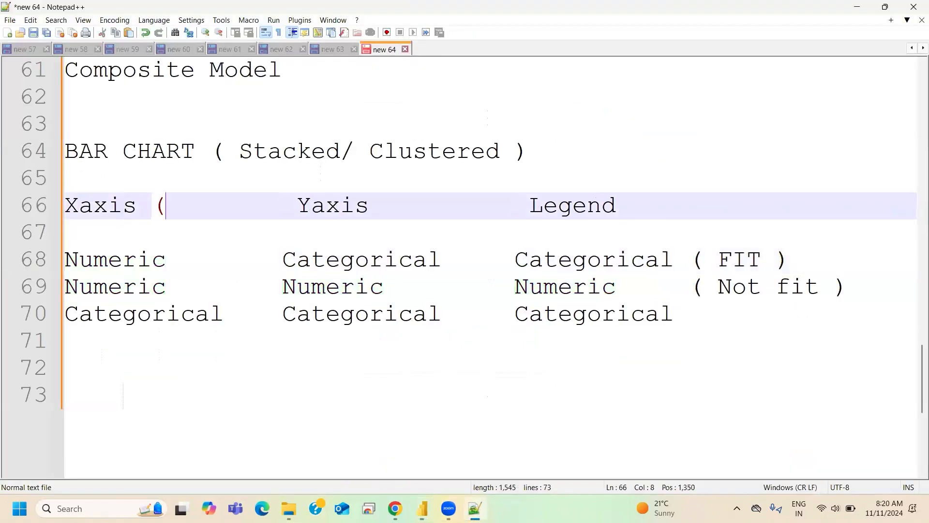
type("Must )")
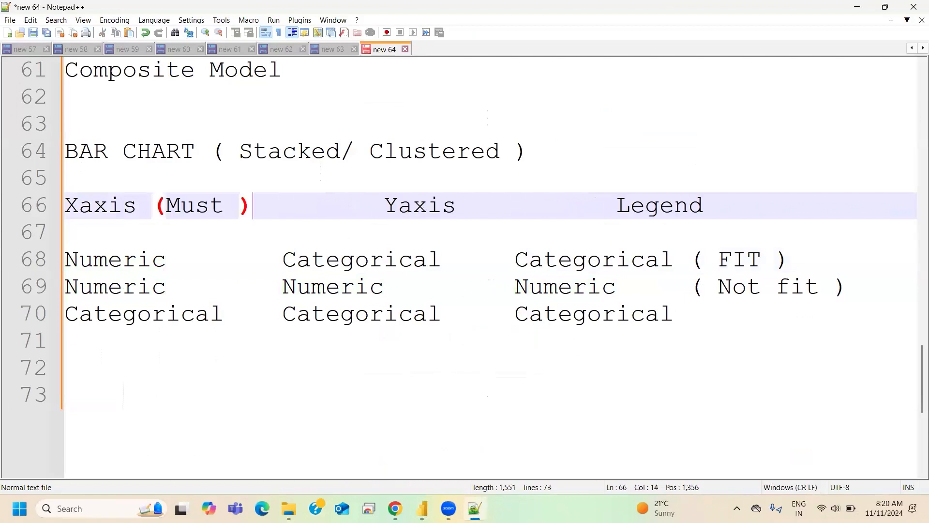
left_click(387, 201)
key("BackSpace")
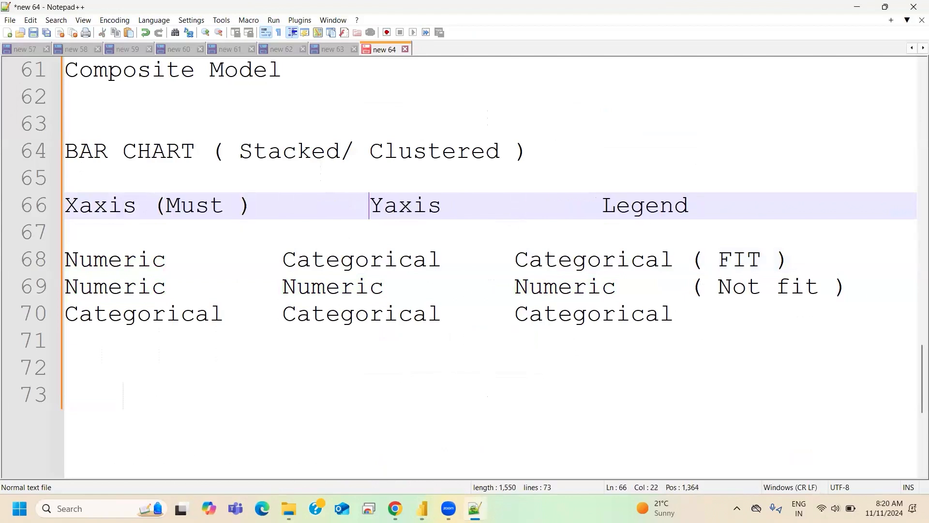
key("BackSpace")
key("BackSpace")
key("BackSpace")
key("BackSpace")
key("BackSpace")
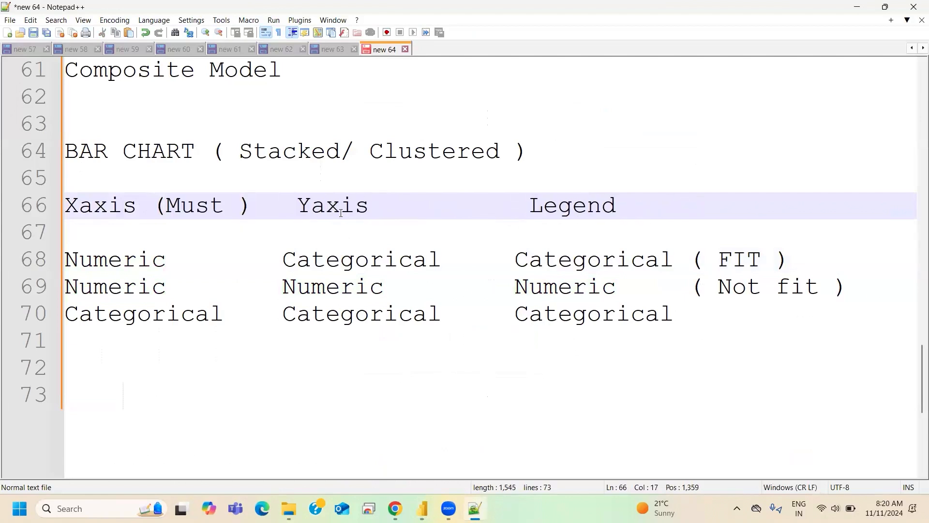
- Add "(Must)" after the Yaxis heading and shorten the gap before Legend
left_click(386, 207)
type("( M")
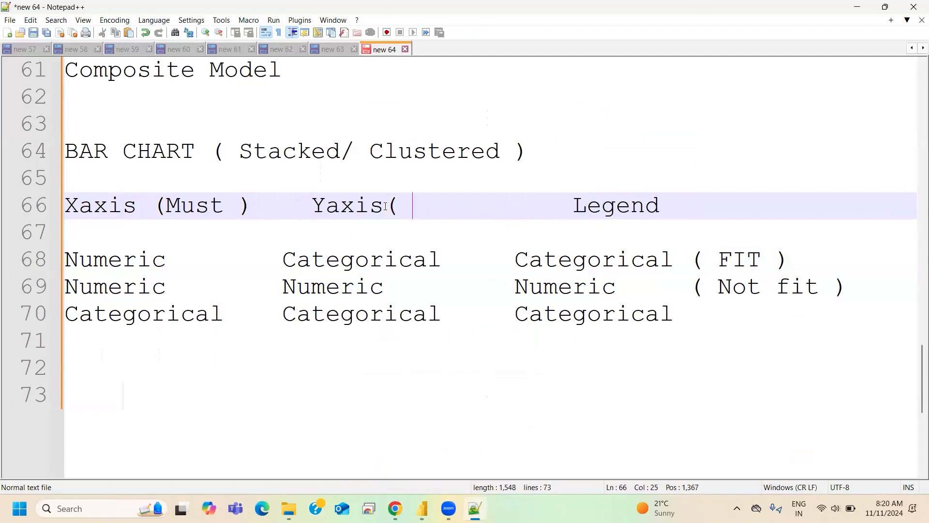
key("BackSpace")
key("BackSpace")
type("Must")
key("BackSpace")
type(")")
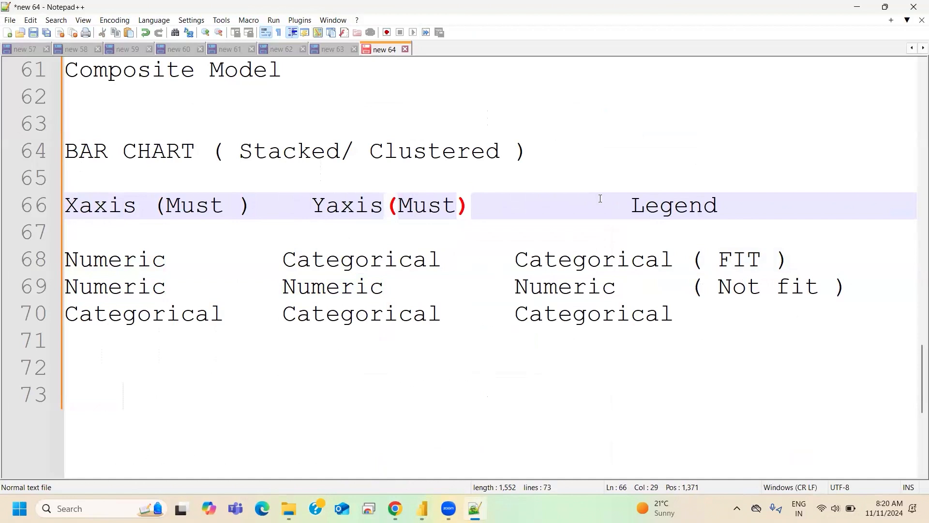
left_click(627, 216)
key("BackSpace")
key("BackSpace")
key("BackSpace")
key("BackSpace")
key("BackSpace")
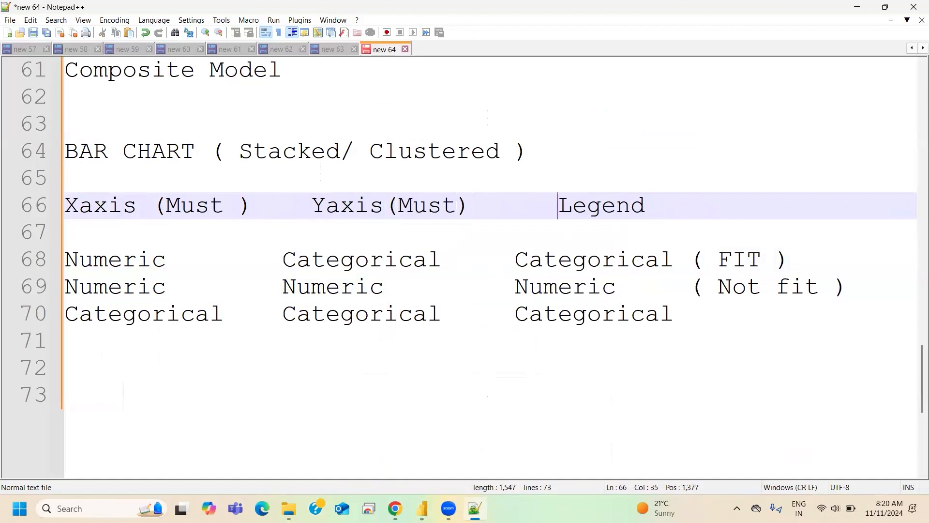
- Mark the Legend heading as "(Optional)"
left_click(673, 206)
type(")")
key("BackSpace")
type("(")
key("BackSpace")
type("O")
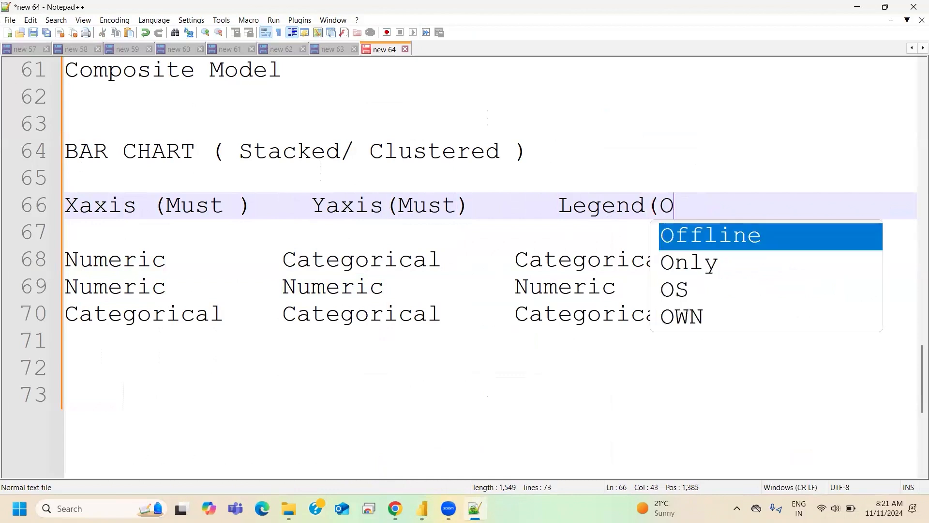
type("ptional )")
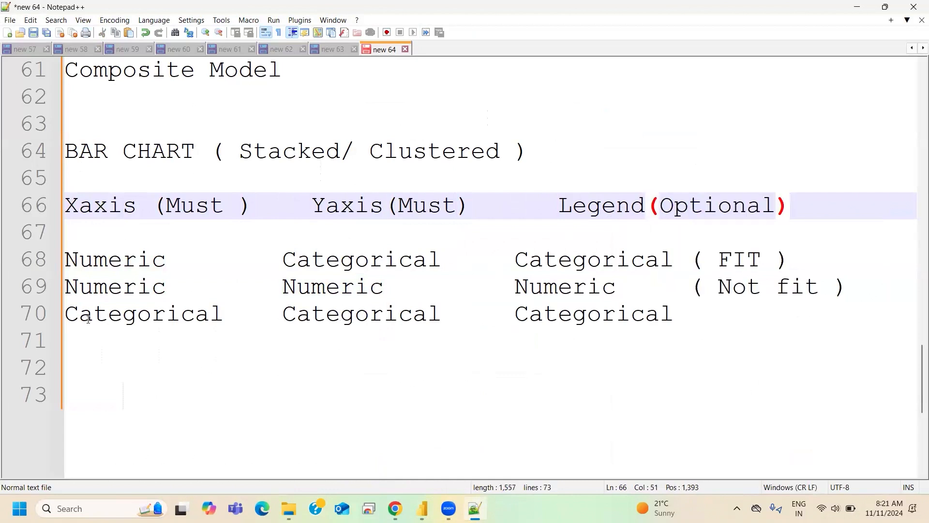
- Add the remark "( Not possible )" at the end of the all-Categorical row
left_click(708, 314)
key("BackSpace")
type("( Not possible )")
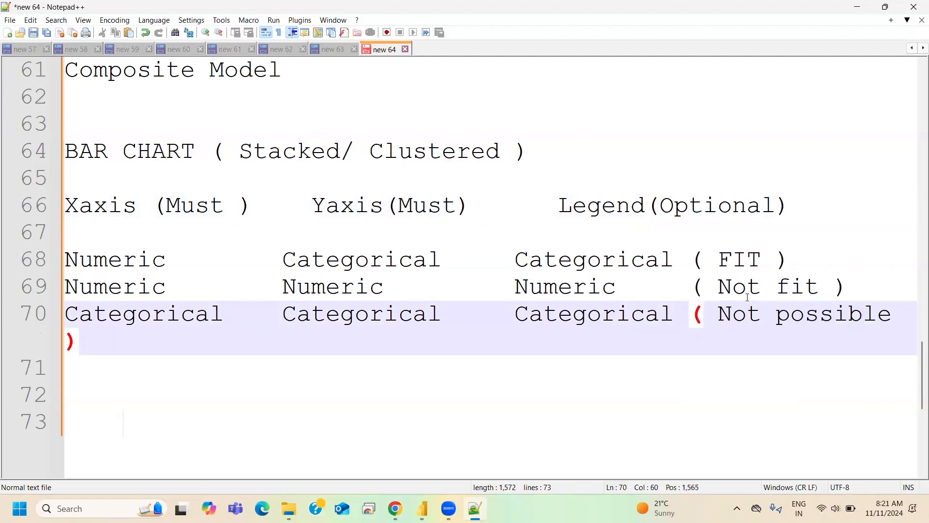
- Close the space in the "Not possible" remark to read "Notpossible" and add an empty line below the row
left_click(717, 313)
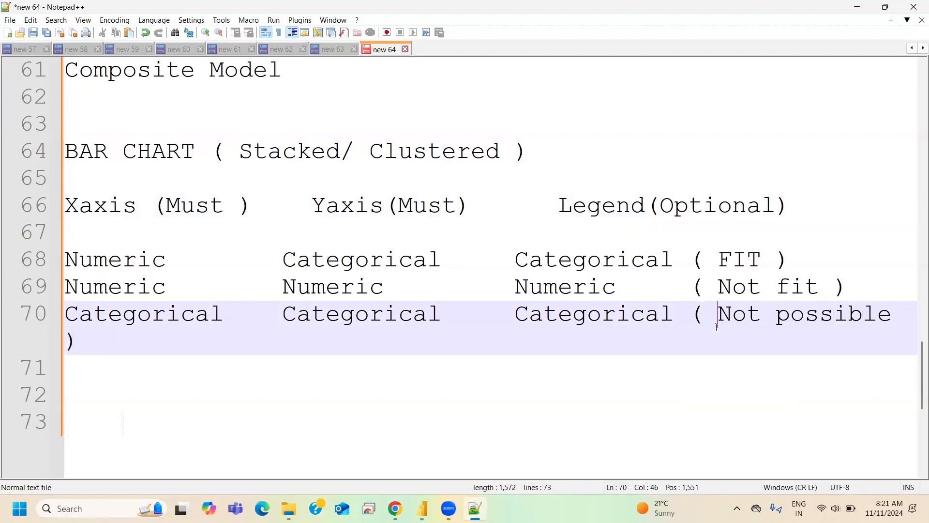
left_click(515, 315)
left_click(776, 319)
key("BackSpace")
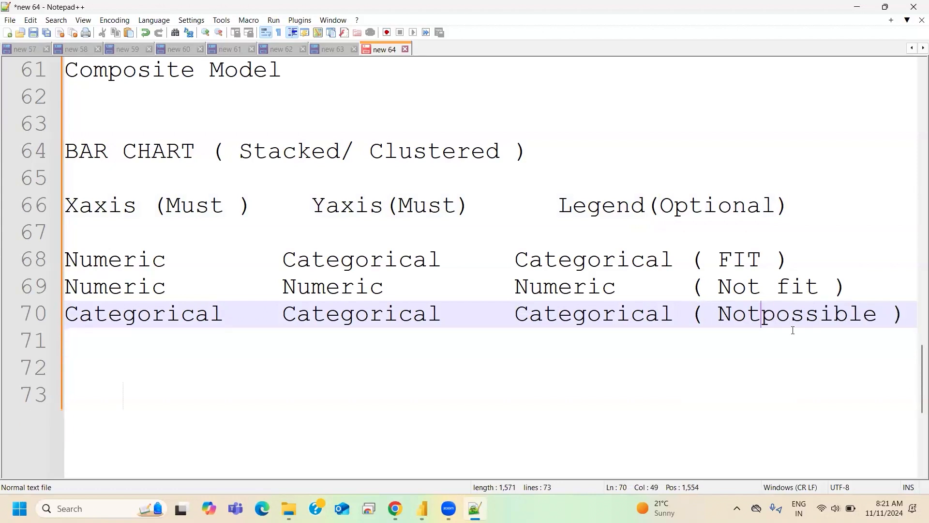
left_click(910, 314)
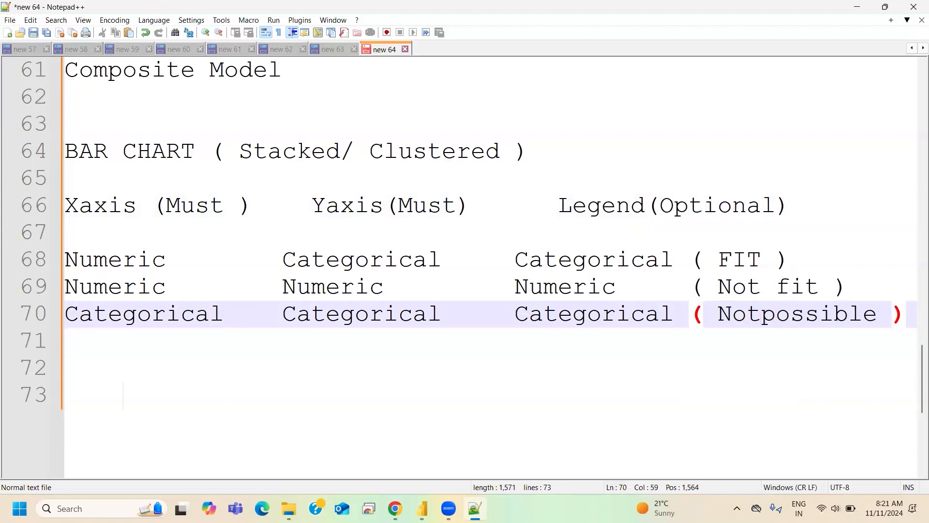
key("Return")
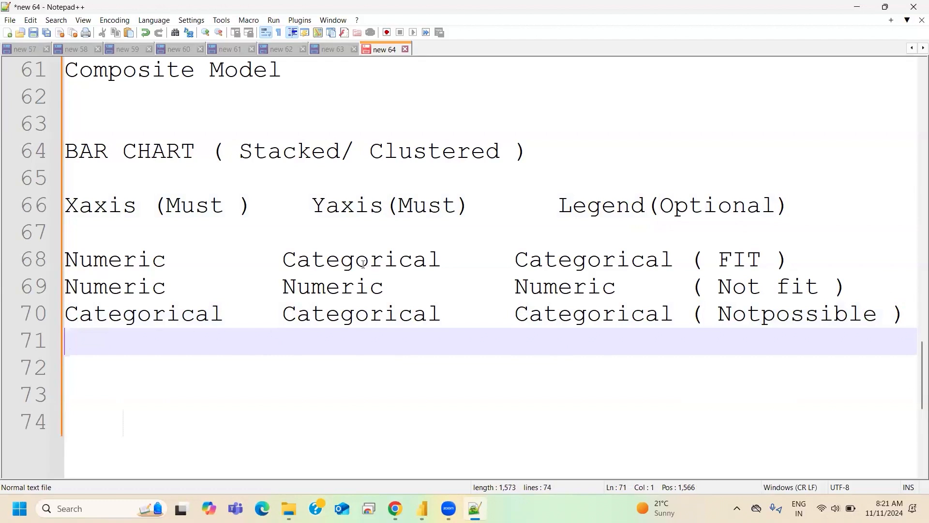
- Highlight the whole Numeric, Categorical, Categorical row marked FIT in the notes and switch to Power BI
left_click(808, 261)
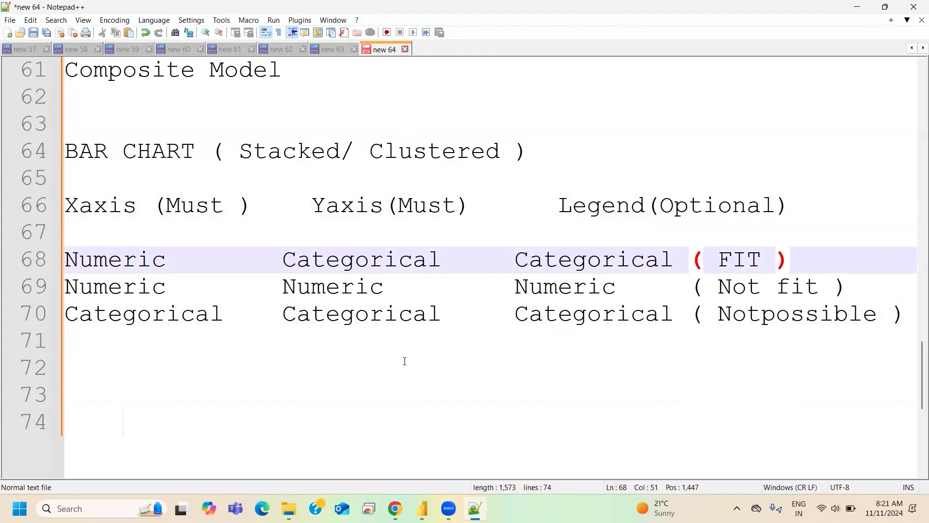
left_click_drag(803, 262, 64, 262)
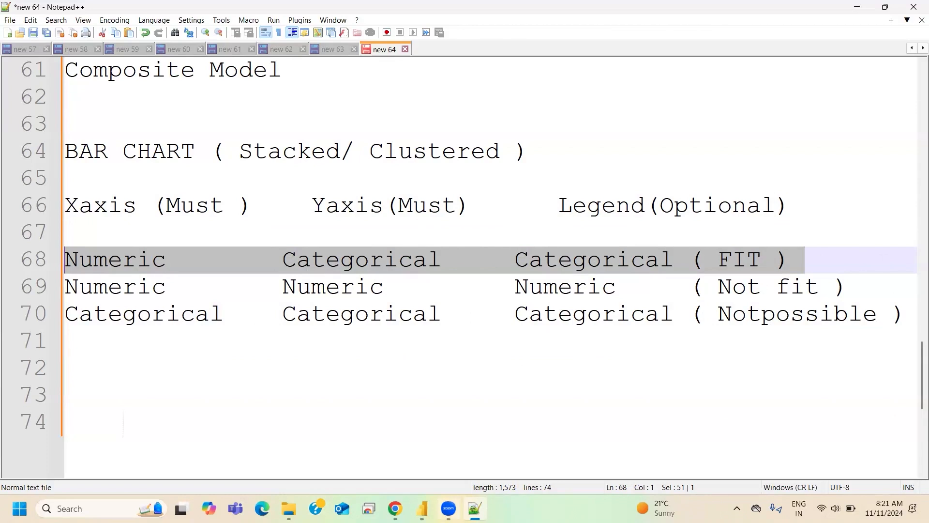
mouse_move(422, 508)
left_click(421, 447)
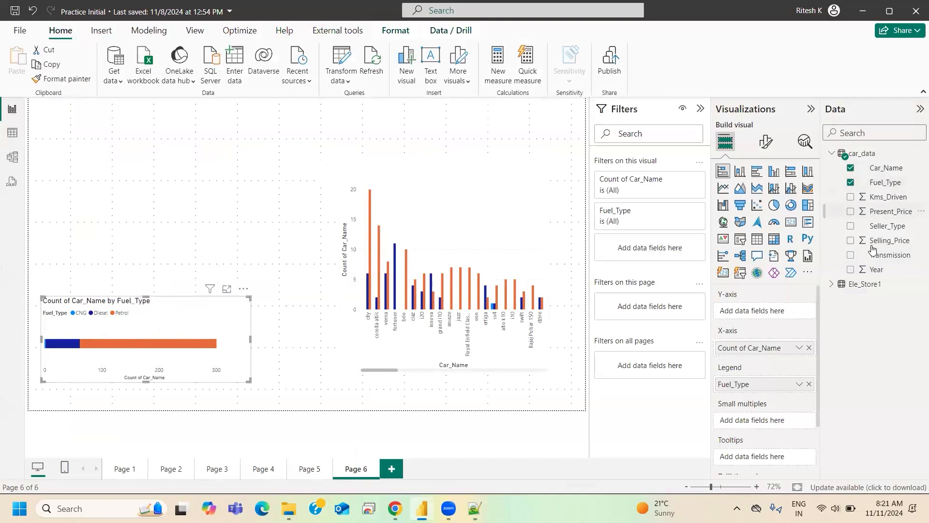
- Add Year to the Y-axis of the fuel type bar chart and convert it to a clustered bar chart
left_click_drag(875, 269, 757, 309)
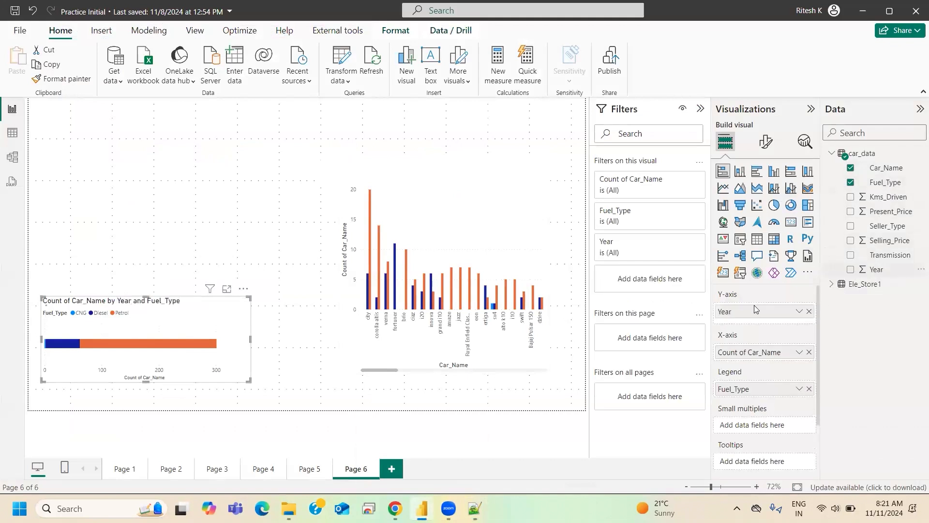
left_click(756, 172)
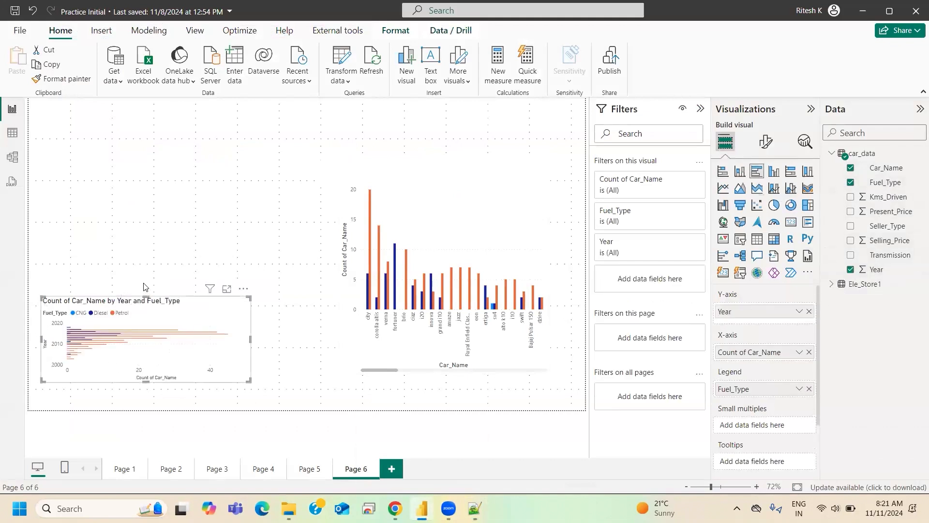
- Make the clustered bar chart taller and move it up to the middle of the report page's left half
left_click_drag(146, 297, 152, 126)
left_click_drag(152, 187, 160, 241)
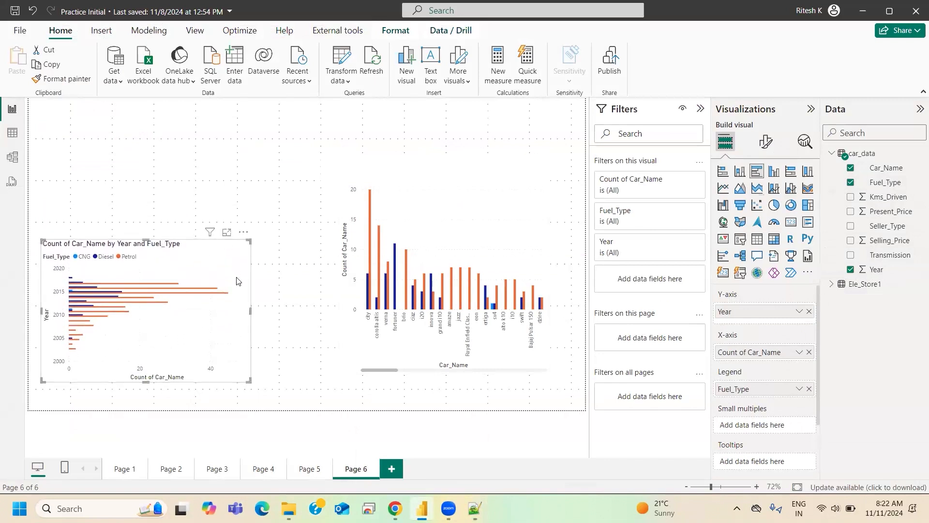
left_click_drag(157, 383, 154, 410)
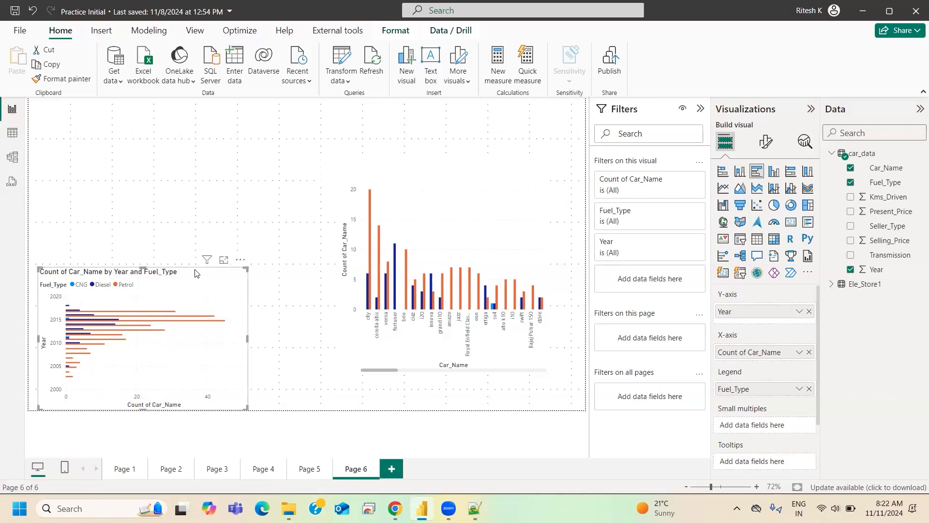
left_click_drag(235, 260, 260, 165)
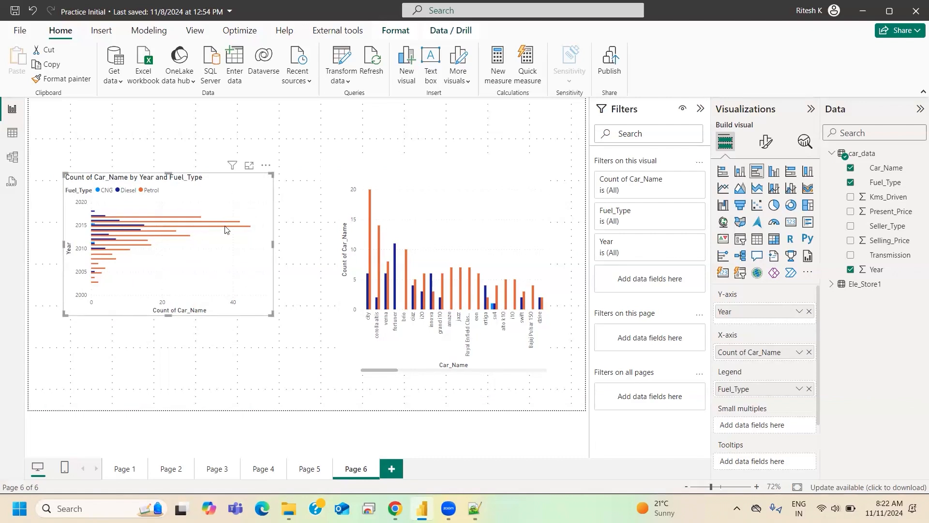
mouse_move(226, 229)
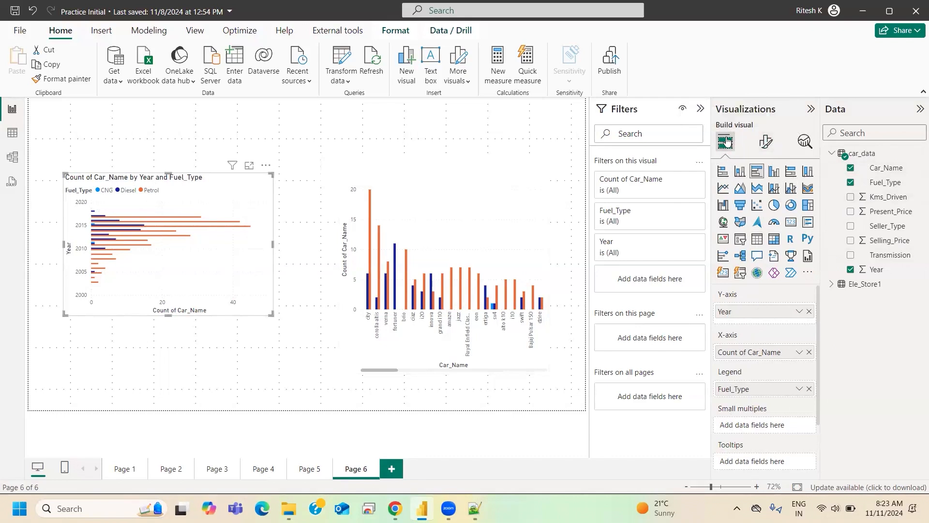
- Examine the Y-axis, X-axis and legend formatting options of the clustered bar chart
left_click(762, 148)
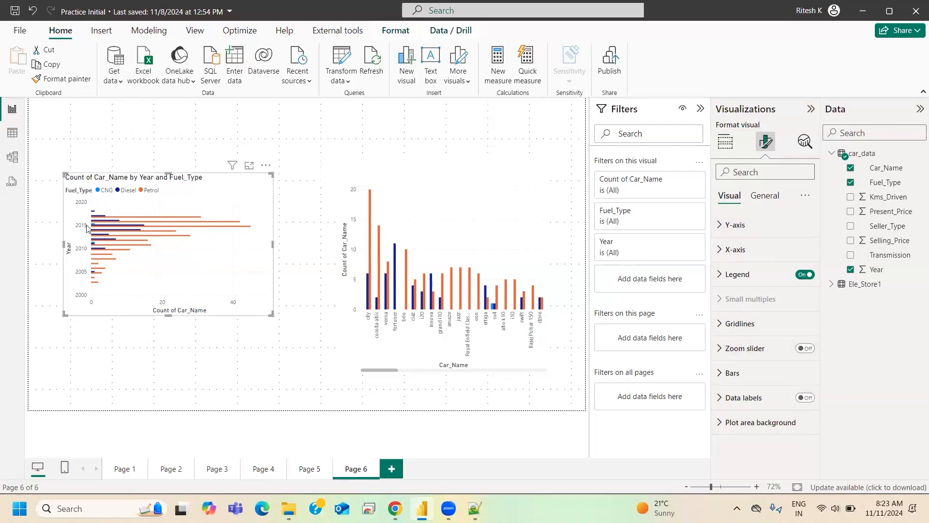
left_click(726, 225)
left_click(726, 226)
left_click(732, 249)
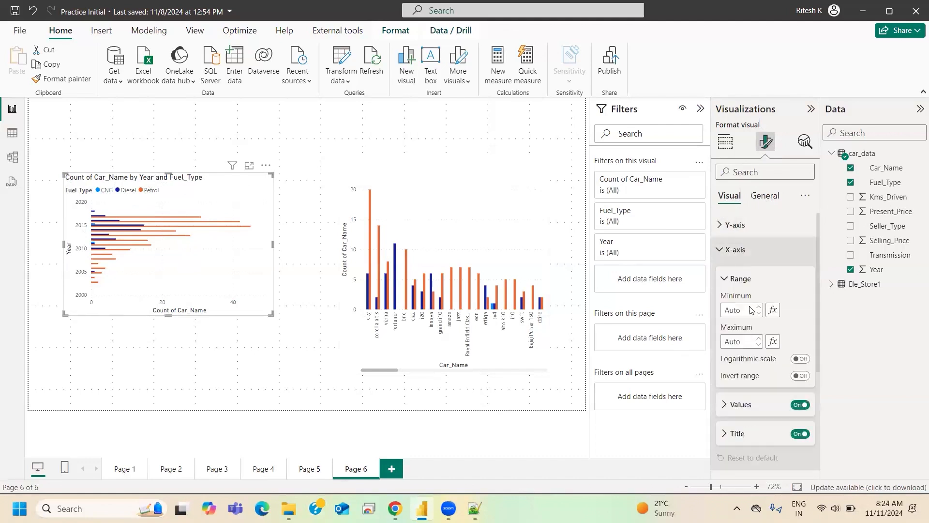
left_click(734, 249)
left_click(740, 274)
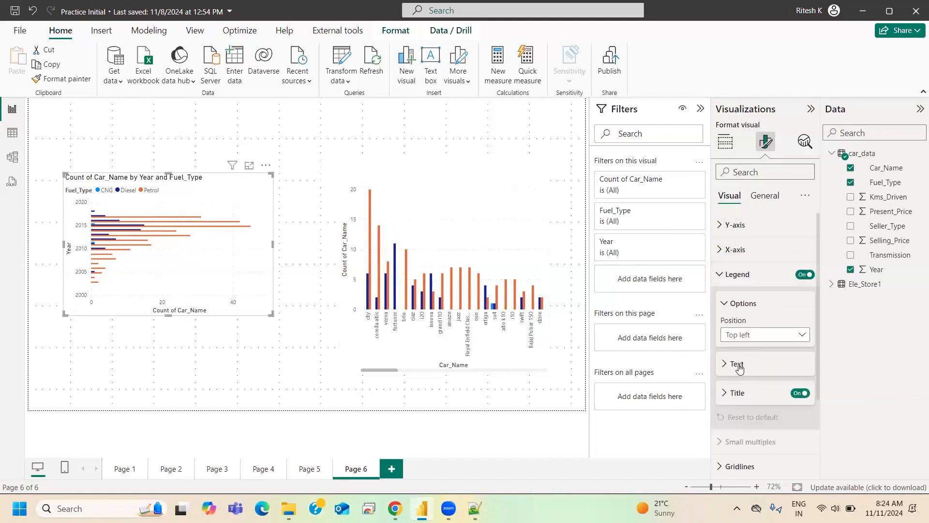
scroll(746, 412, "down", 3)
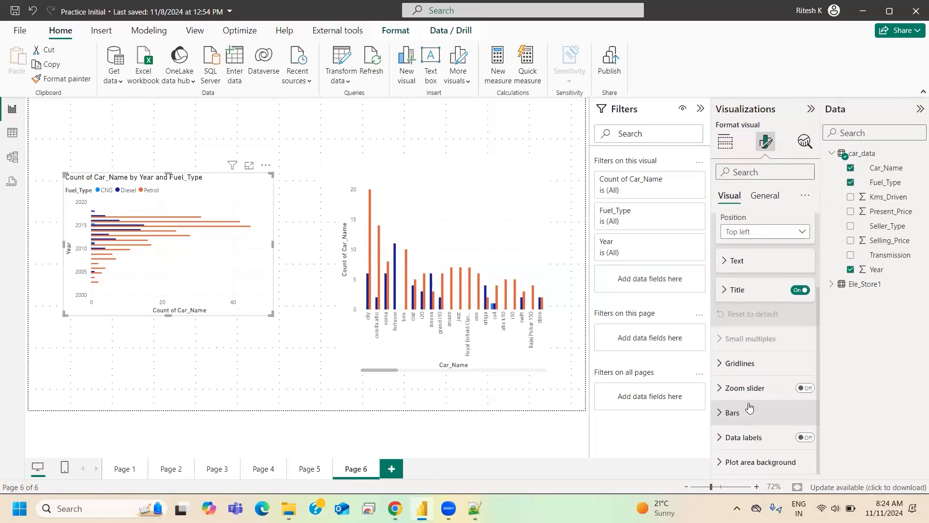
- Examine the bars, gridlines, legend title and text, and data labels formatting options of the clustered bar chart
left_click(748, 414)
scroll(753, 421, "down", 2)
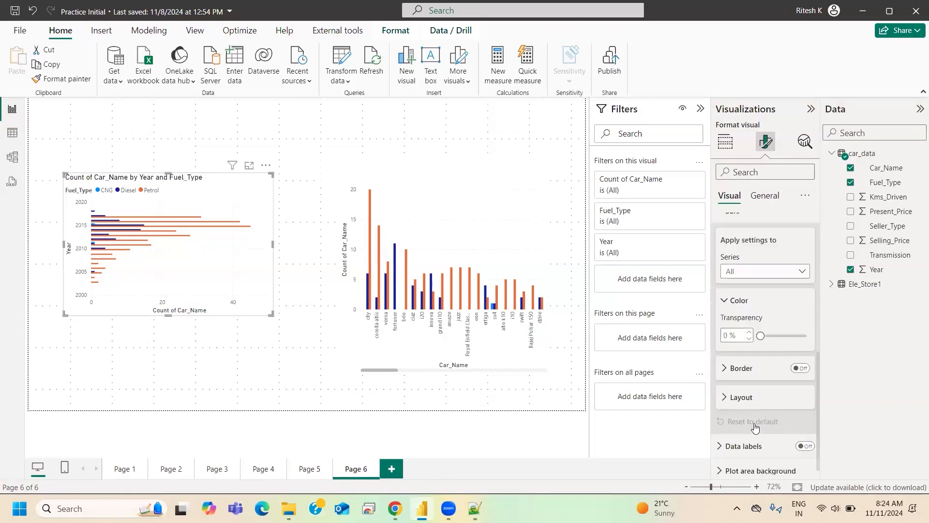
scroll(753, 421, "down", 1)
scroll(759, 413, "up", 5)
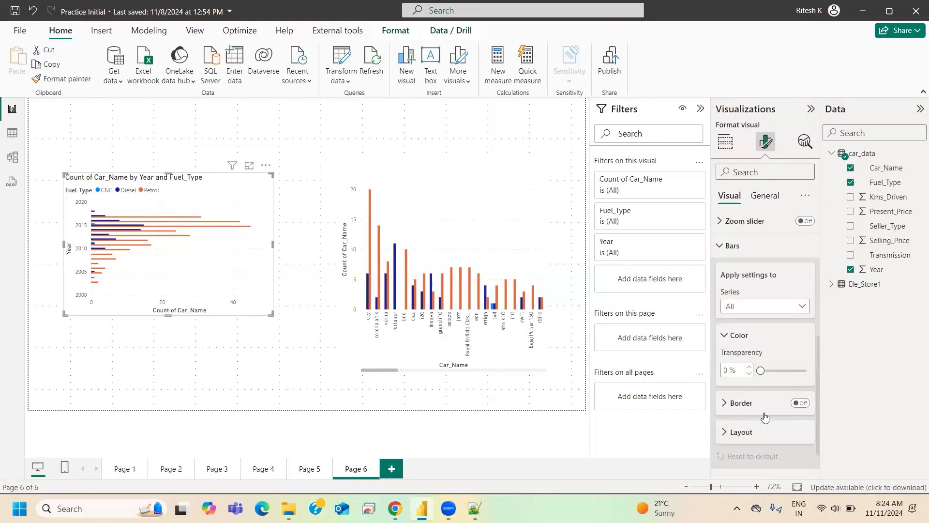
left_click(741, 339)
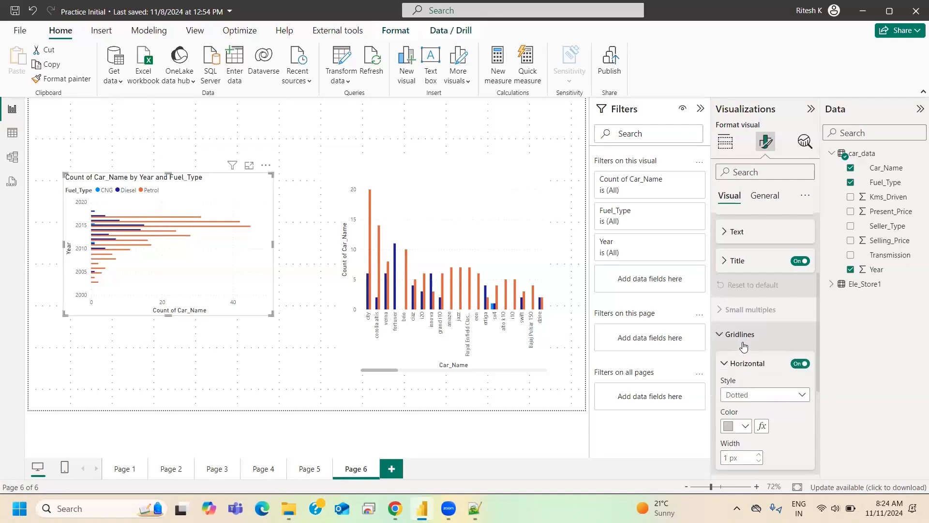
left_click(736, 262)
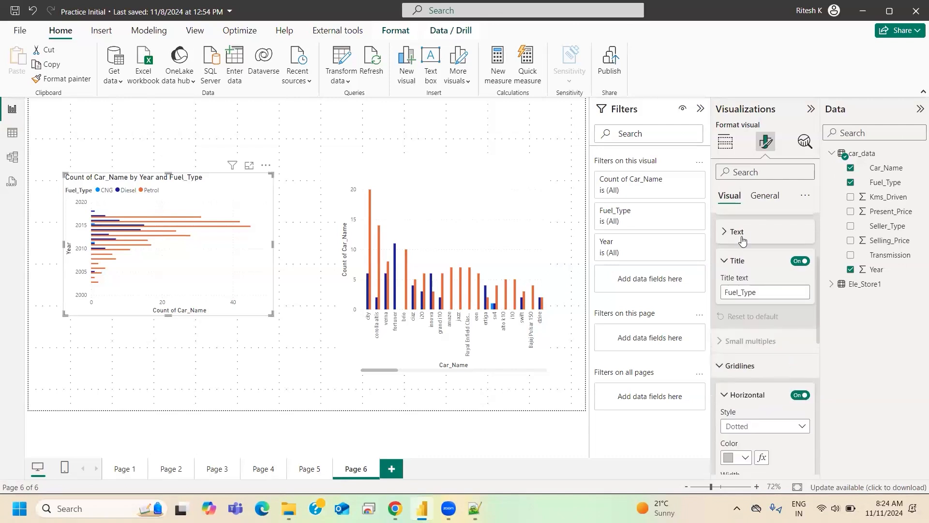
left_click(736, 232)
scroll(770, 303, "up", 3)
left_click(739, 264)
scroll(771, 352, "down", 3)
scroll(755, 368, "down", 4)
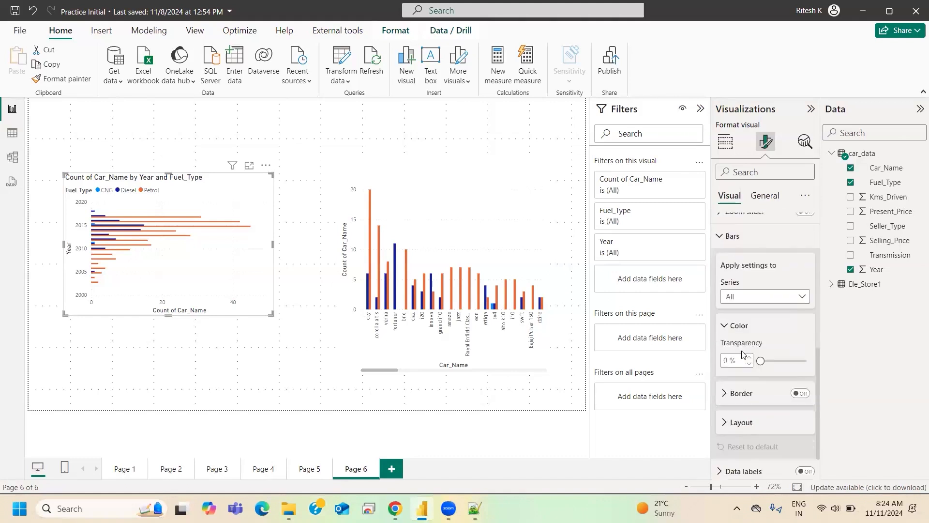
left_click(743, 366)
left_click(748, 369)
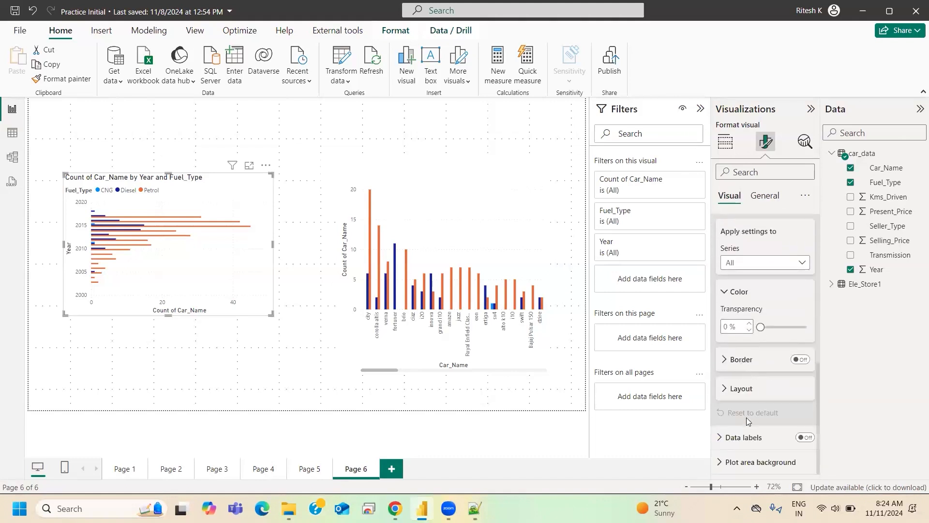
left_click(747, 438)
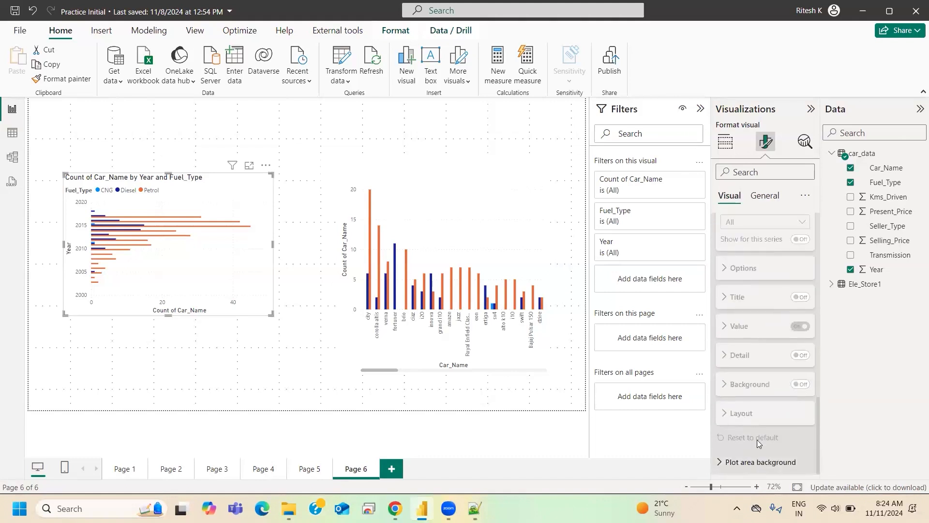
- Examine the legend, gridlines and X-axis formatting options of the clustered bar chart
left_click(757, 457)
scroll(762, 424, "up", 5)
left_click(738, 274)
scroll(762, 351, "down", 3)
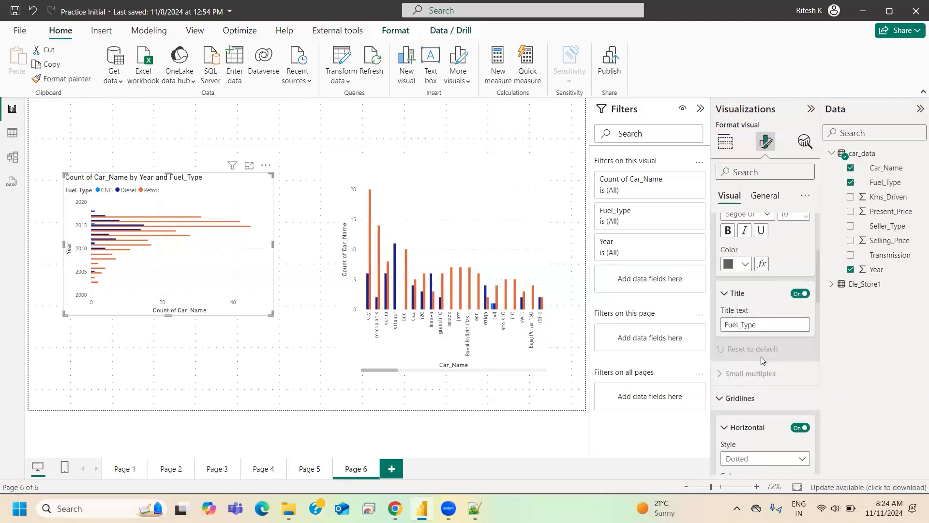
left_click(756, 402)
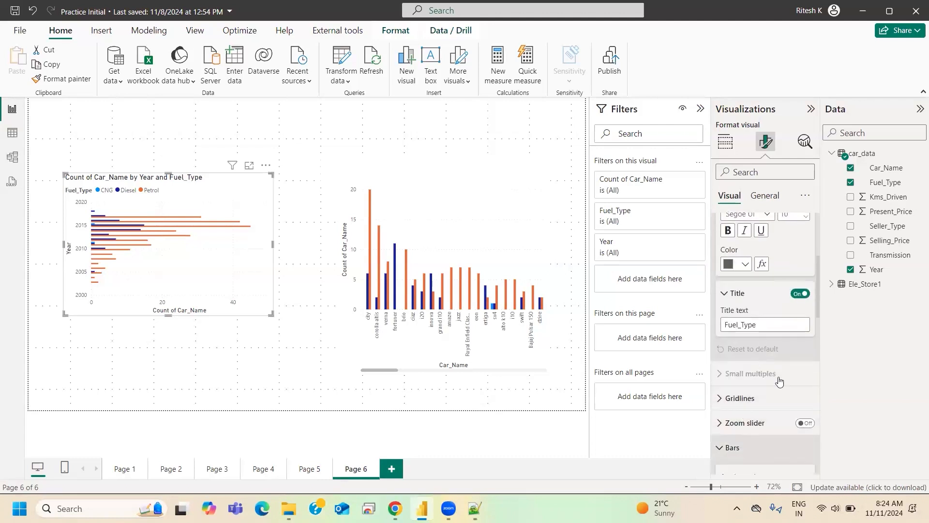
scroll(788, 360, "up", 3)
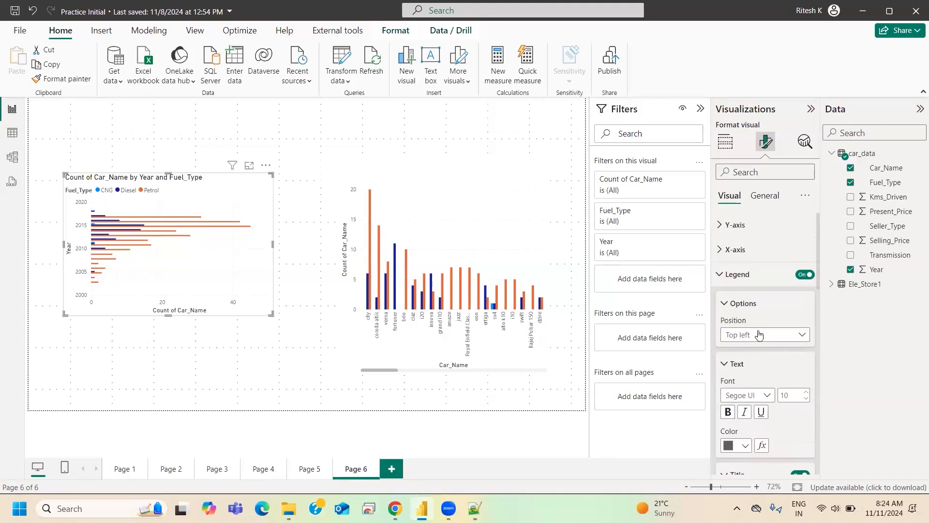
left_click(735, 250)
left_click(745, 250)
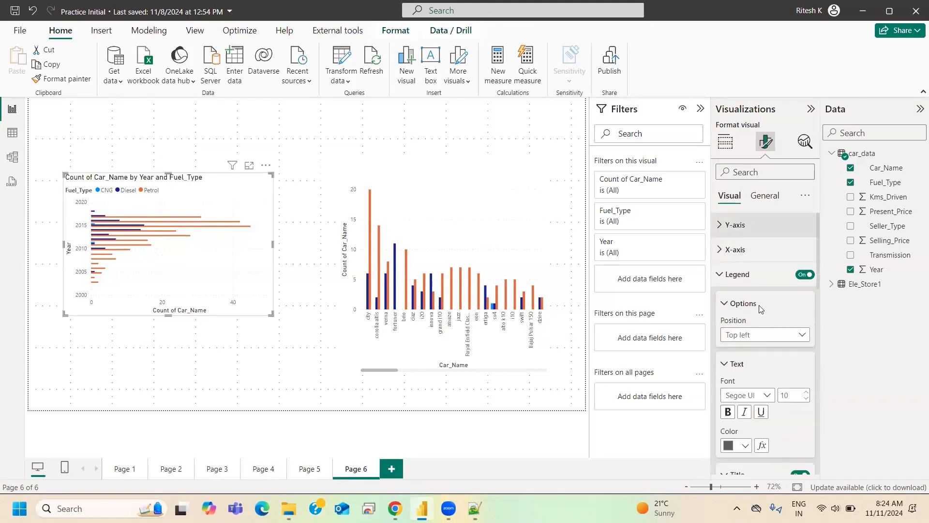
scroll(749, 315, "down", 2)
scroll(747, 315, "down", 3)
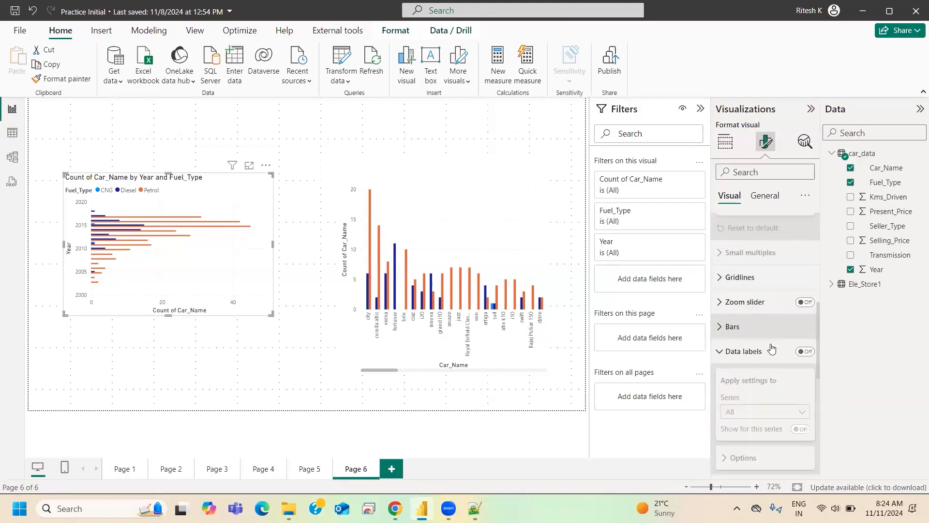
- Examine the border and color settings for the clustered bar chart's bars
left_click(733, 326)
scroll(765, 351, "down", 3)
left_click(745, 364)
left_click(748, 364)
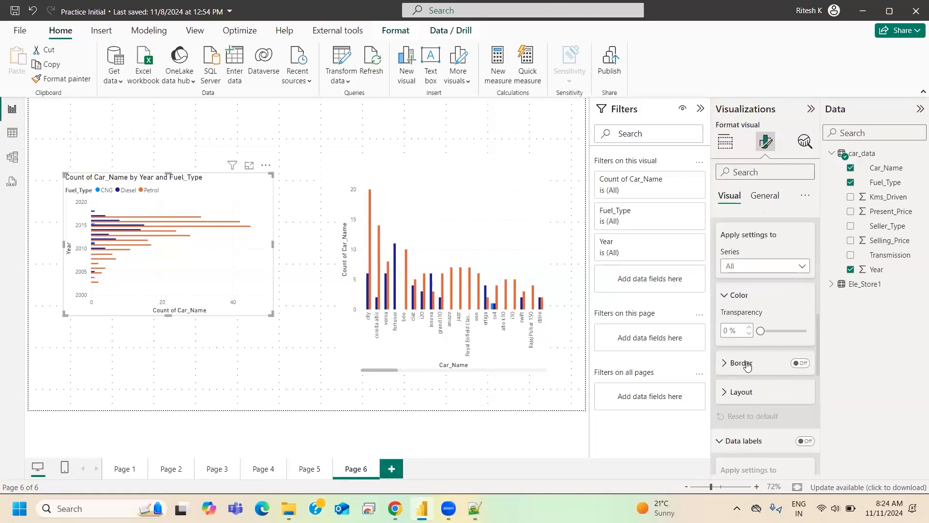
left_click(726, 297)
left_click(728, 296)
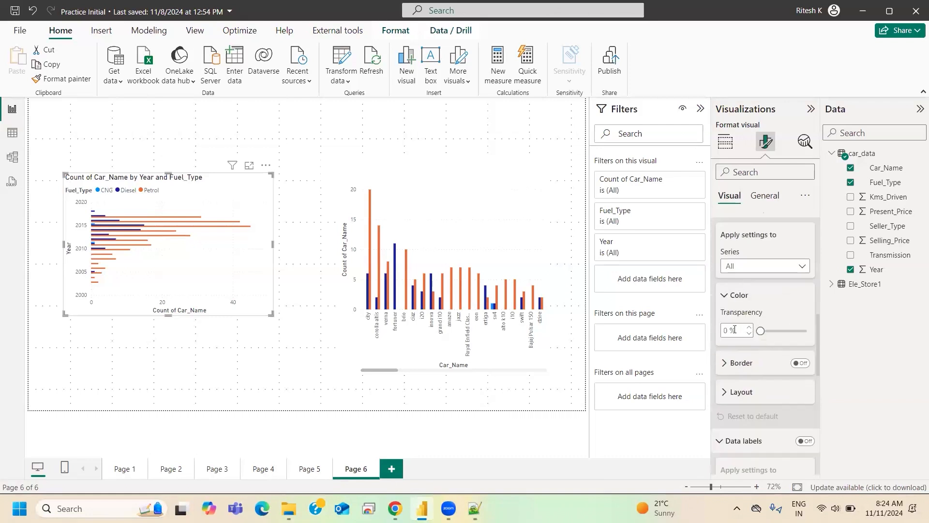
- Compare the bar color settings available for the CNG, All and Diesel series
left_click(763, 271)
left_click(777, 345)
left_click(745, 267)
left_click(743, 296)
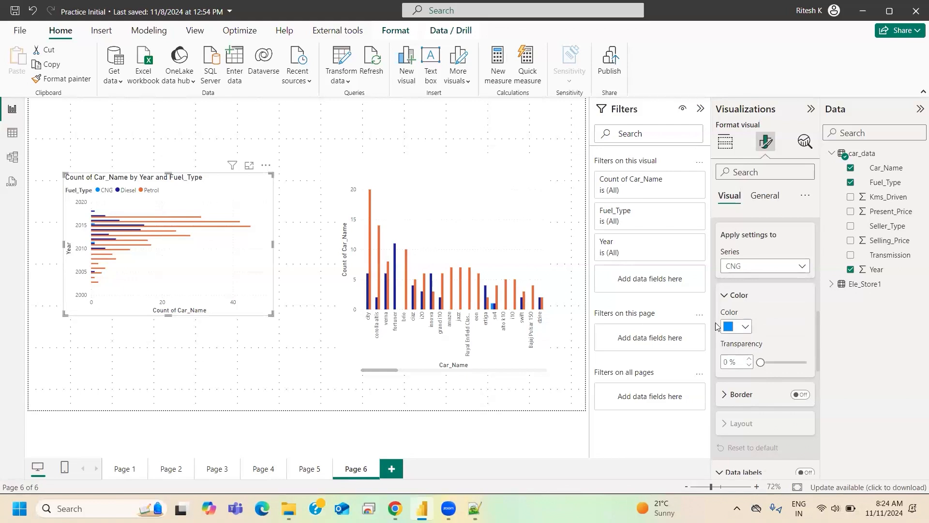
left_click(752, 269)
left_click(743, 274)
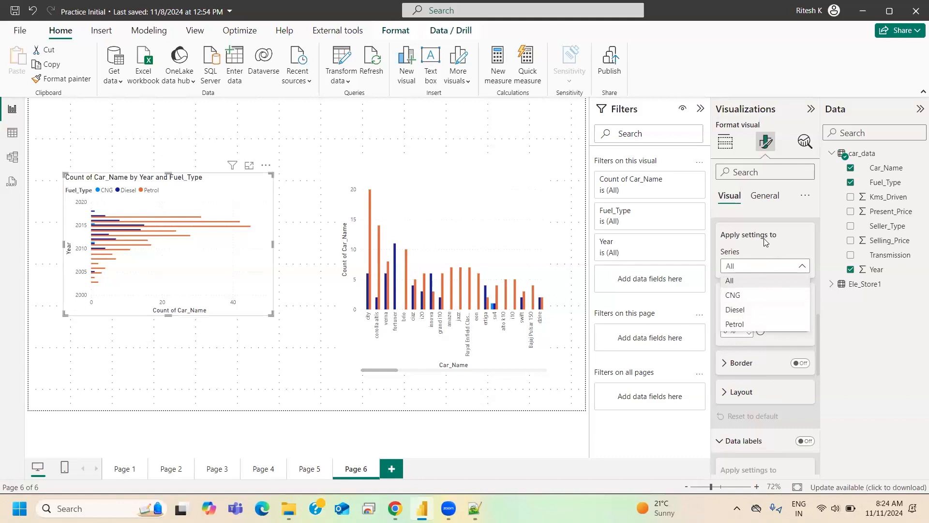
scroll(766, 266, "up", 3)
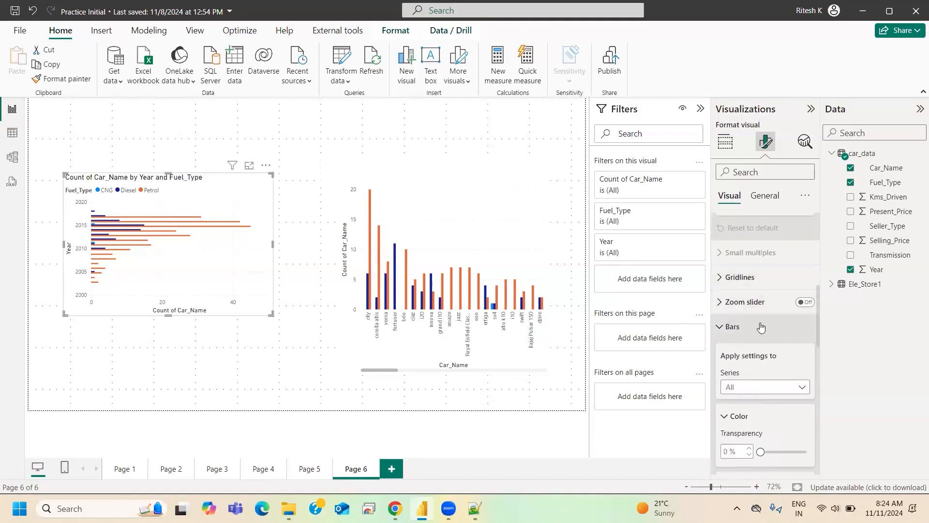
scroll(755, 327, "up", 2)
scroll(748, 331, "down", 4)
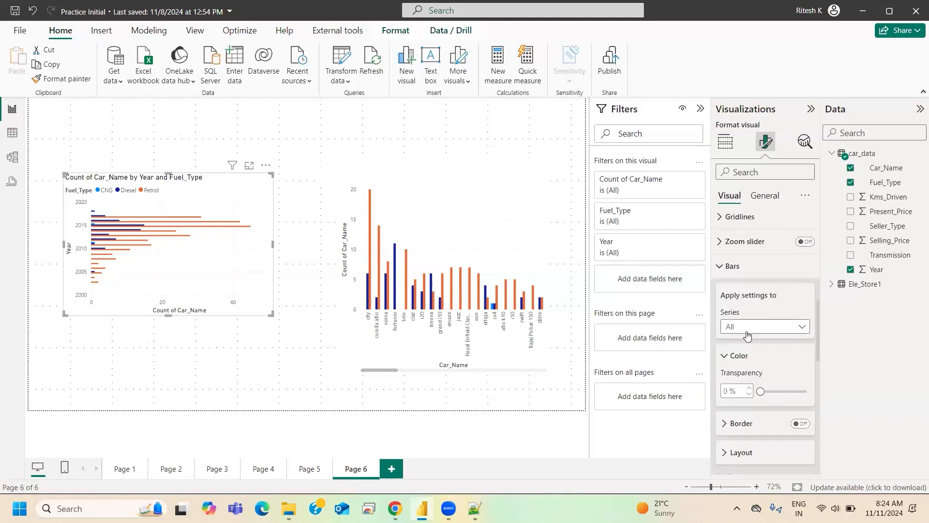
left_click(748, 334)
left_click(739, 371)
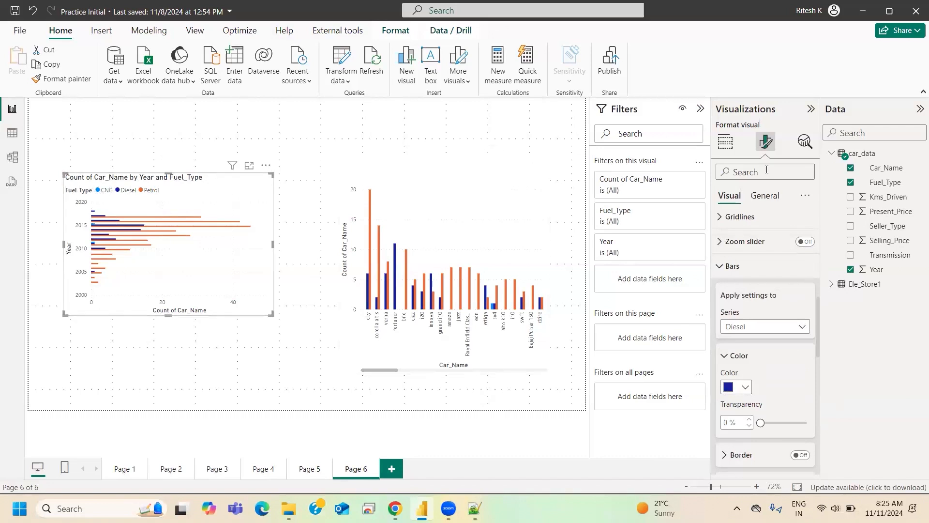
- Change the clustered bar chart's title text to "No of Cars by Year and Fuel Type"
left_click(765, 198)
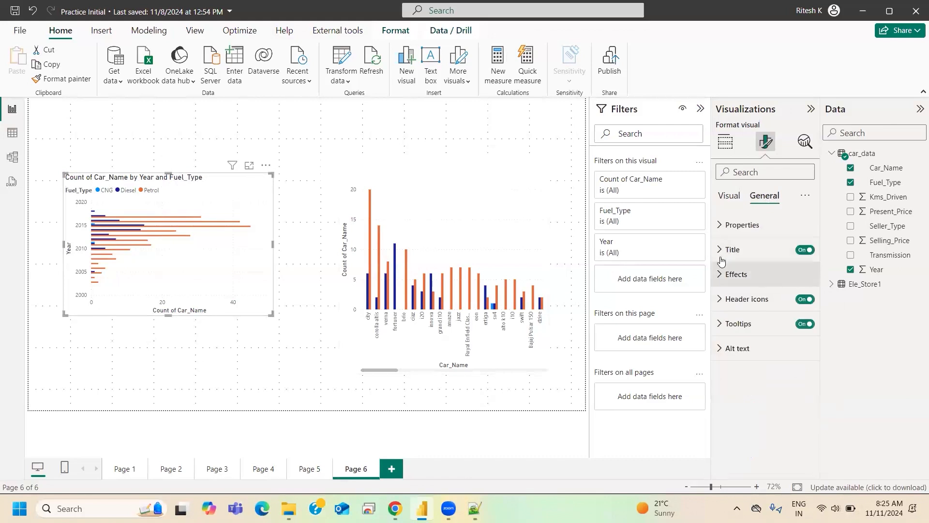
left_click(725, 250)
left_click_drag(751, 308, 786, 326)
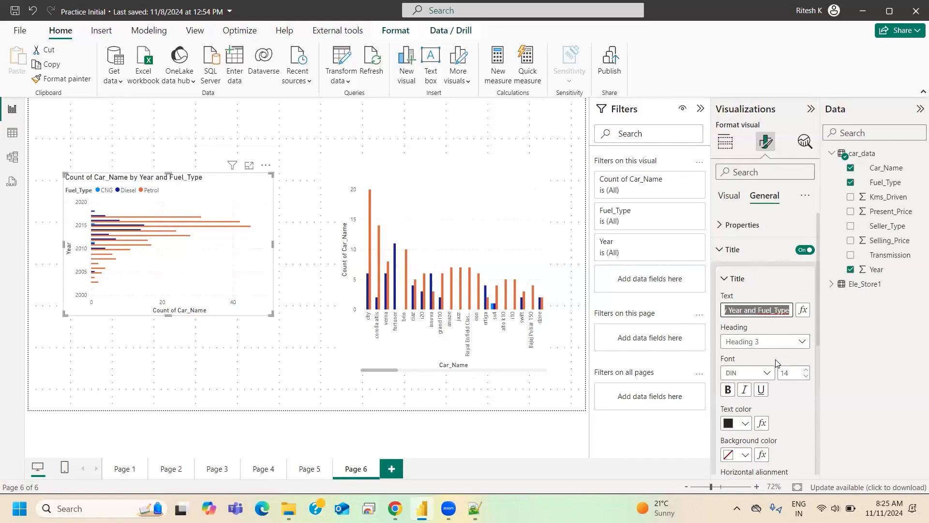
key("BackSpace")
type("No of ")
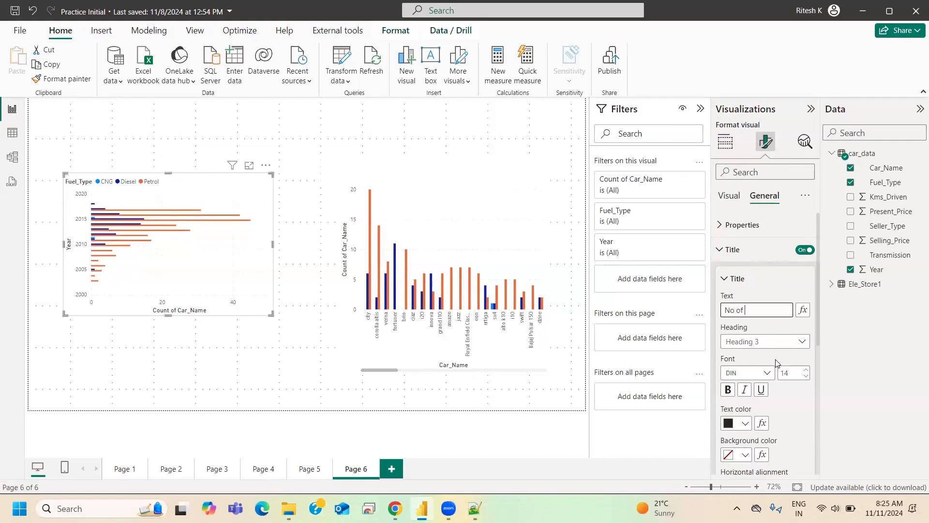
type("Cars by")
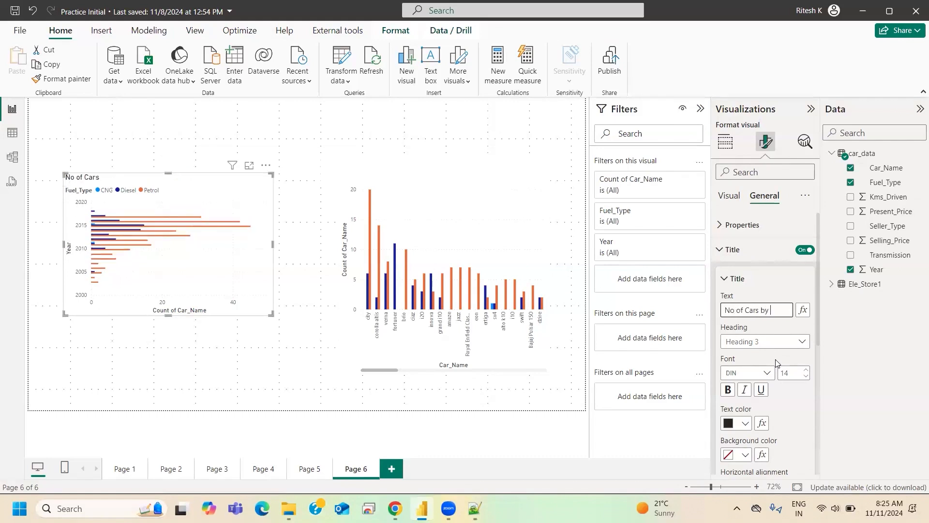
type(" Year and Fuel Rype")
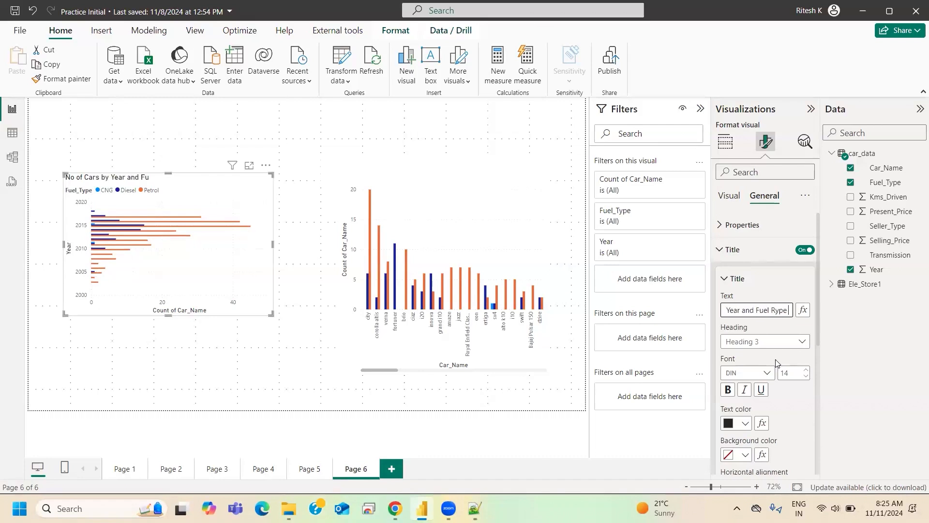
key("BackSpace")
key("BackSpace")
key("BackSpace")
key("BackSpace")
key("BackSpace")
type("Type")
- Format the chart title in Segoe UI at size 14 and center it horizontally
scroll(808, 401, "down", 2)
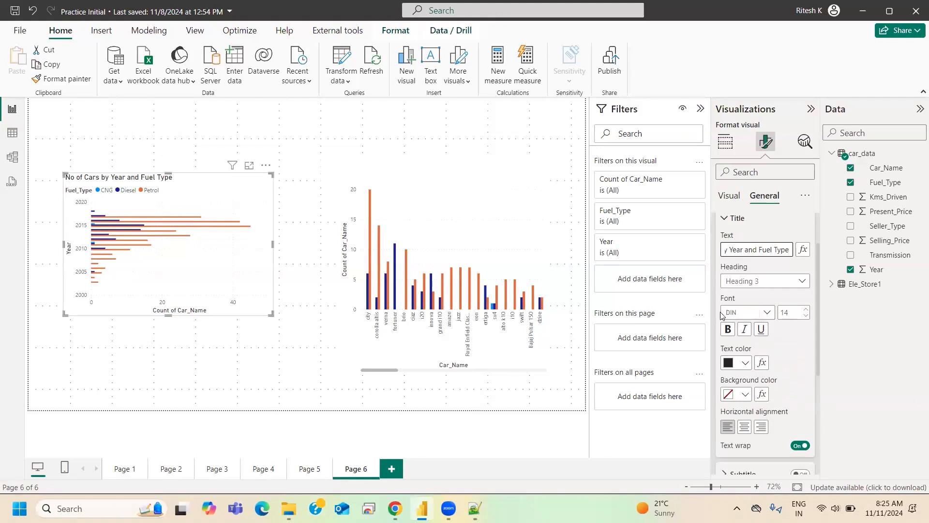
left_click(741, 312)
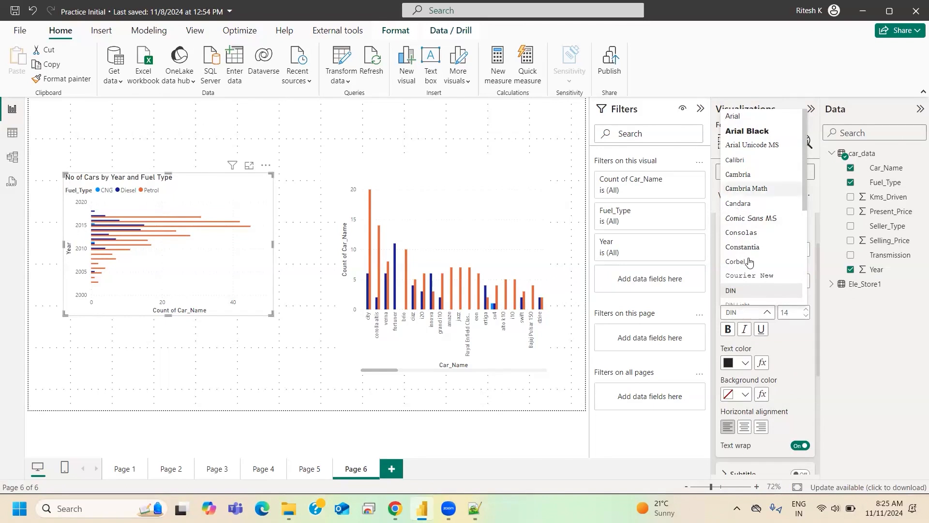
left_click(785, 347)
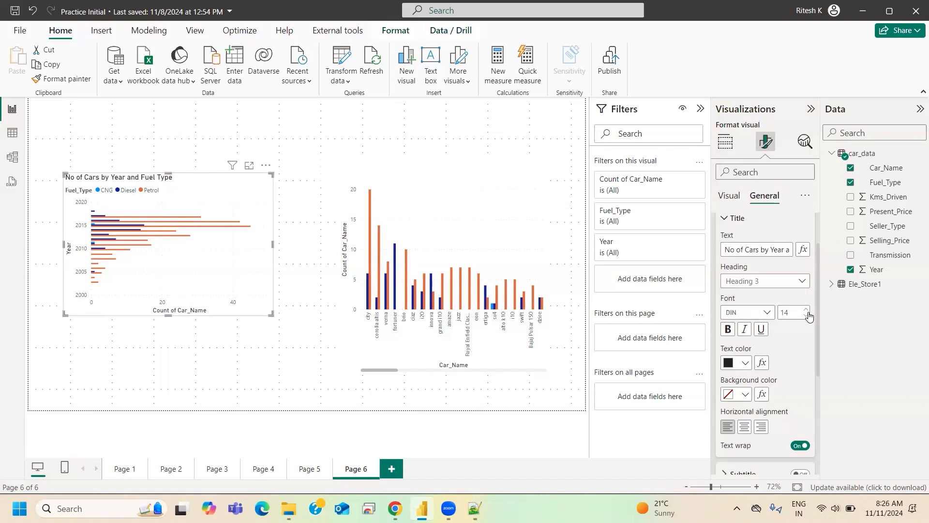
left_click(732, 318)
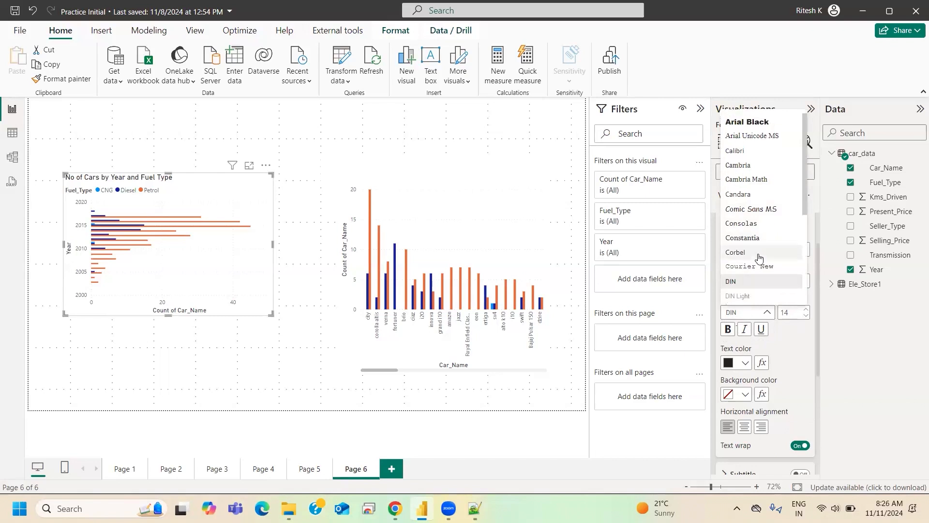
scroll(744, 256, "down", 3)
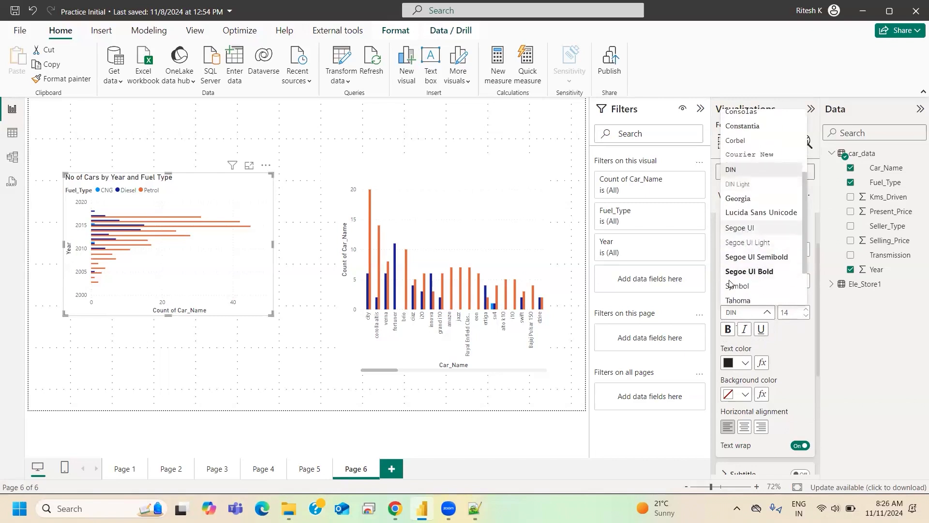
left_click(740, 229)
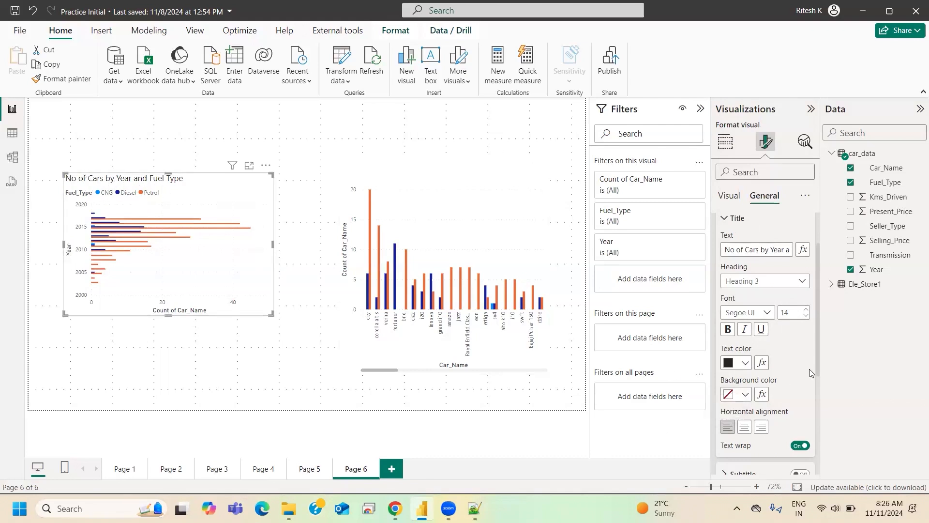
left_click(807, 309)
left_click(807, 309)
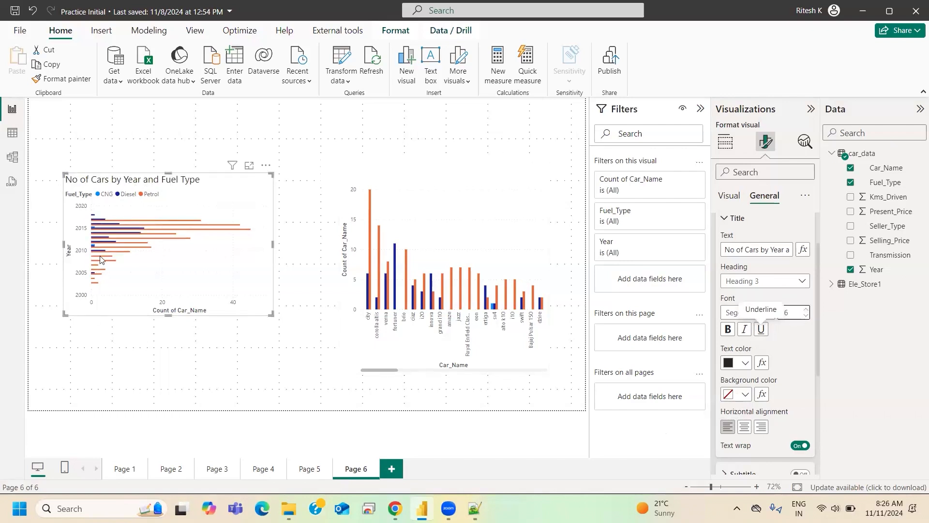
left_click(805, 316)
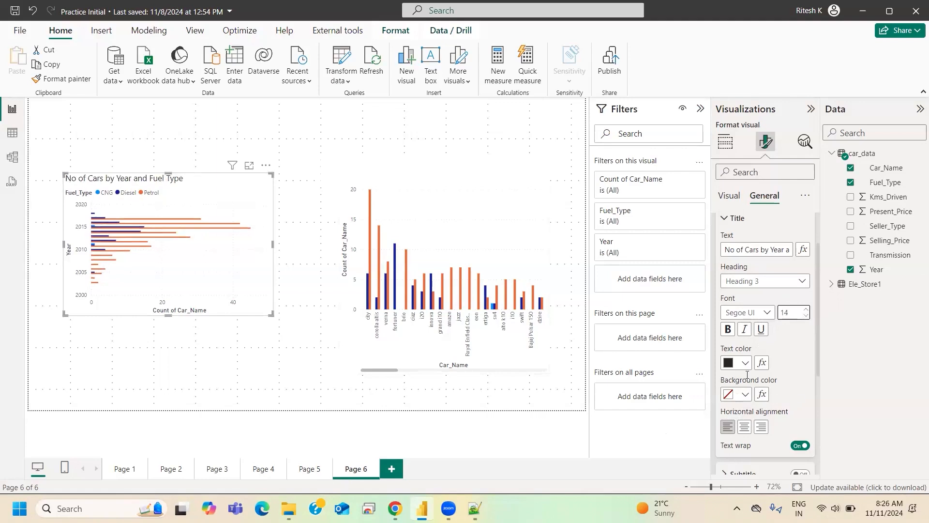
left_click(746, 428)
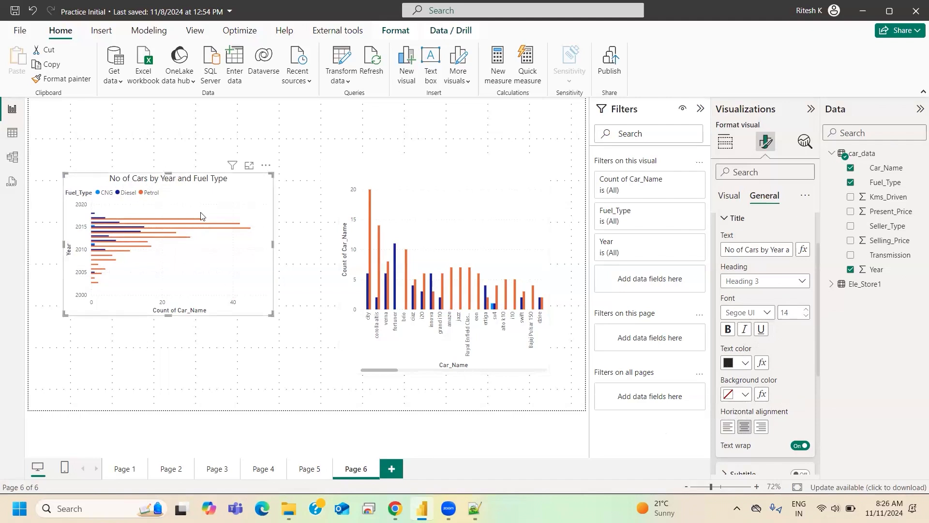
- Give the chart title a darker blue background and white text
left_click(739, 402)
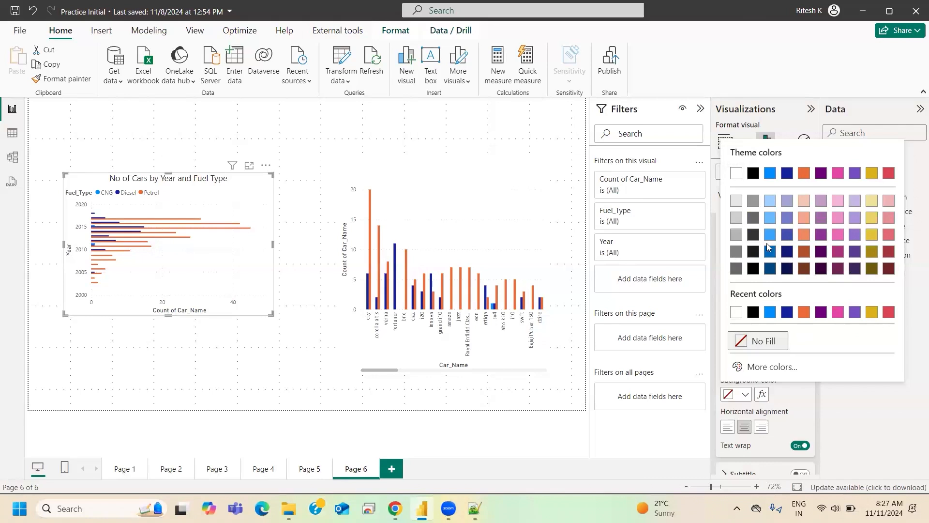
left_click(772, 254)
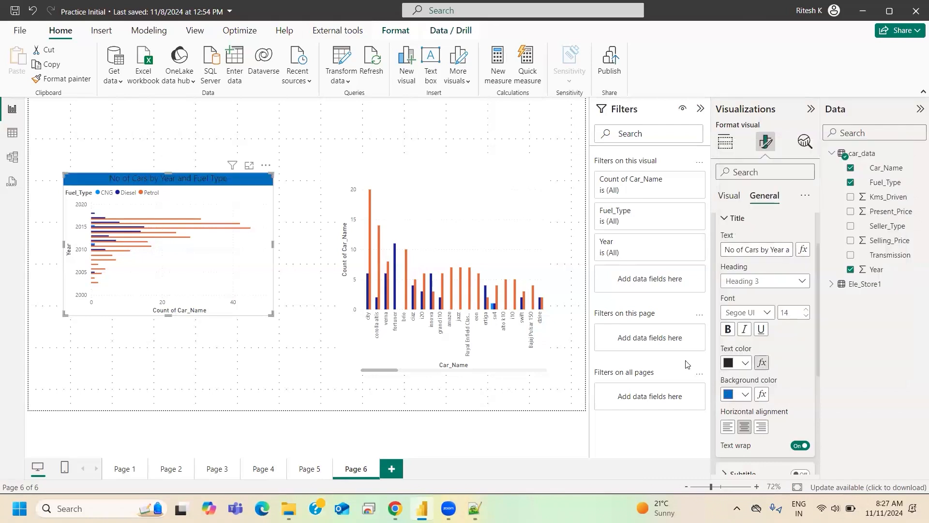
left_click(741, 364)
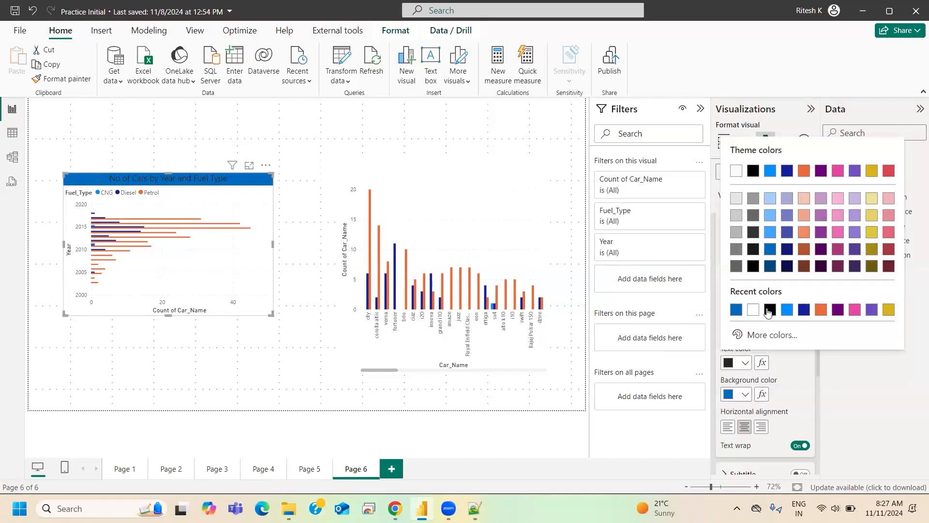
left_click(751, 312)
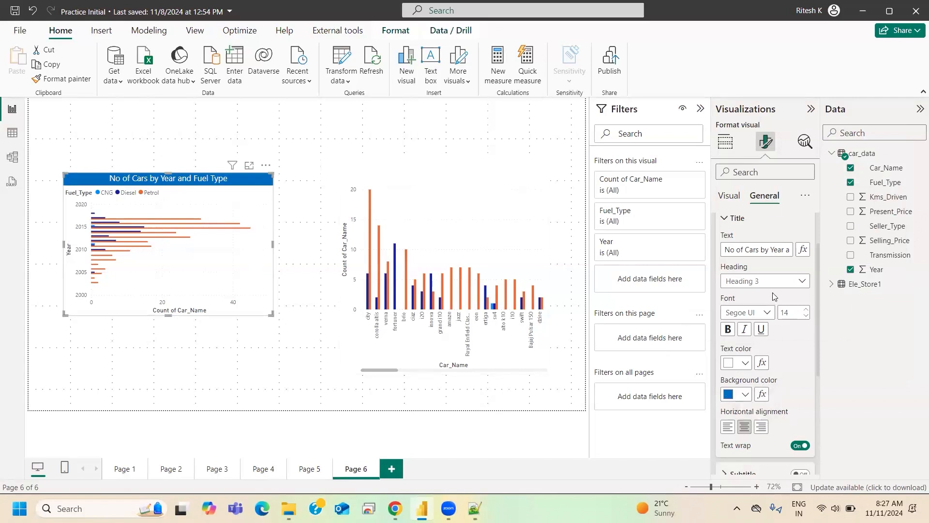
- Make the clustered bar chart's title bold
scroll(761, 288, "up", 3)
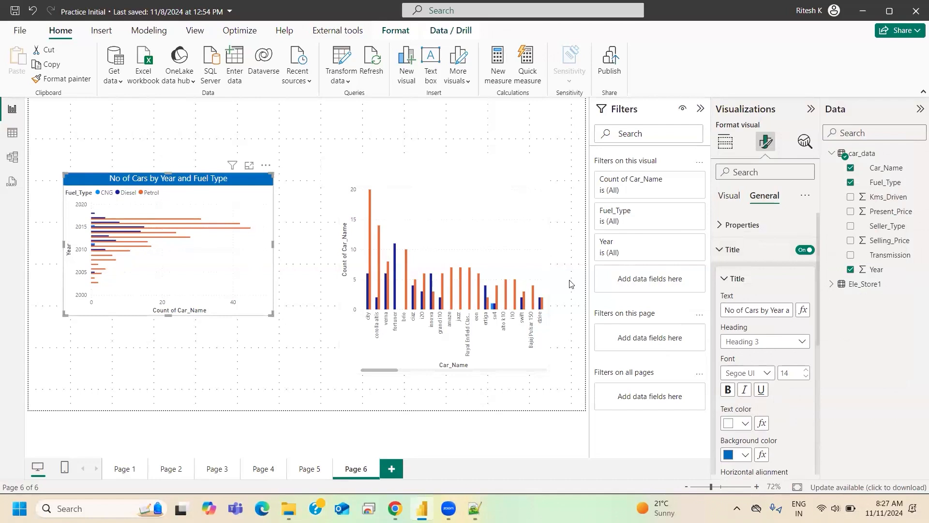
scroll(797, 405, "down", 1)
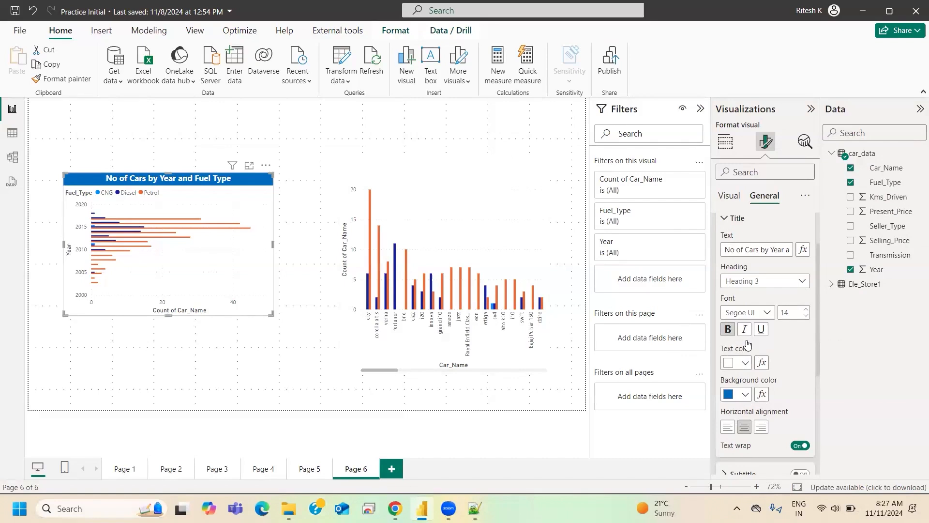
scroll(748, 343, "up", 1)
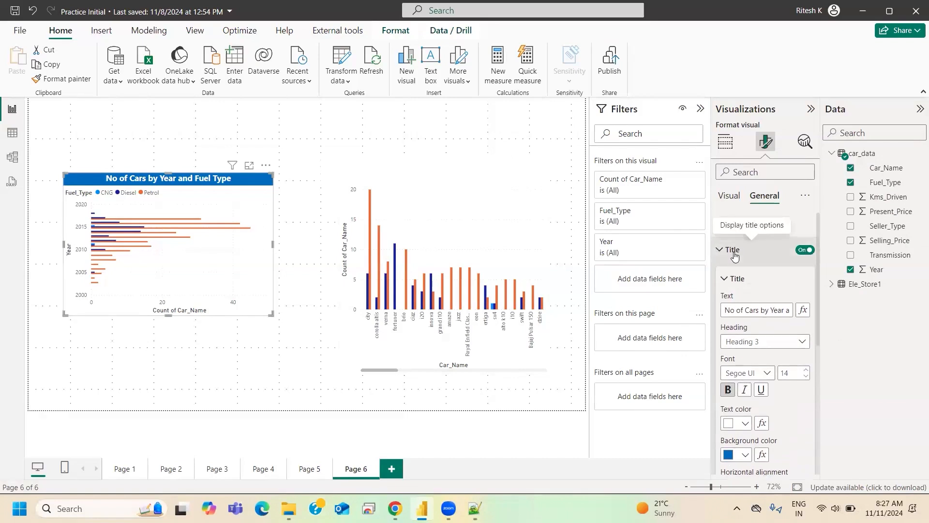
- Switch the clustered bar chart's background off and back on to compare its appearance
left_click(734, 250)
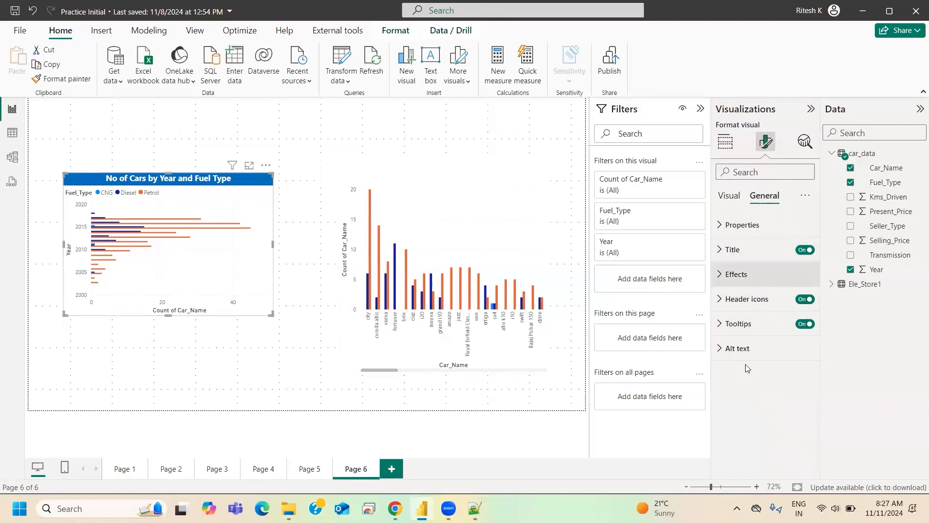
left_click(725, 276)
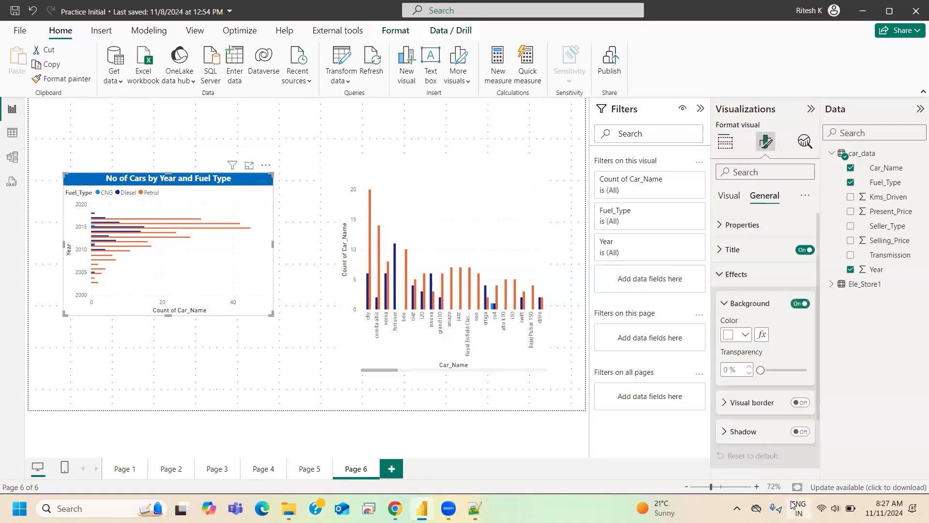
scroll(772, 392, "down", 2)
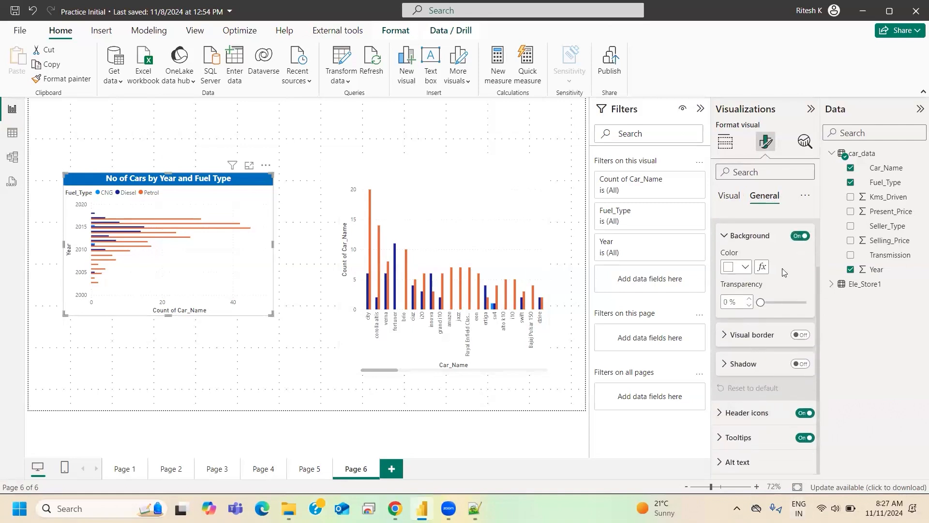
left_click(797, 237)
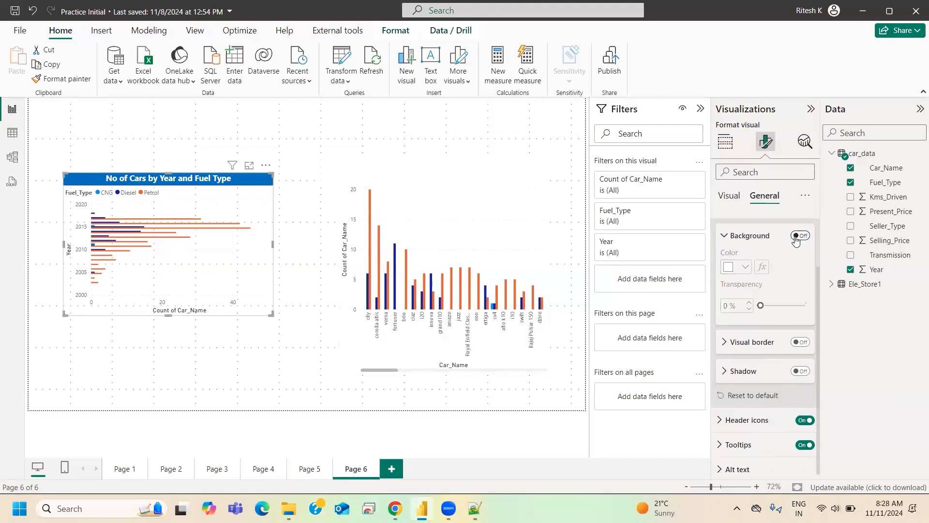
left_click(798, 236)
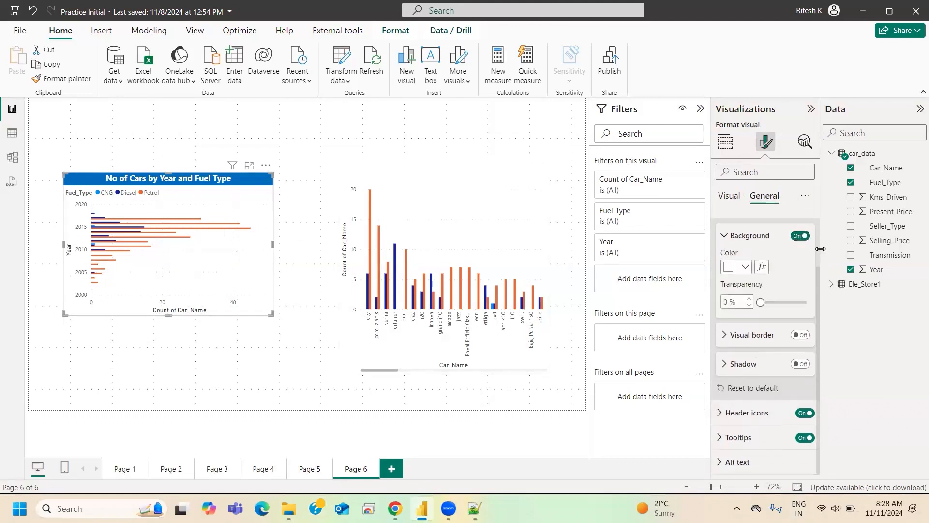
left_click(800, 236)
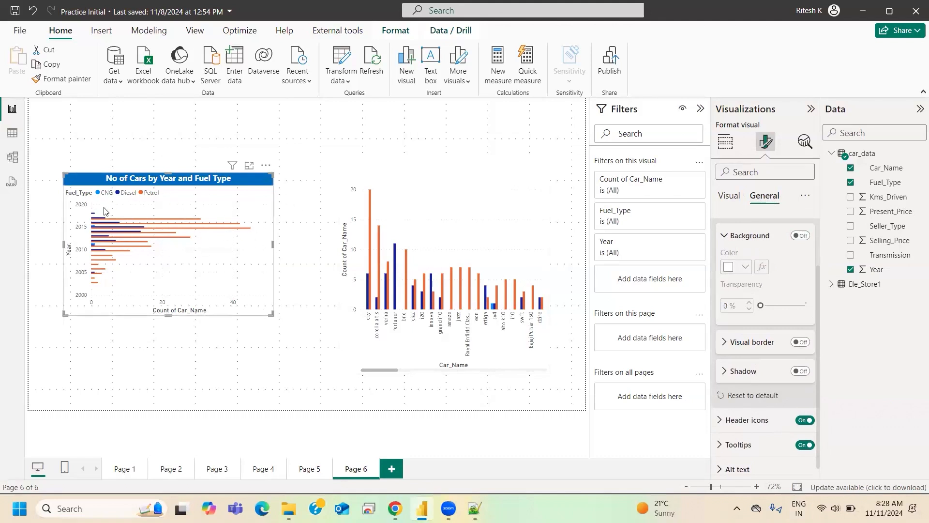
left_click(802, 237)
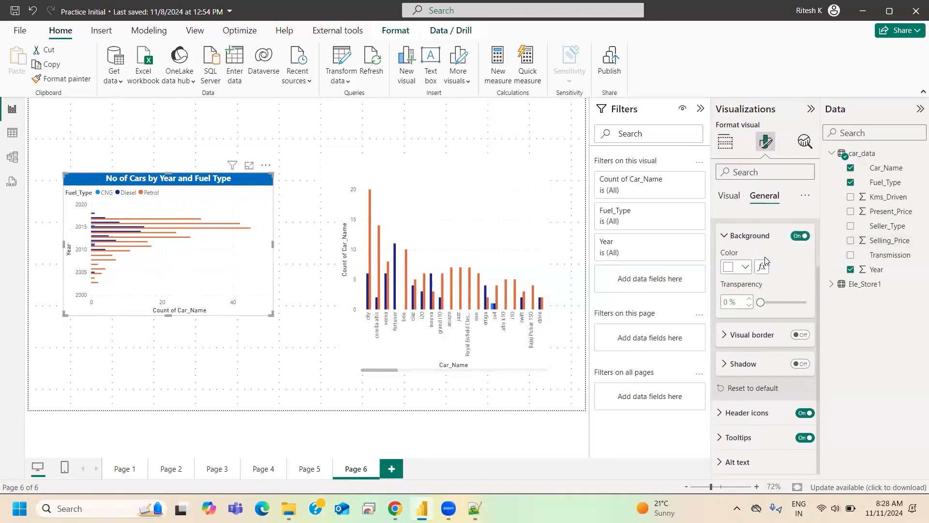
- Try a light blue background on the clustered bar chart and return it to white
left_click(734, 268)
left_click(772, 338)
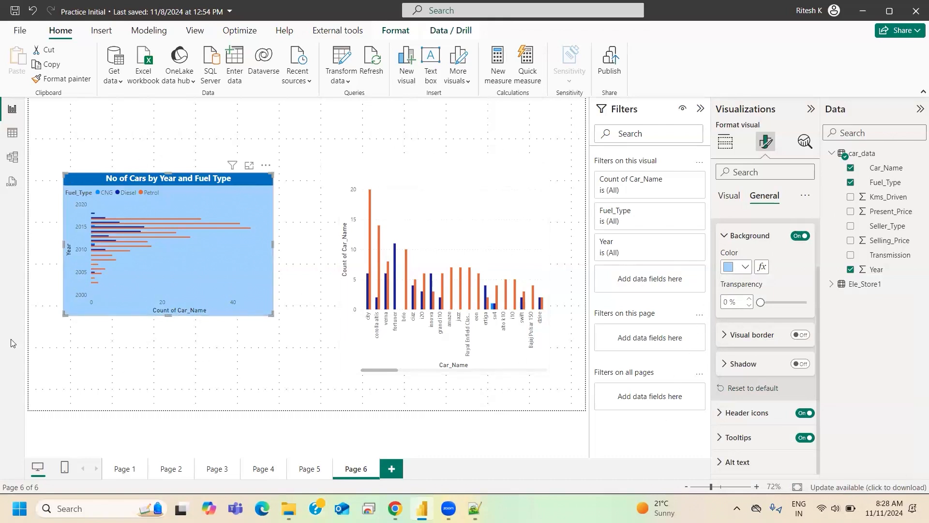
left_click(734, 270)
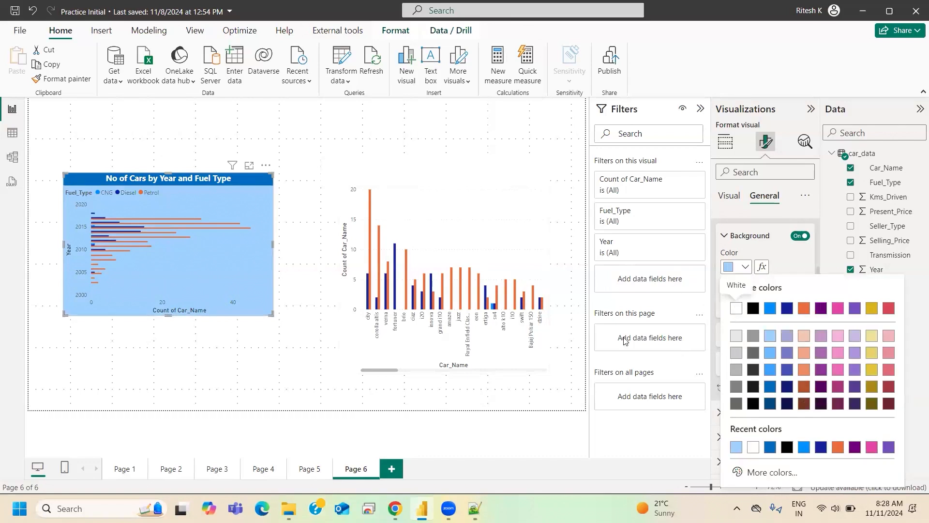
left_click(736, 310)
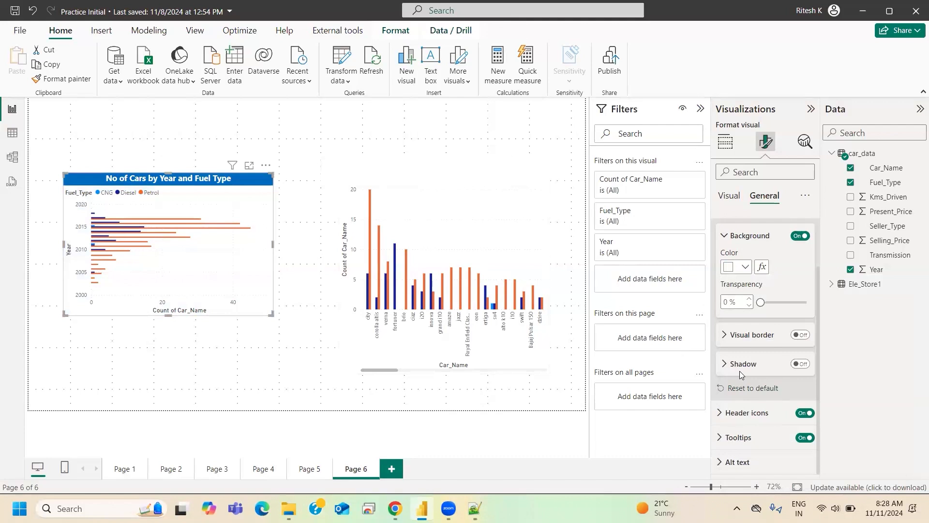
- Turn on the clustered bar chart's visual border, view the chart deselected, and turn the border off again
left_click(800, 335)
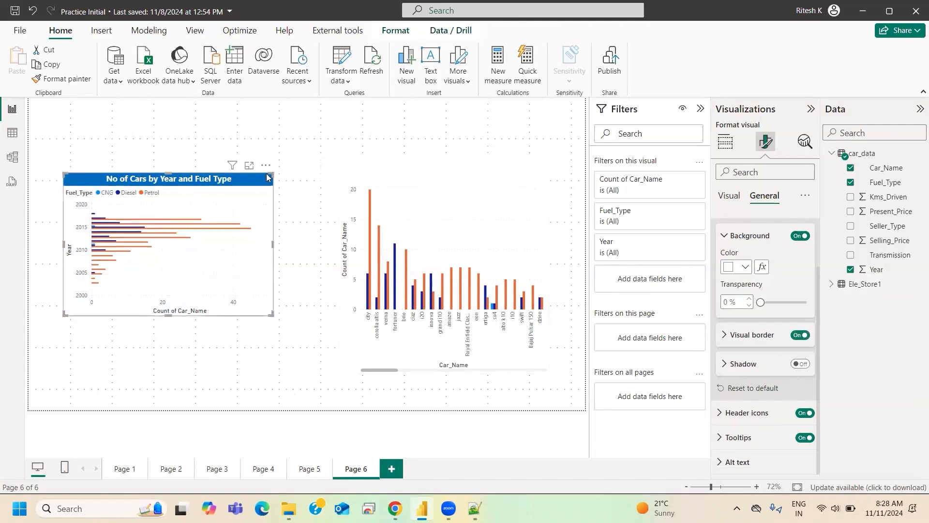
left_click(41, 222)
mouse_move(230, 302)
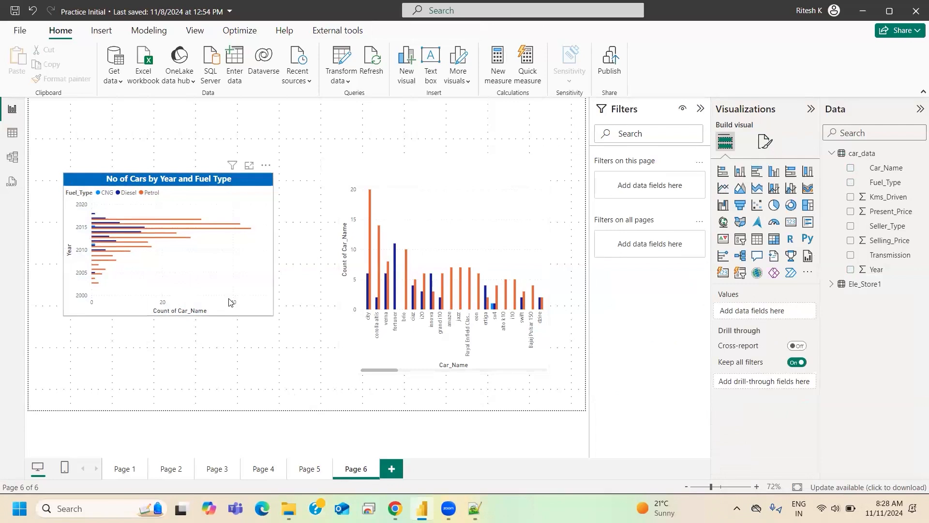
left_click(245, 183)
left_click(766, 142)
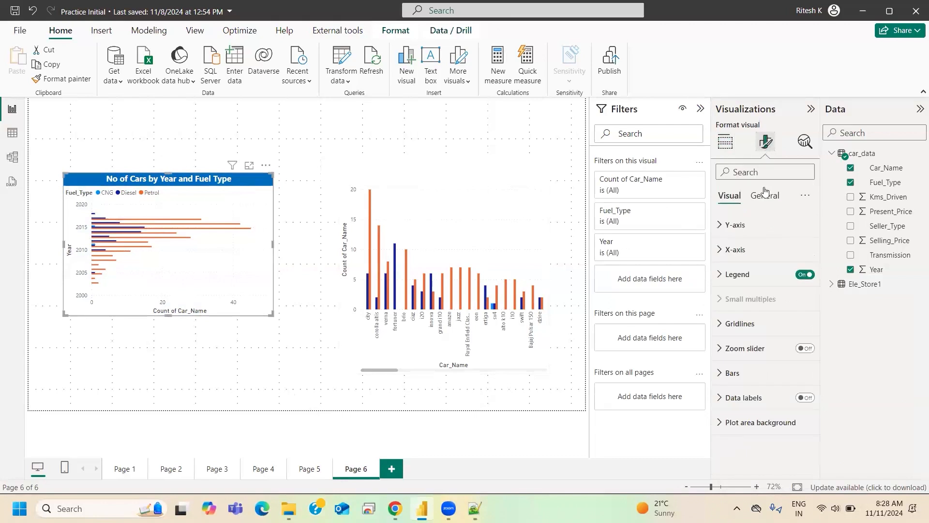
left_click(764, 195)
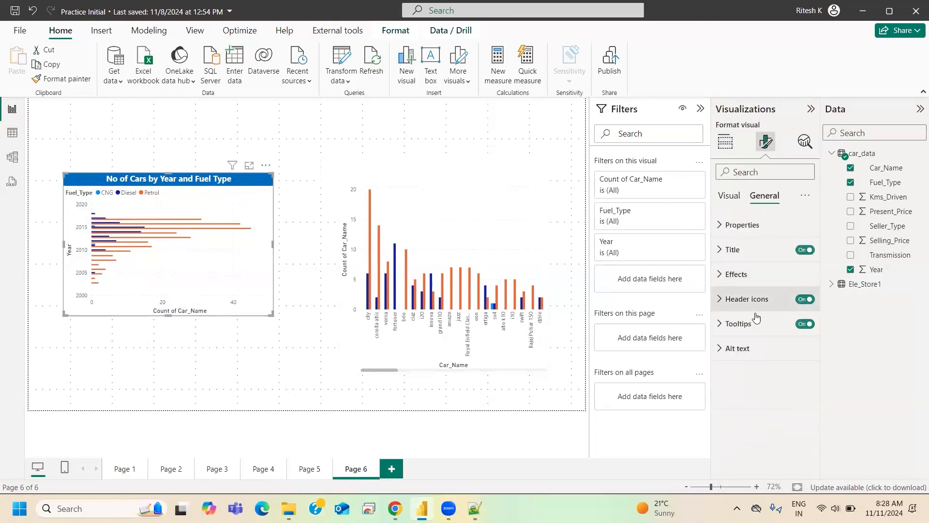
left_click(736, 276)
left_click(801, 403)
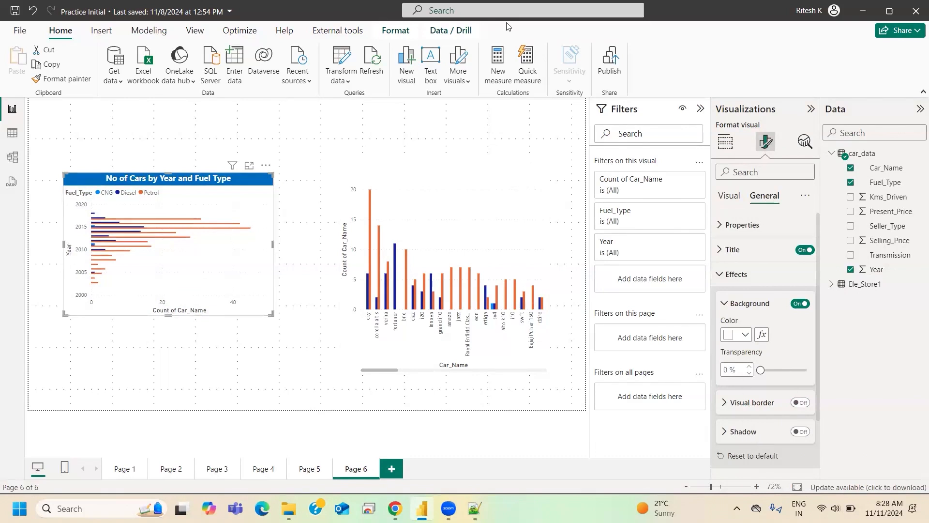
- Turn on the clustered bar chart's shadow and set its position to Bottom left
left_click(800, 432)
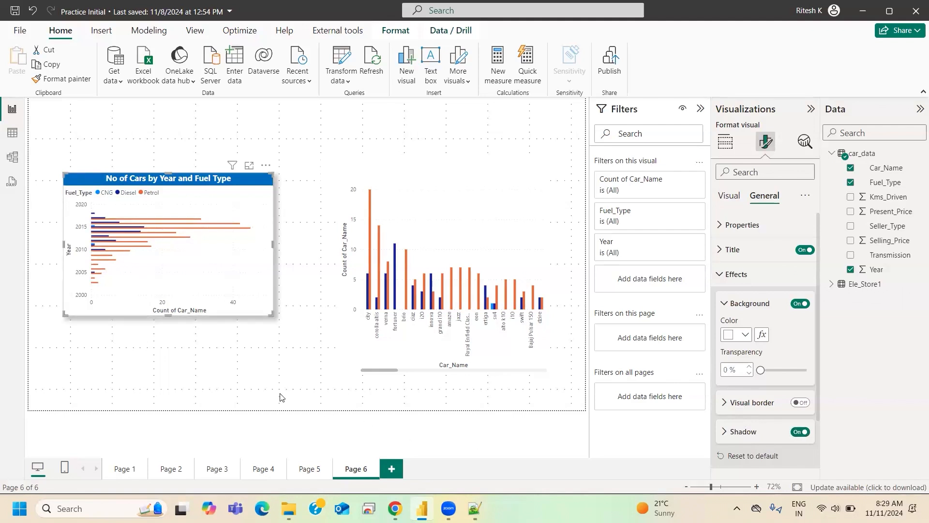
left_click(53, 280)
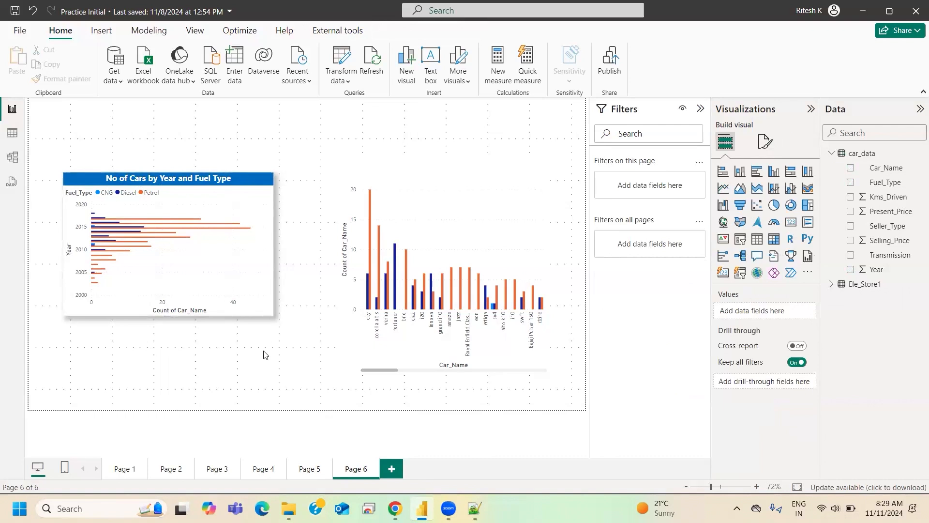
left_click(247, 189)
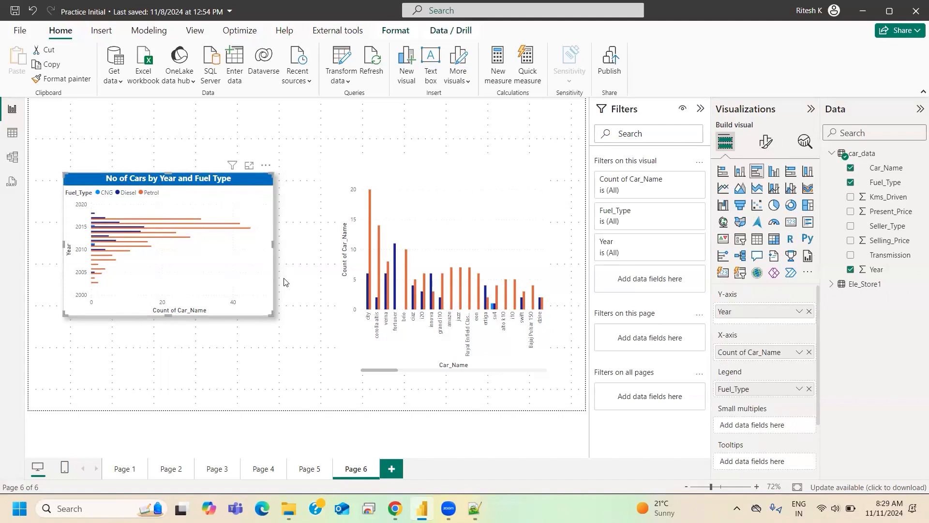
left_click(766, 142)
left_click(765, 195)
left_click(736, 274)
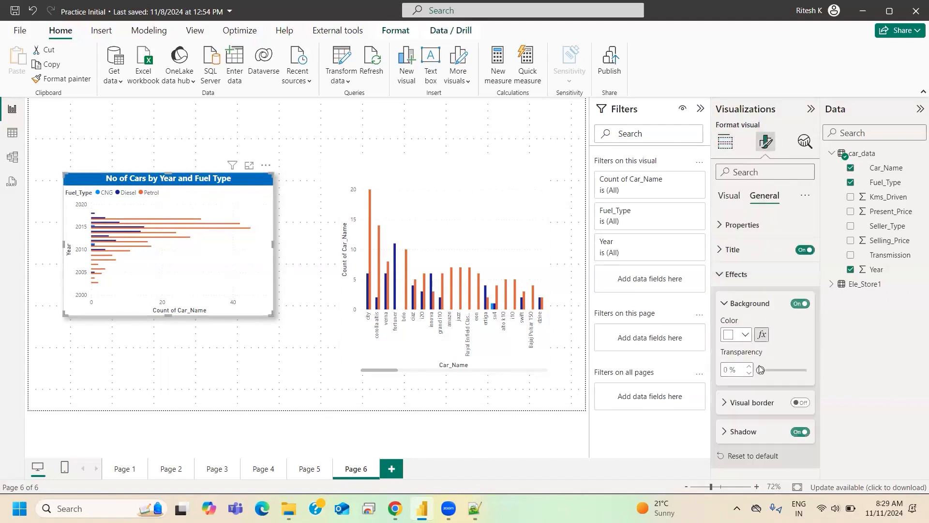
left_click(748, 432)
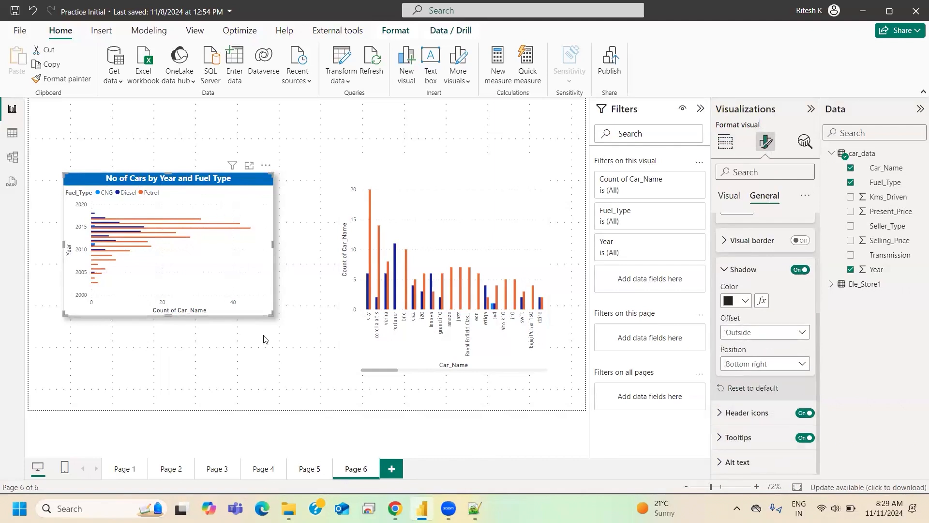
left_click(749, 369)
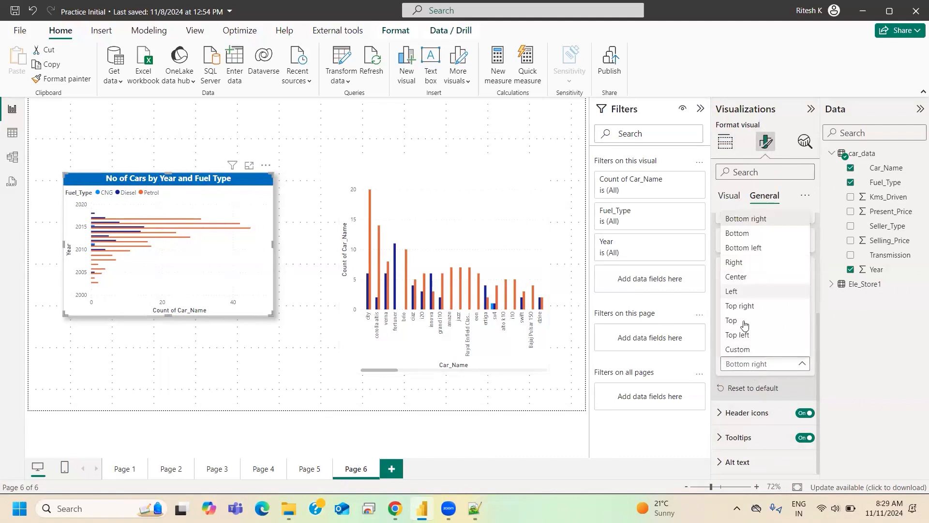
left_click(744, 248)
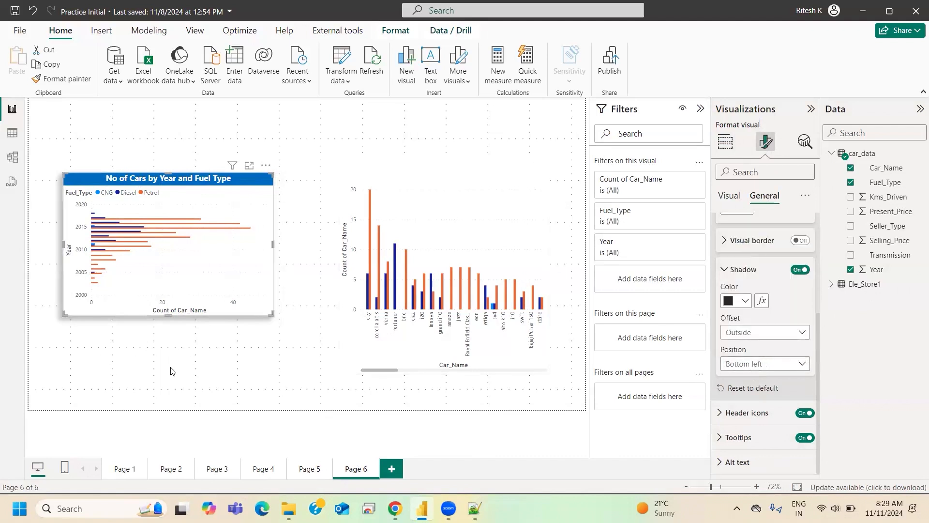
- Move the clustered bar chart to the page's lower-left corner and set its shadow position to Right
left_click_drag(160, 180, 121, 305)
mouse_move(474, 509)
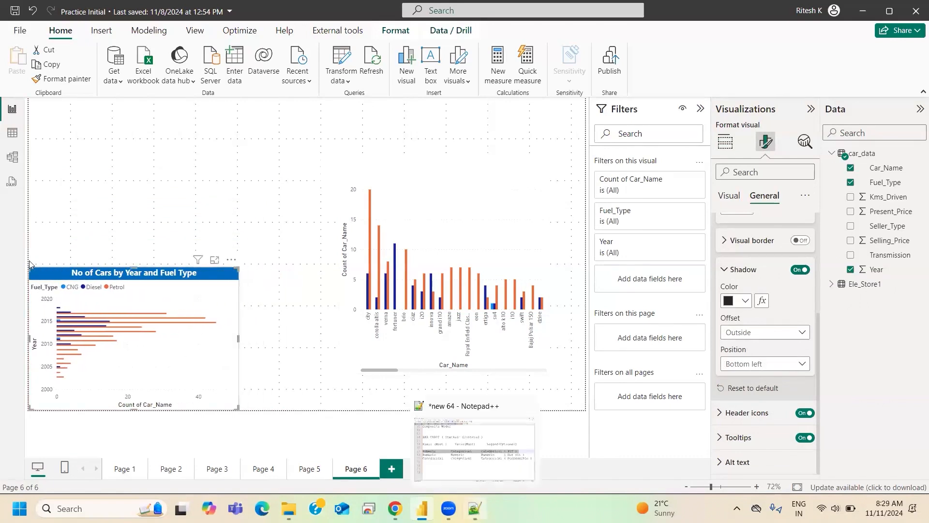
left_click(779, 364)
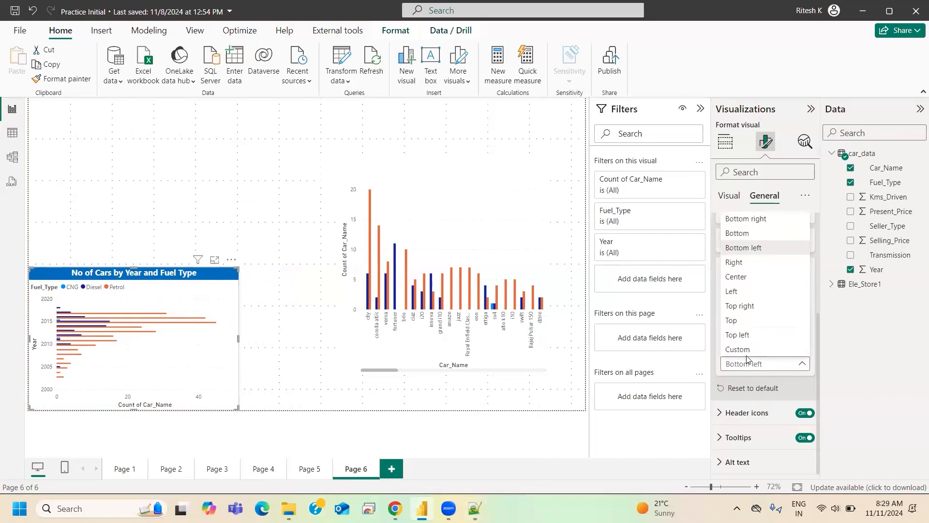
left_click(737, 267)
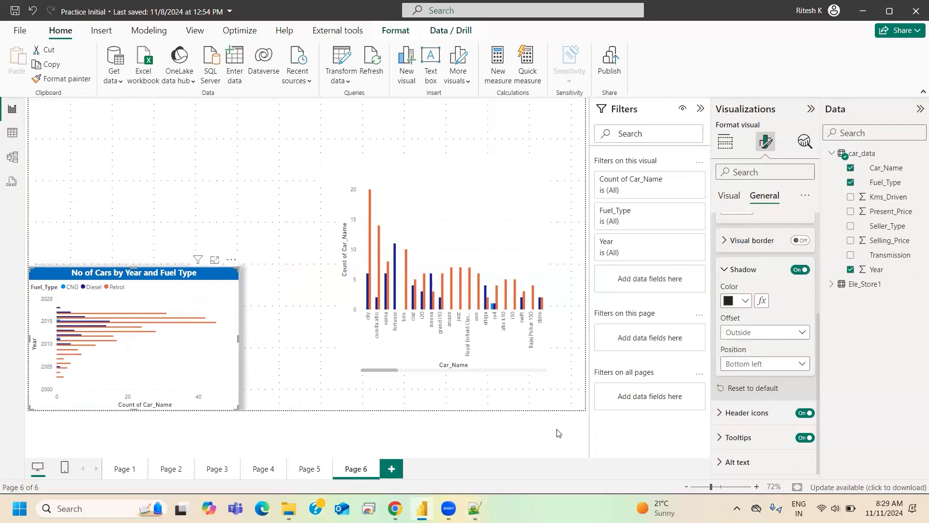
left_click(208, 423)
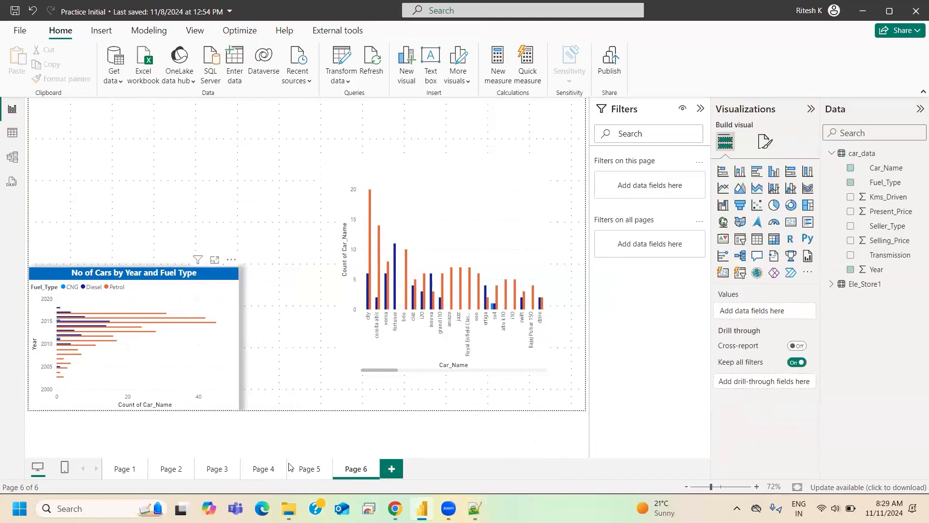
- Move the clustered bar chart to the page's upper-right corner and the column chart to the page's left side
mouse_move(281, 500)
left_click_drag(464, 147, 501, 121)
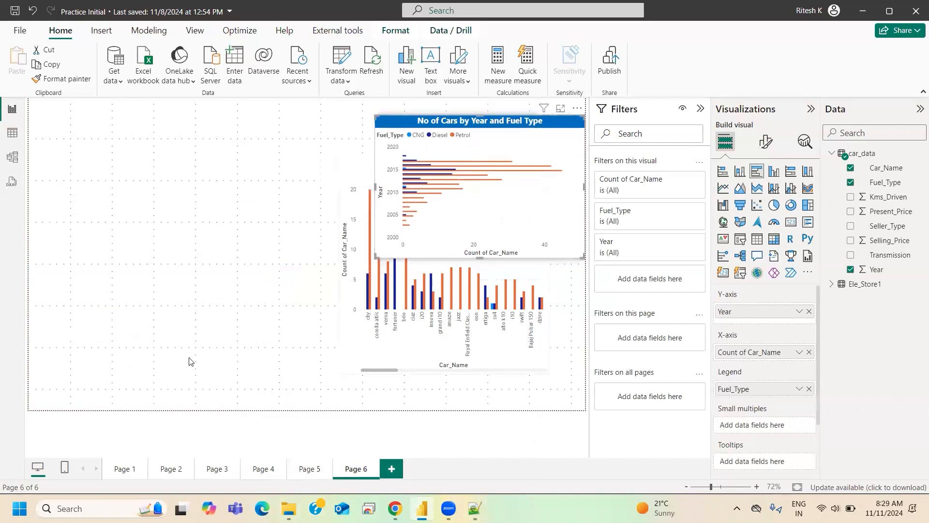
left_click_drag(188, 361, 190, 362)
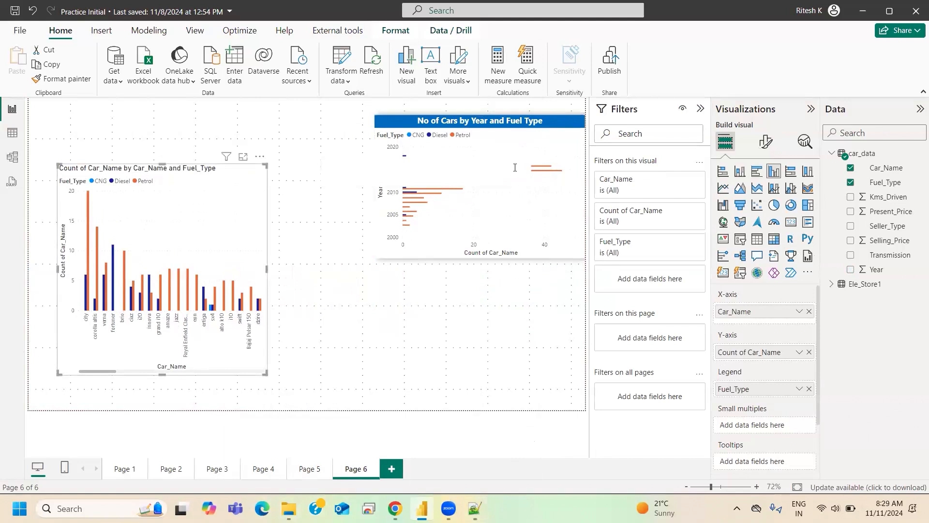
- Change the clustered bar chart's shadow position so that the shadow falls on the chart's left side
left_click(507, 128)
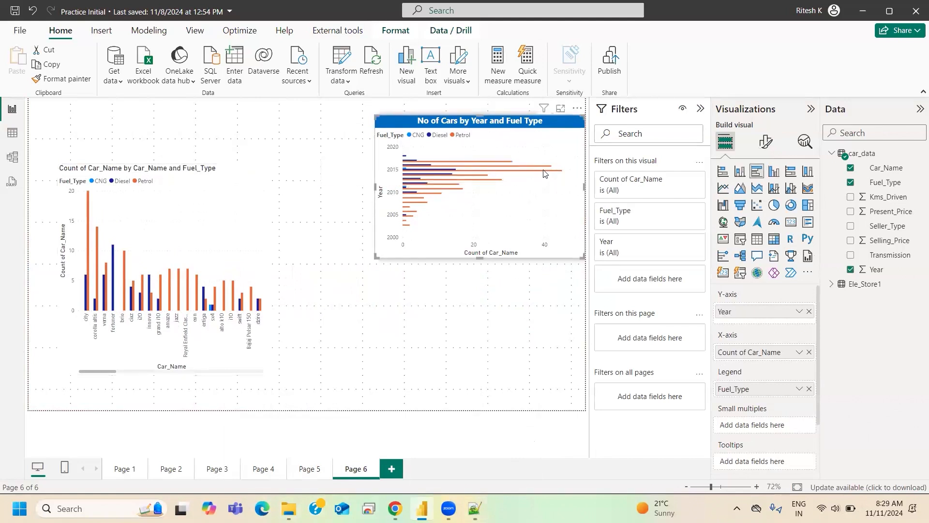
left_click(765, 143)
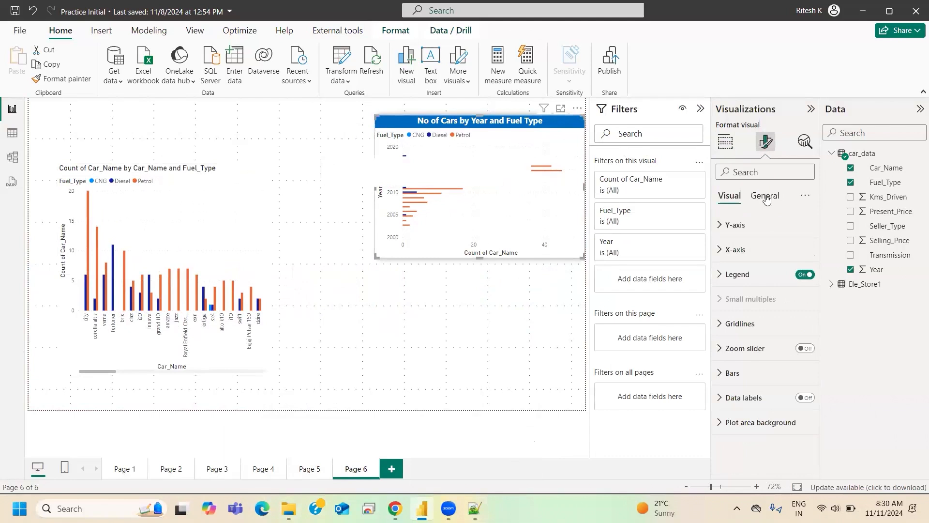
left_click(765, 195)
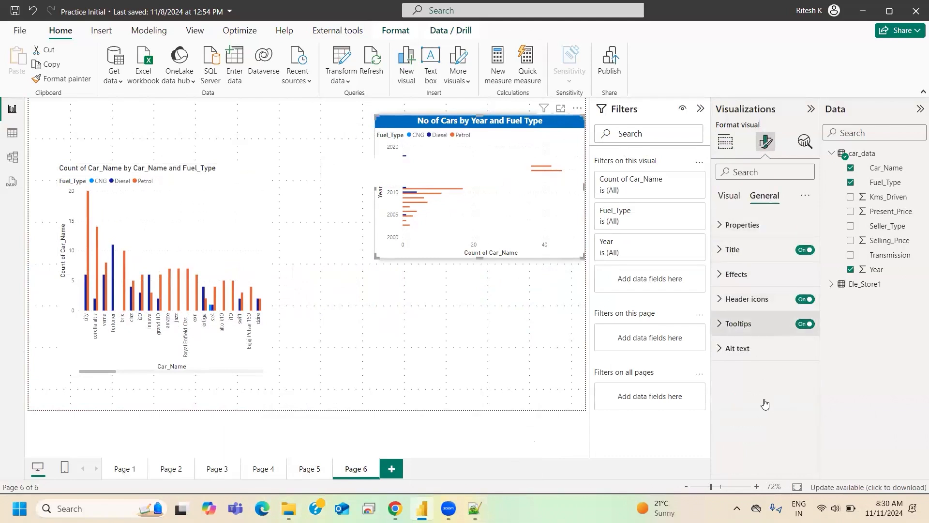
left_click(748, 275)
left_click(734, 432)
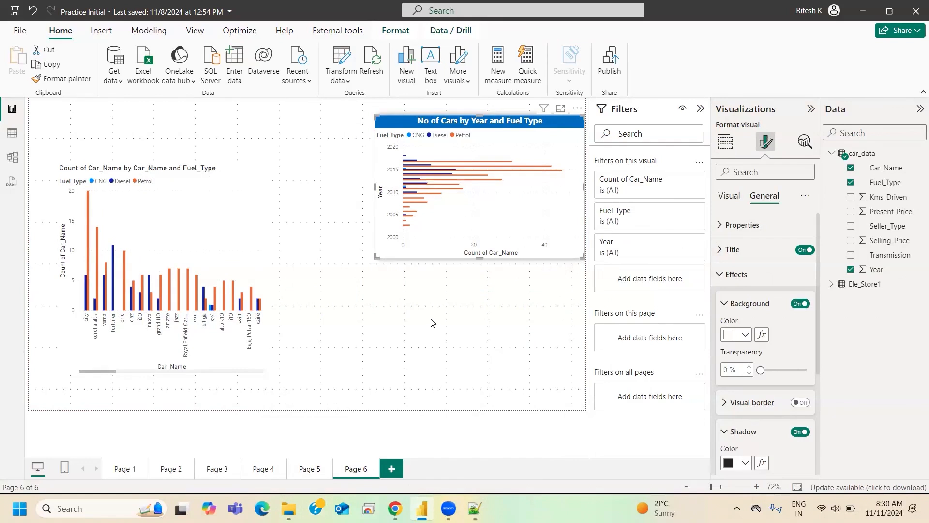
scroll(759, 437, "down", 4)
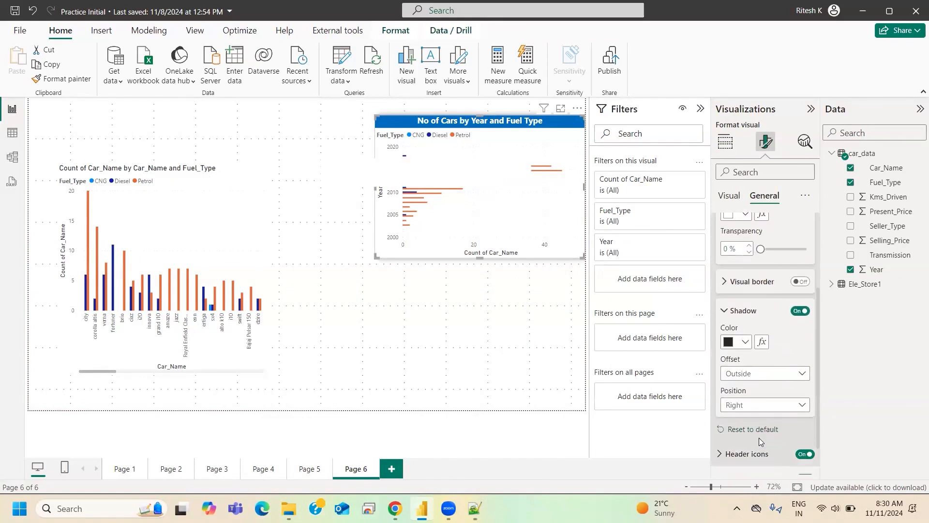
left_click(752, 407)
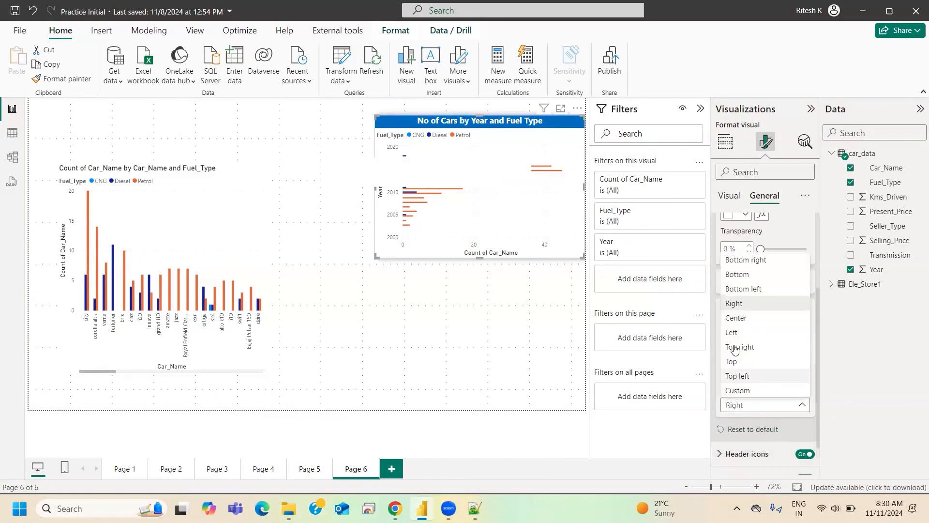
left_click(643, 444)
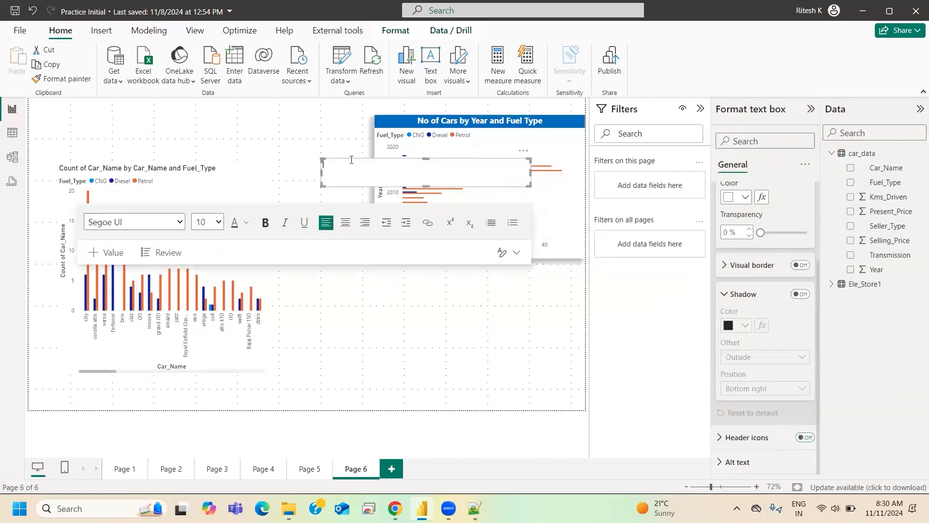
- Remove the empty text box overlapping the clustered bar chart
right_click(529, 169)
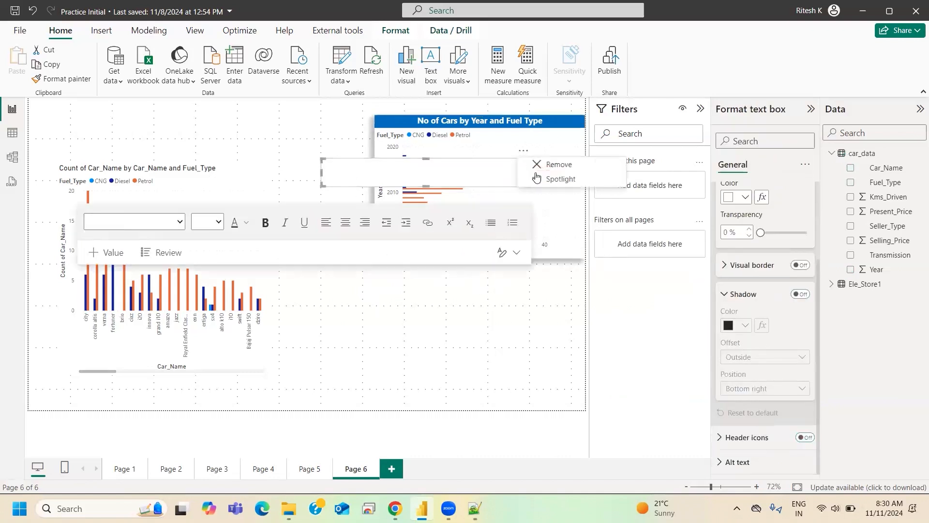
left_click(539, 165)
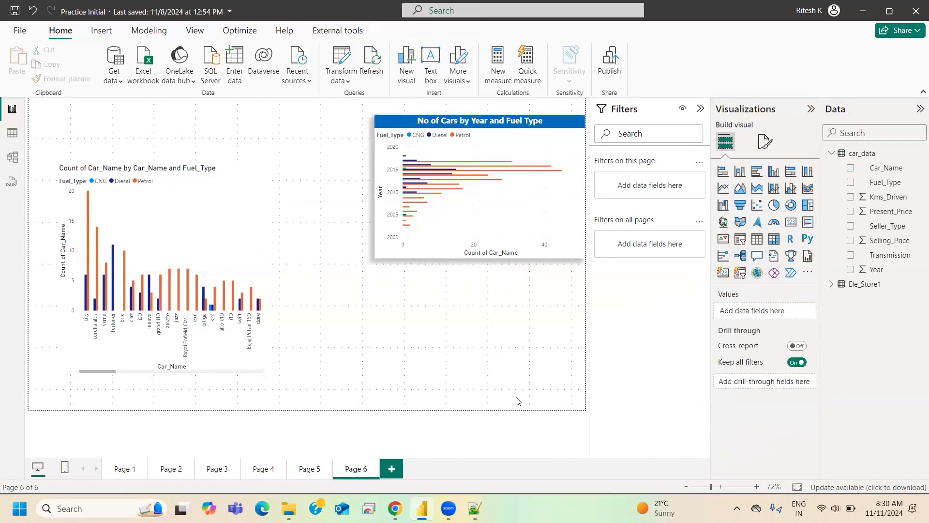
- Examine the clustered bar chart's effects and title settings, including the color choices for the title background
left_click(480, 116)
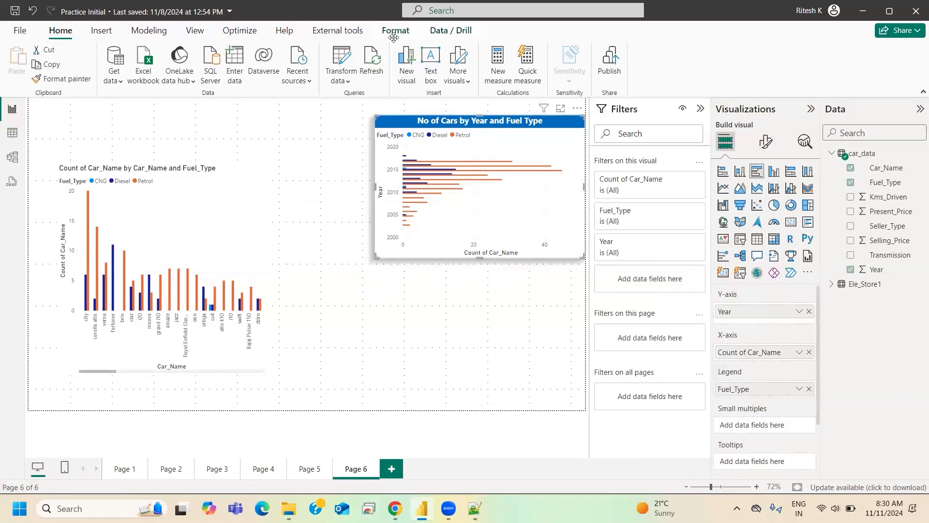
left_click(766, 142)
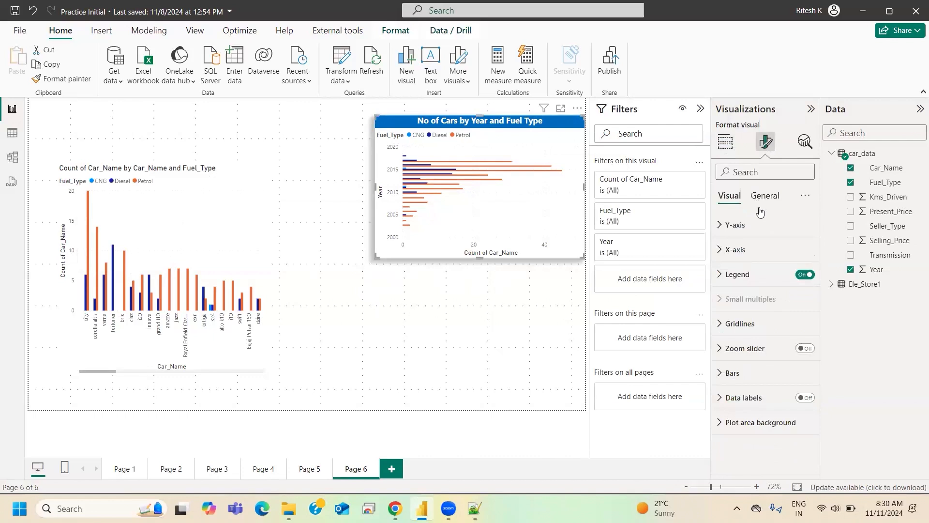
left_click(765, 196)
left_click(737, 275)
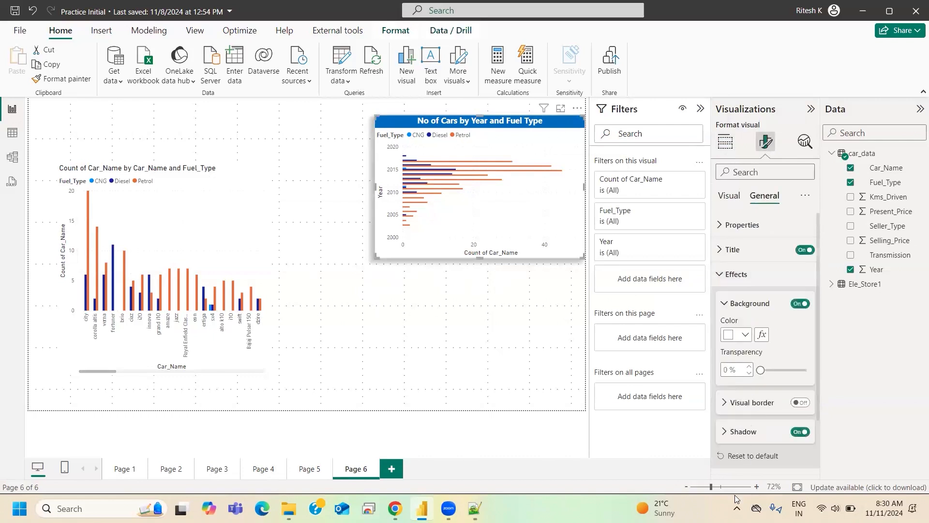
left_click(728, 275)
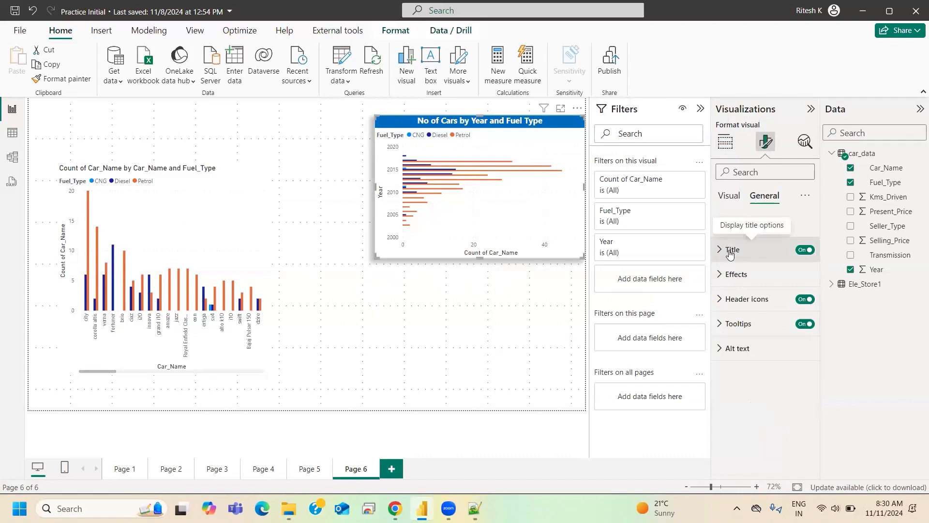
left_click(731, 250)
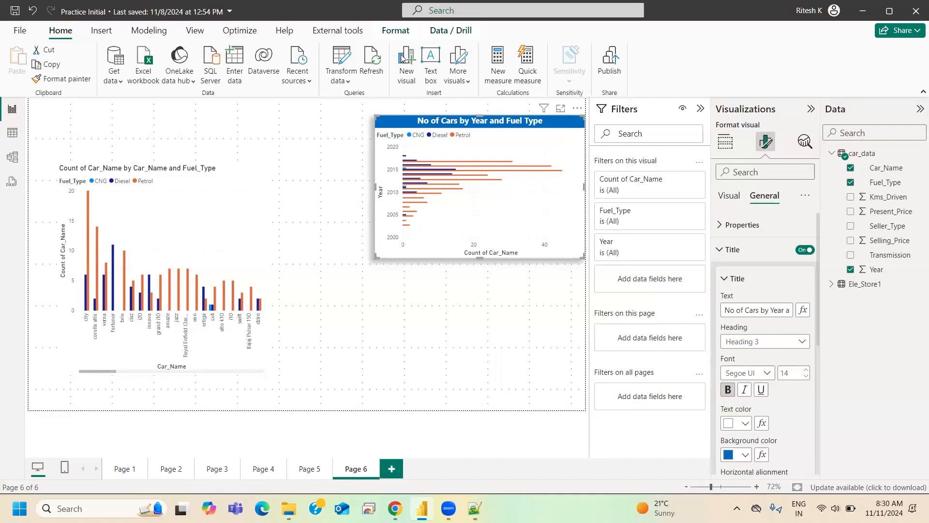
left_click(746, 454)
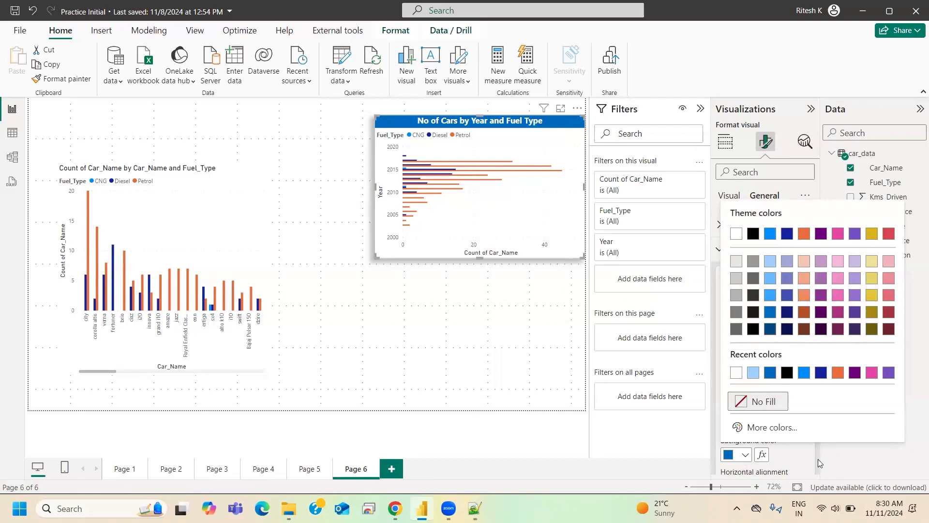
left_click(758, 462)
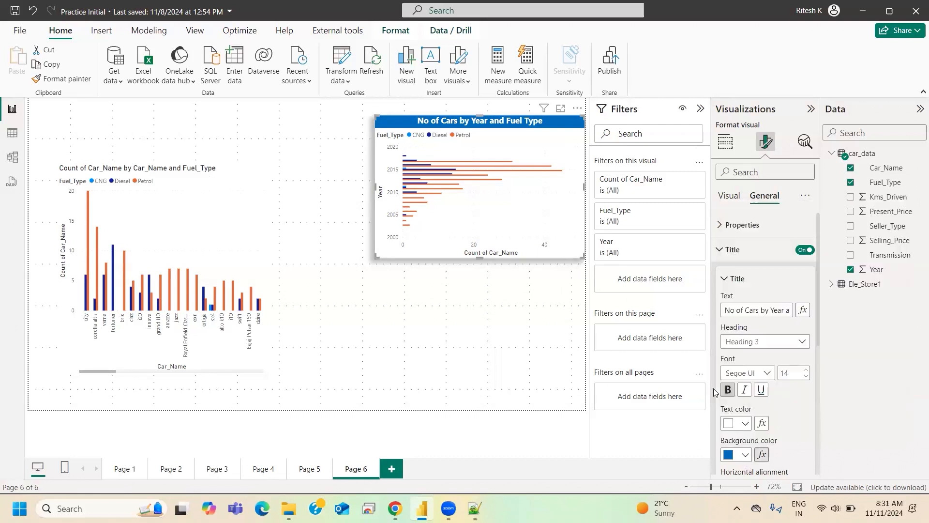
left_click(731, 251)
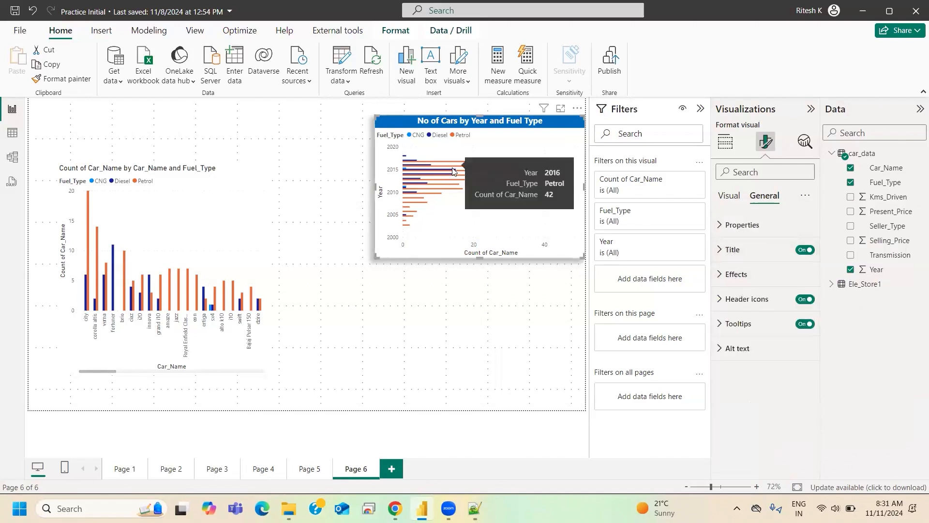
- Set the clustered bar chart's Y-axis values to bold with a font size of 10
left_click(728, 196)
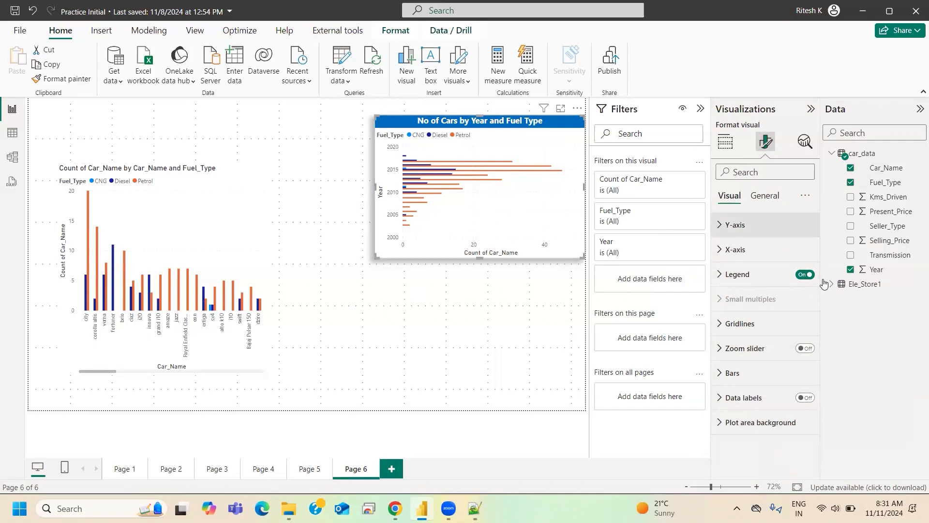
left_click(735, 225)
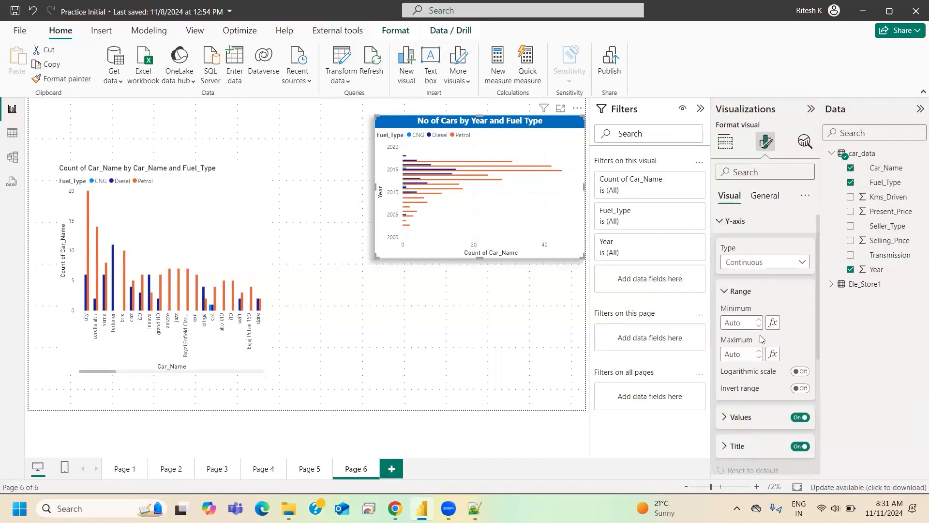
scroll(763, 339, "down", 2)
scroll(755, 290, "up", 2)
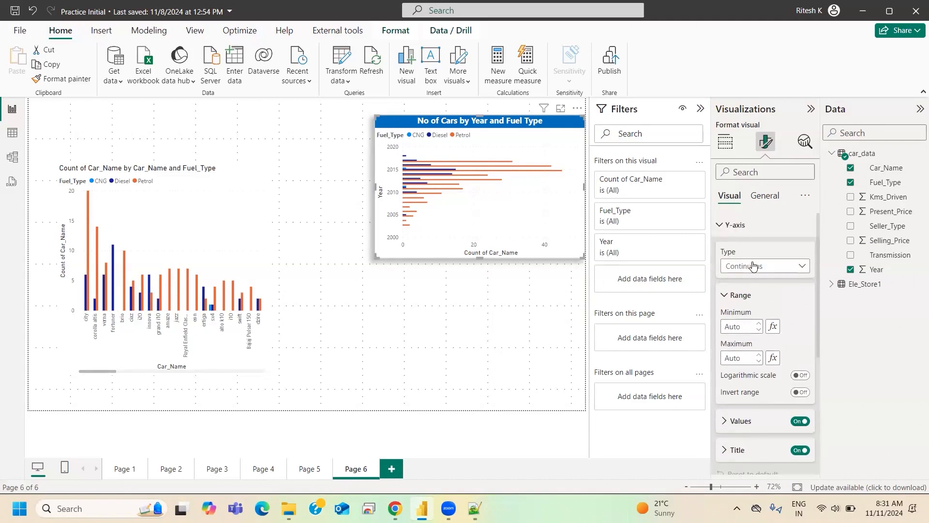
scroll(777, 387, "down", 3)
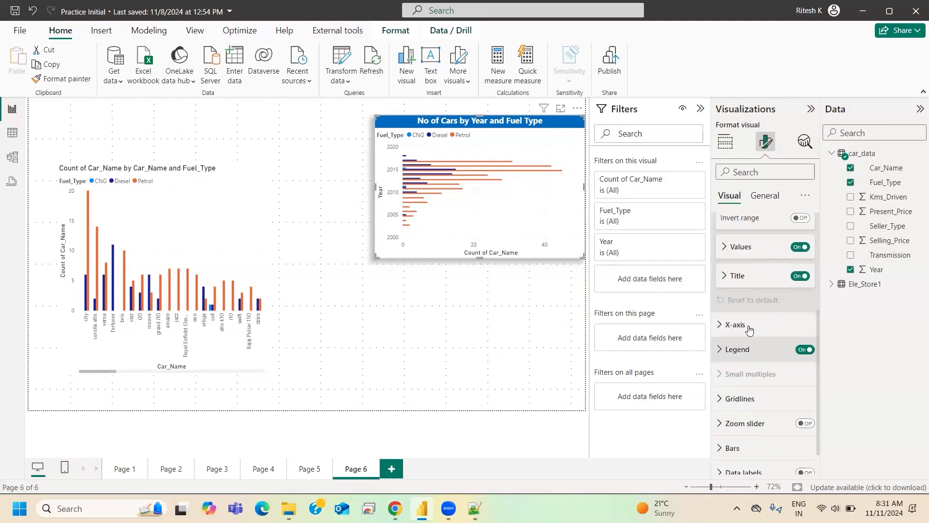
left_click(751, 241)
left_click(807, 268)
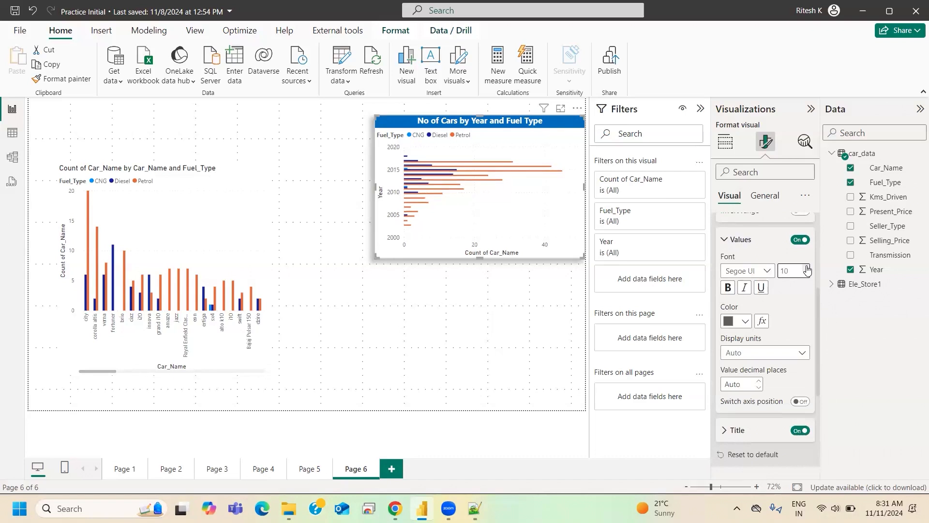
left_click(806, 274)
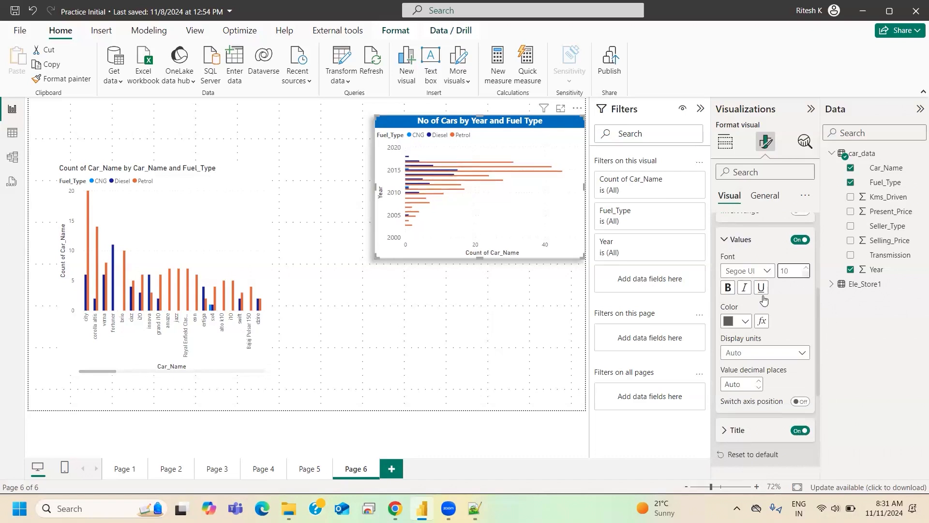
left_click(729, 290)
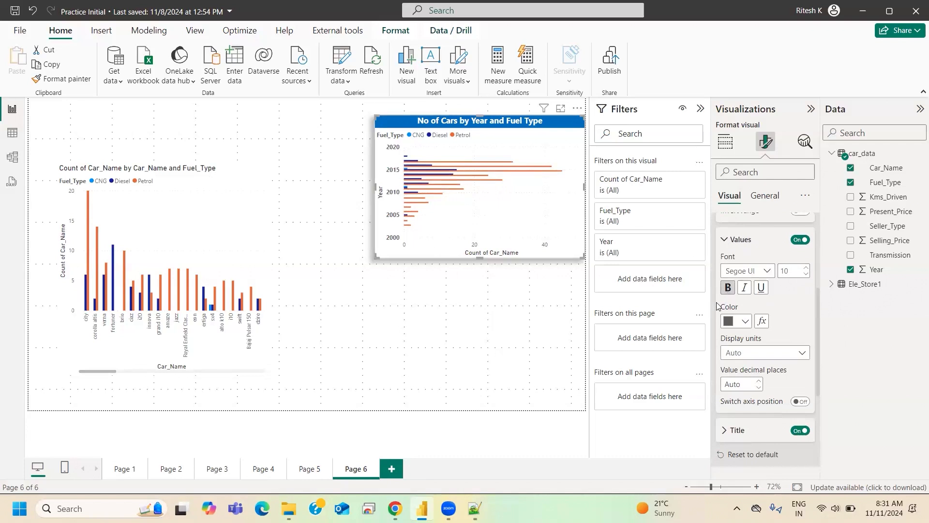
- Try a bold style and a larger font size on the clustered bar chart's Y-axis title
scroll(716, 303, "up", 4)
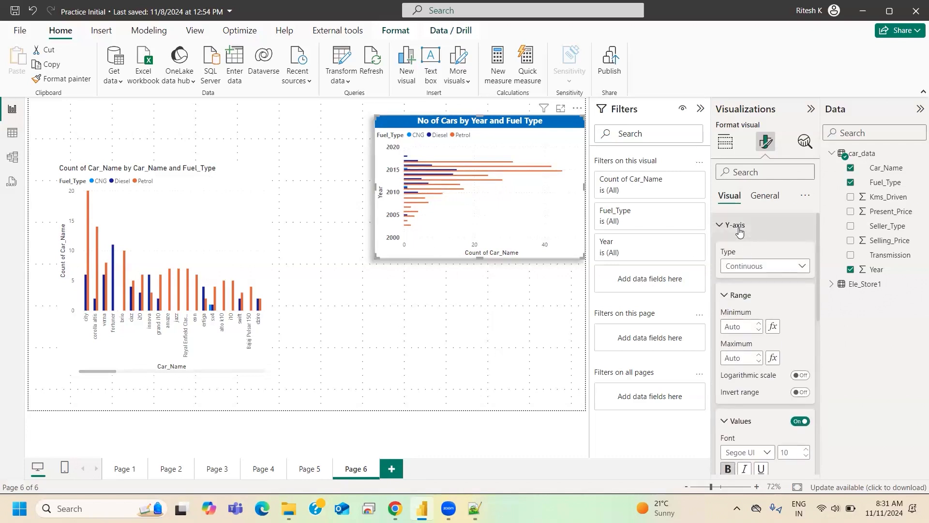
scroll(741, 310, "down", 6)
left_click(746, 318)
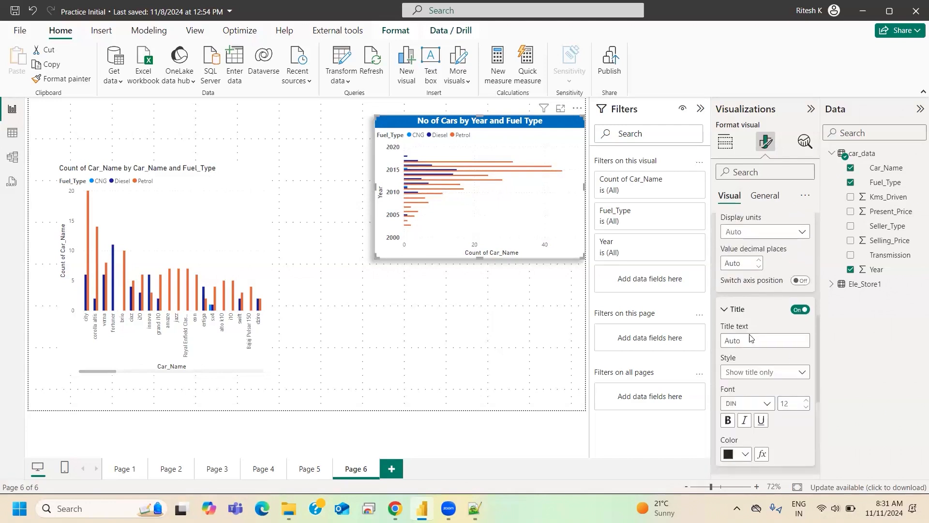
scroll(751, 335, "down", 2)
scroll(751, 345, "up", 3)
scroll(731, 358, "down", 2)
left_click(728, 361)
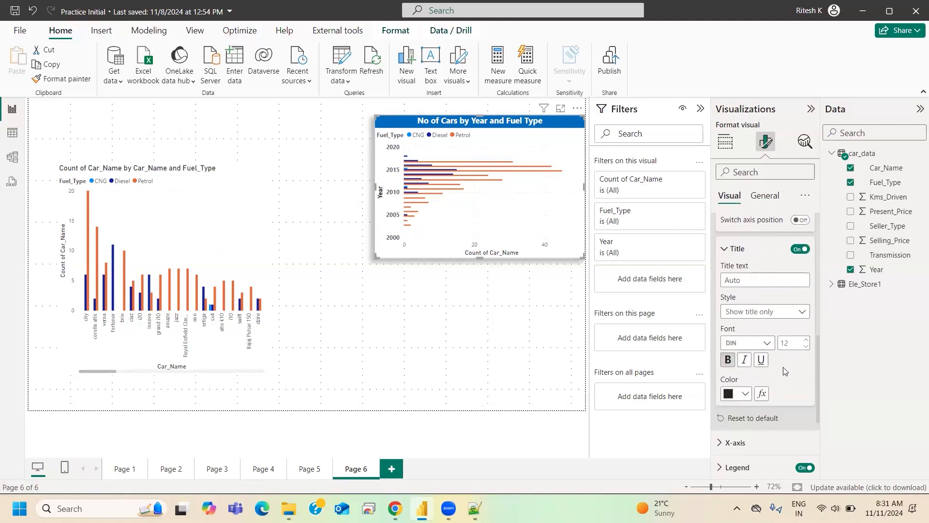
left_click(806, 339)
scroll(755, 339, "up", 5)
scroll(756, 336, "up", 3)
left_click(755, 227)
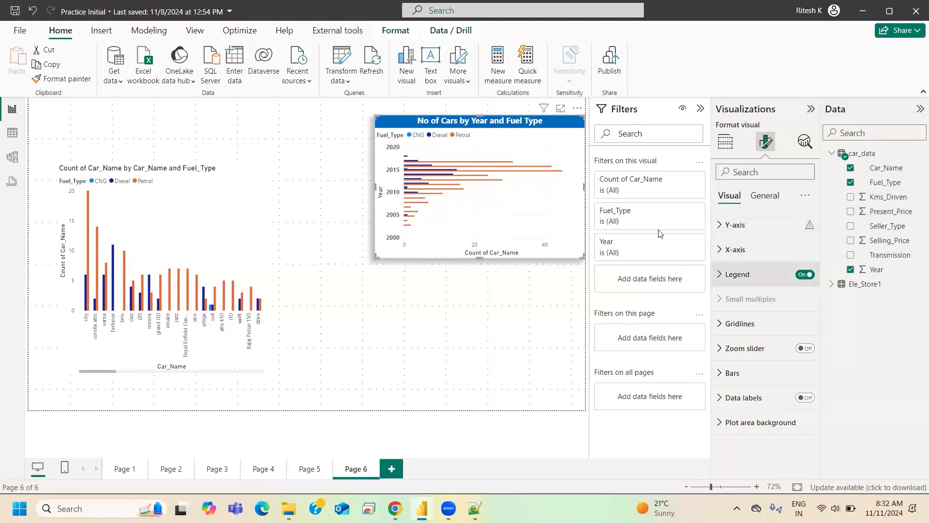
- Review the clustered bar chart's Y-axis value and title settings and check the warning on the Y-axis section
left_click(734, 226)
scroll(792, 388, "down", 5)
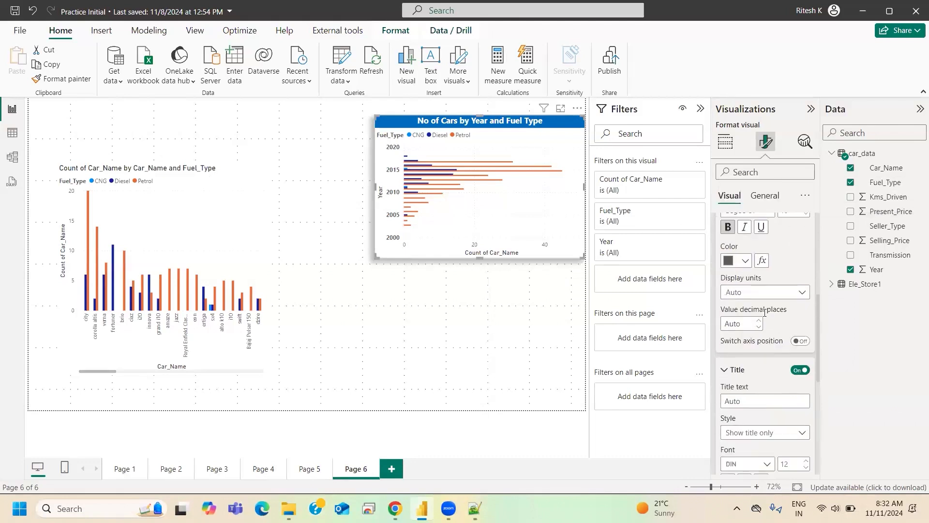
scroll(765, 313, "up", 3)
scroll(786, 344, "down", 6)
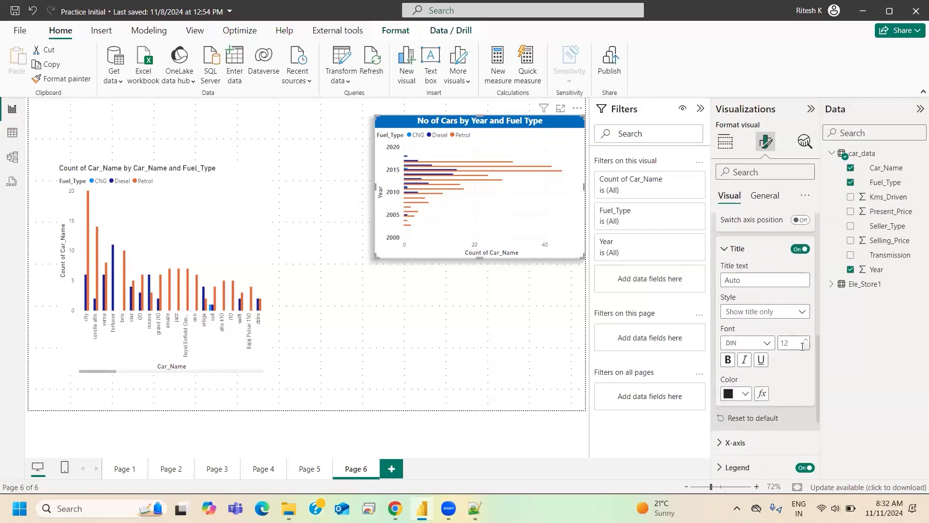
scroll(763, 318, "up", 1)
scroll(762, 318, "up", 5)
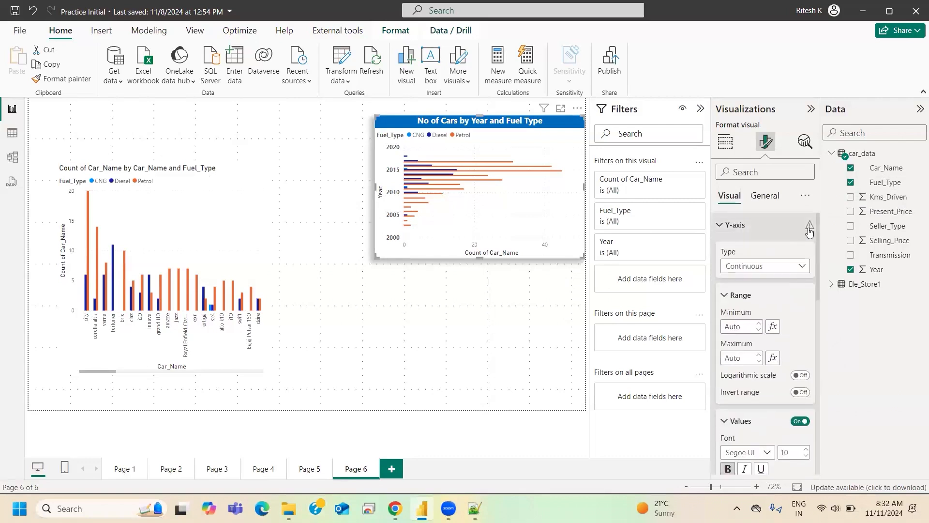
mouse_move(812, 228)
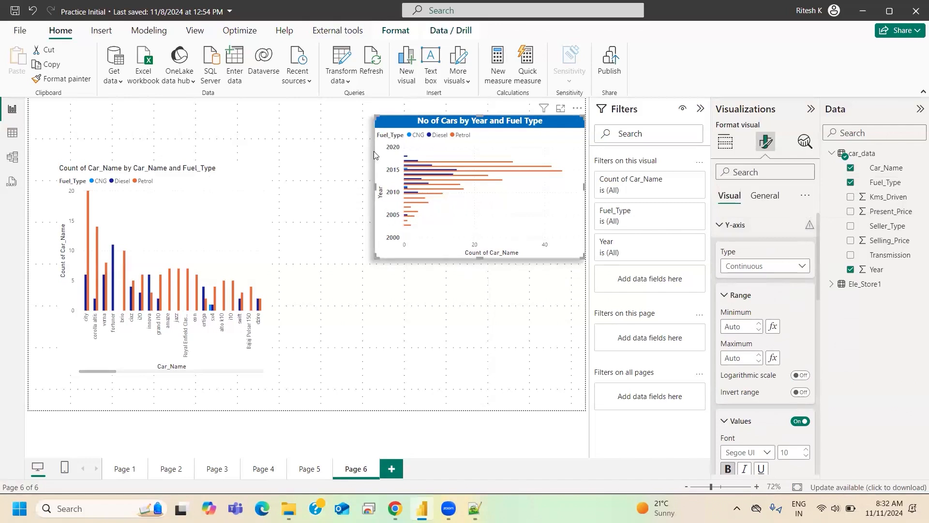
- Increase the clustered bar chart's height by extending its lower edge slightly down the page
scroll(784, 403, "down", 4)
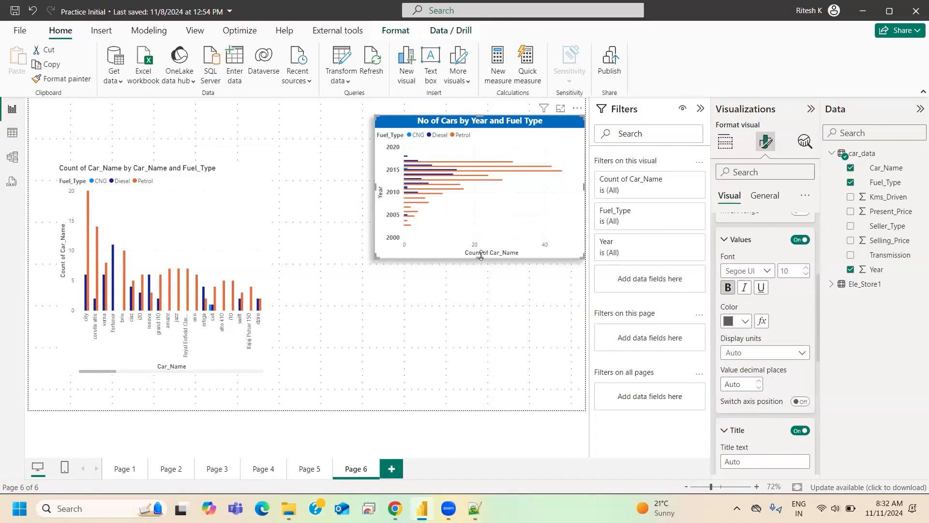
left_click_drag(481, 257, 480, 276)
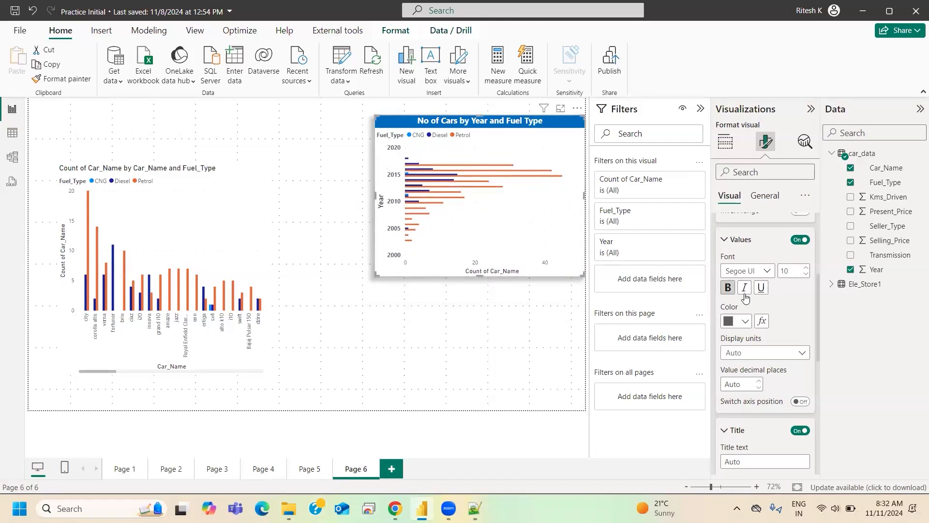
scroll(760, 302, "down", 1)
scroll(760, 302, "up", 4)
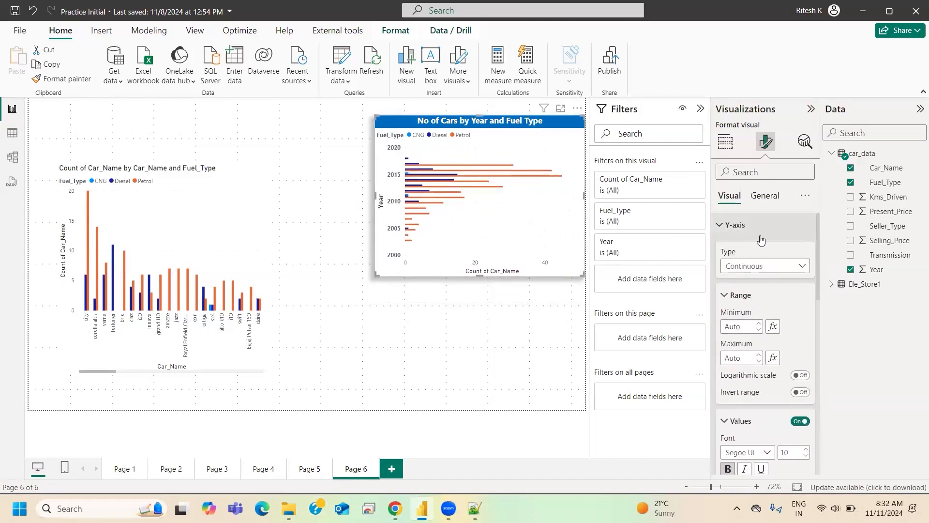
left_click(794, 237)
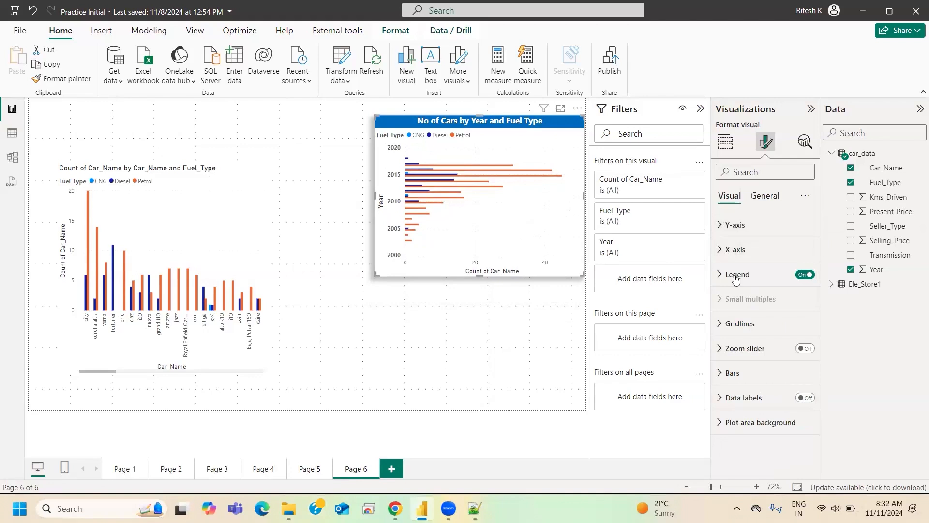
- Review the clustered bar chart's X-axis range settings, assigned fields and X-axis title options
left_click(735, 250)
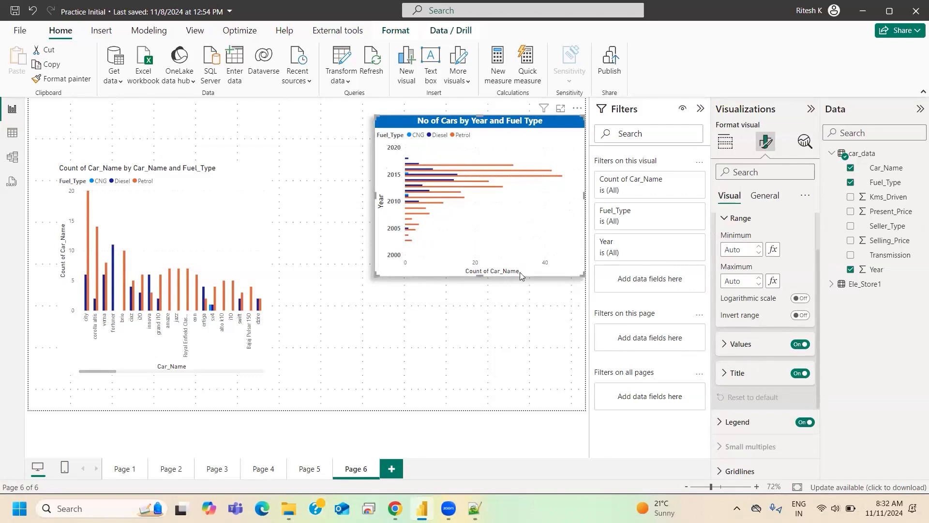
left_click(725, 142)
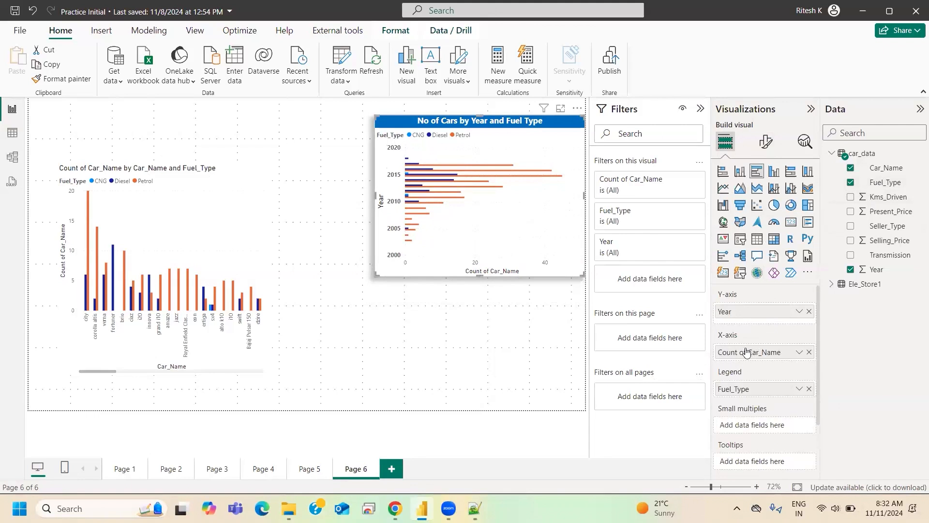
left_click(766, 143)
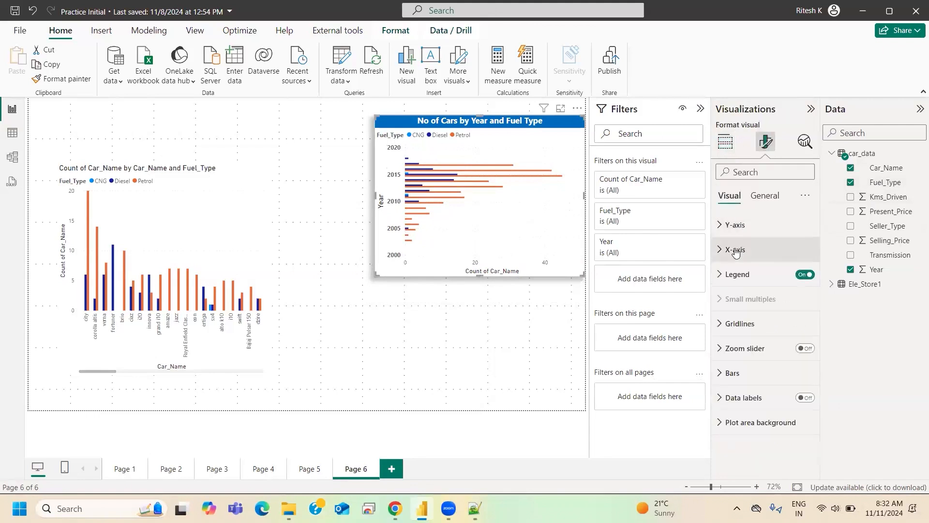
left_click(736, 249)
scroll(740, 309, "down", 2)
scroll(739, 291, "down", 1)
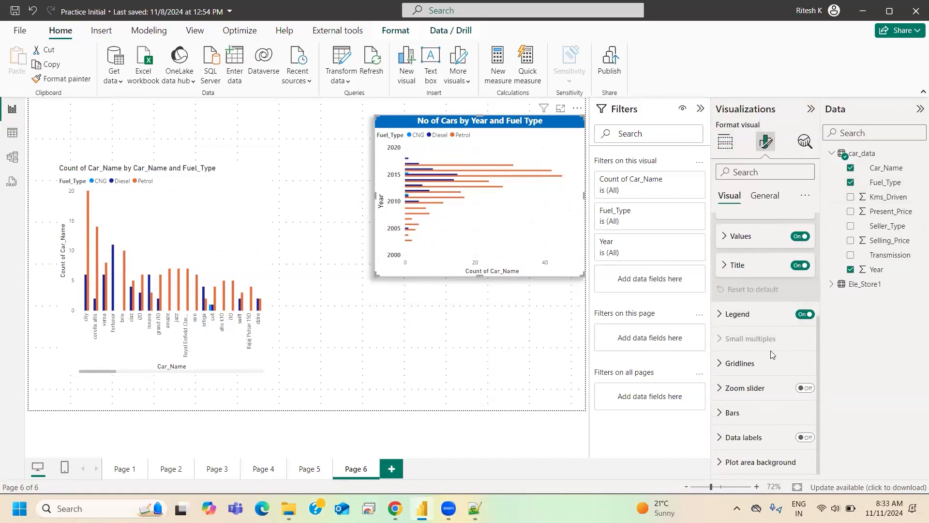
left_click(737, 266)
left_click(749, 293)
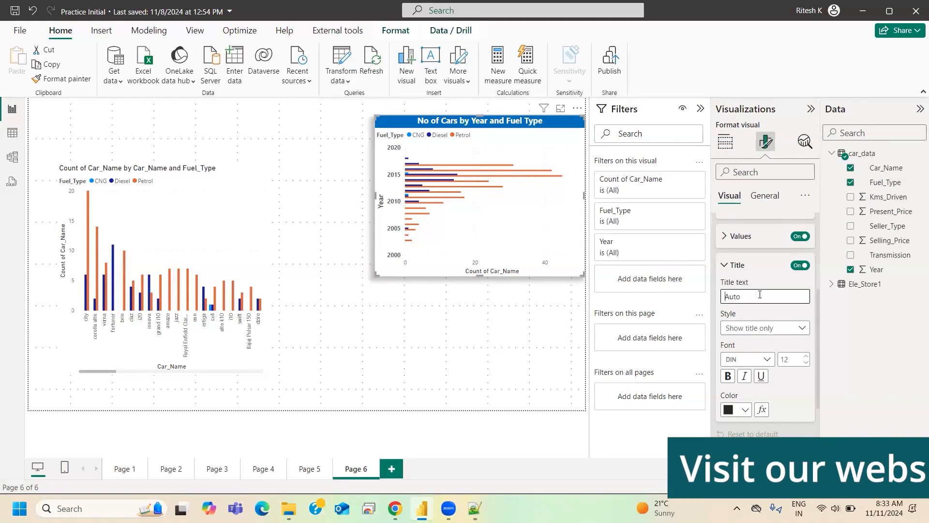
- Rename the clustered bar chart's X-axis field to "No of Cars" for this visual
left_click(725, 142)
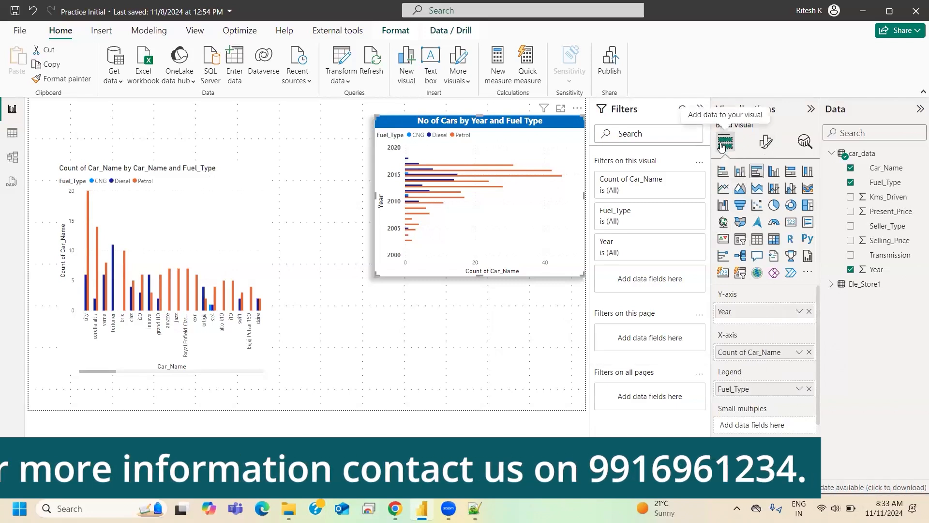
double_click(745, 353)
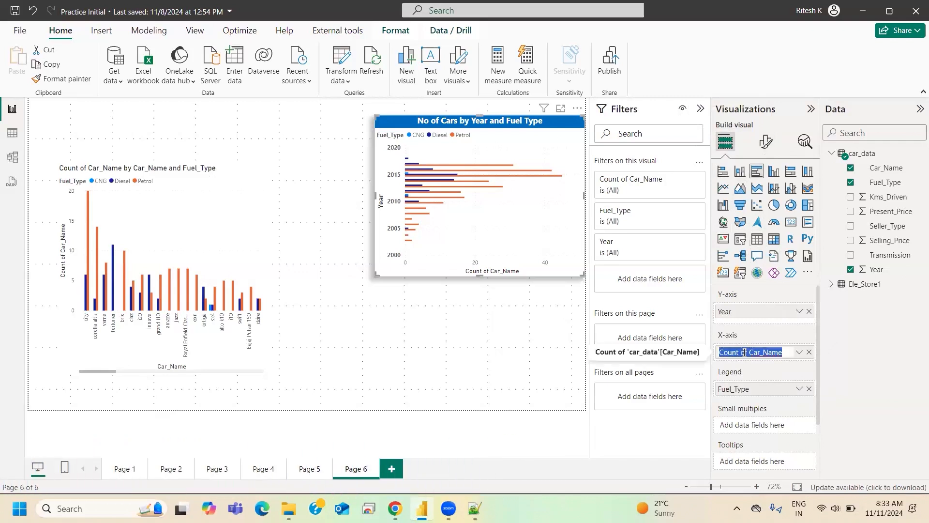
type("No of Cars")
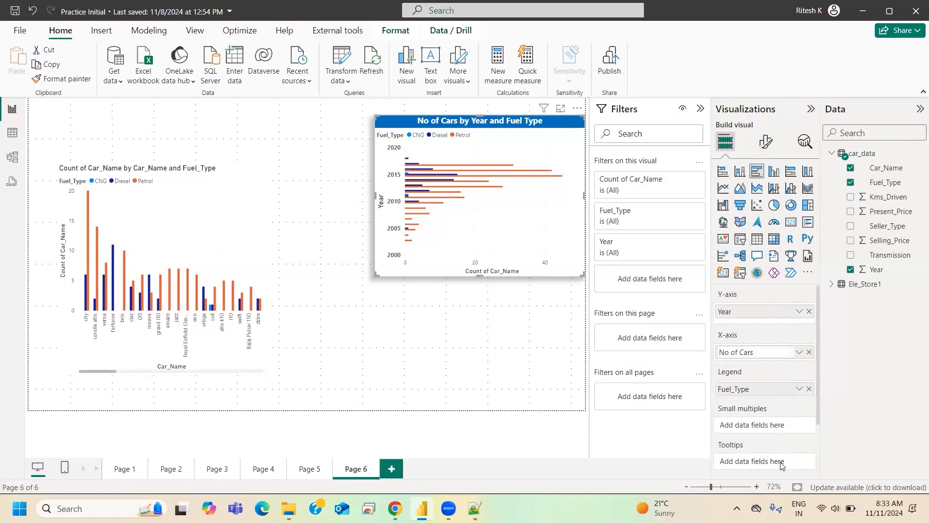
key("Return")
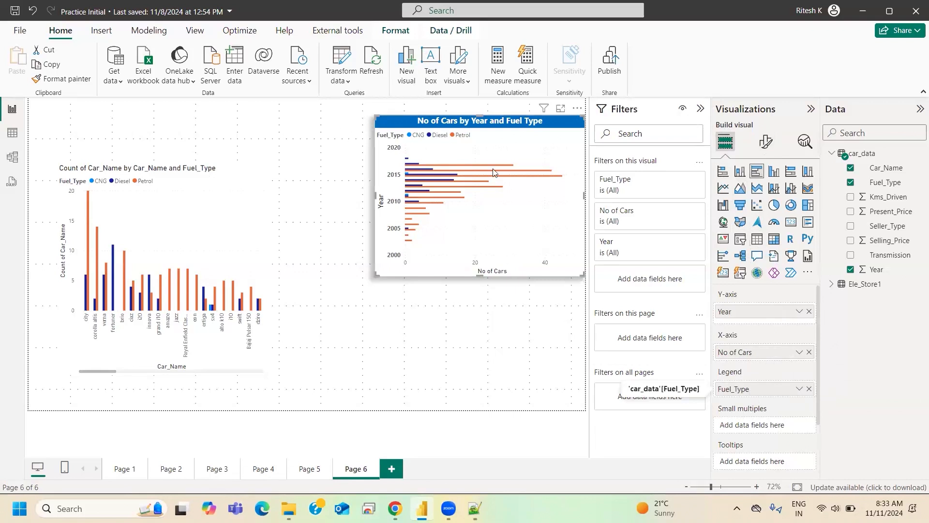
- Rename the clustered bar chart's legend field to "Fuel Type" for this visual
double_click(739, 391)
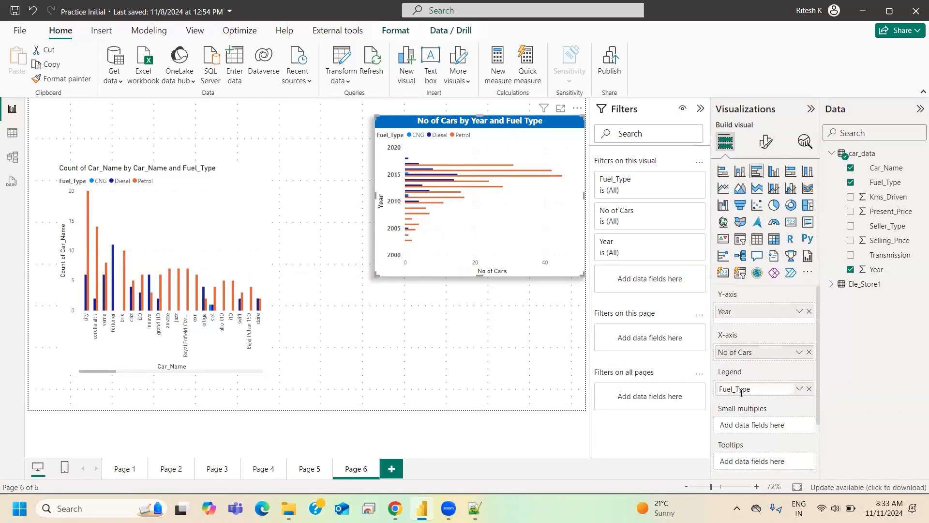
key("Left")
key("Return")
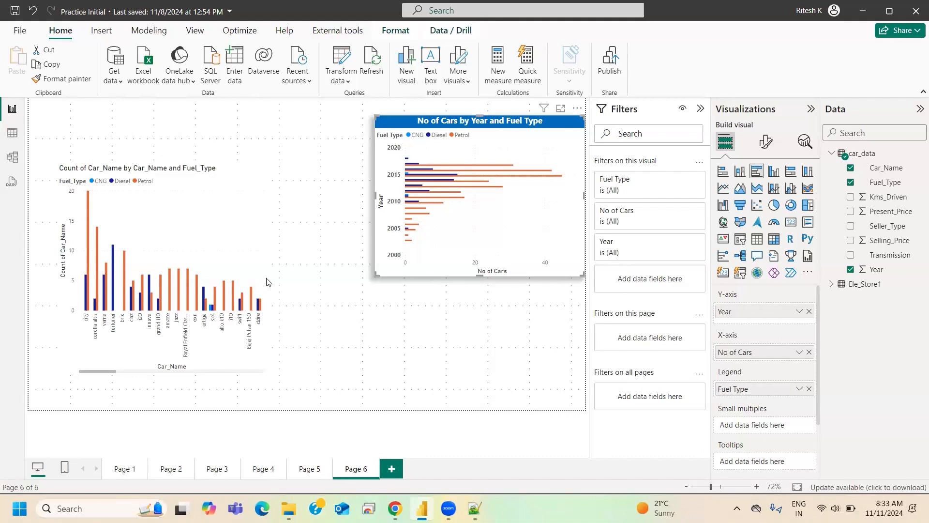
- Make the clustered bar chart's X-axis values bold
left_click(766, 141)
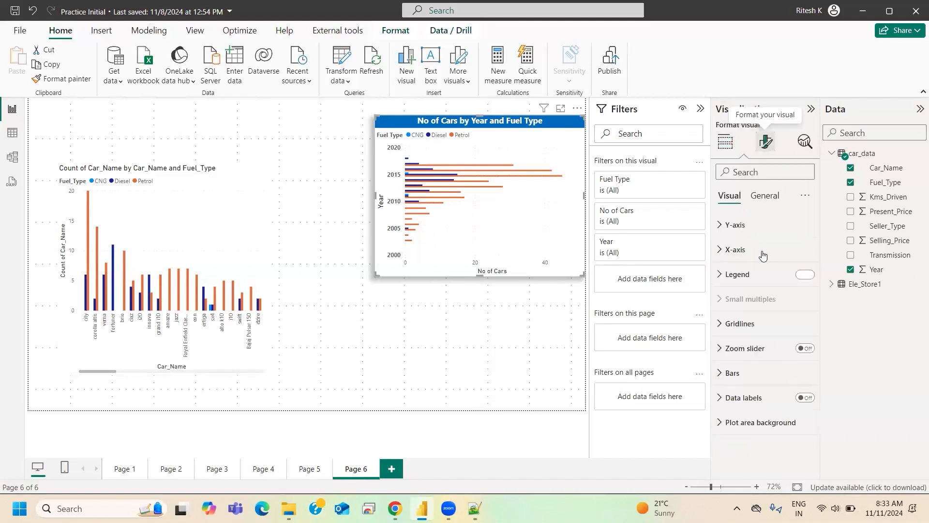
left_click(736, 250)
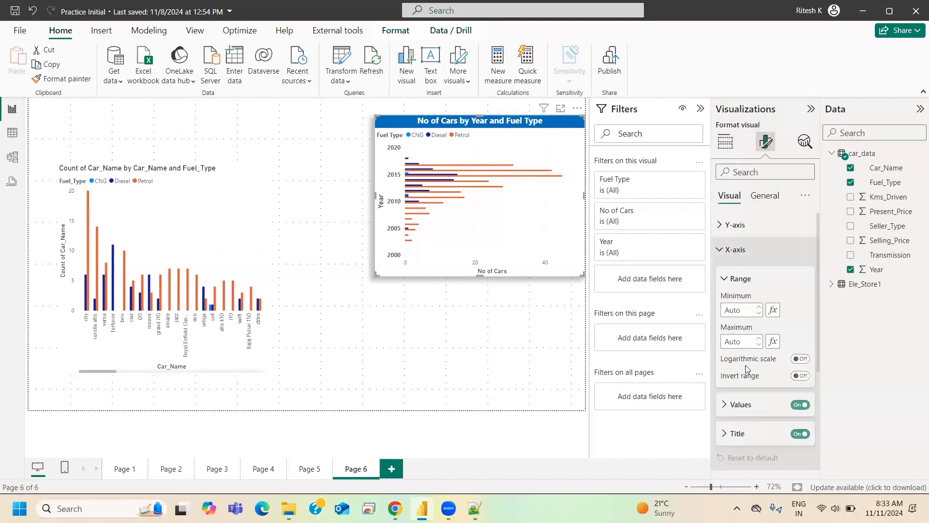
left_click(741, 405)
scroll(746, 368, "down", 2)
left_click(728, 332)
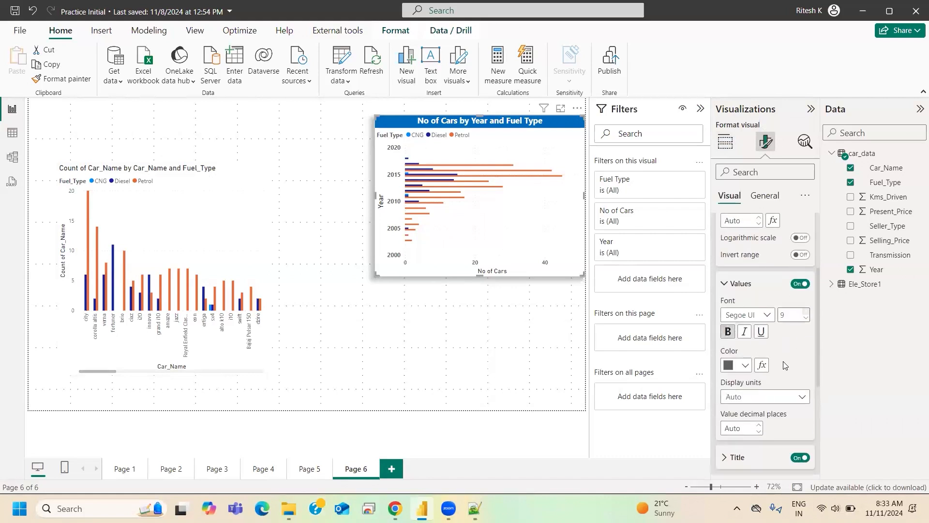
scroll(785, 365, "up", 5)
left_click(736, 249)
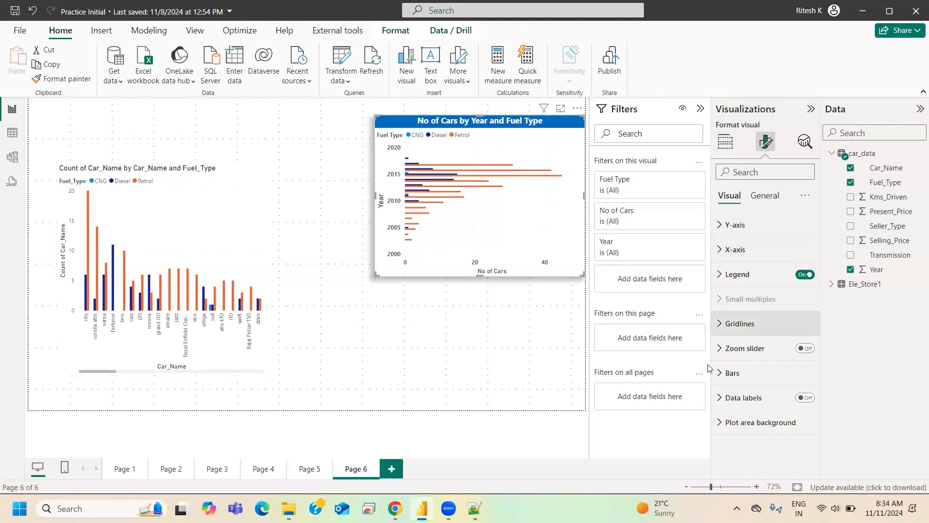
- Set the clustered bar chart's legend position to Top center
left_click(738, 274)
scroll(755, 355, "down", 1)
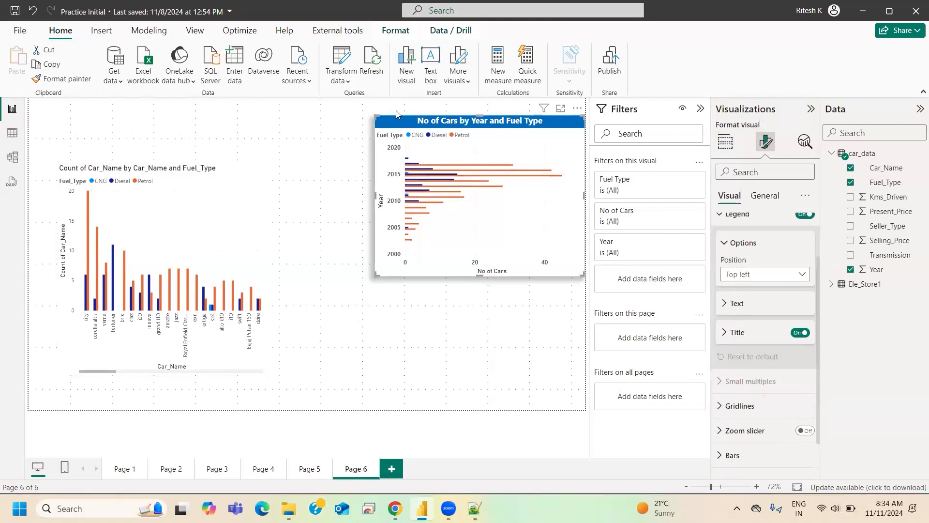
left_click(744, 277)
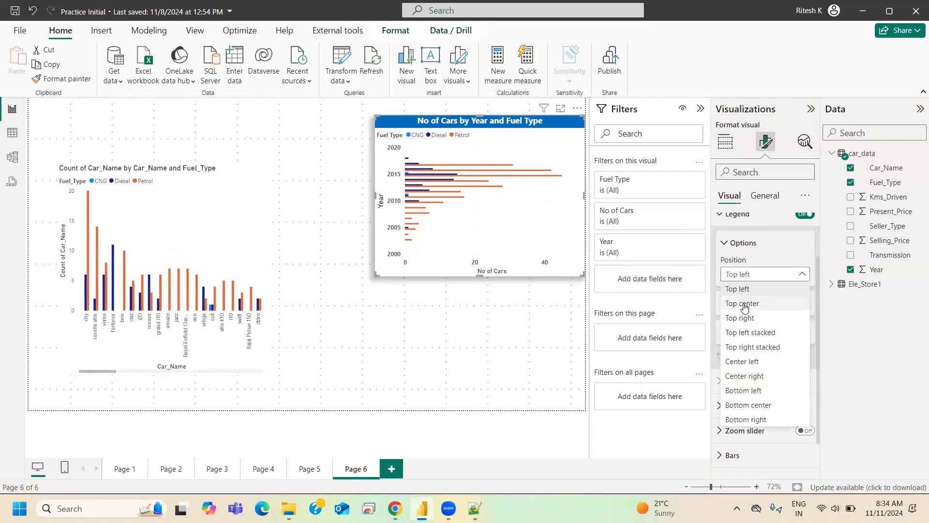
left_click(758, 301)
- Try the legend at Top right and Center left, and return it to Top center
left_click(759, 276)
left_click(744, 321)
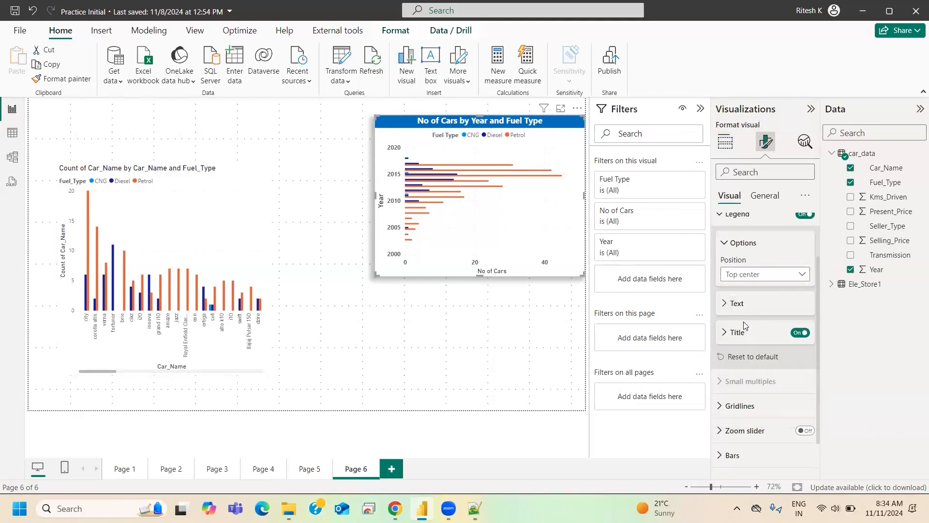
left_click(760, 275)
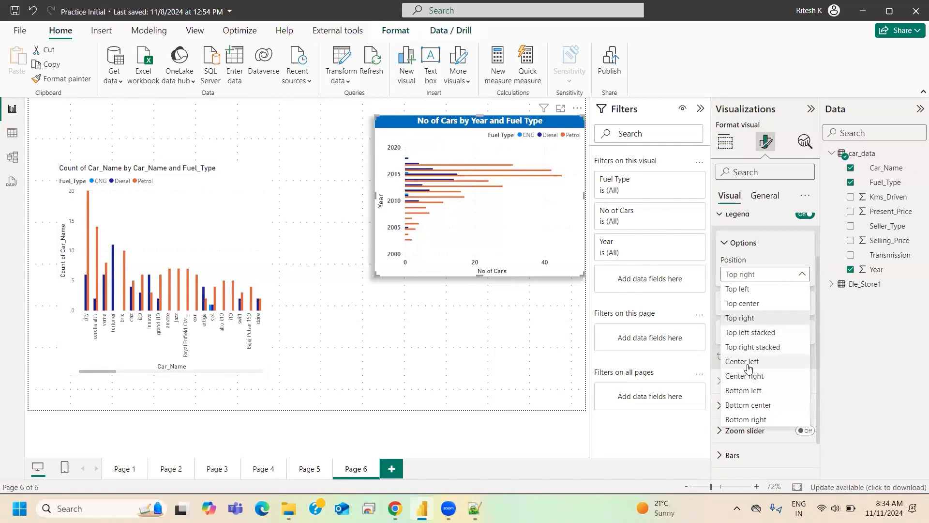
left_click(748, 365)
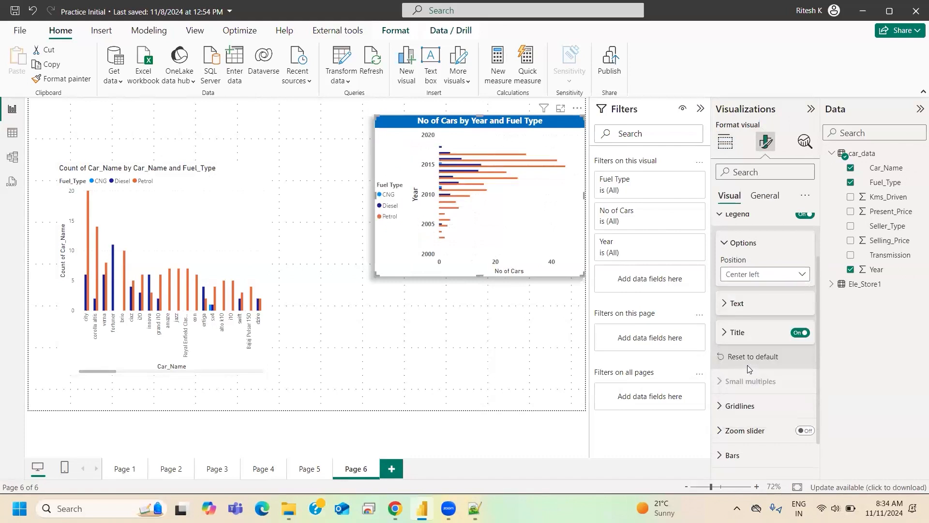
left_click(731, 277)
left_click(734, 305)
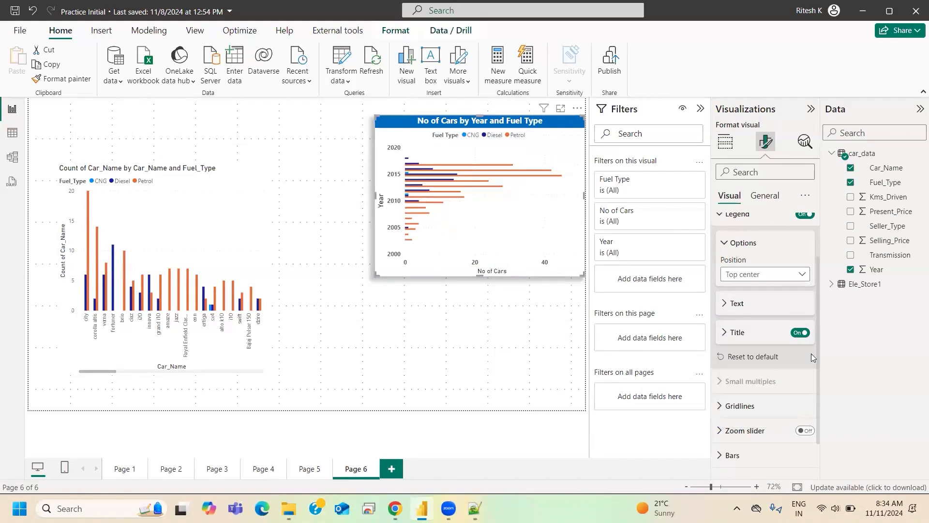
- Check the legend's title text against the field assigned to the clustered bar chart's legend
left_click(739, 333)
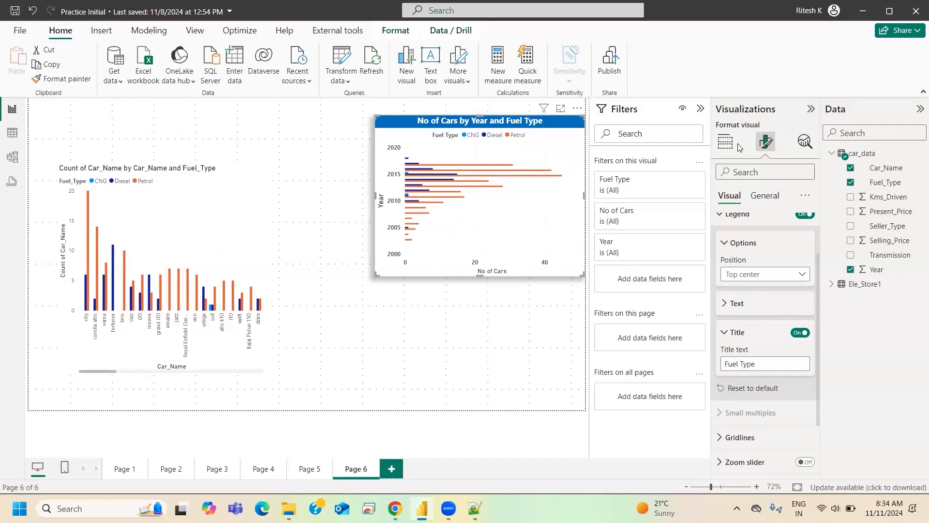
left_click(726, 142)
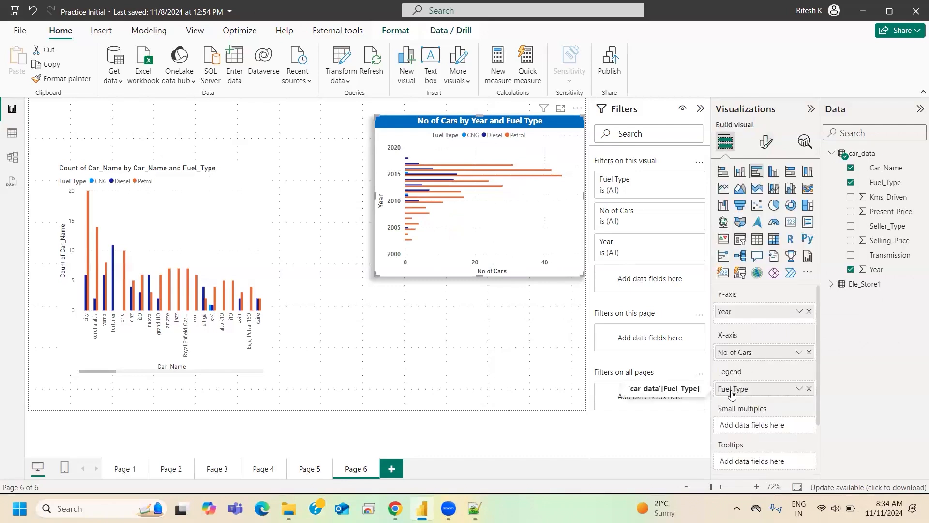
left_click(766, 142)
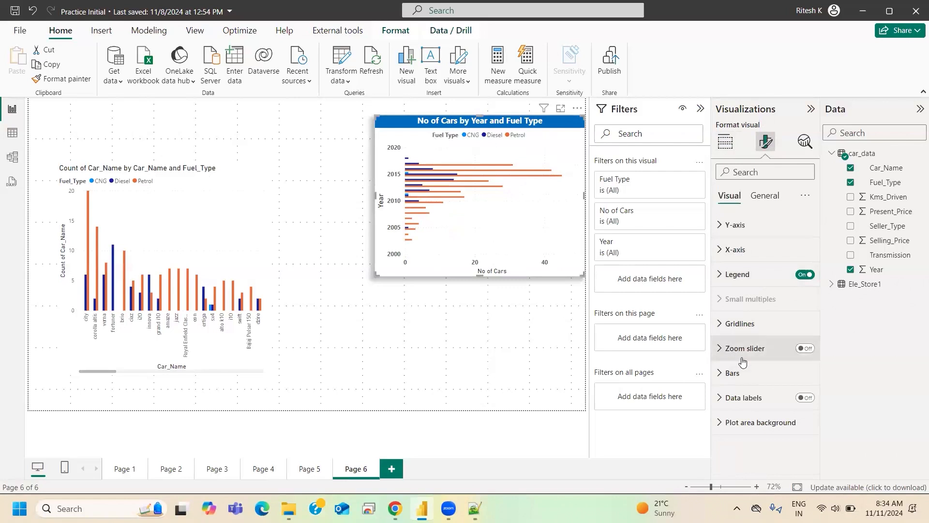
- Change the CNG series bars in the clustered bar chart to a dark shade of orange
left_click(734, 372)
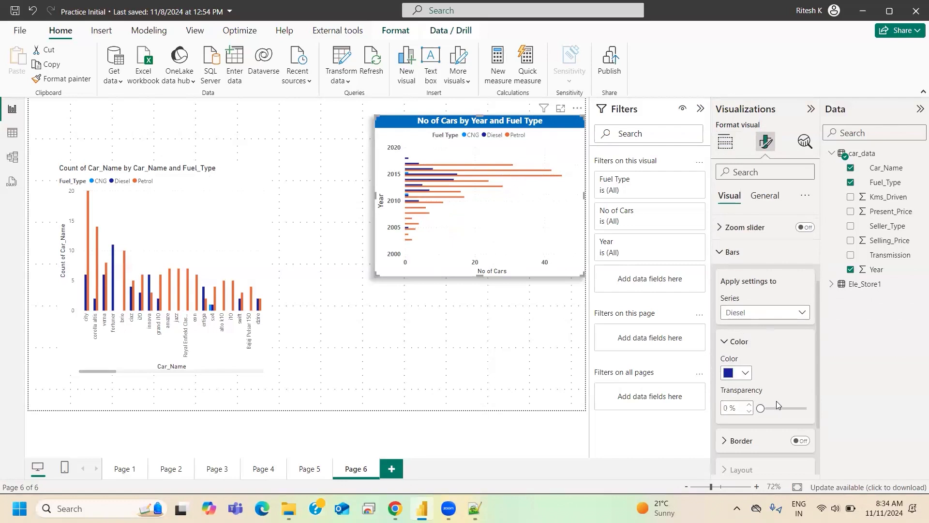
scroll(777, 400, "down", 2)
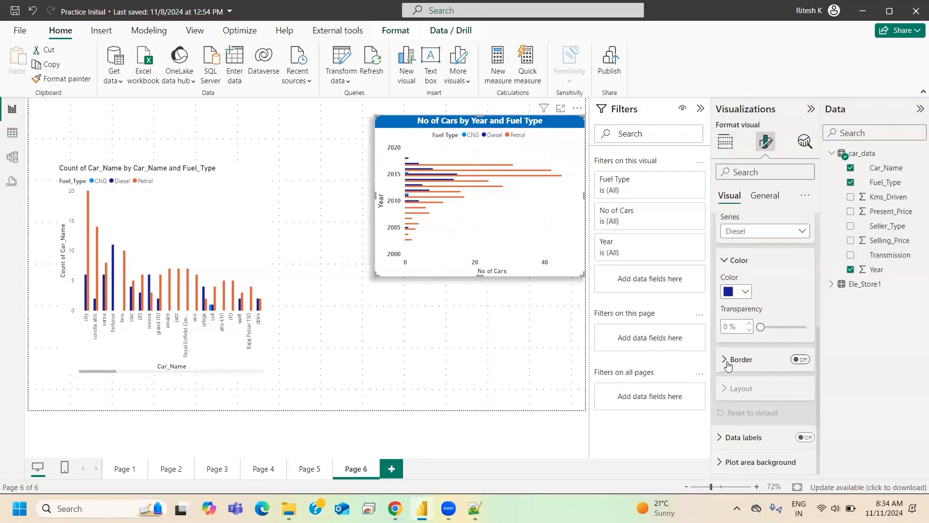
left_click(800, 359)
scroll(757, 388, "up", 4)
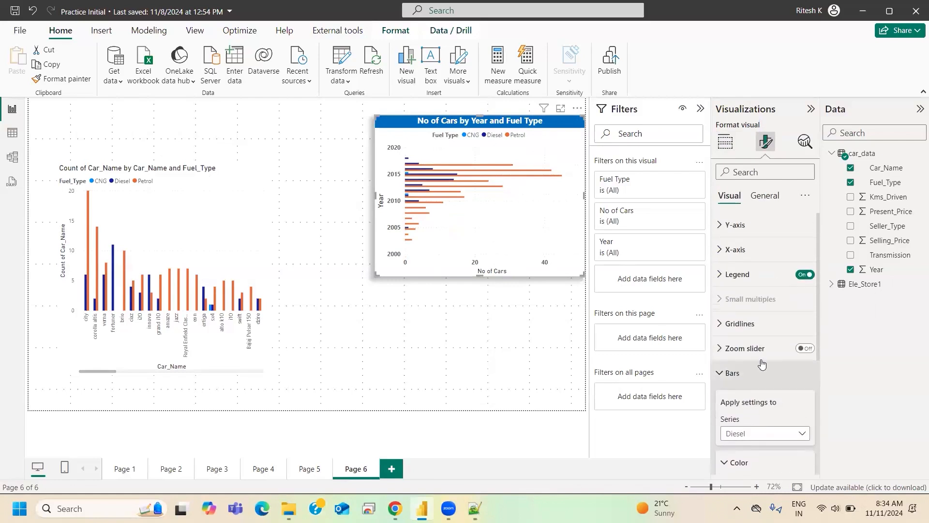
scroll(759, 338, "down", 4)
scroll(758, 306, "up", 3)
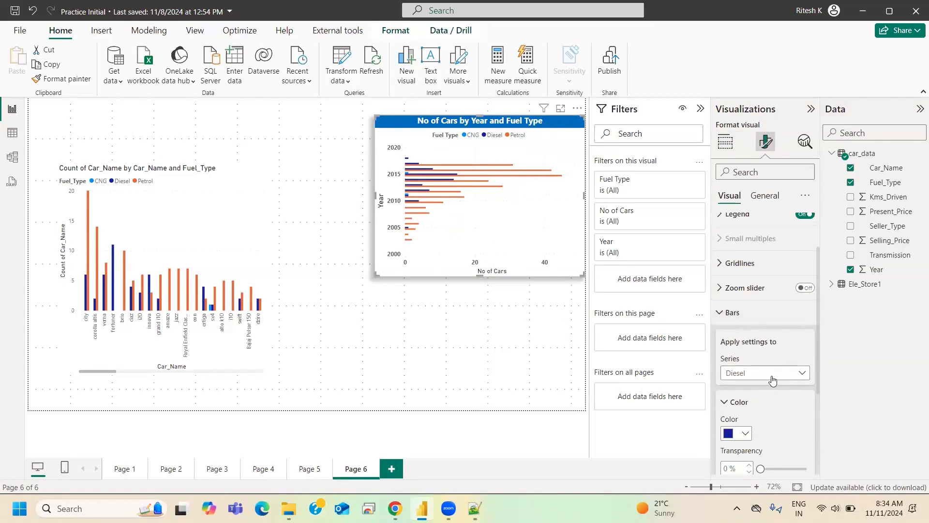
left_click(763, 373)
left_click(735, 402)
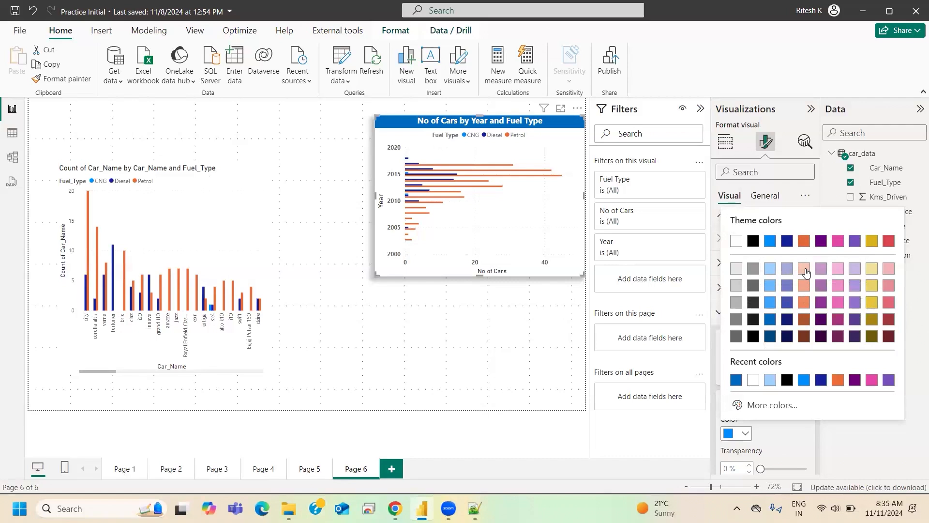
left_click(807, 319)
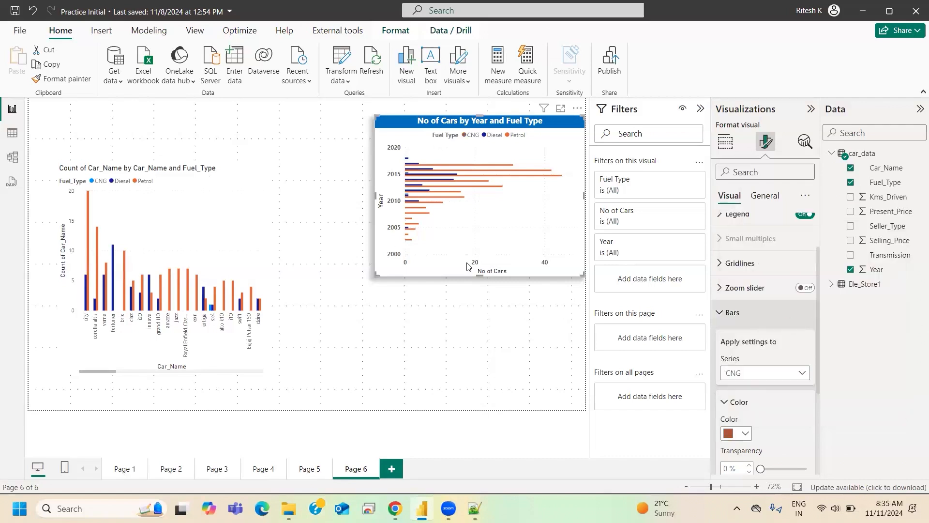
- Change the Diesel series bars in the clustered bar chart to a lighter blue theme shade
left_click(743, 372)
left_click(736, 417)
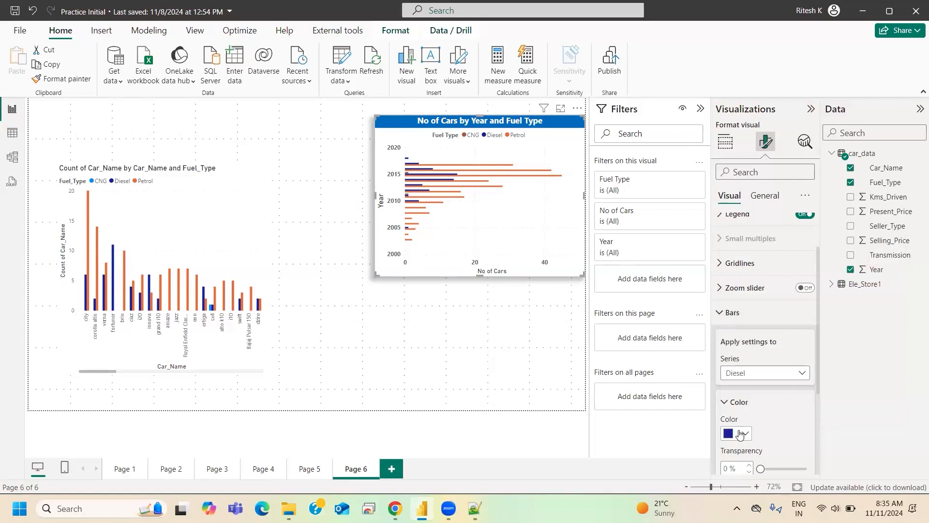
left_click(737, 434)
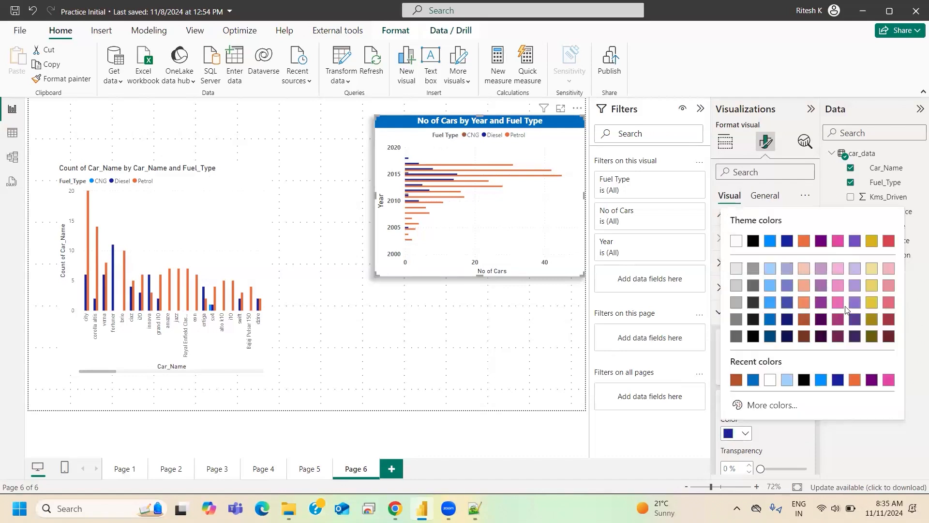
left_click(770, 304)
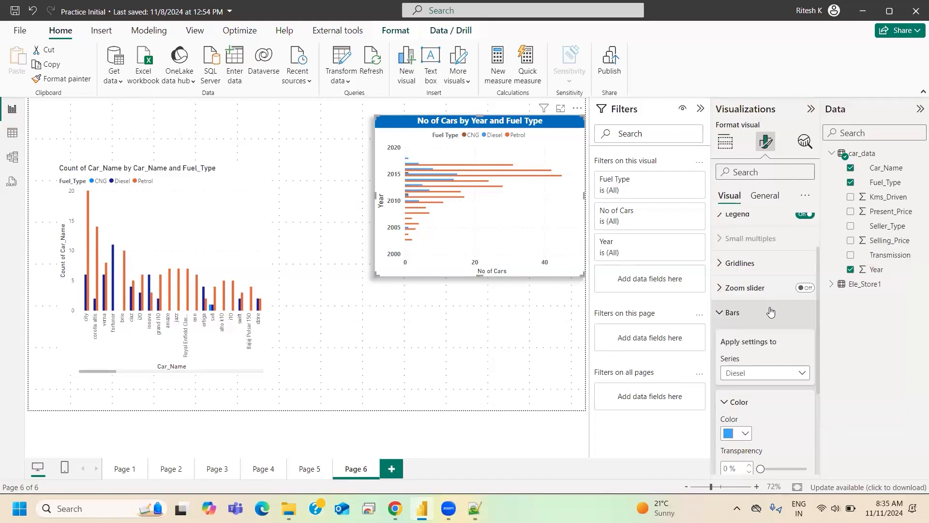
- Give the Petrol series bars in the clustered bar chart a custom dark green color
scroll(762, 255, "down", 3)
left_click(756, 231)
left_click(736, 288)
left_click(745, 291)
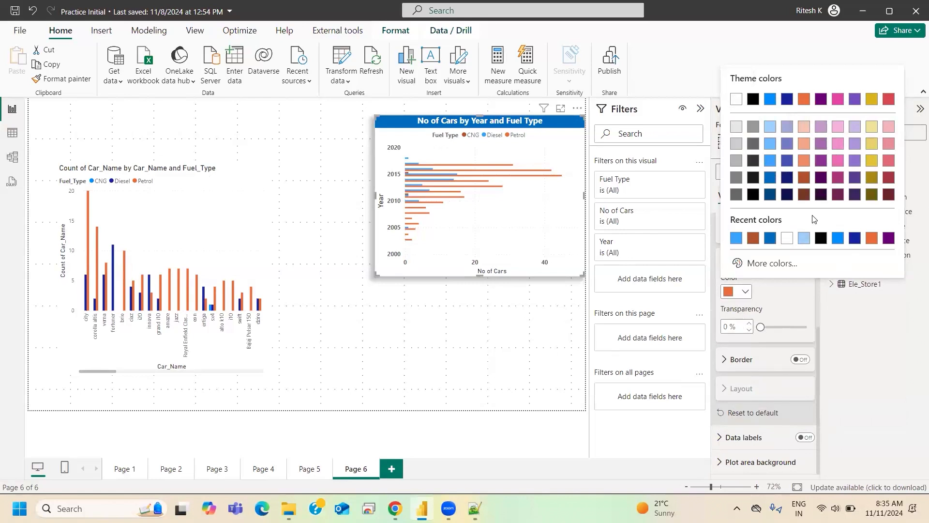
left_click(757, 265)
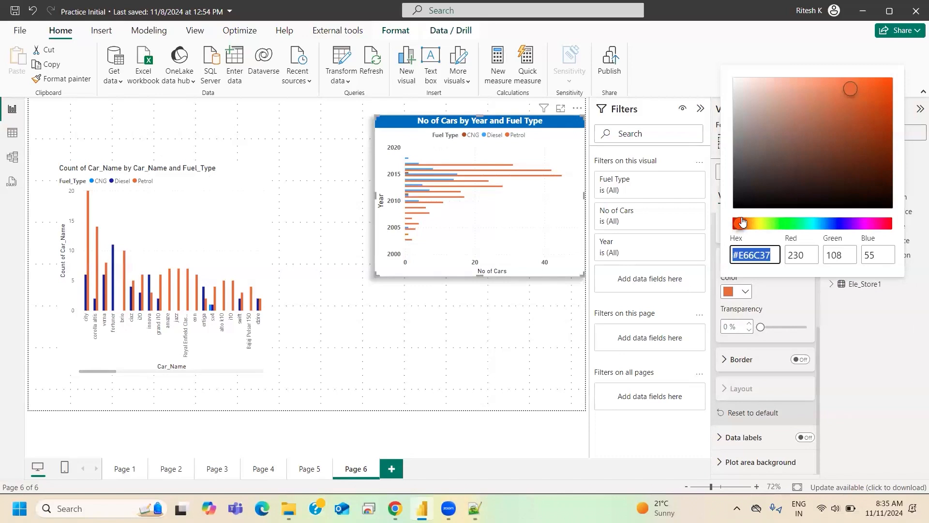
left_click_drag(741, 226, 790, 230)
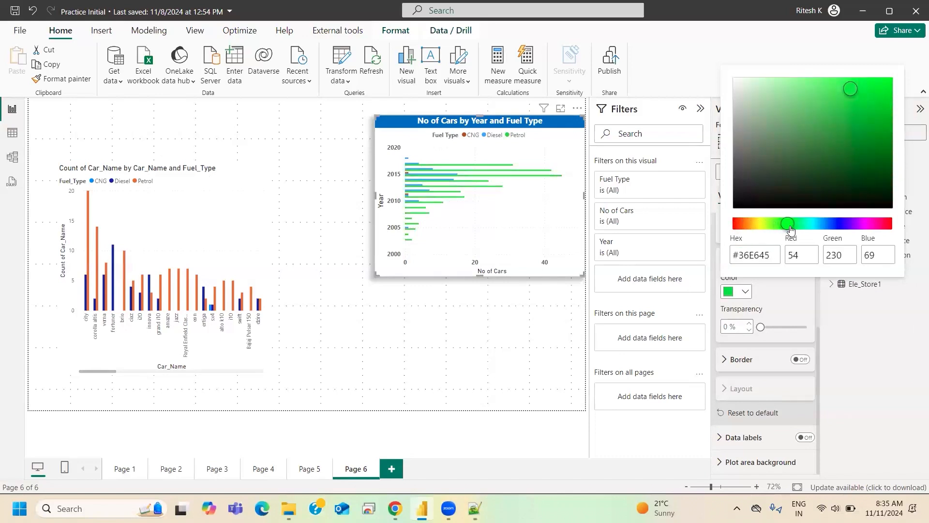
left_click(861, 142)
left_click(873, 158)
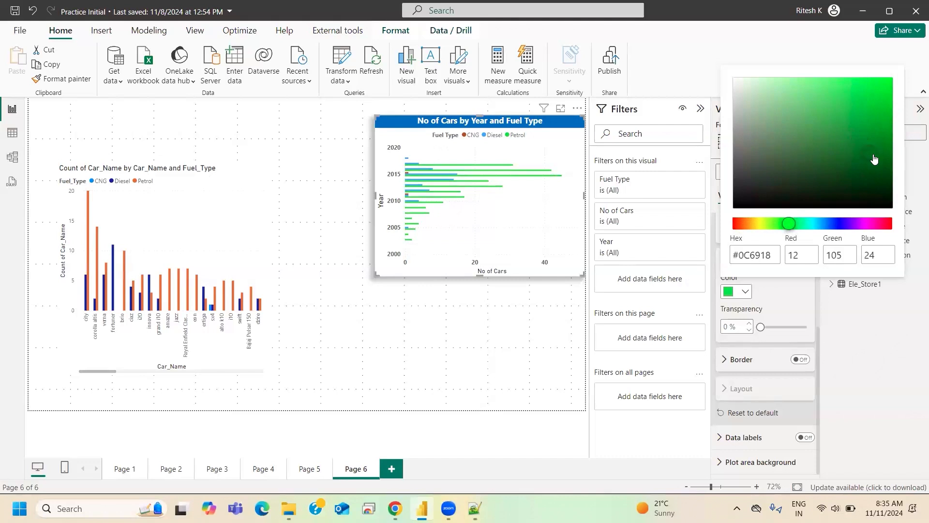
left_click(871, 167)
left_click(802, 319)
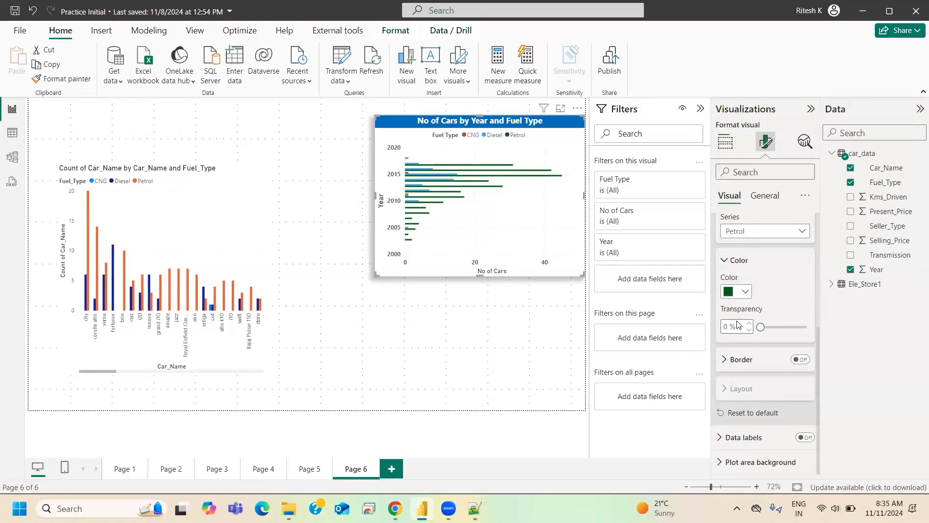
- View the recolored clustered bar chart enlarged in focus mode
scroll(739, 324, "up", 2)
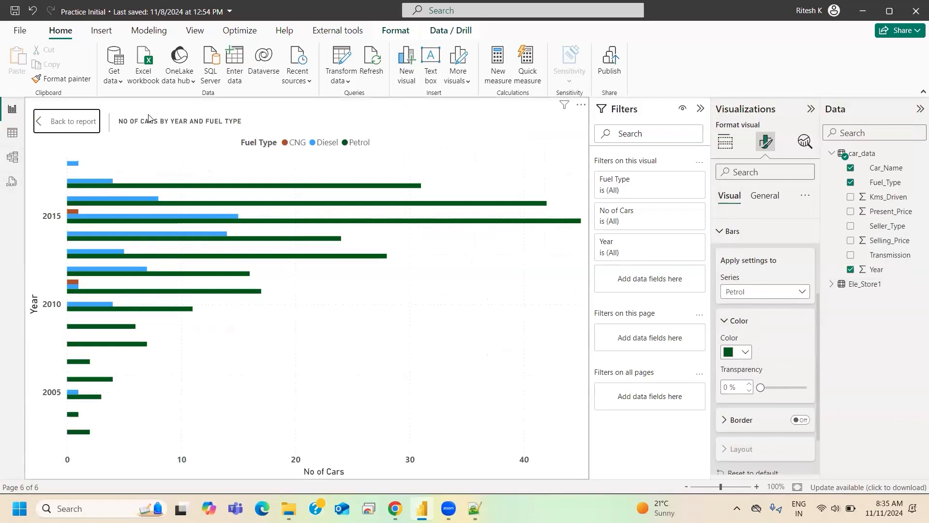
left_click(66, 125)
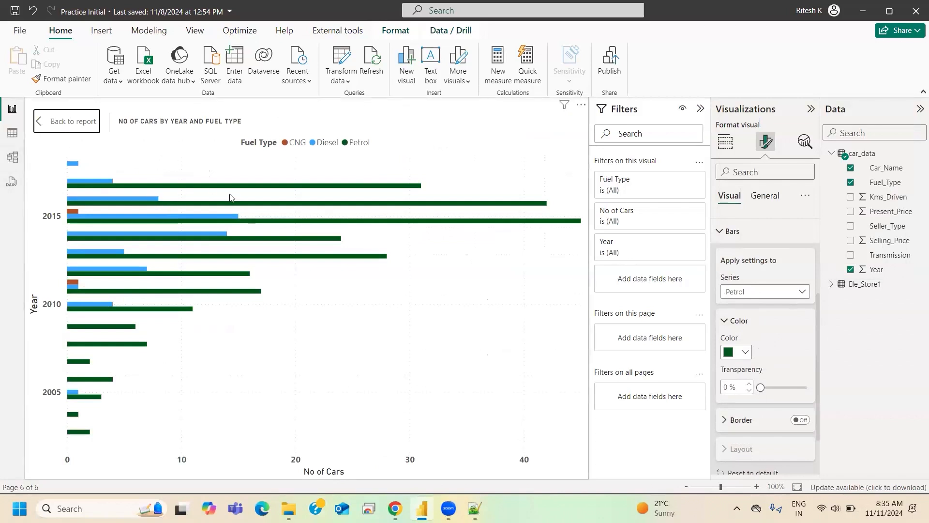
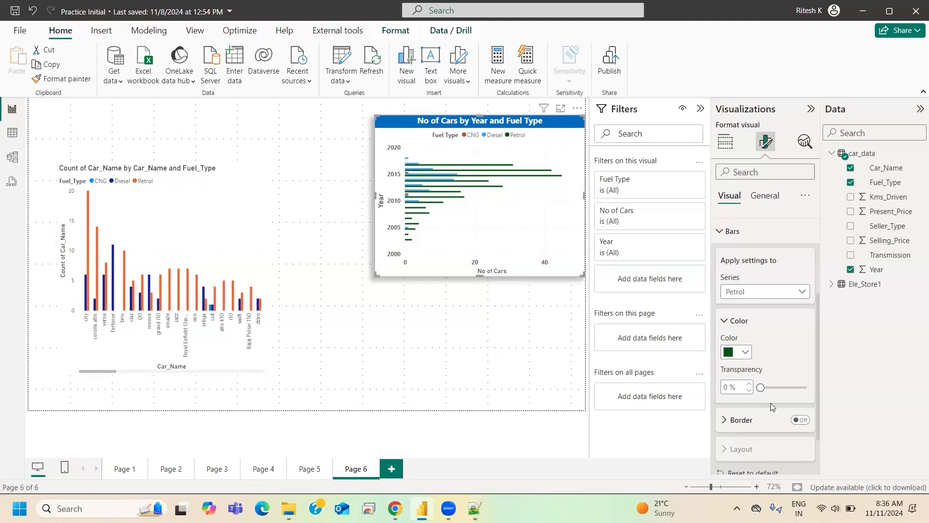
- Turn on data labels for all series of the clustered bar chart and expand their settings
scroll(759, 391, "down", 1)
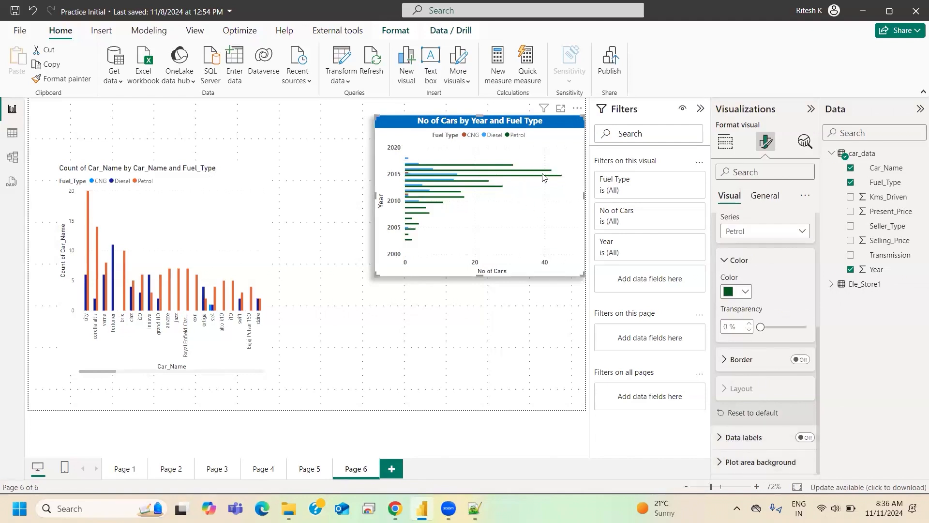
left_click(805, 437)
left_click(745, 437)
scroll(773, 408, "down", 2)
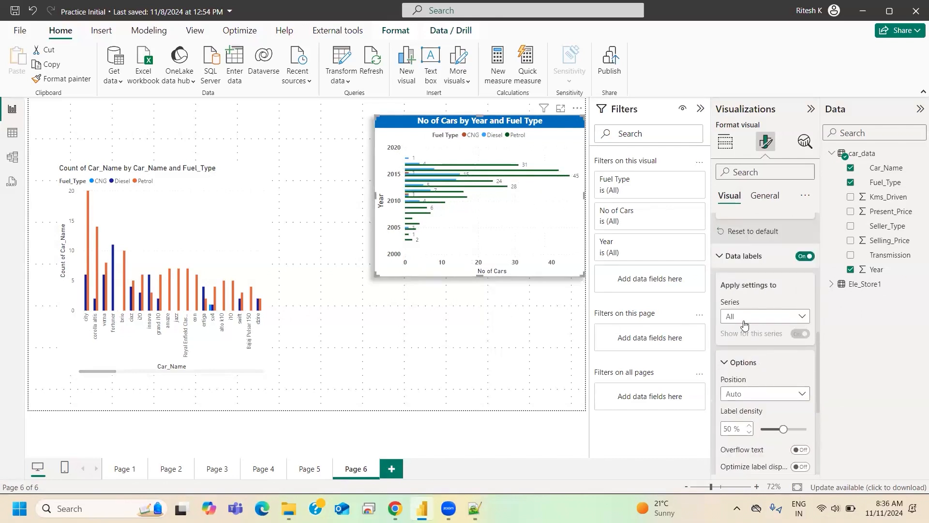
scroll(748, 348, "down", 1)
scroll(746, 347, "up", 1)
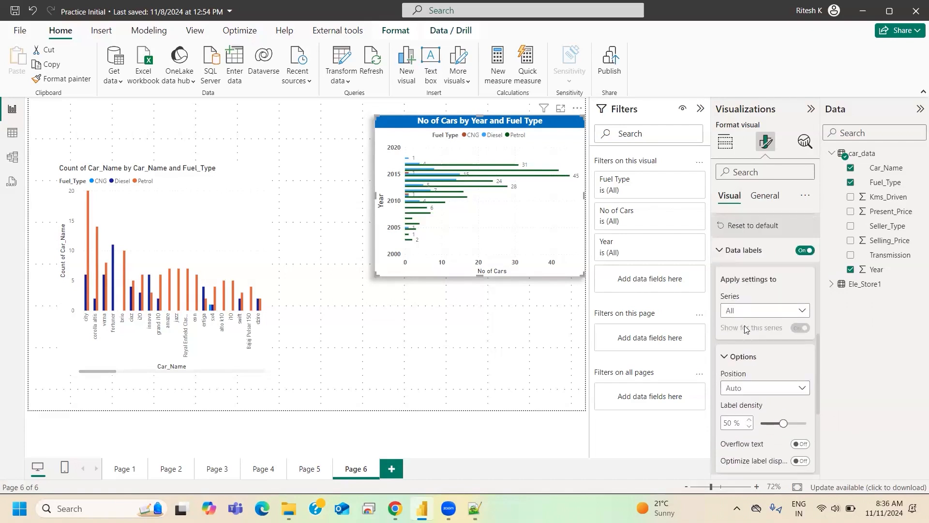
scroll(743, 359, "down", 1)
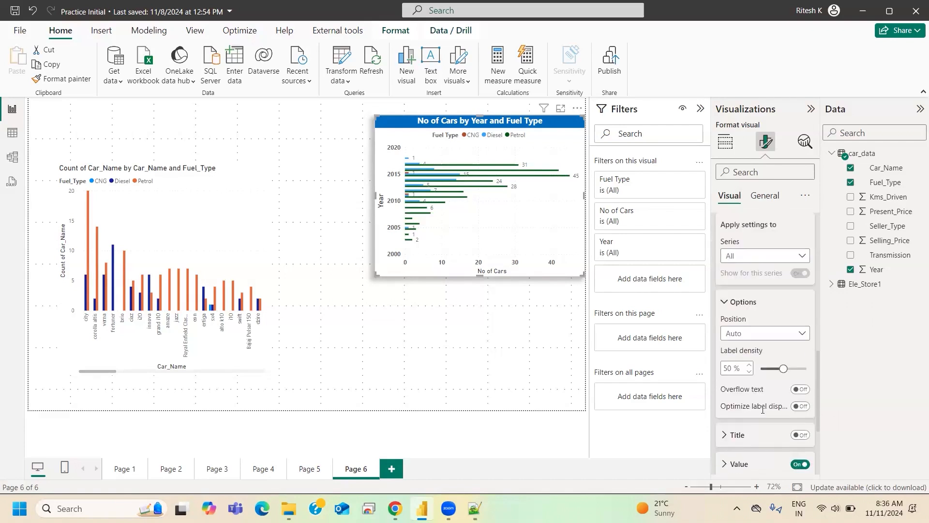
- Try the Inside end position for the bar chart's data labels, and set it to Outside end
left_click(759, 338)
left_click(745, 363)
left_click(753, 338)
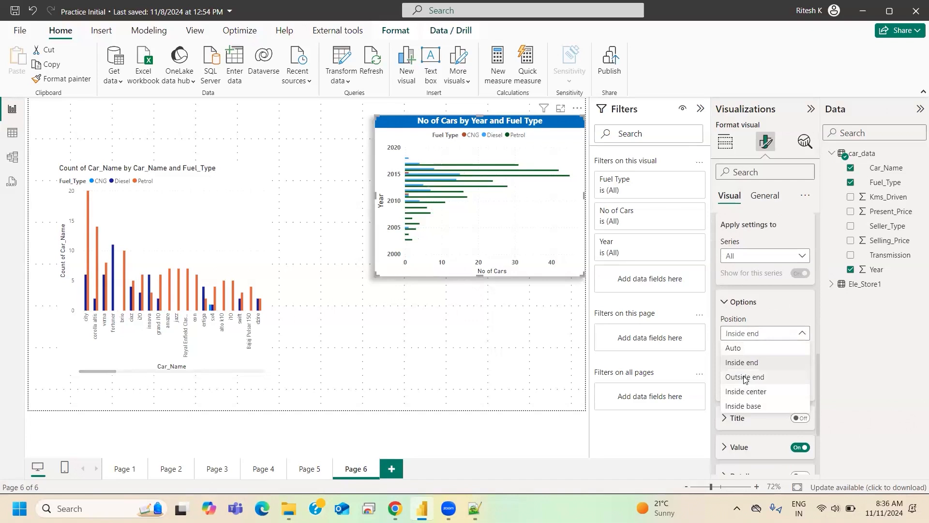
left_click(745, 377)
left_click(750, 339)
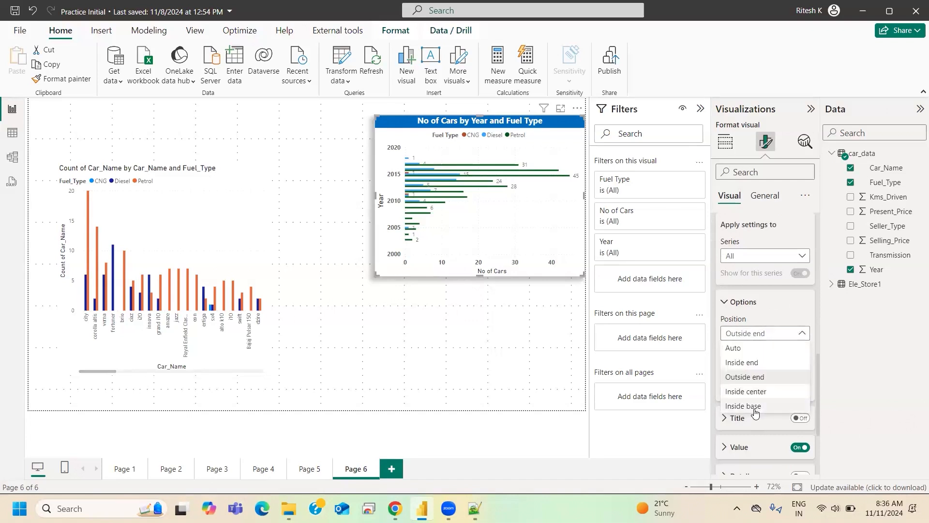
left_click(745, 340)
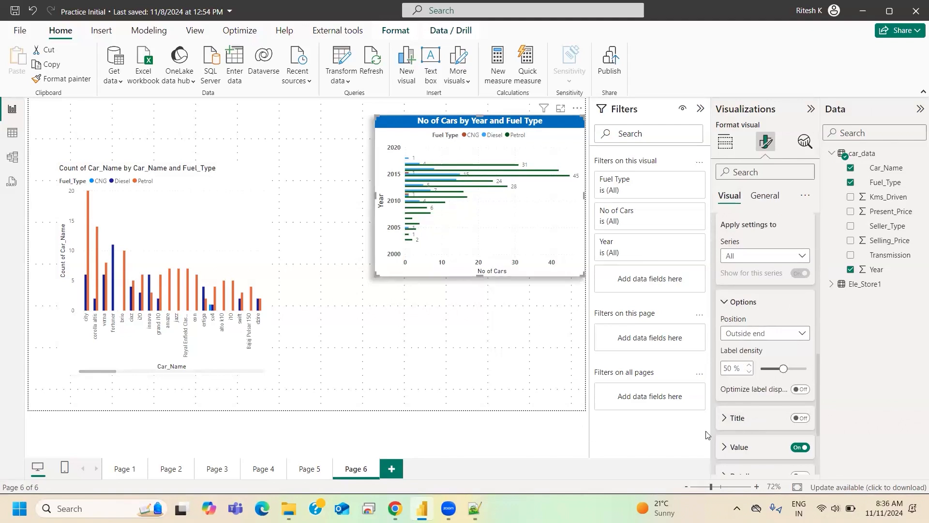
- Turn on the background behind the clustered bar chart's data labels
scroll(750, 429, "down", 5)
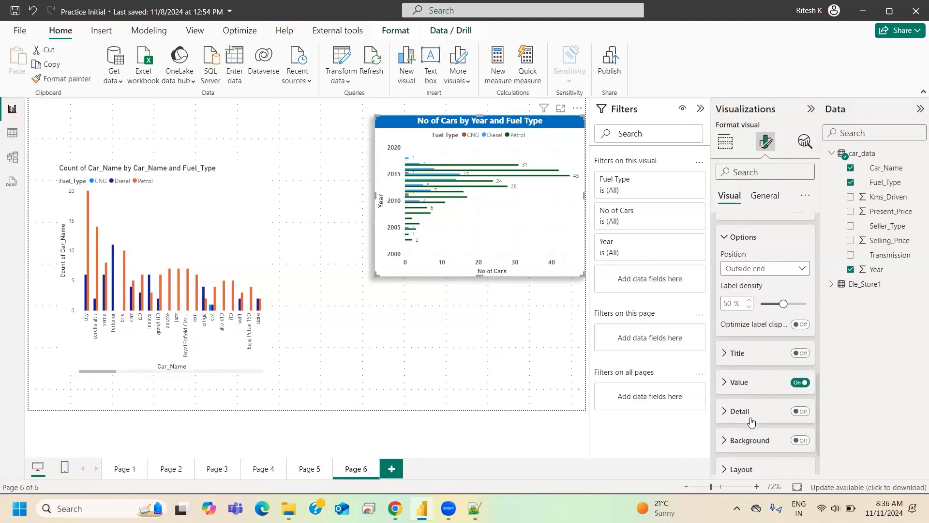
scroll(748, 406, "up", 10)
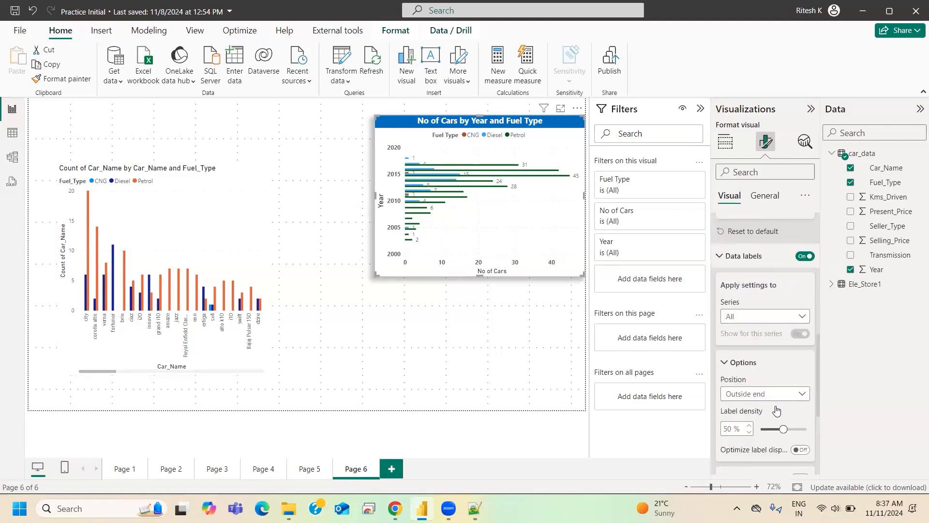
scroll(743, 383, "down", 12)
left_click(744, 386)
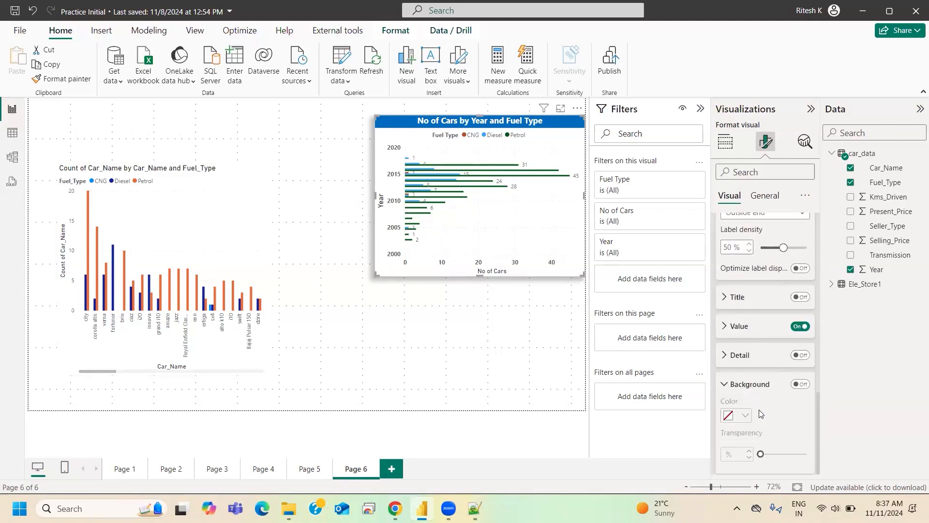
left_click(799, 385)
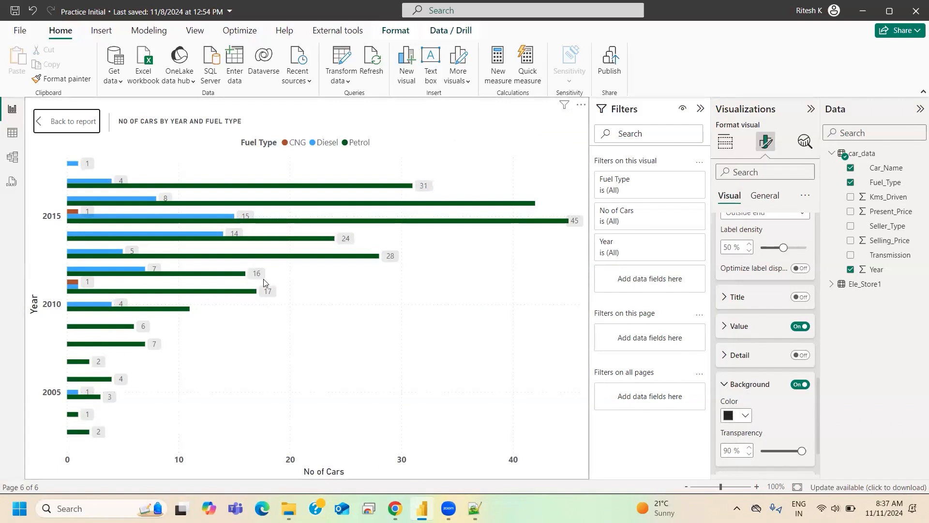
- Try 0% and 69% transparency for the data label background, and return it to 90%
left_click_drag(802, 452, 729, 503)
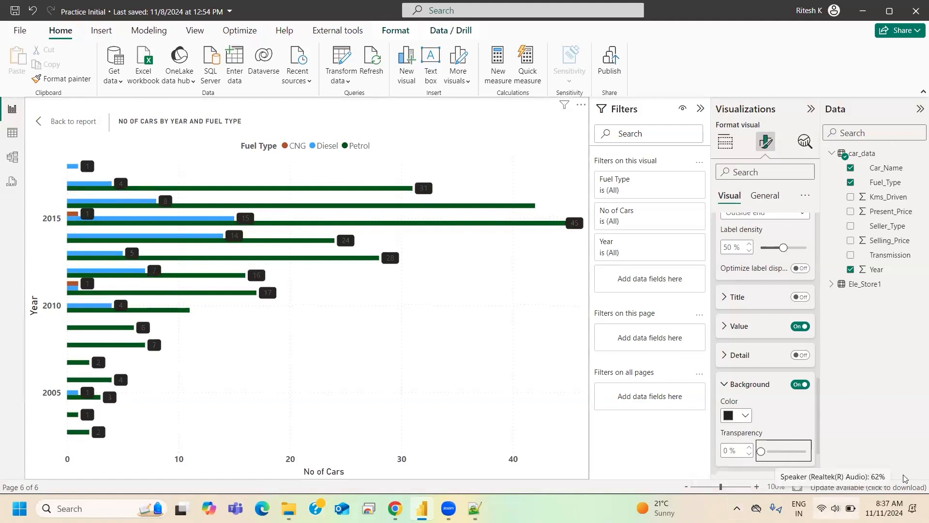
left_click_drag(762, 451, 792, 455)
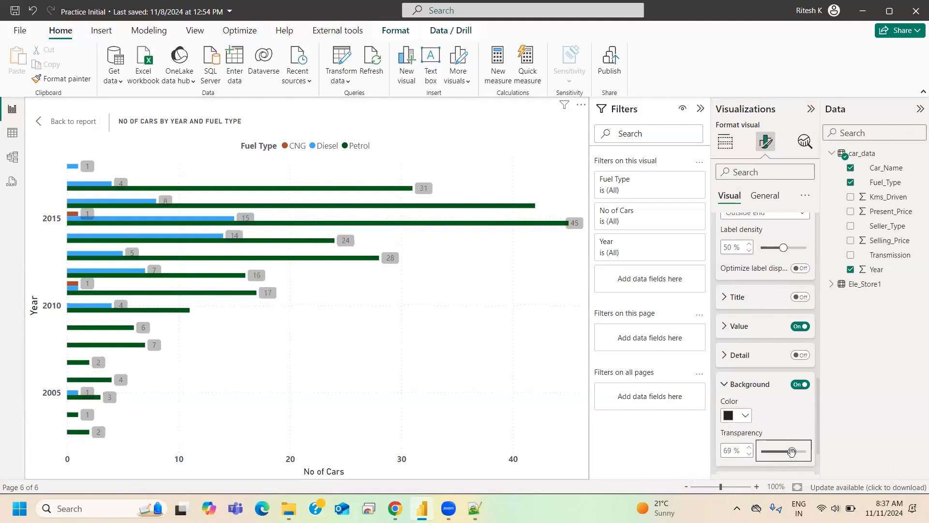
left_click_drag(798, 452, 802, 453)
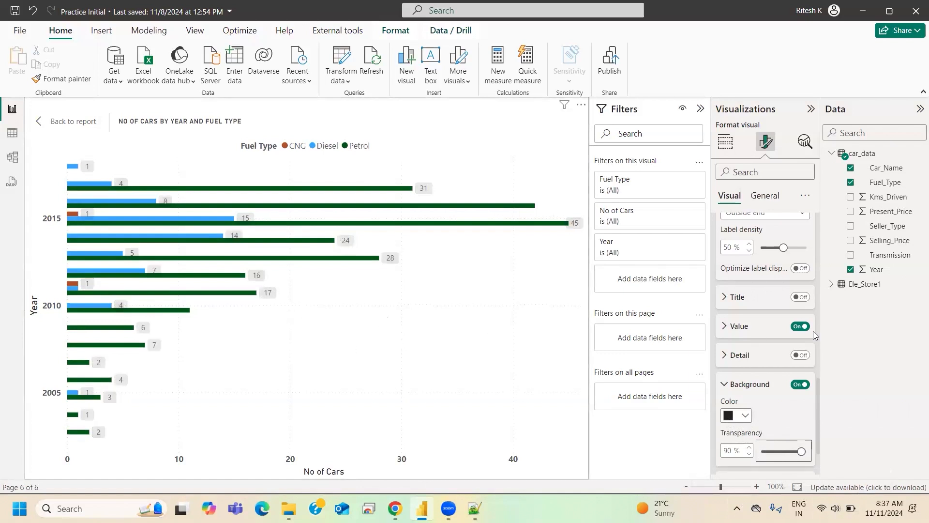
left_click(736, 360)
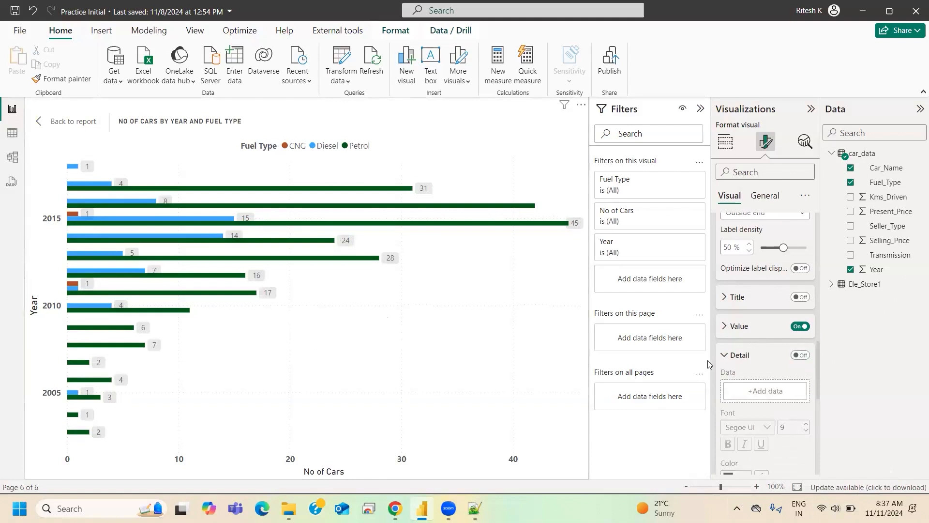
left_click(725, 356)
scroll(751, 272, "up", 3)
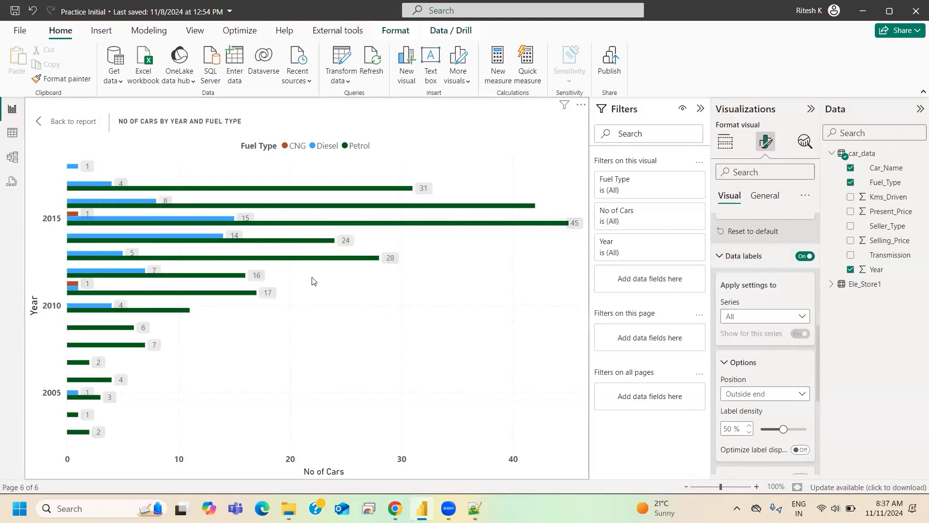
- Return from focus mode to the report page and move the clustered bar chart slightly down and left
left_click(59, 129)
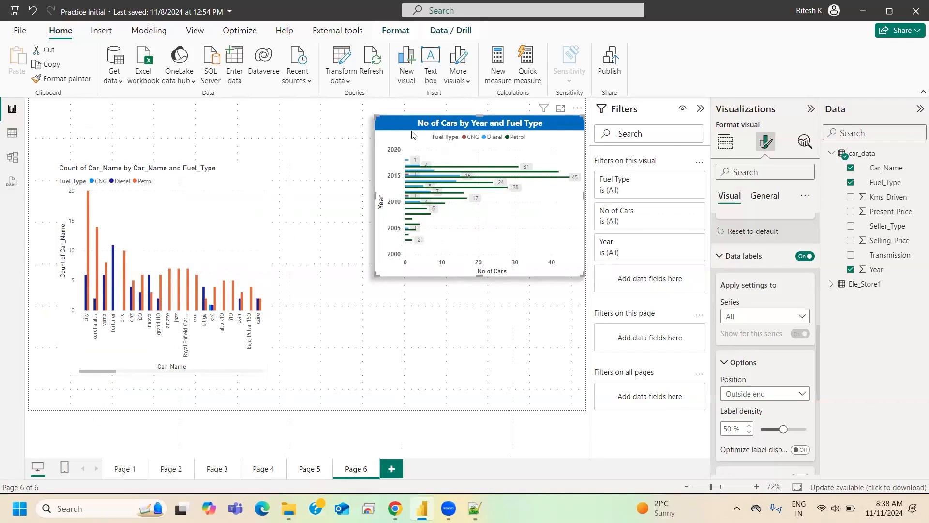
left_click_drag(487, 134, 465, 154)
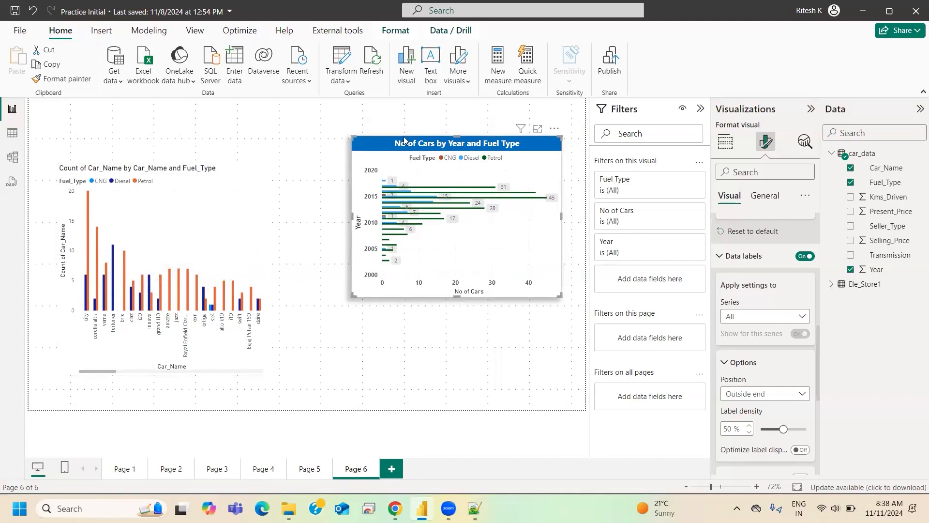
left_click(303, 243)
- Copy the clustered bar chart's formatting onto the clustered column chart with Format painter
left_click(396, 146)
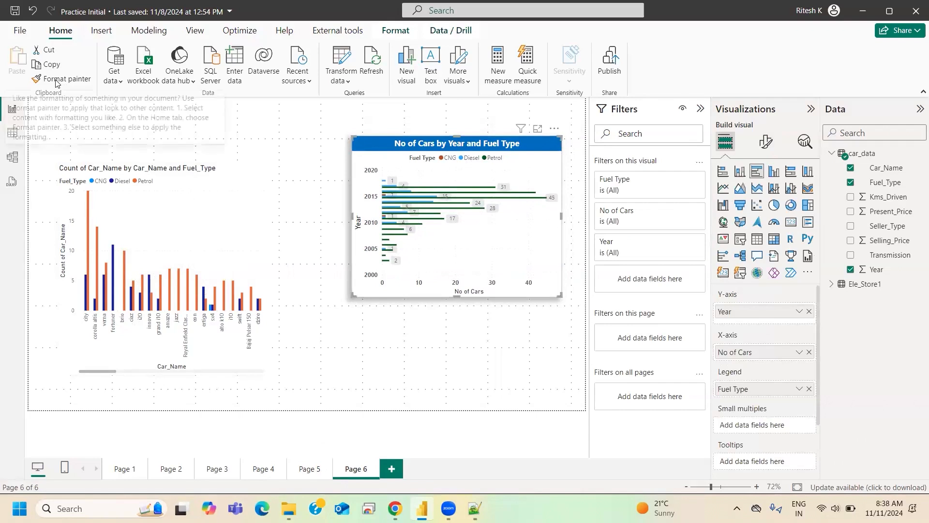
left_click(41, 80)
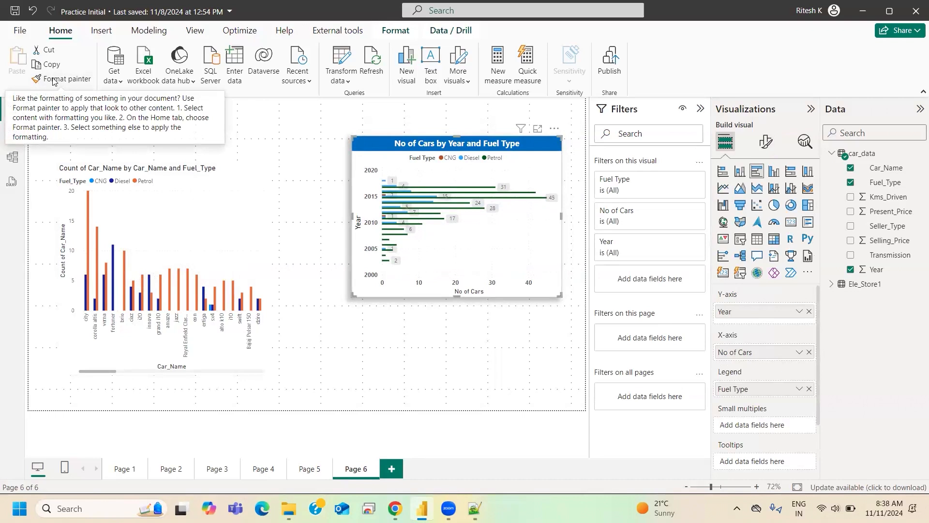
left_click(53, 81)
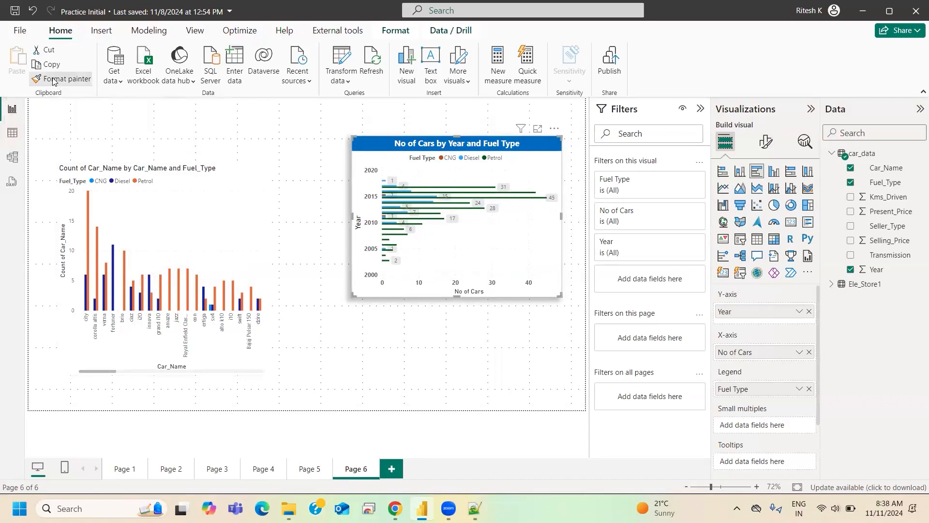
left_click(219, 216)
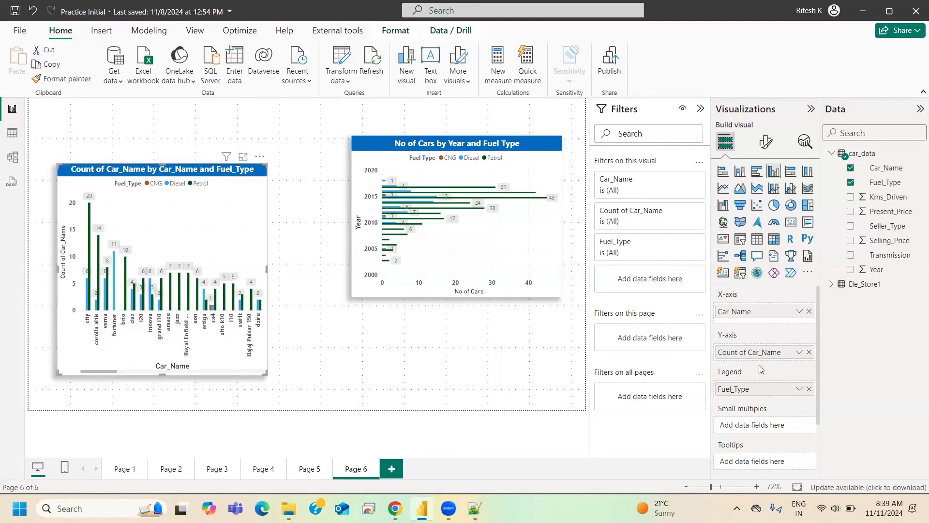
- Rename the column chart's X-axis field to Car Name and its Y-axis field to No of Cars
double_click(734, 311)
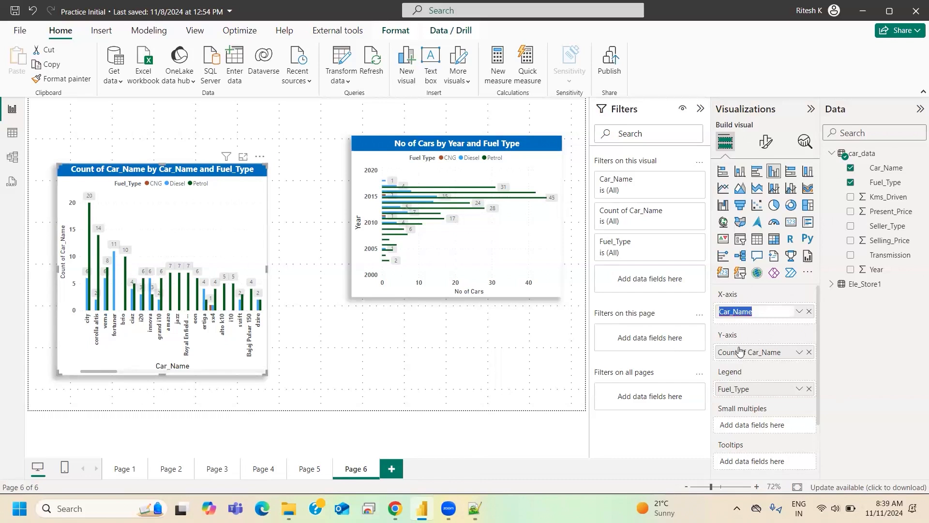
left_click(735, 314)
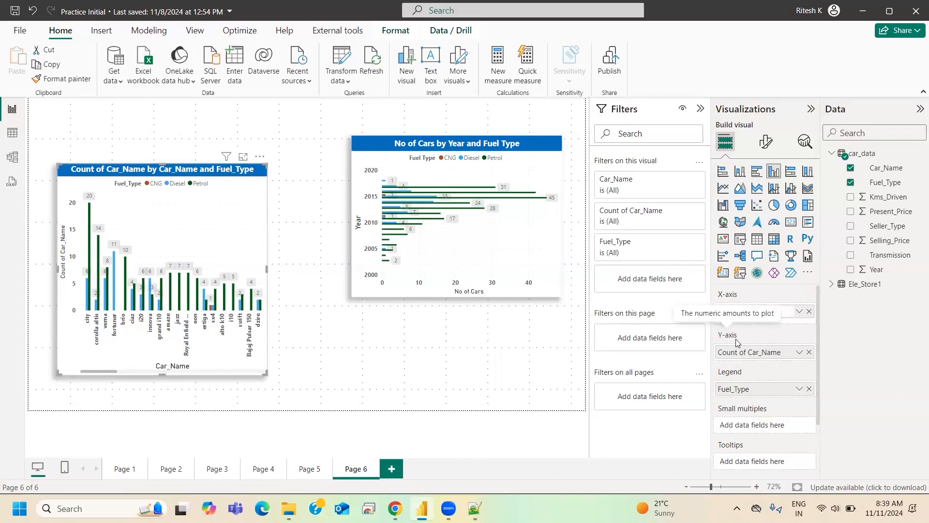
key("Return")
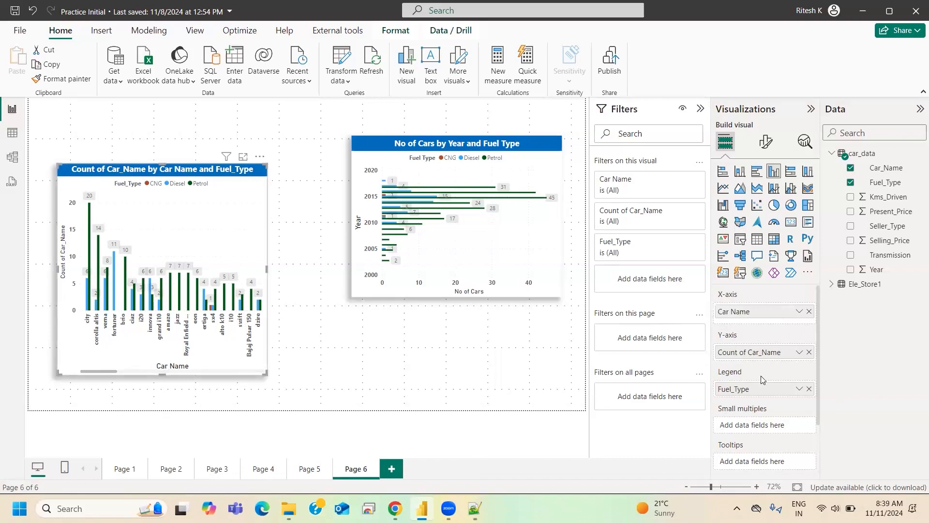
double_click(722, 352)
type("No of Cars")
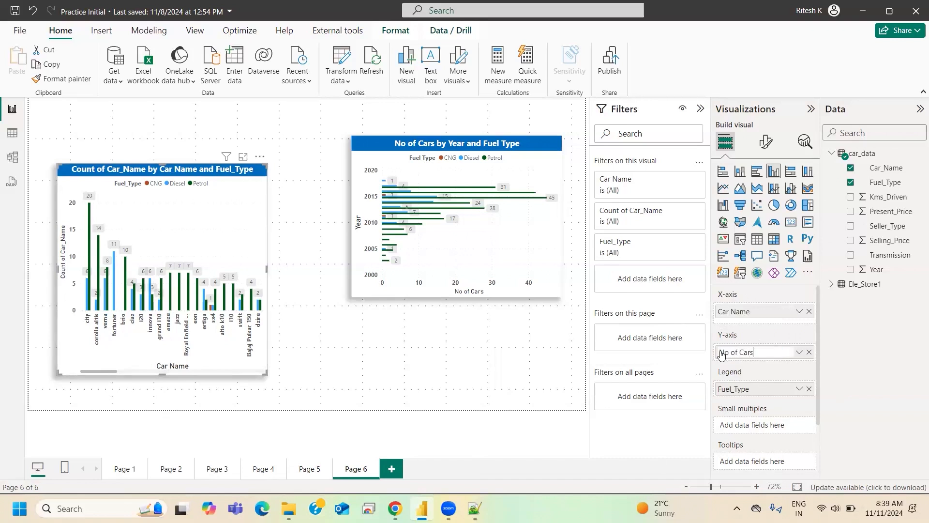
key("Return")
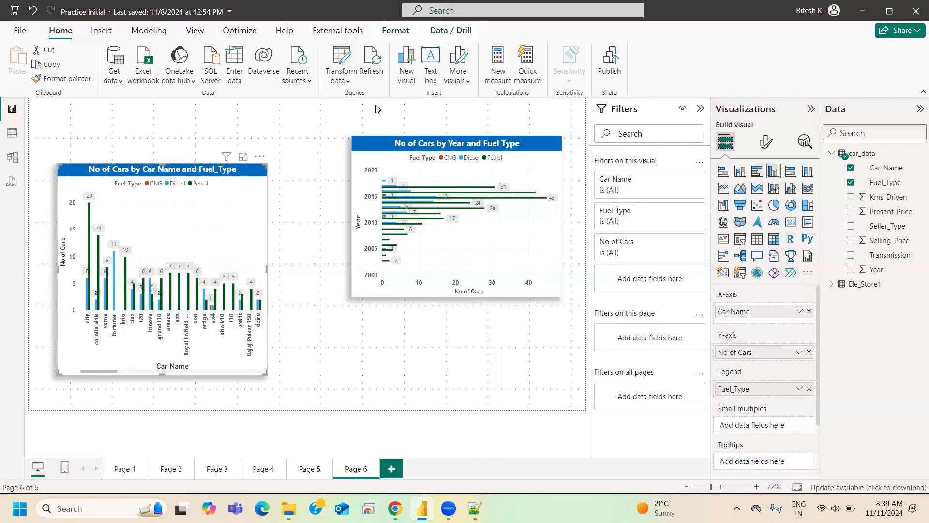
- Collapse the Filters pane to give the report canvas more room, leaving no visual selected
mouse_move(434, 149)
left_click(700, 108)
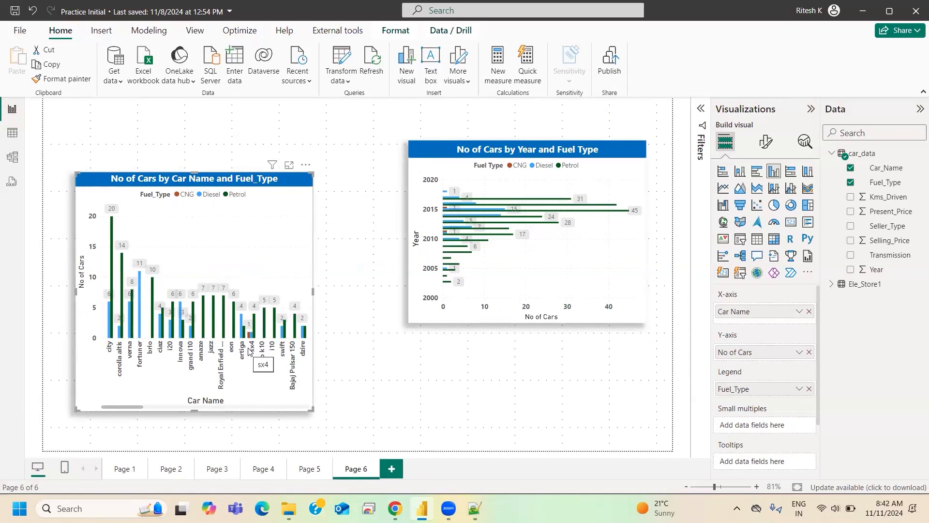
left_click(373, 313)
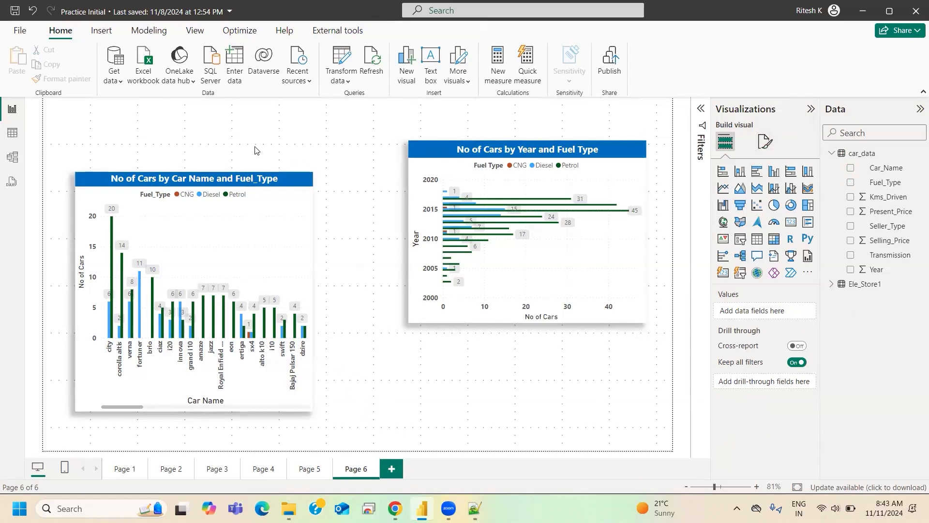
- Open the report page's canvas settings and set the canvas type to 4:3
left_click(258, 178)
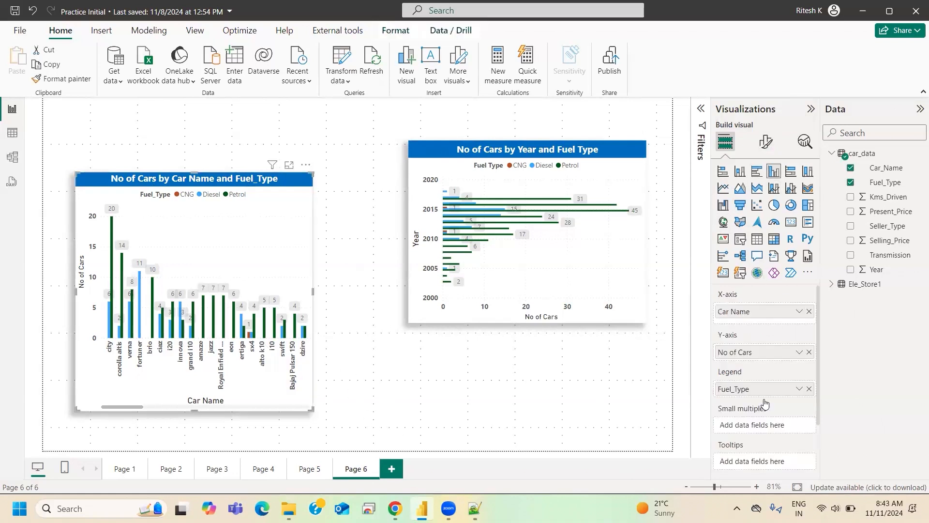
left_click(488, 396)
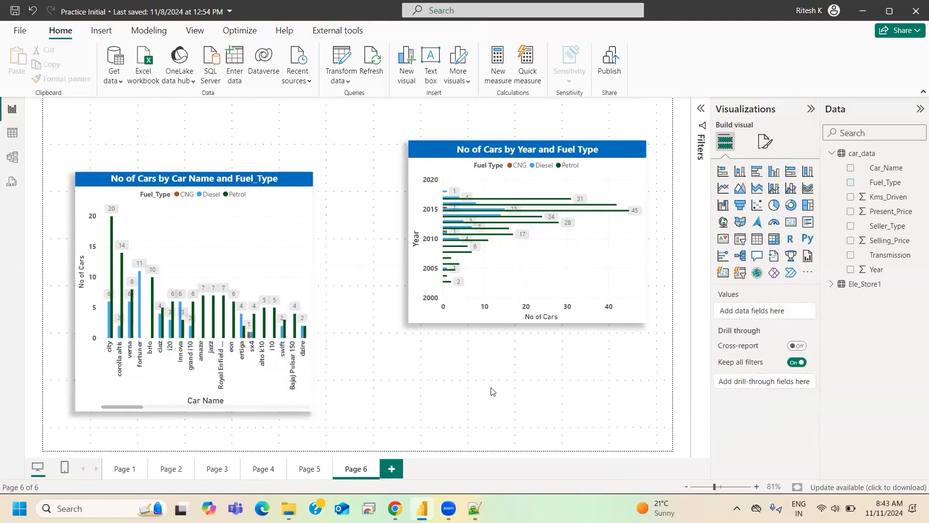
left_click(764, 146)
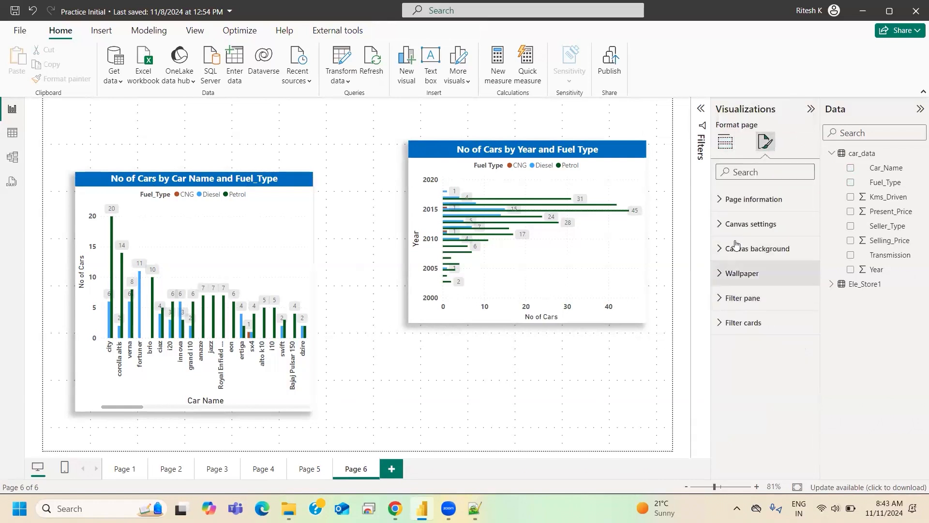
left_click(742, 226)
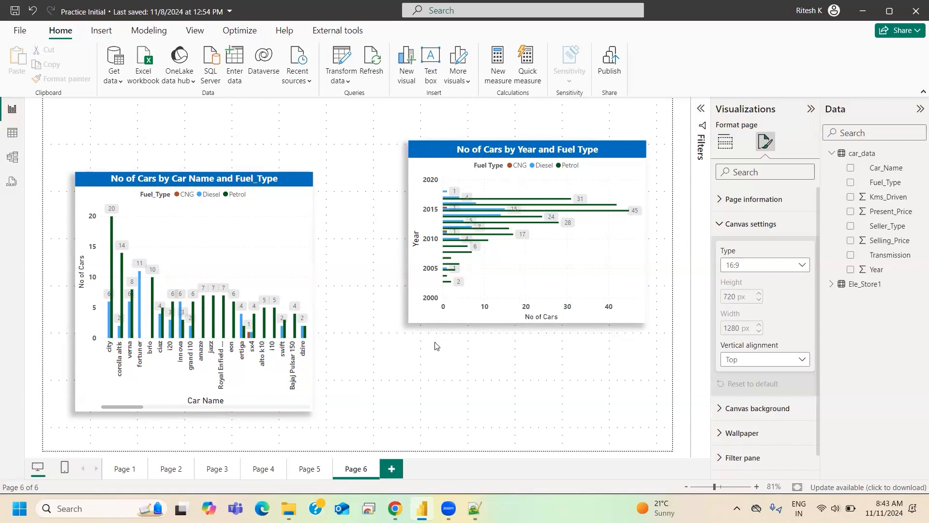
left_click(748, 265)
left_click(745, 296)
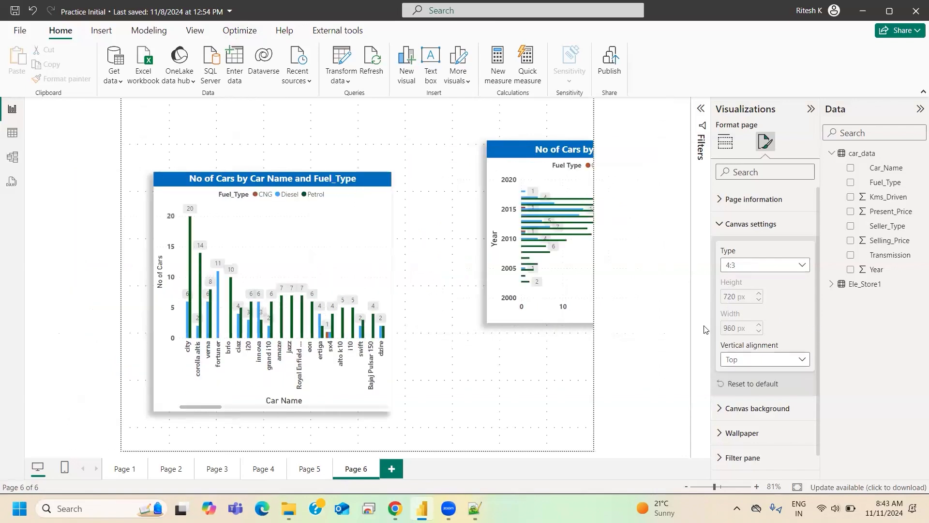
- Try the Letter, Tooltip and Custom canvas types on the page, and return the type to 16:9
left_click(748, 270)
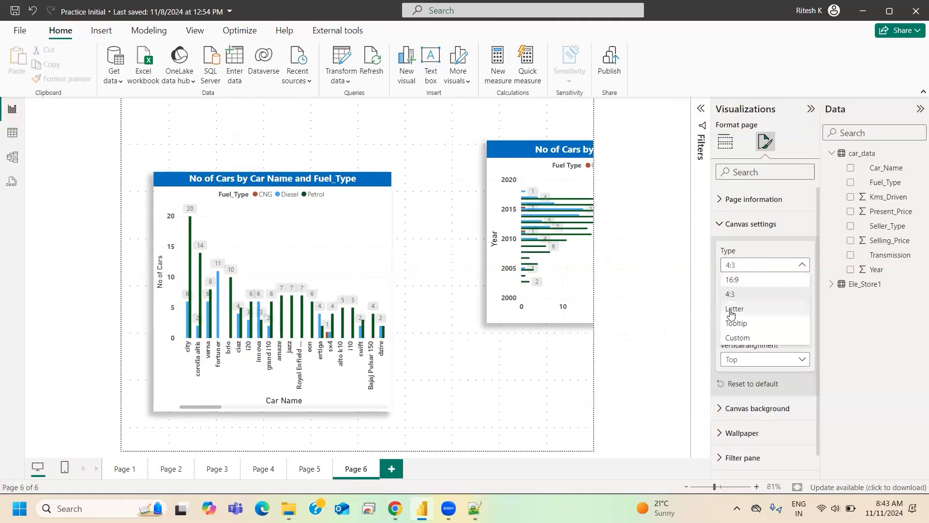
left_click(732, 310)
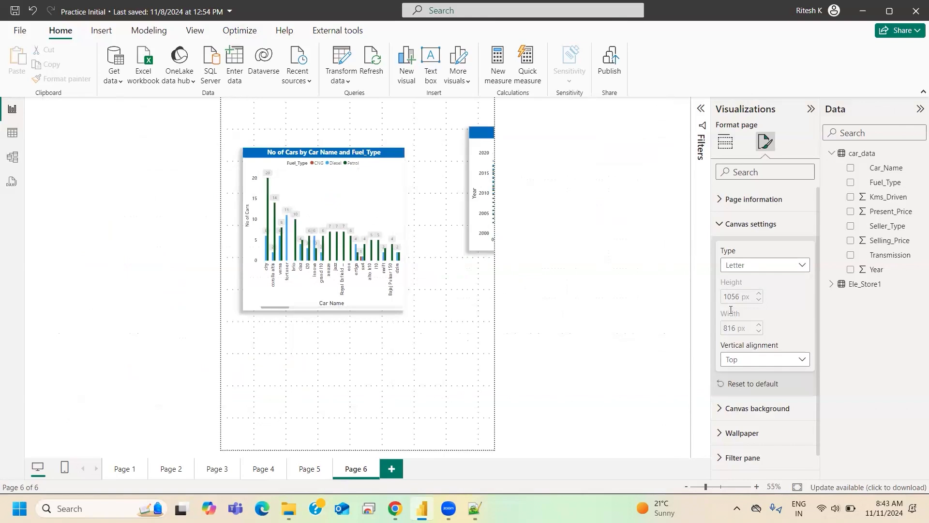
left_click(741, 273)
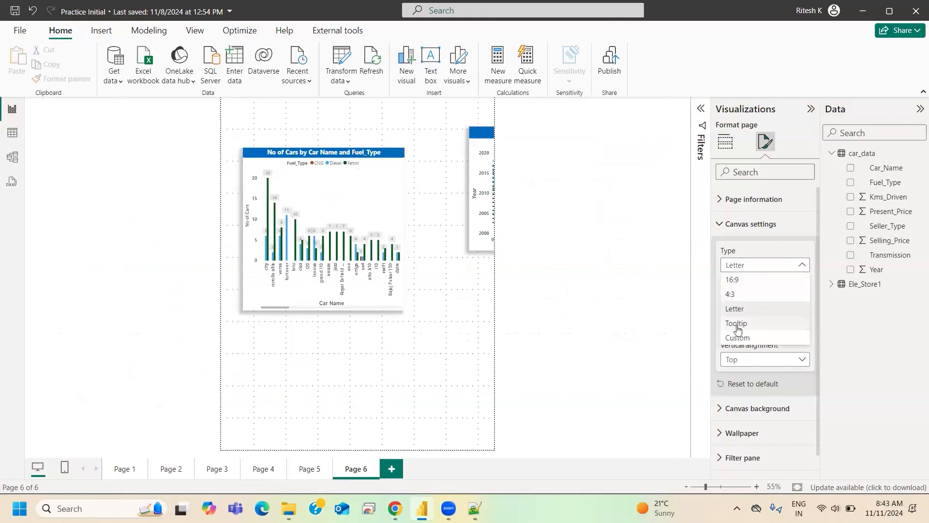
left_click(737, 323)
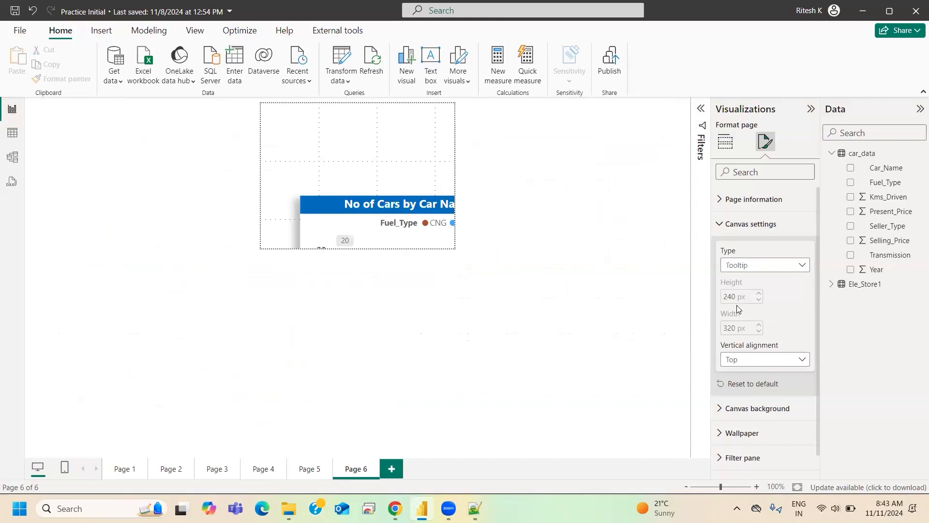
left_click(753, 265)
left_click(736, 340)
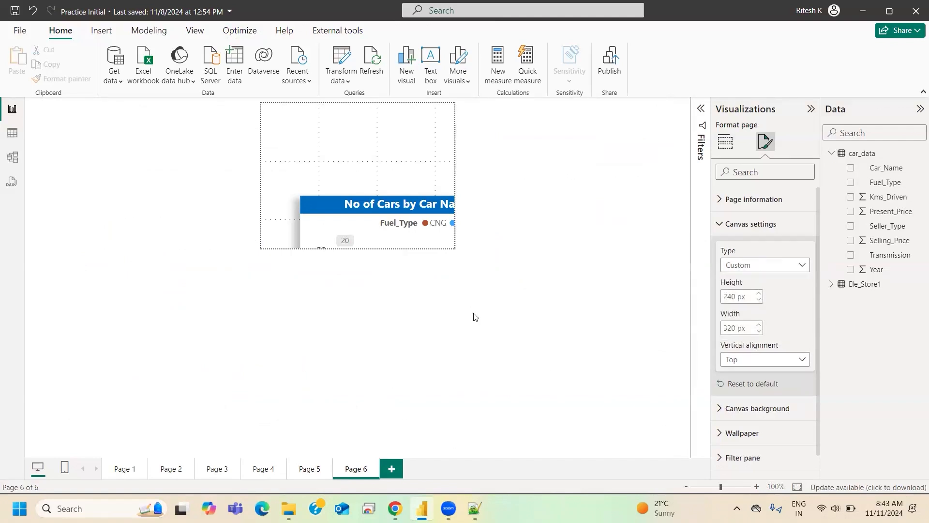
left_click(765, 265)
left_click(732, 281)
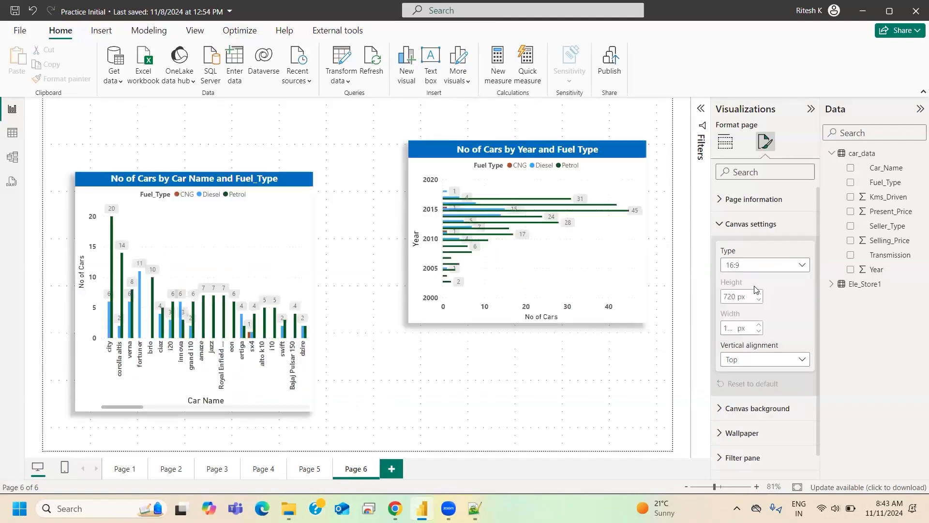
- Switch the canvas type to Custom once more and restore it to 16:9
left_click(732, 266)
left_click(740, 338)
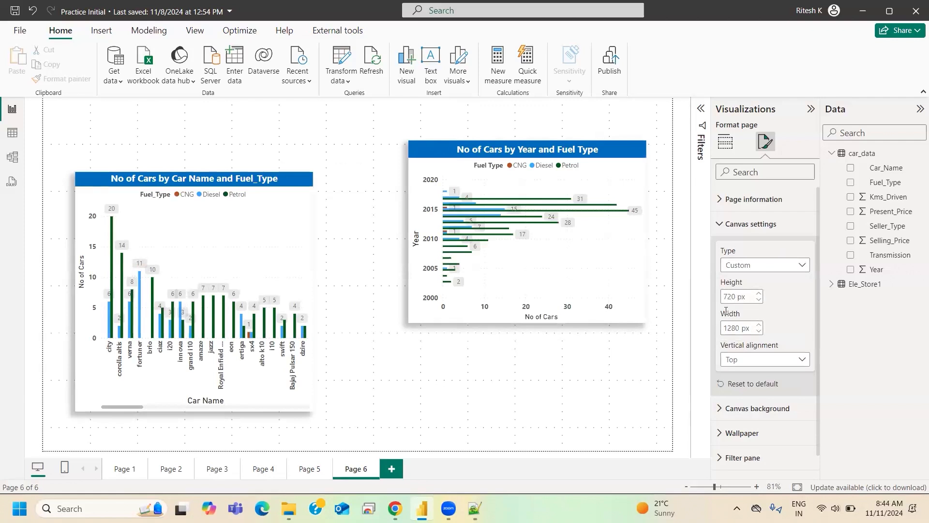
left_click(749, 264)
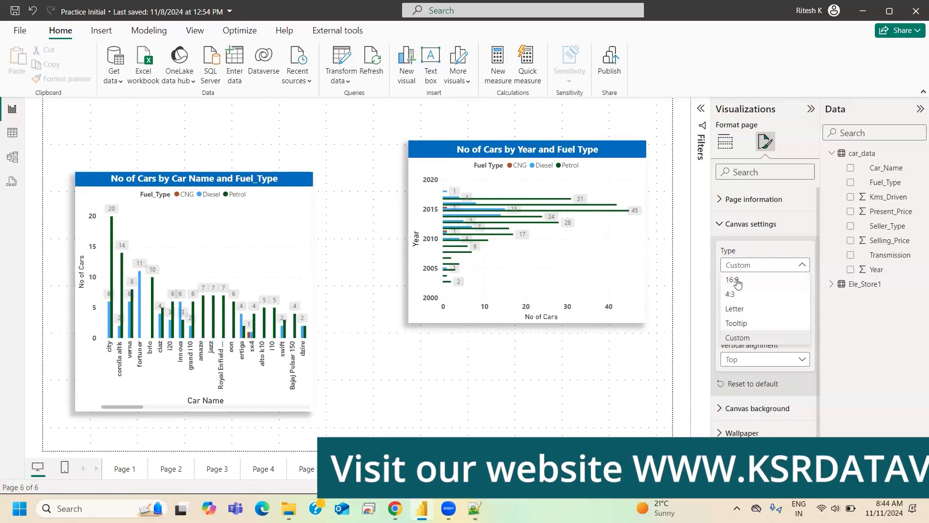
left_click(750, 281)
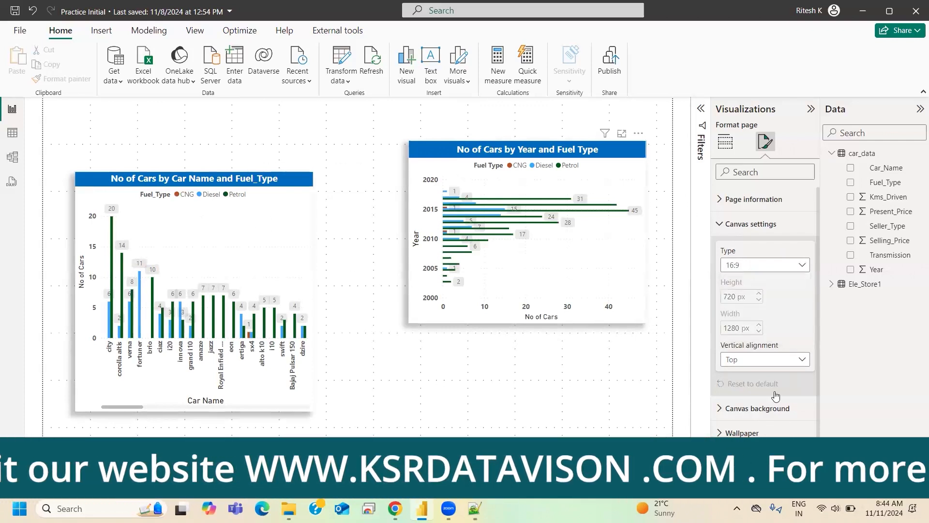
- Move the column chart to the page's lower-left corner, shorten it from its upper edge, and place the bar chart beside it
left_click_drag(193, 192, 174, 232)
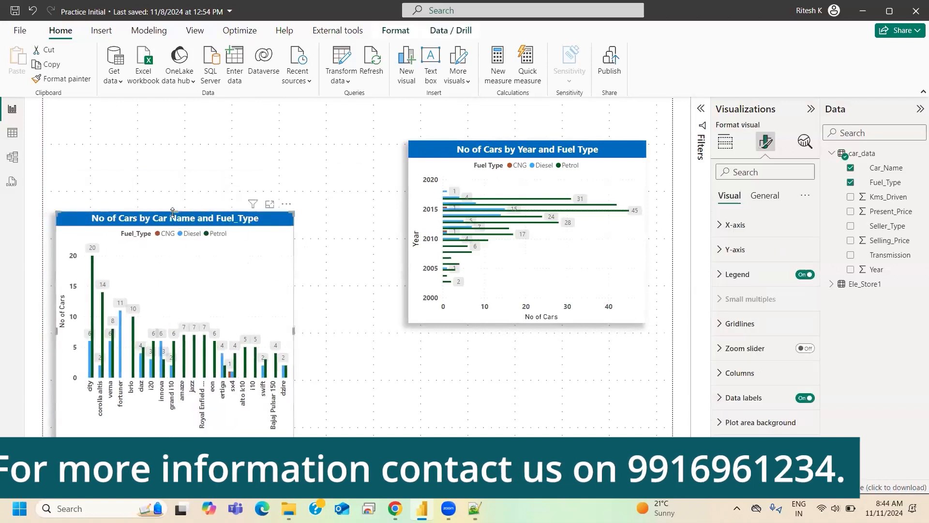
left_click_drag(163, 293, 168, 241)
left_click_drag(435, 135, 340, 244)
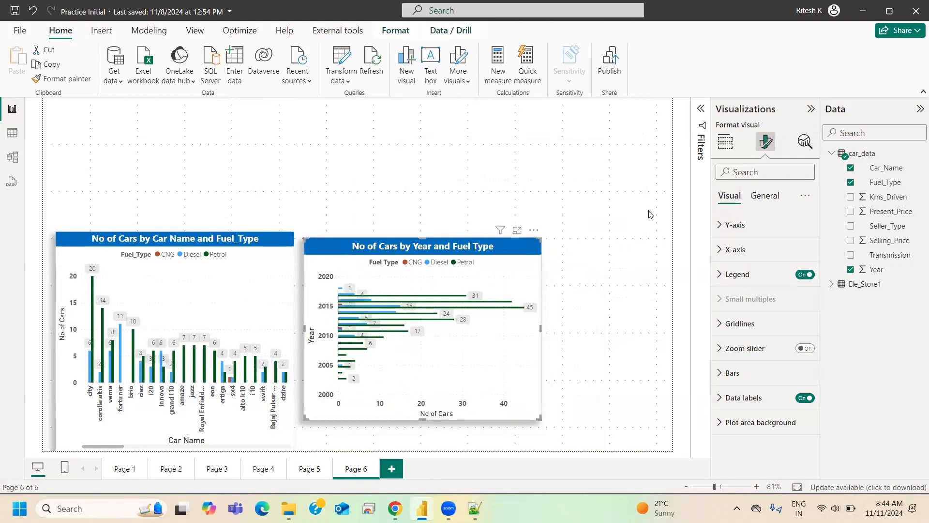
- Deselect the bar chart and set the report page's canvas type to Custom
left_click(772, 196)
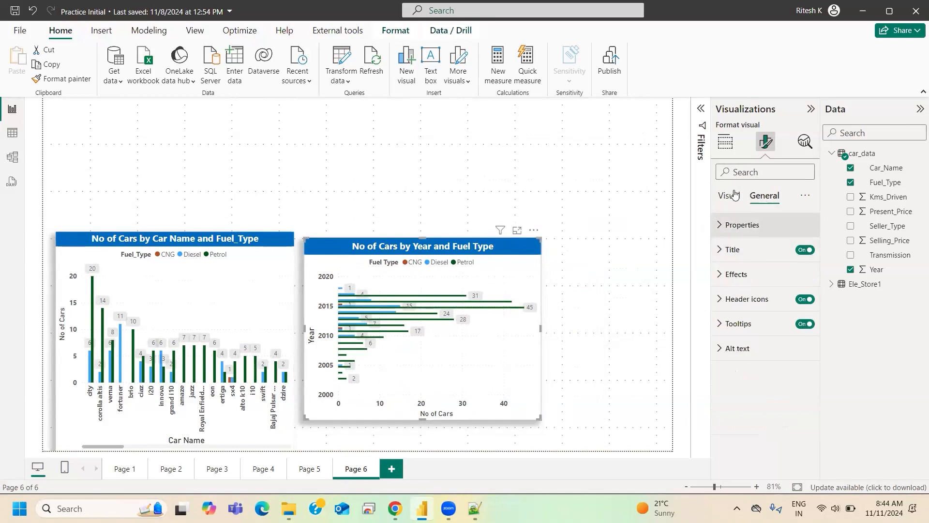
left_click(624, 176)
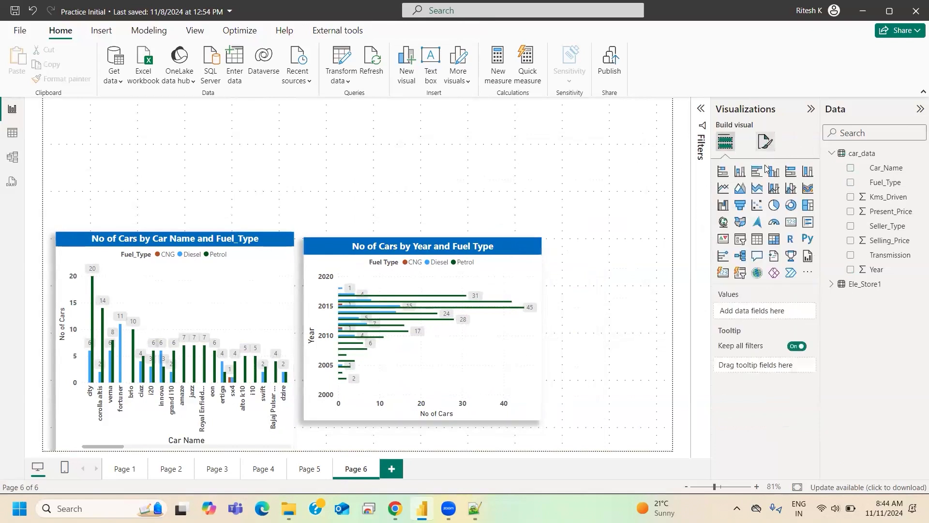
left_click(766, 141)
left_click(749, 224)
left_click(738, 265)
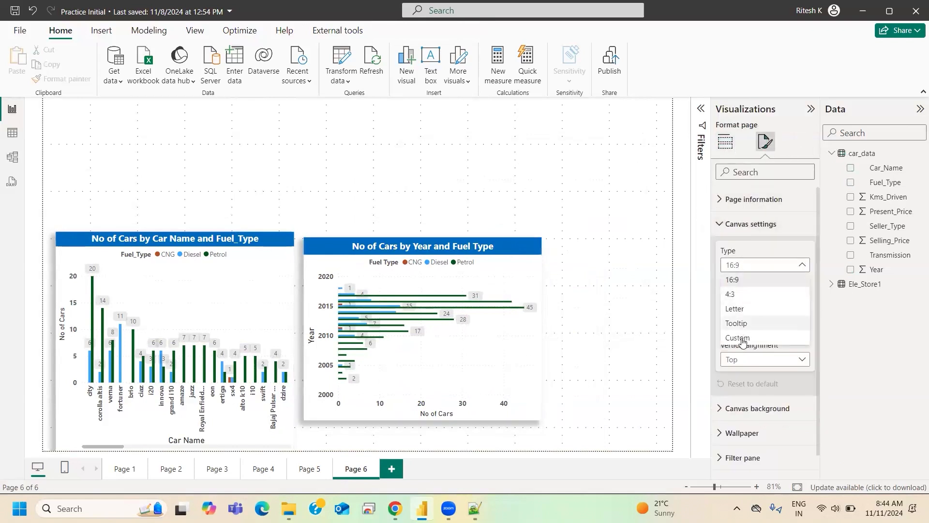
left_click(737, 338)
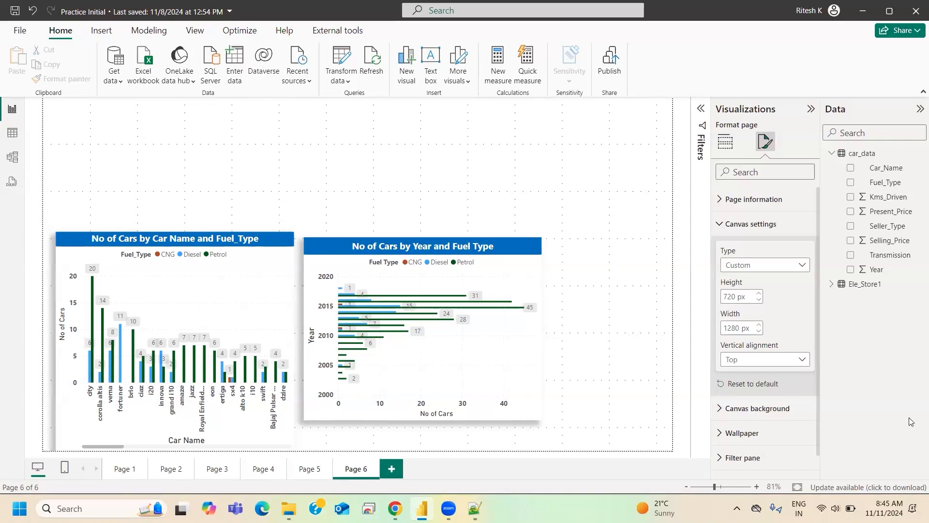
- Set the custom canvas height to 1000 px and its width to 1400 px
left_click(729, 297)
type("1000")
key("Return")
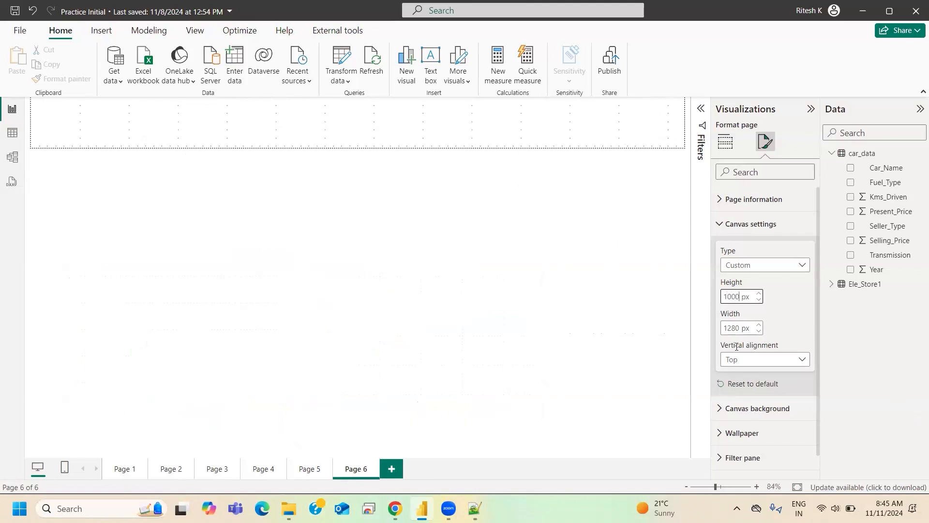
left_click(729, 328)
type("1400")
key("Return")
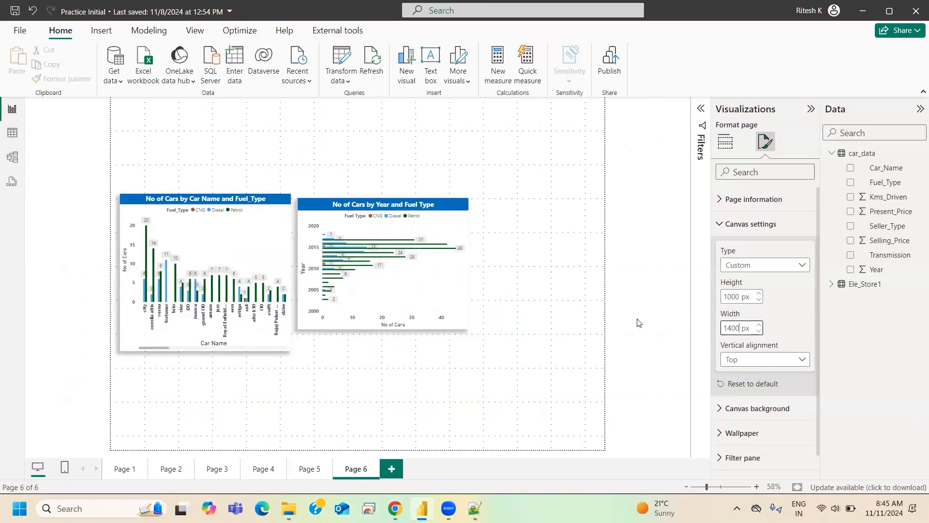
- Move the column and bar charts side by side to the bottom of the enlarged canvas, shorten them to fit, and deselect them
left_click_drag(235, 204, 202, 344)
left_click_drag(392, 301, 393, 422)
left_click_drag(385, 331, 387, 346)
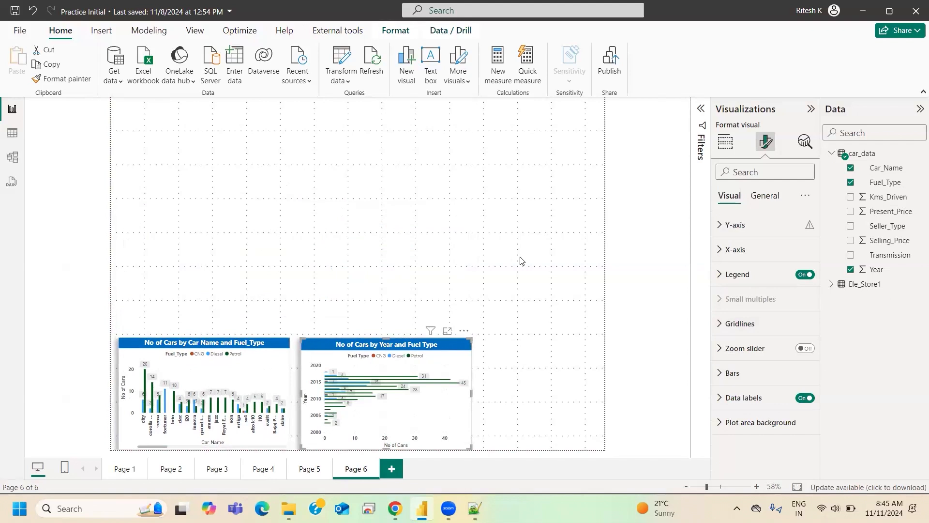
left_click(638, 188)
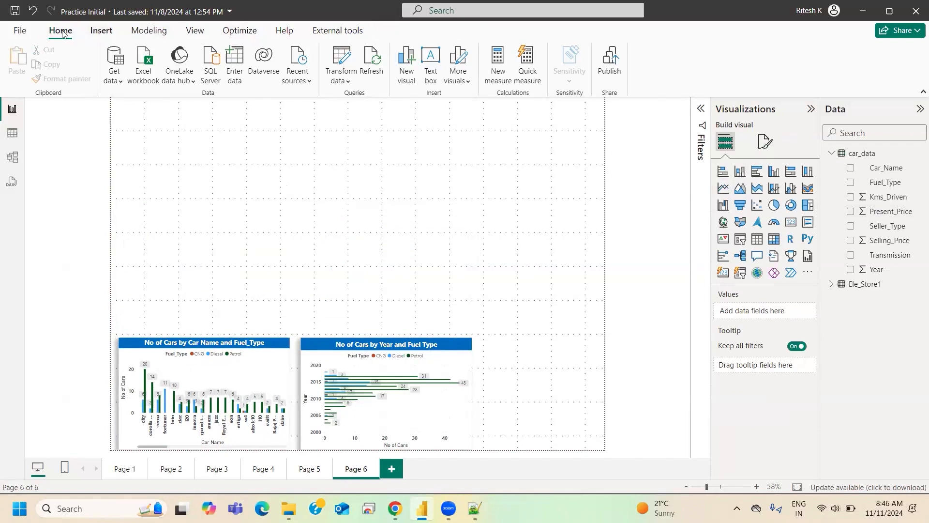
- Reopen the page's canvas settings and switch the page view to Actual size
left_click(194, 30)
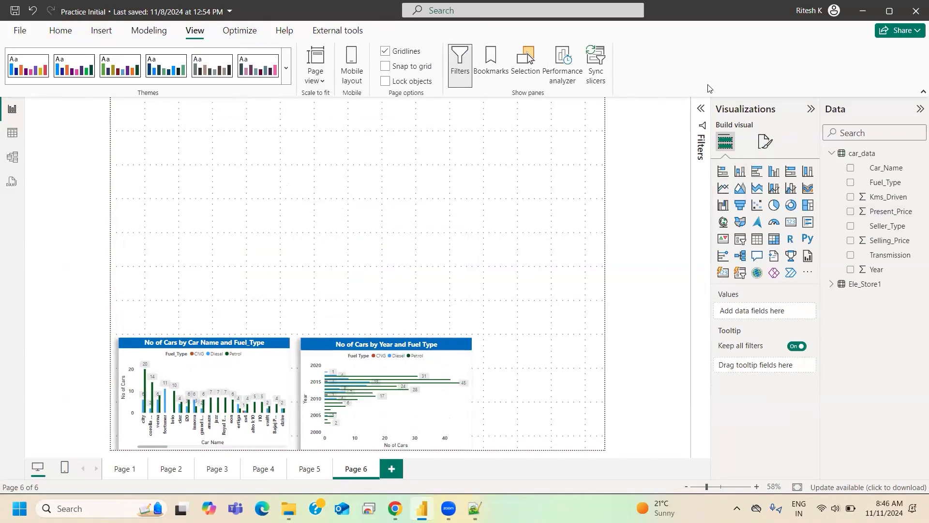
left_click(763, 152)
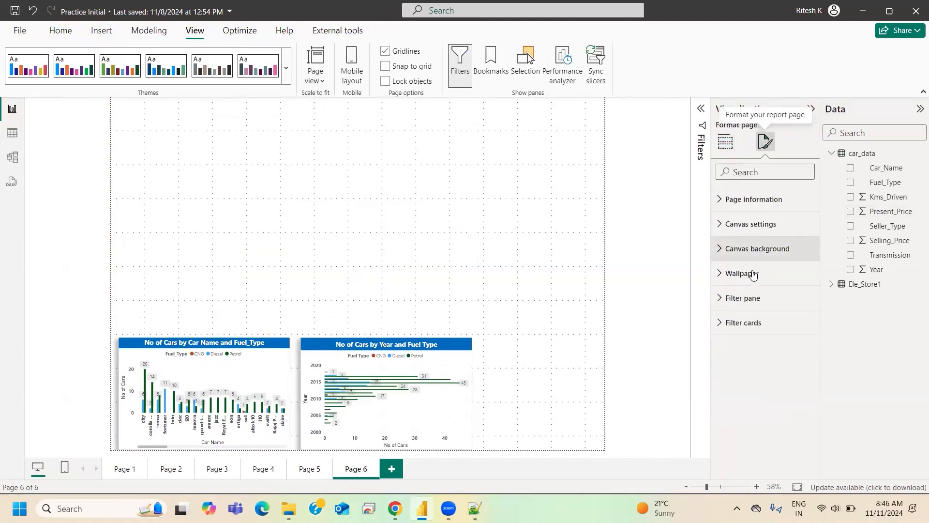
left_click(744, 229)
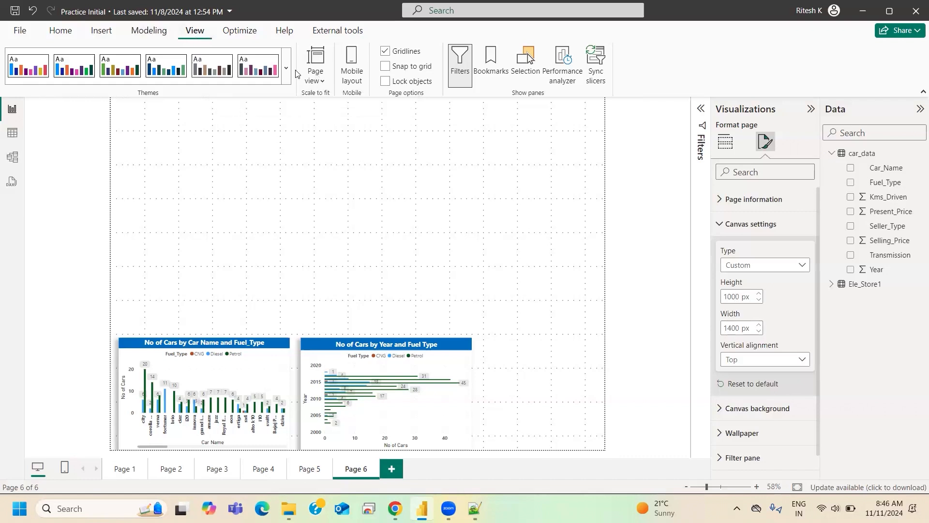
left_click(316, 66)
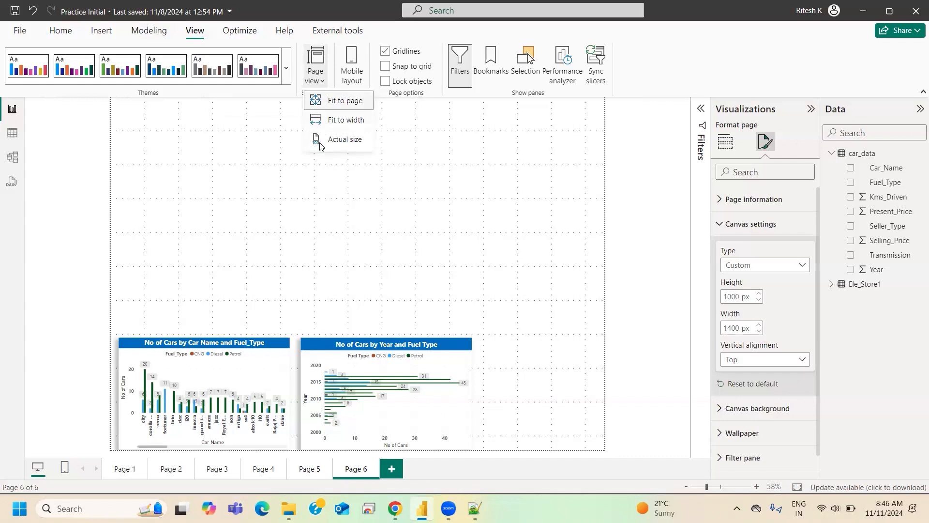
left_click(321, 141)
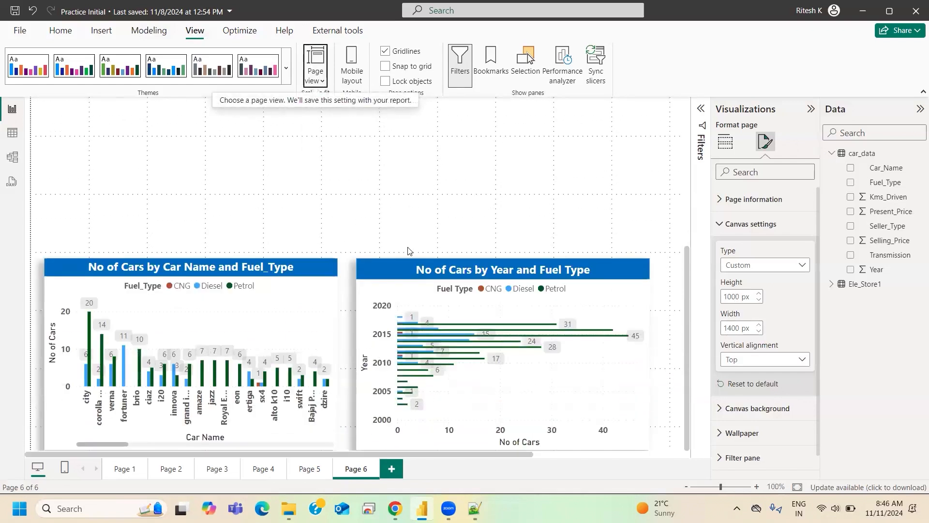
scroll(459, 307, "up", 3)
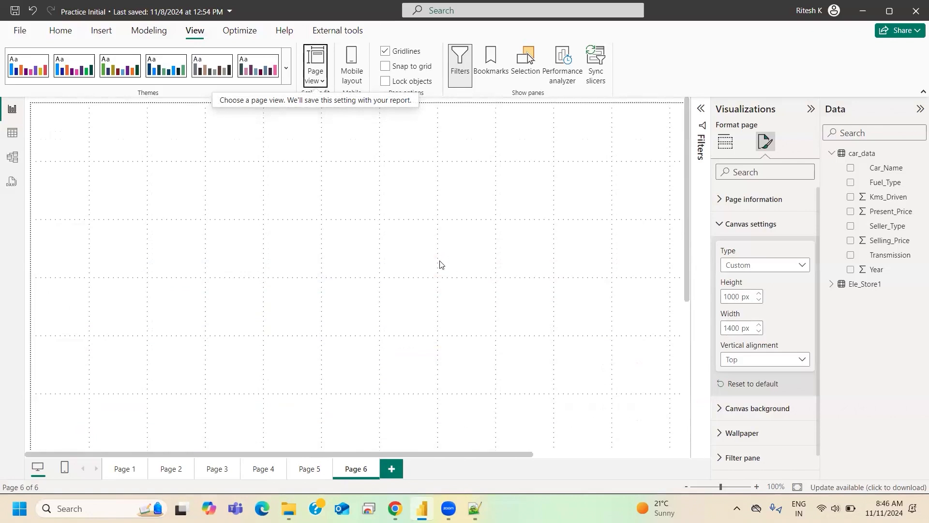
- Switch the page view to Fit to width and look over the whole page down to the charts
left_click(716, 488)
left_click(720, 487)
left_click(315, 73)
left_click(345, 117)
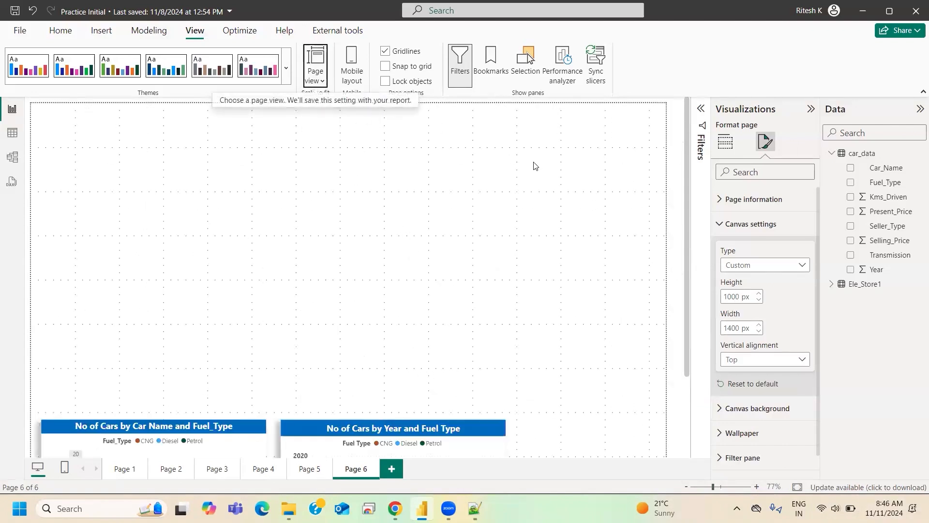
scroll(545, 313, "down", 1)
scroll(546, 313, "down", 2)
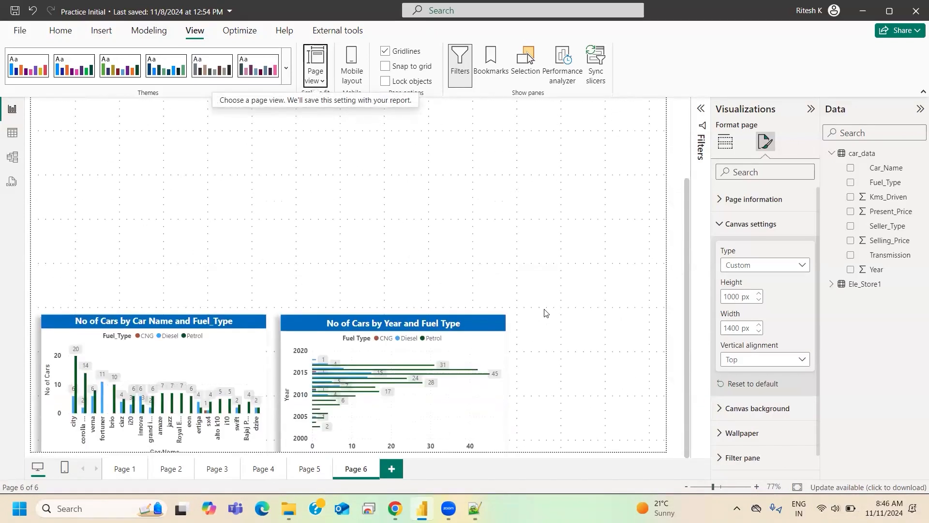
scroll(551, 304, "up", 3)
scroll(553, 300, "down", 3)
scroll(551, 300, "up", 3)
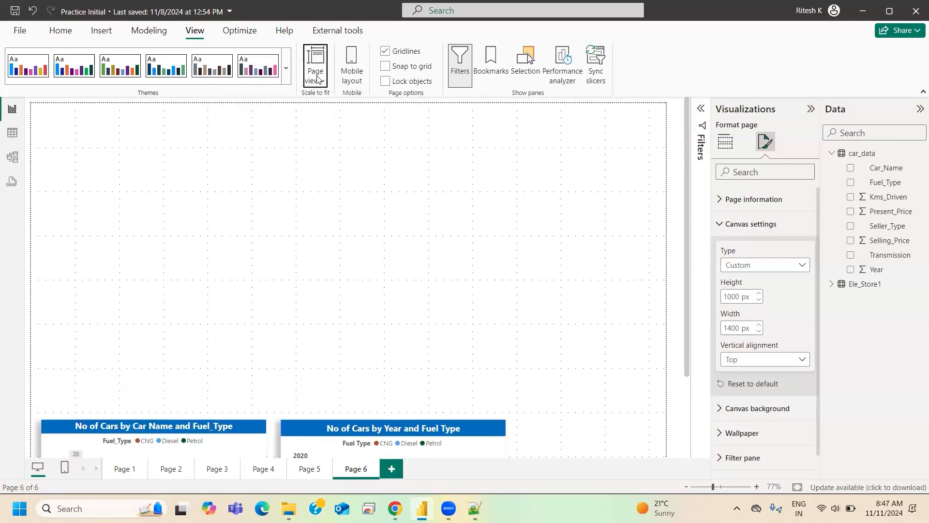
- Set the page view to Fit to page and collapse the canvas settings
left_click(315, 72)
left_click(331, 102)
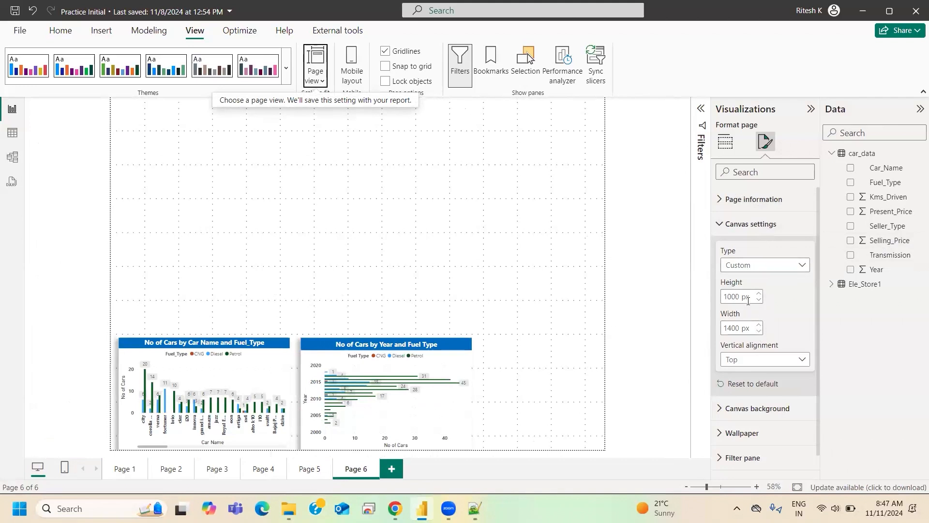
left_click(745, 231)
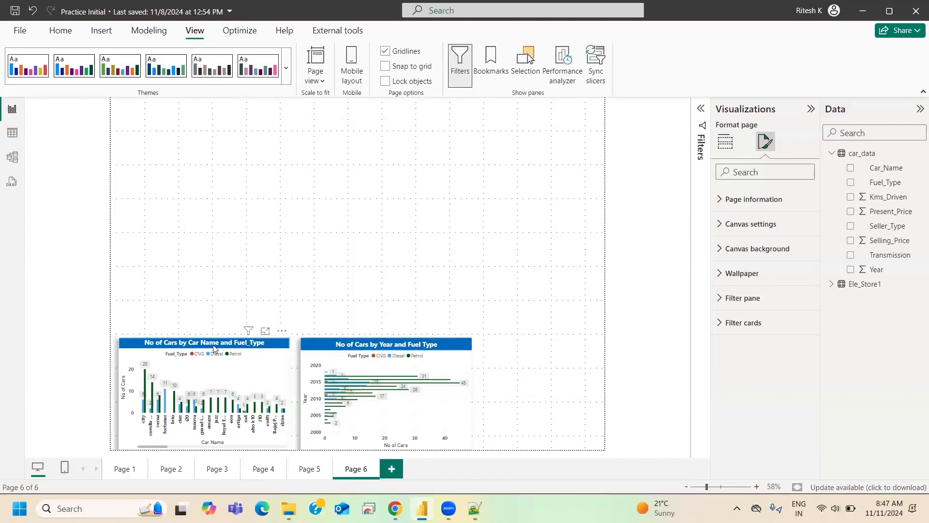
- Move the column and bar charts side by side up to the middle of the canvas and deselect them
left_click_drag(209, 345, 224, 200)
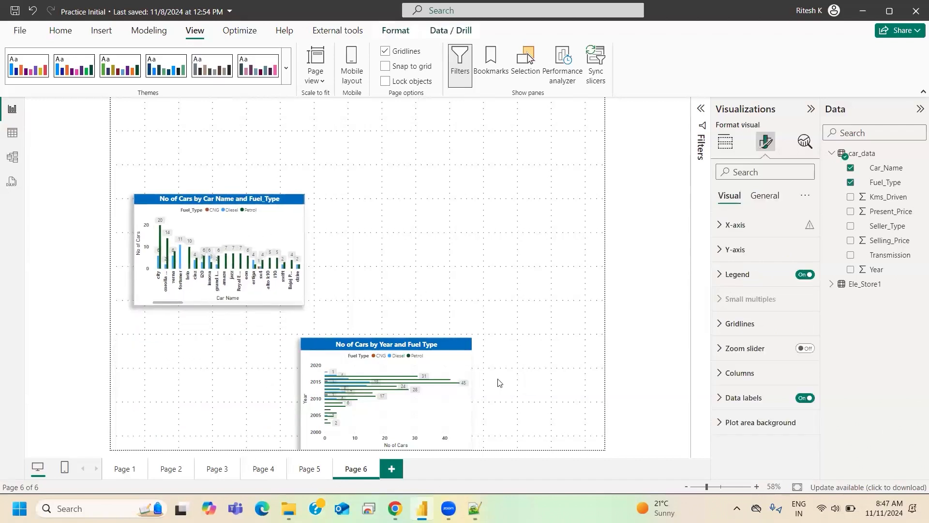
left_click_drag(406, 346, 431, 196)
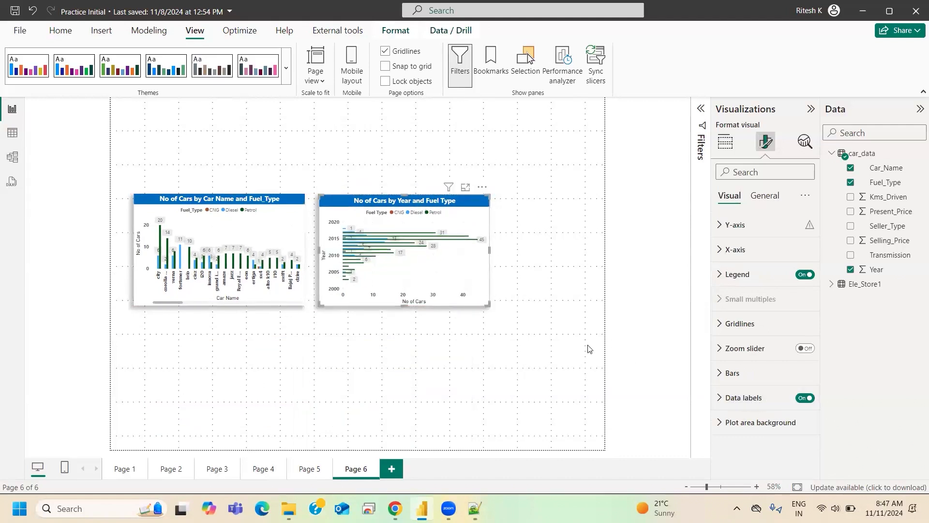
left_click(530, 157)
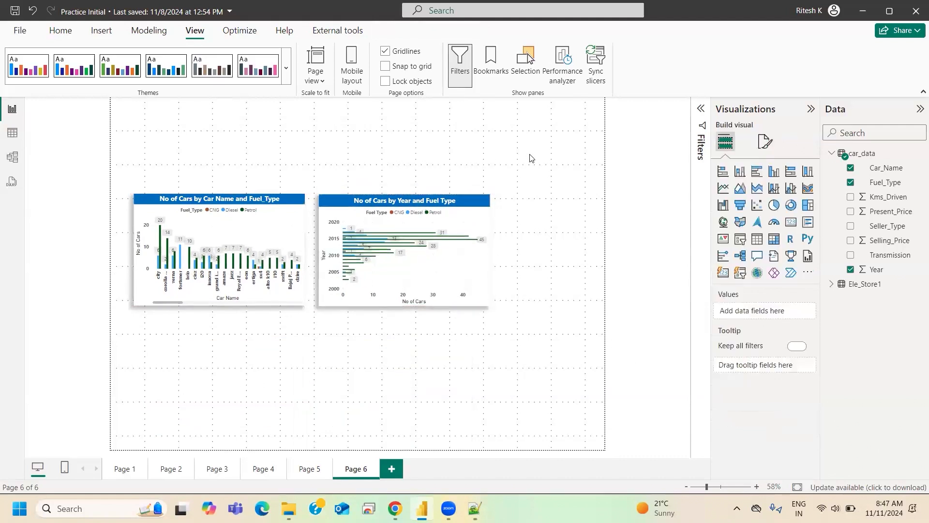
- Set the page's canvas background color to the recent light blue and its transparency to 75%
left_click(766, 141)
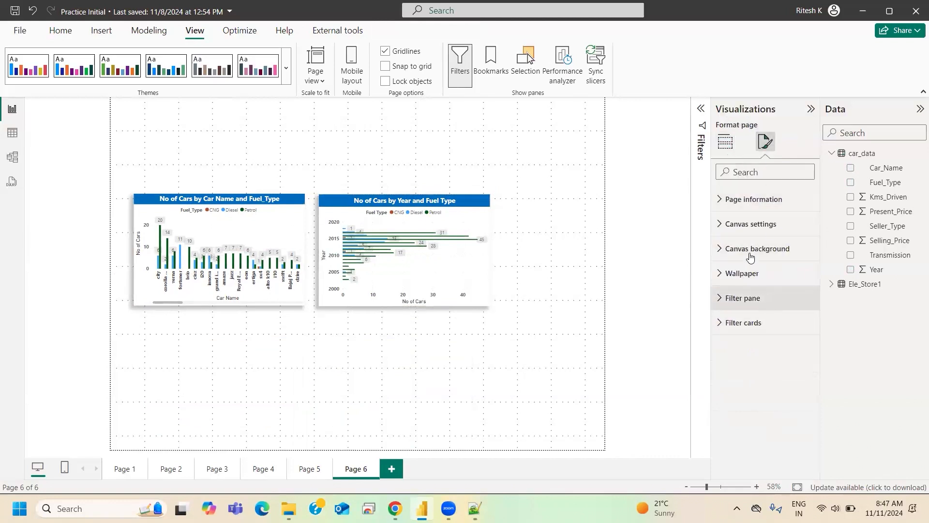
left_click(750, 257)
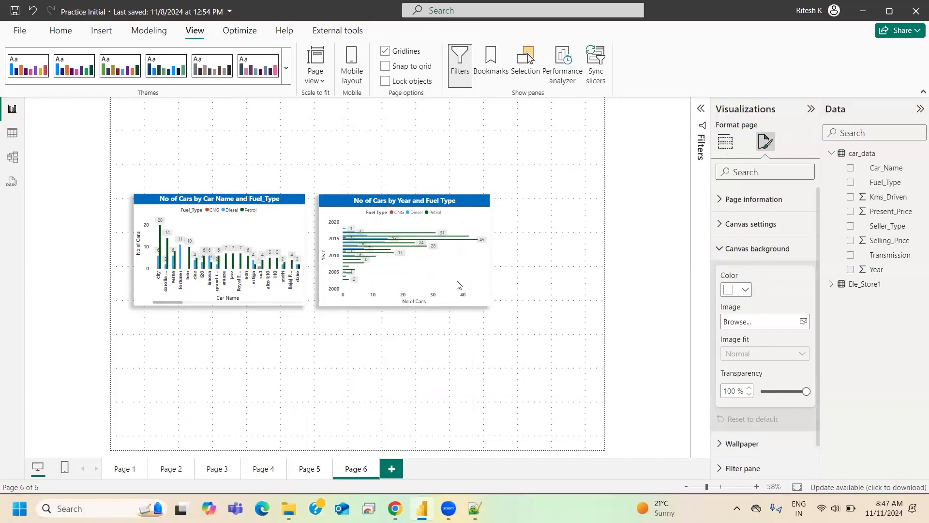
left_click(735, 290)
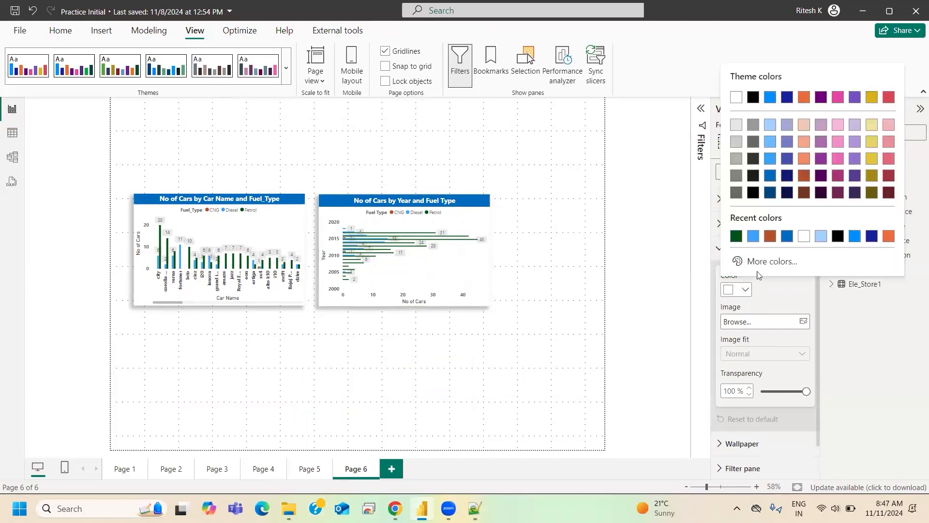
left_click(752, 237)
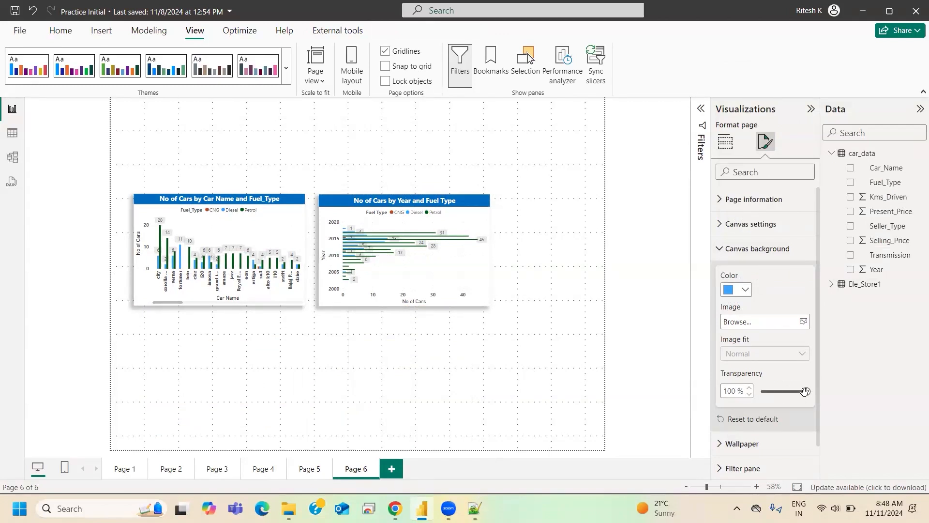
left_click_drag(806, 391, 784, 392)
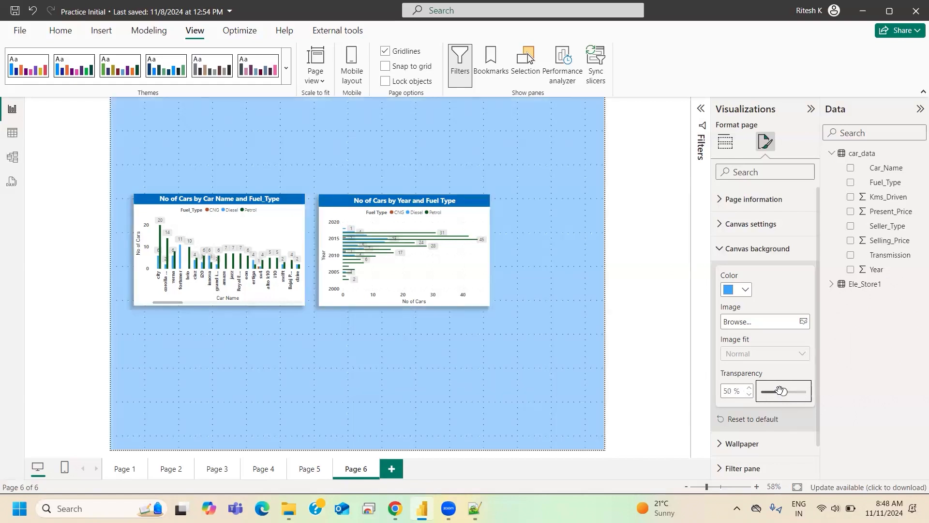
left_click_drag(786, 392, 795, 393)
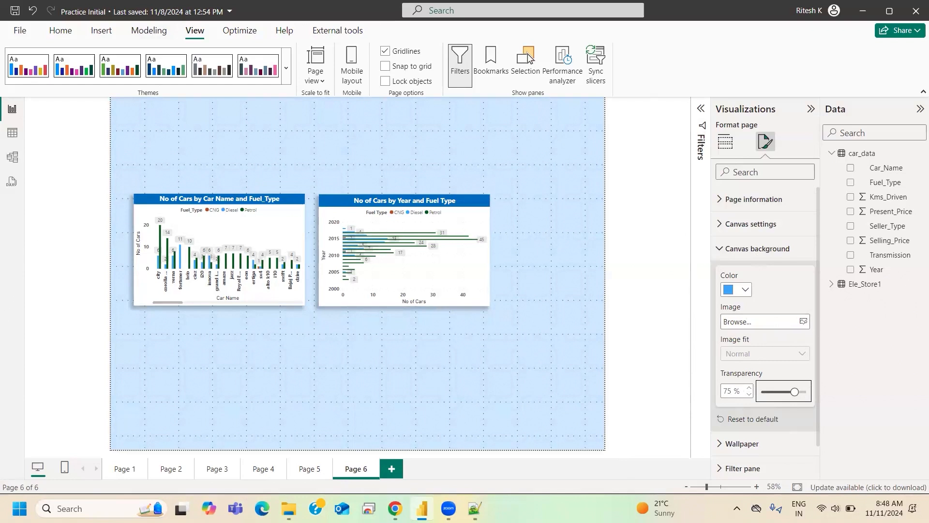
- Switch to Chrome and search Google Images for "cars" in a new tab
left_click(395, 508)
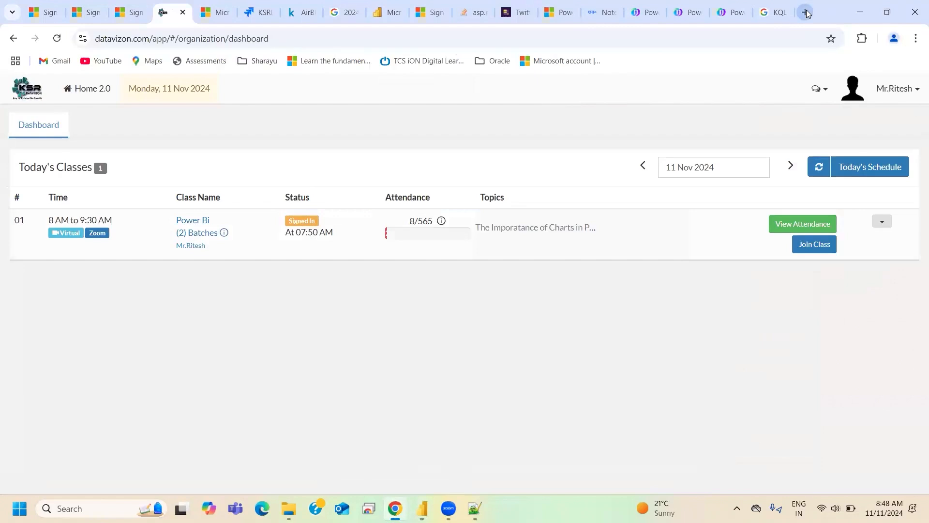
left_click(806, 12)
type("cars")
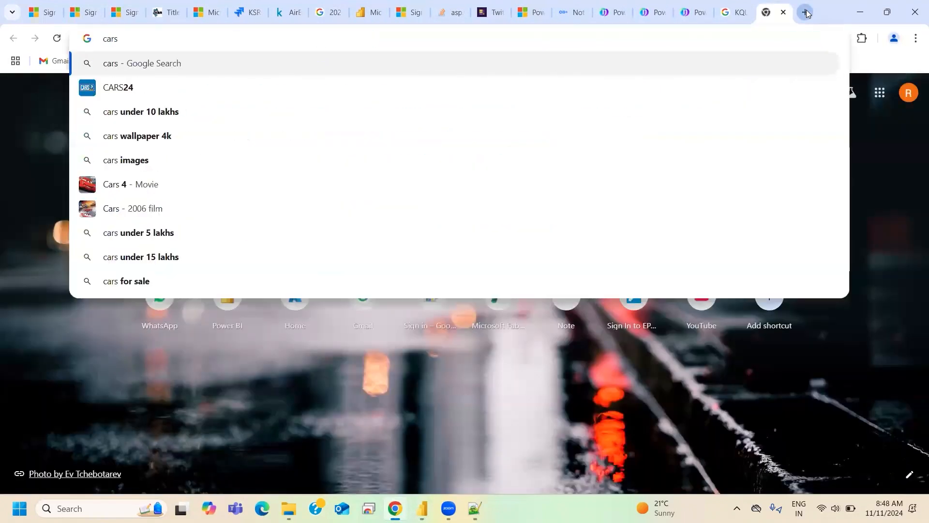
key("Return")
left_click(153, 139)
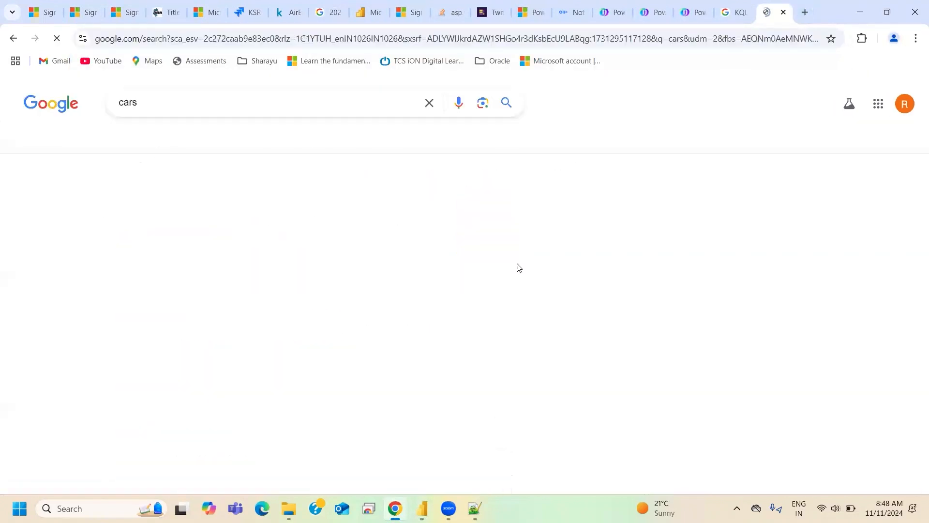
- Look through the car image results for a picture suitable as the report page's background
scroll(537, 342, "down", 2)
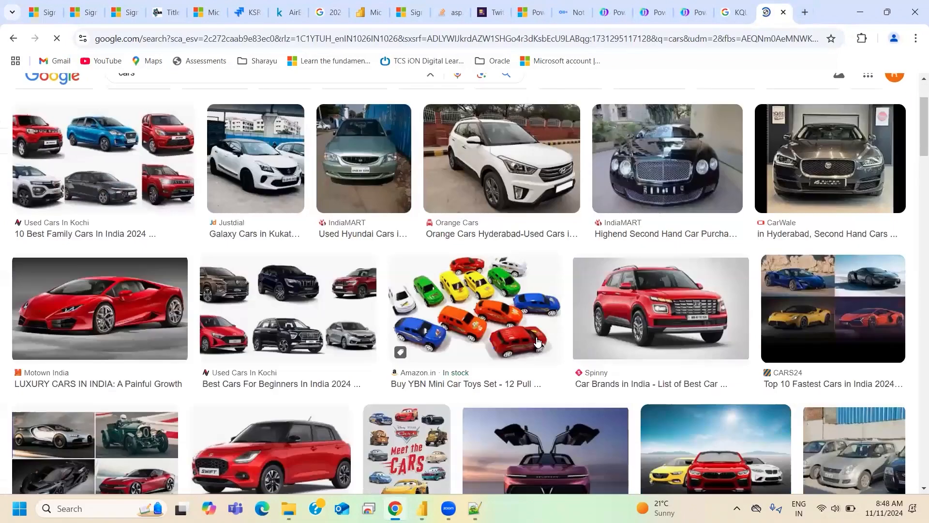
scroll(311, 336, "up", 2)
scroll(311, 336, "down", 5)
scroll(403, 308, "down", 7)
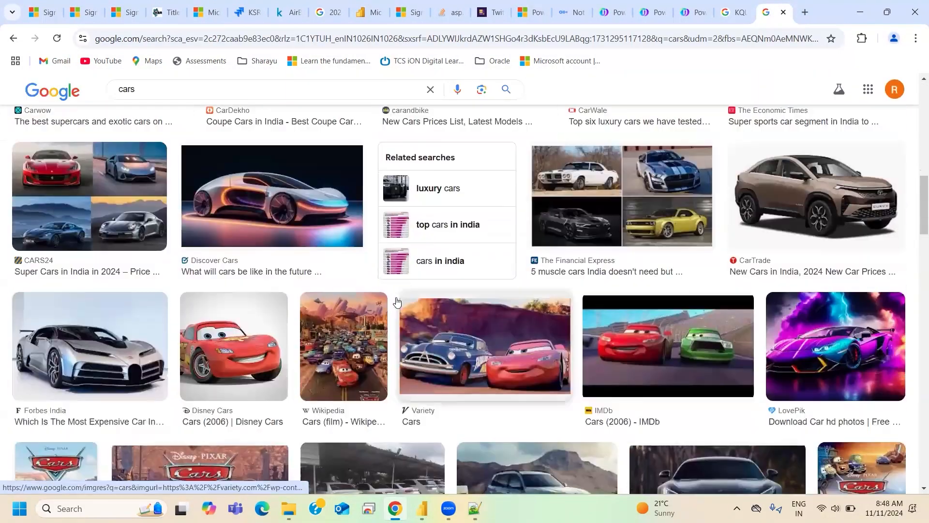
scroll(397, 302, "down", 3)
scroll(389, 369, "up", 4)
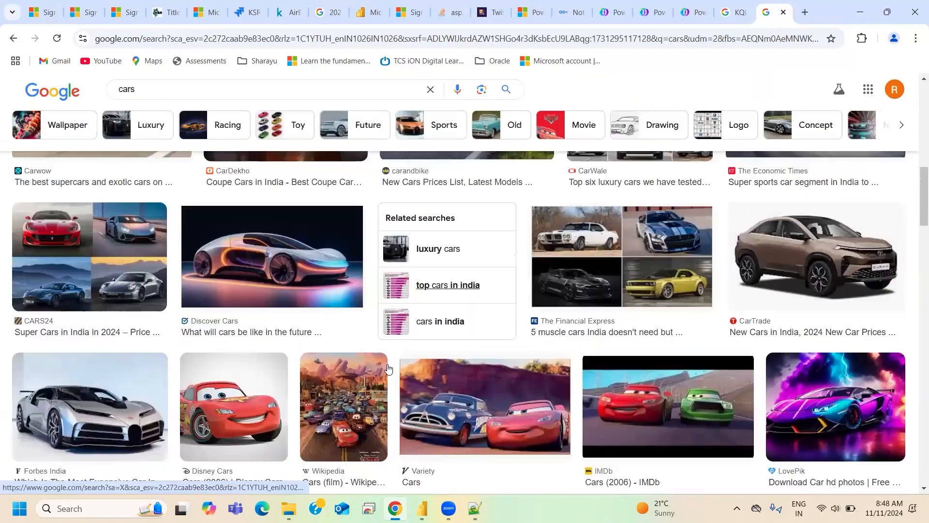
scroll(388, 369, "down", 5)
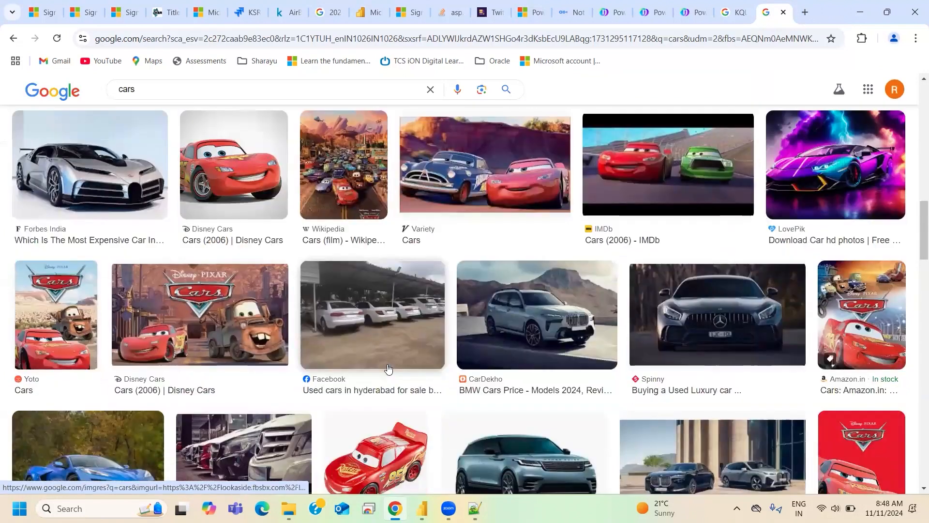
scroll(561, 336, "down", 12)
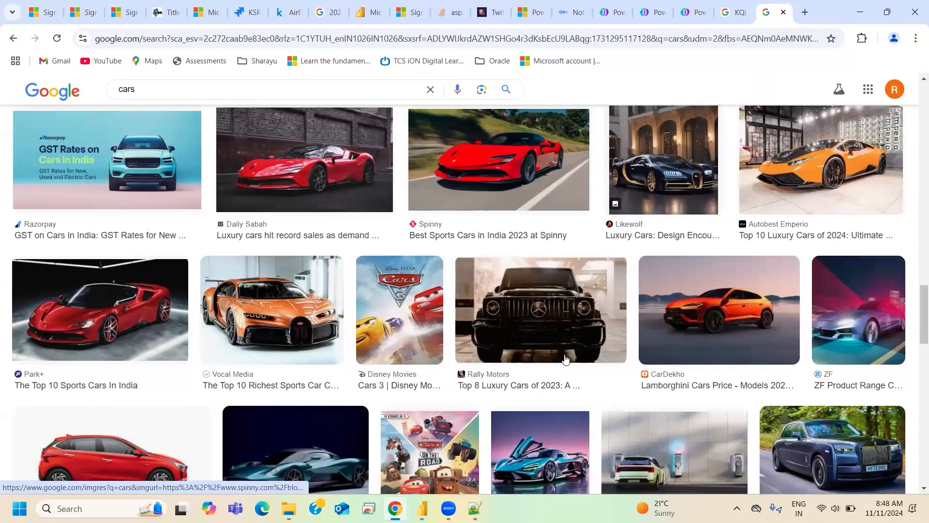
scroll(285, 316, "down", 5)
scroll(284, 316, "up", 2)
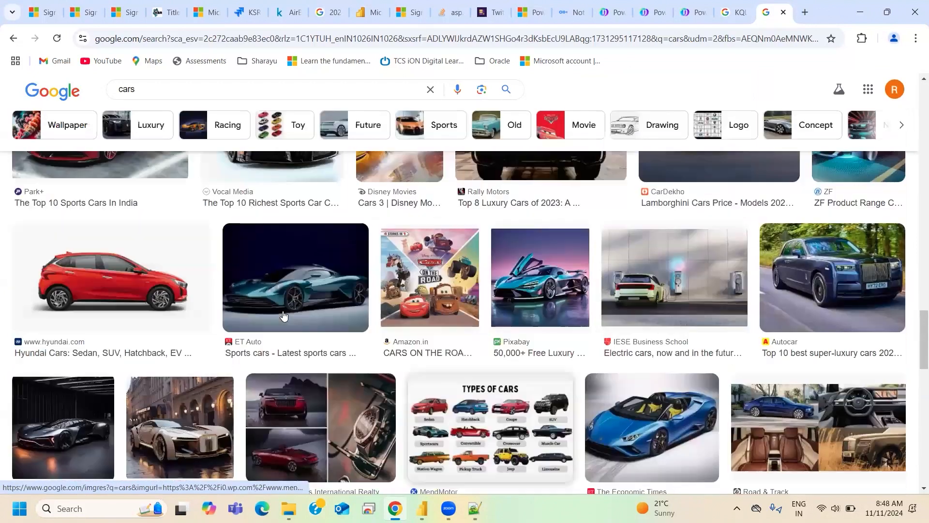
scroll(284, 316, "up", 5)
scroll(354, 344, "up", 7)
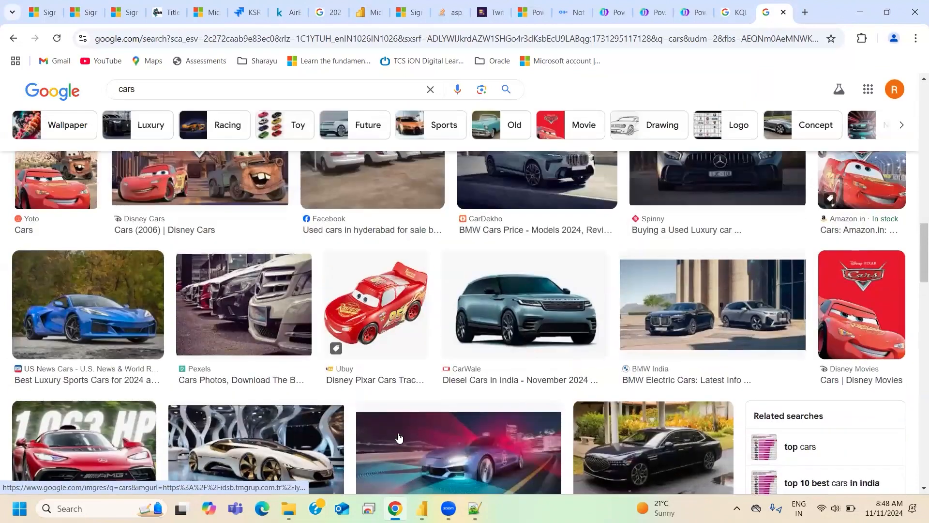
scroll(58, 387, "up", 6)
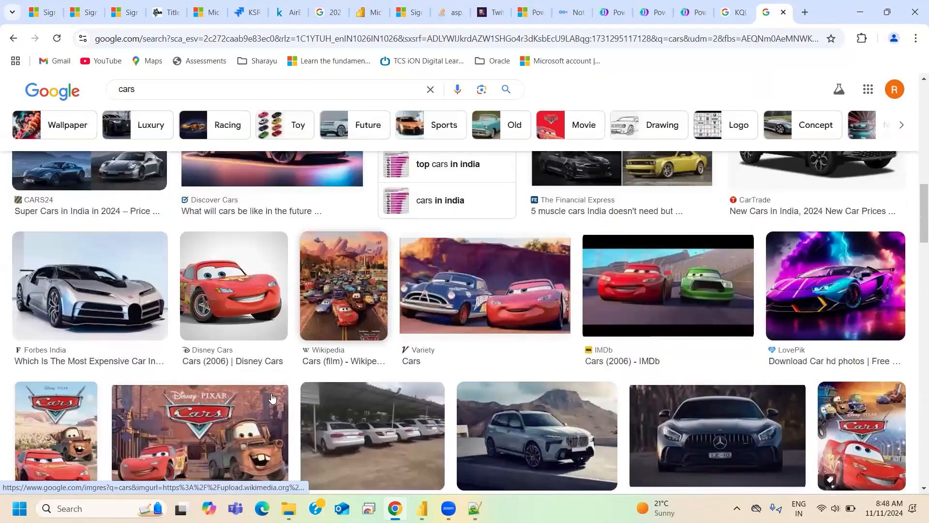
scroll(503, 53, "up", 5)
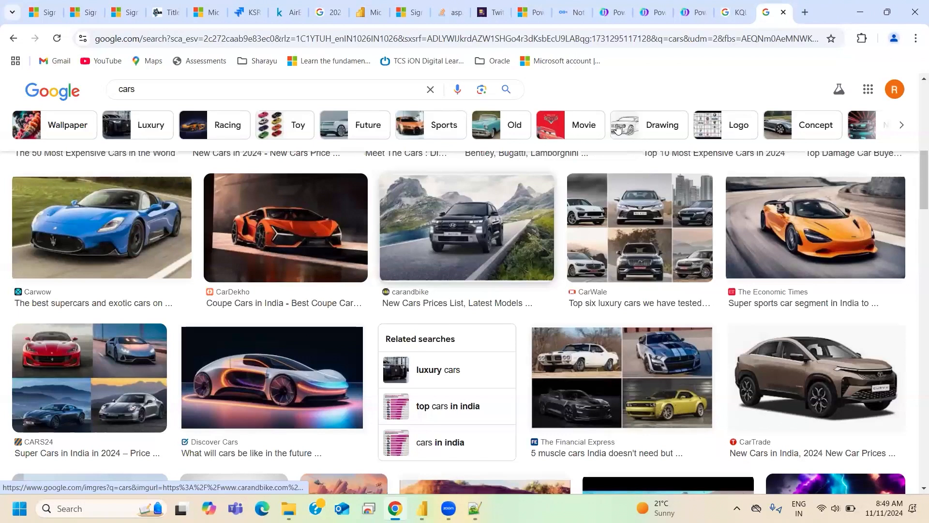
- Switch back to the Power BI report and toggle the page gridlines off and on again
key("alt+Tab")
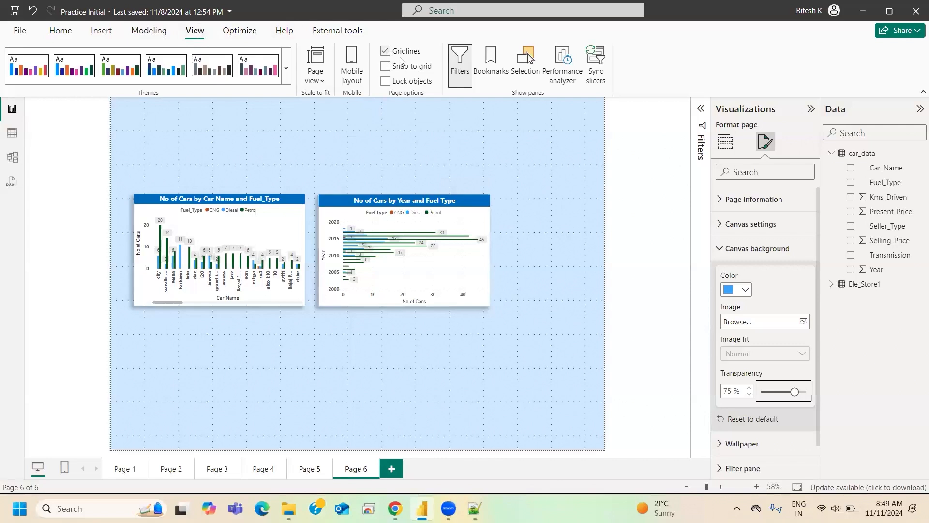
left_click(386, 52)
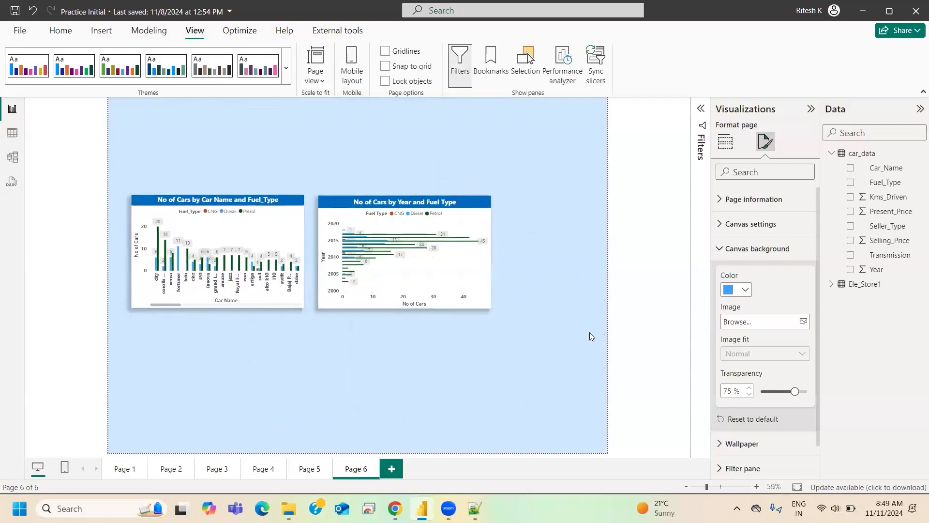
left_click(386, 51)
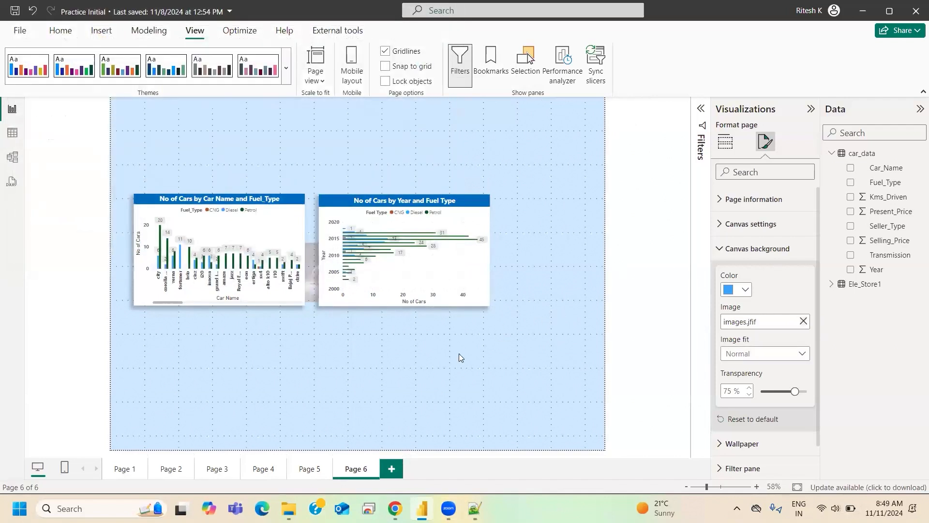
- Try Fit for the images.jfif canvas background, change its image fit to Fill, and set the background transparency to 67%
left_click(746, 361)
left_click(741, 386)
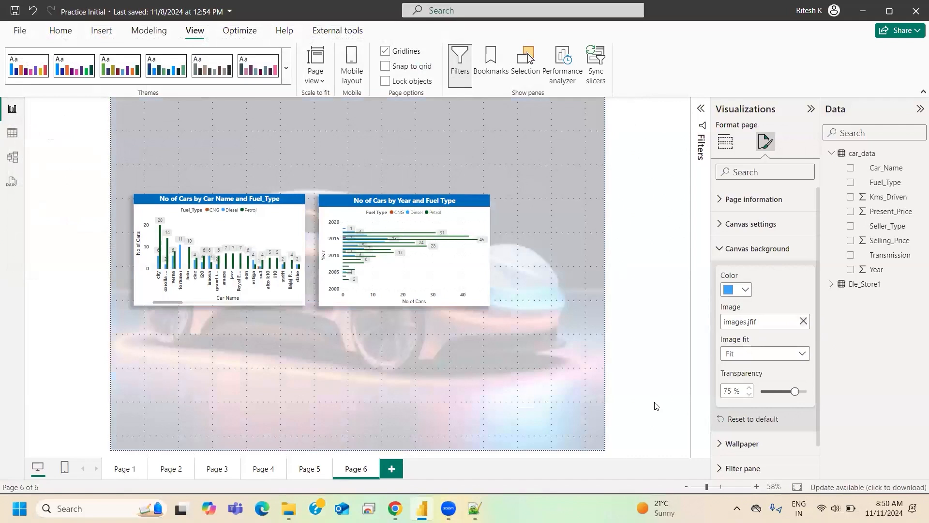
left_click(741, 353)
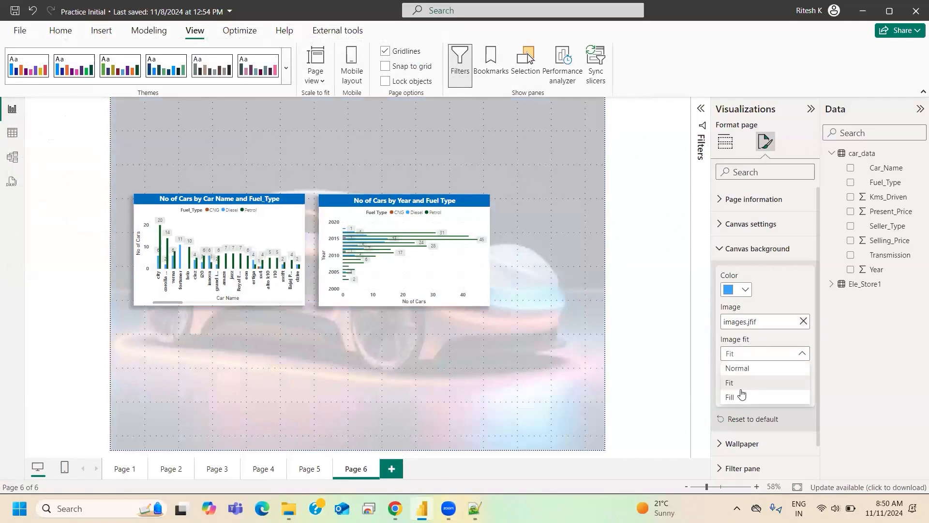
left_click(733, 398)
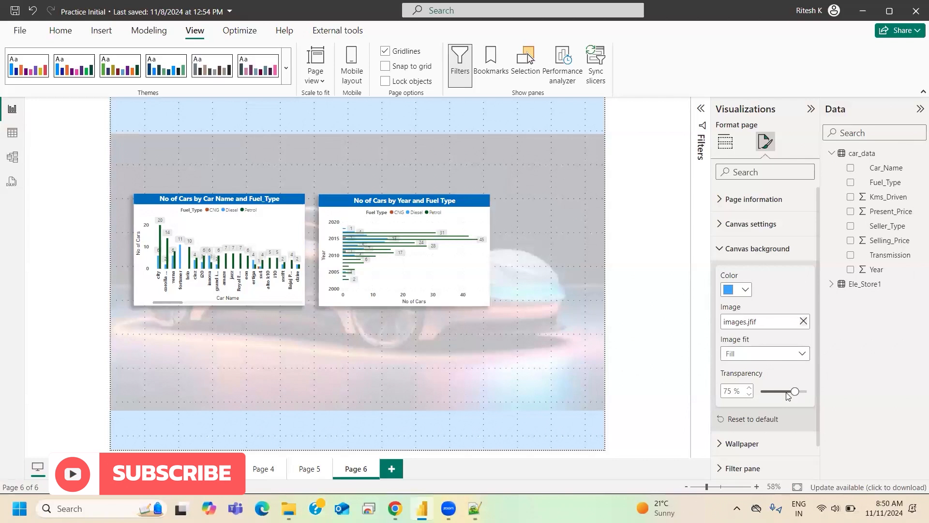
left_click_drag(794, 391, 791, 392)
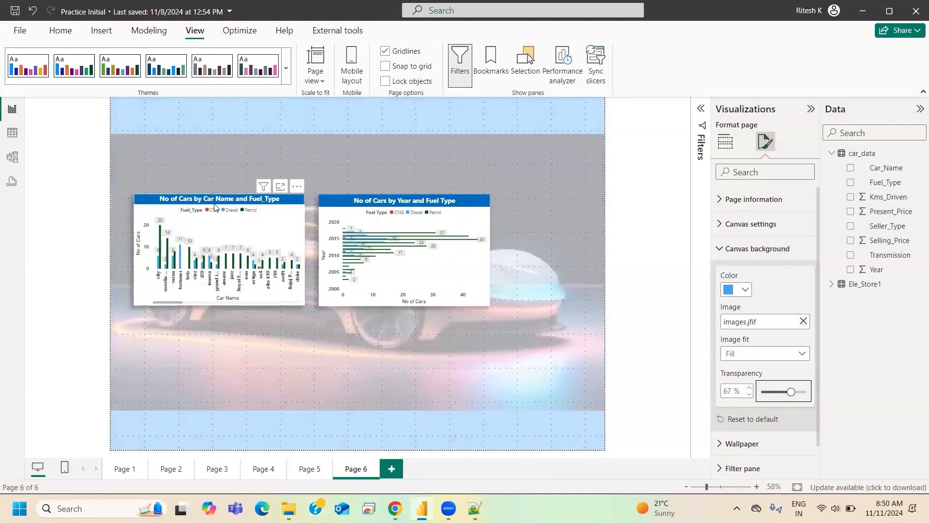
- Move the column chart to the lower left of the canvas and deselect it
left_click_drag(215, 206, 199, 318)
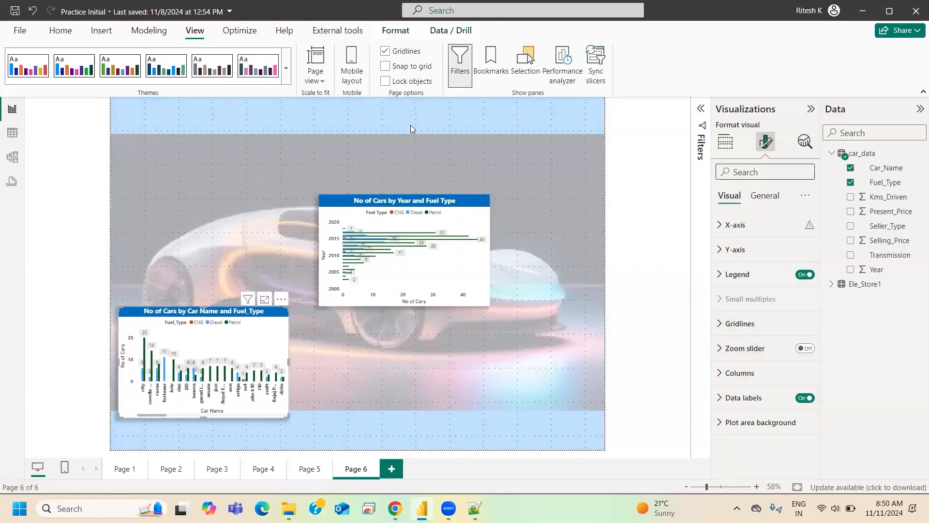
left_click(689, 153)
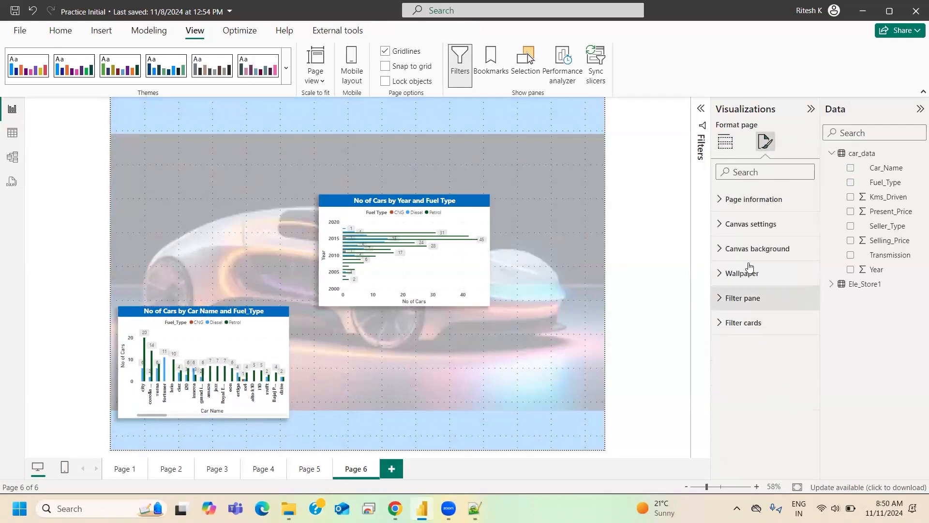
- Expand the wallpaper settings, remove images.jfif from the canvas background, and set the background color to white
left_click(749, 248)
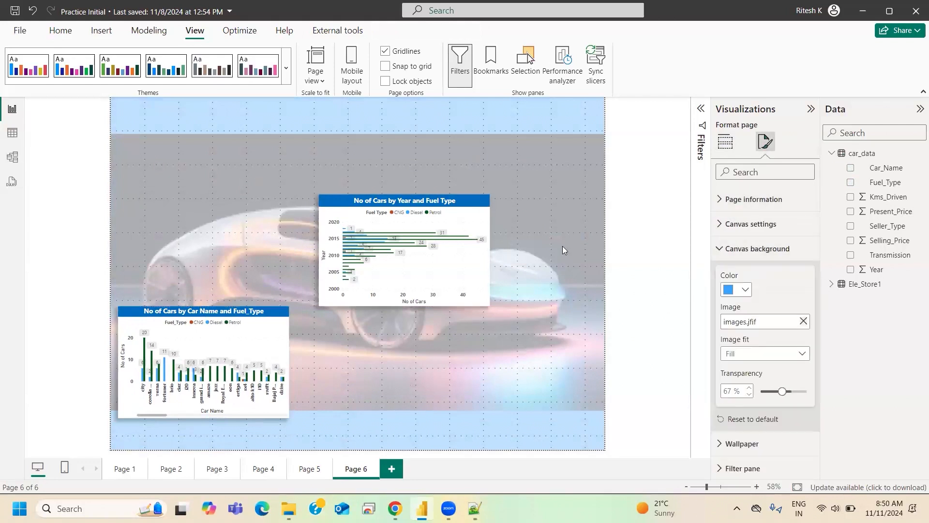
left_click(736, 249)
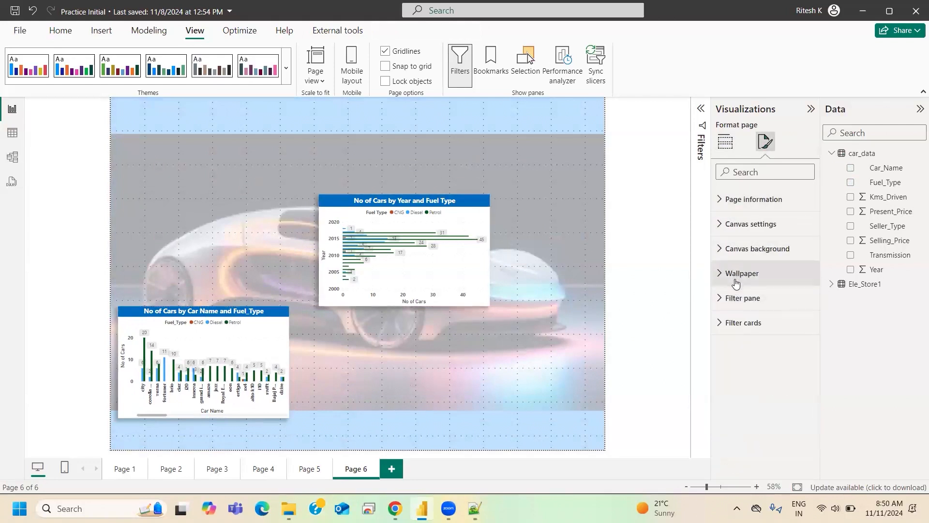
left_click(737, 273)
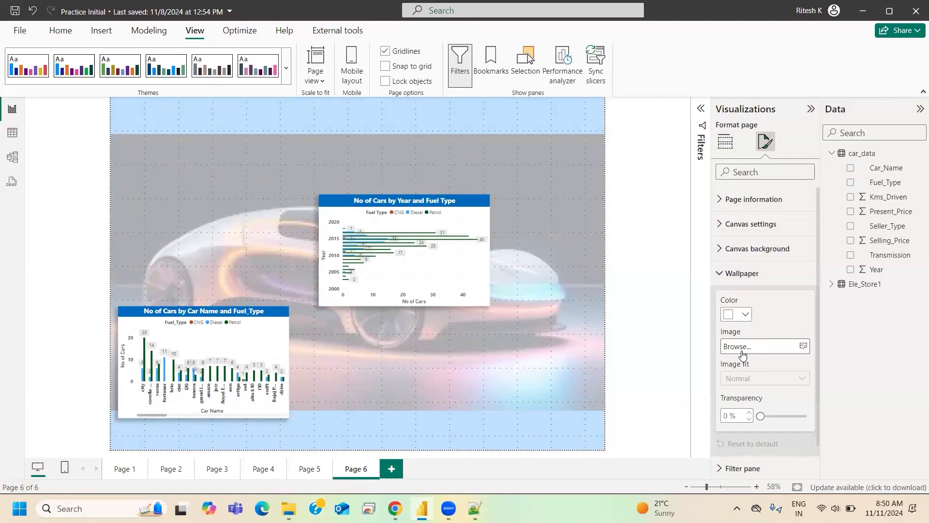
left_click(773, 249)
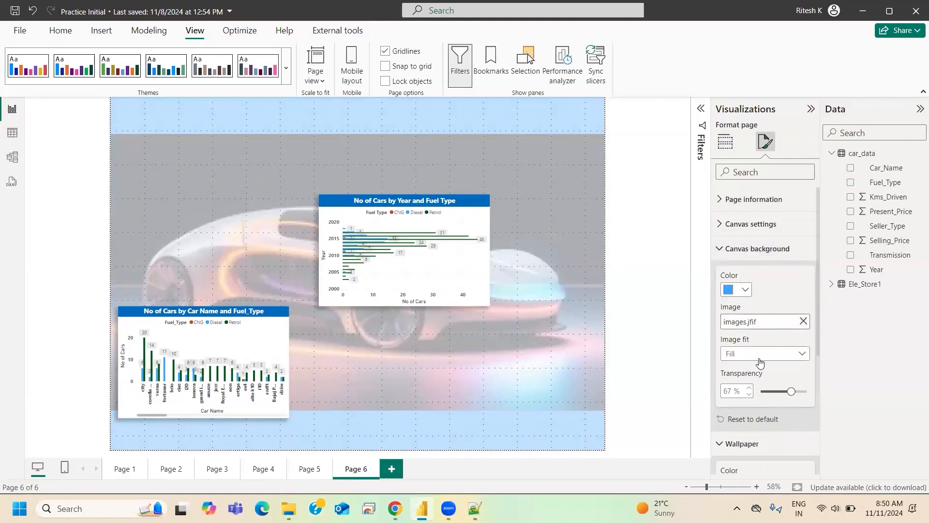
left_click(804, 322)
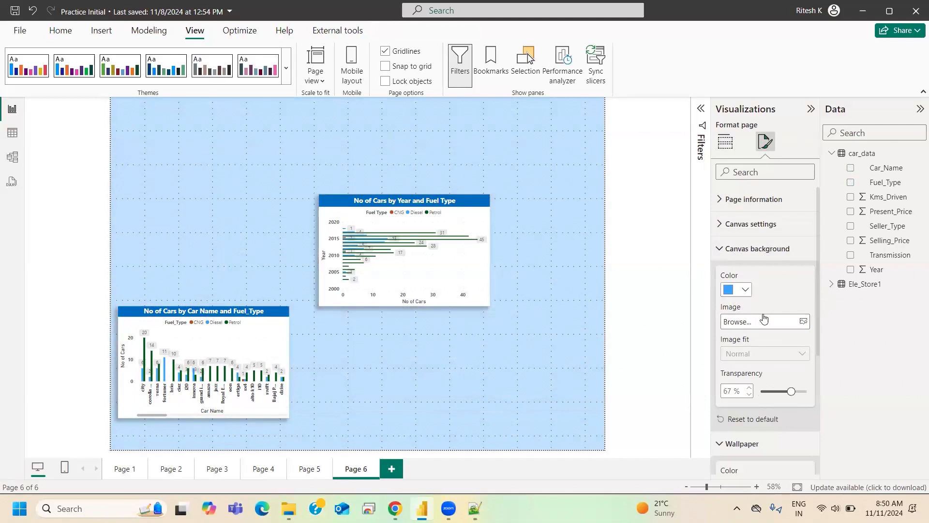
left_click(734, 289)
left_click(734, 95)
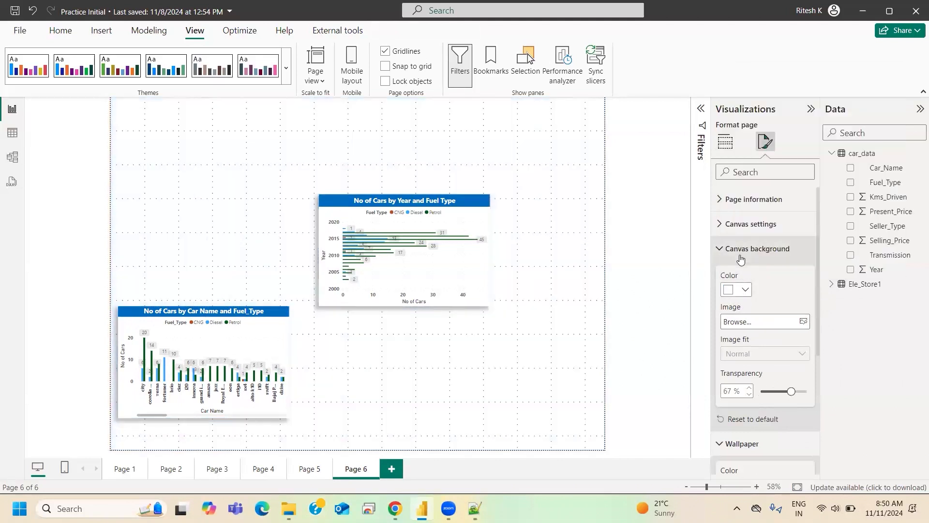
- Collapse the canvas background settings and try a light blue wallpaper color
left_click(758, 248)
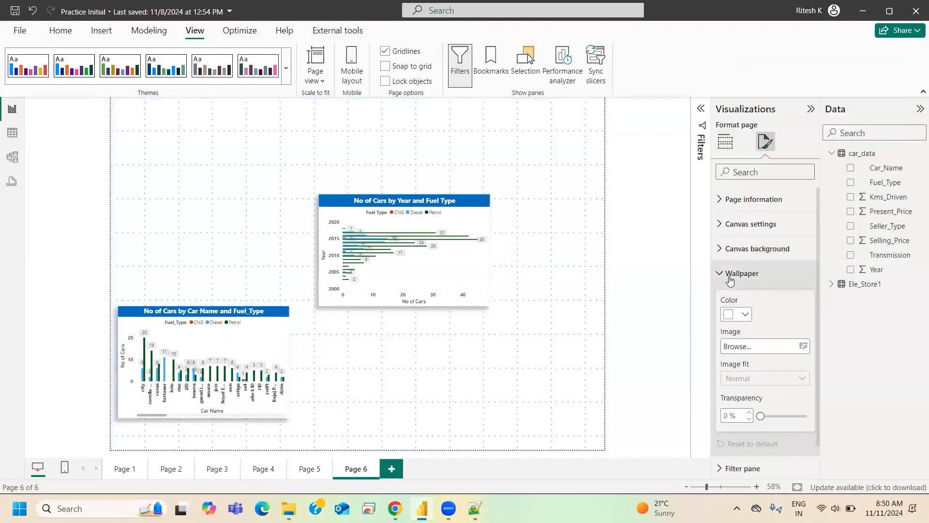
left_click(740, 316)
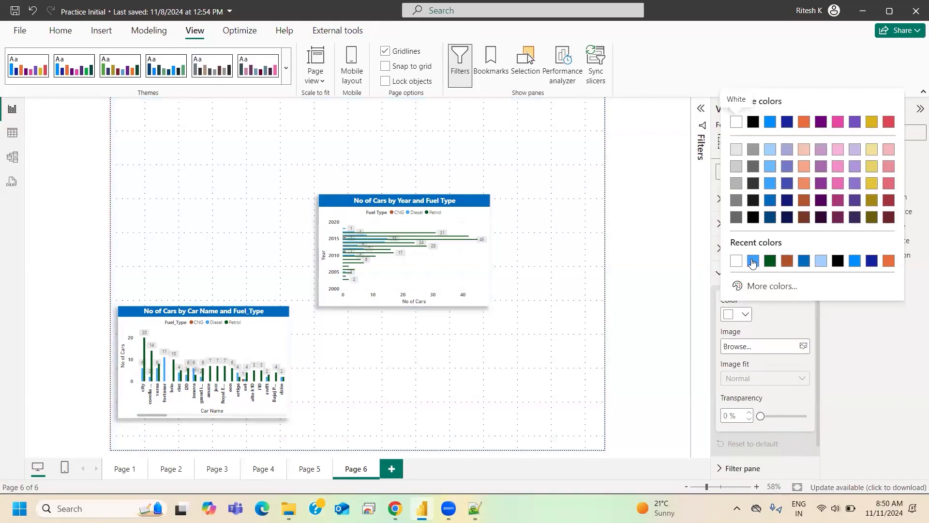
left_click(821, 260)
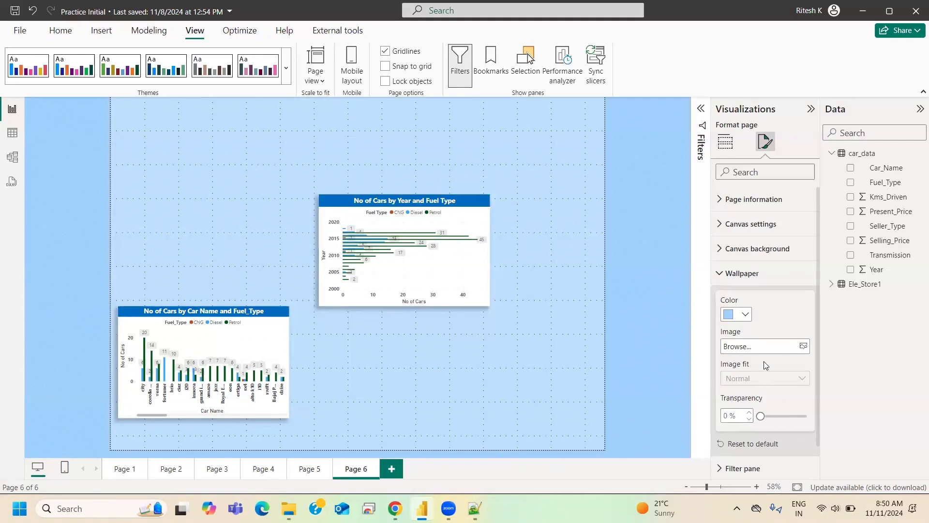
- Try images.jfif as the wallpaper image with its image fit set to Fit
left_click(787, 346)
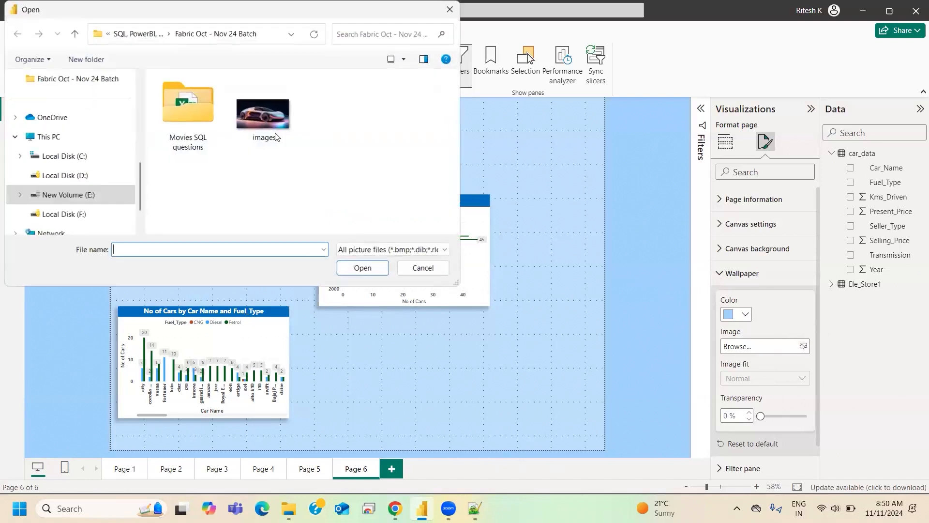
left_click(274, 131)
left_click(363, 268)
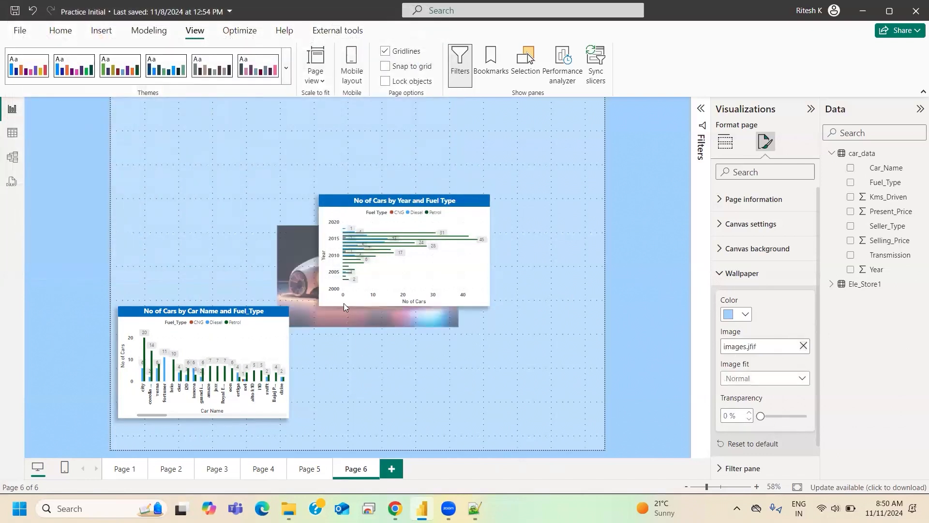
left_click(773, 382)
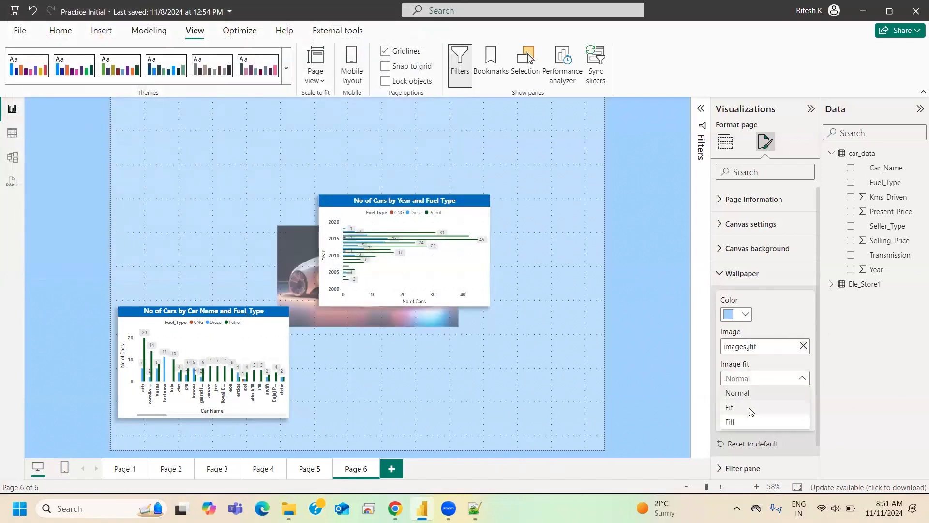
left_click(751, 409)
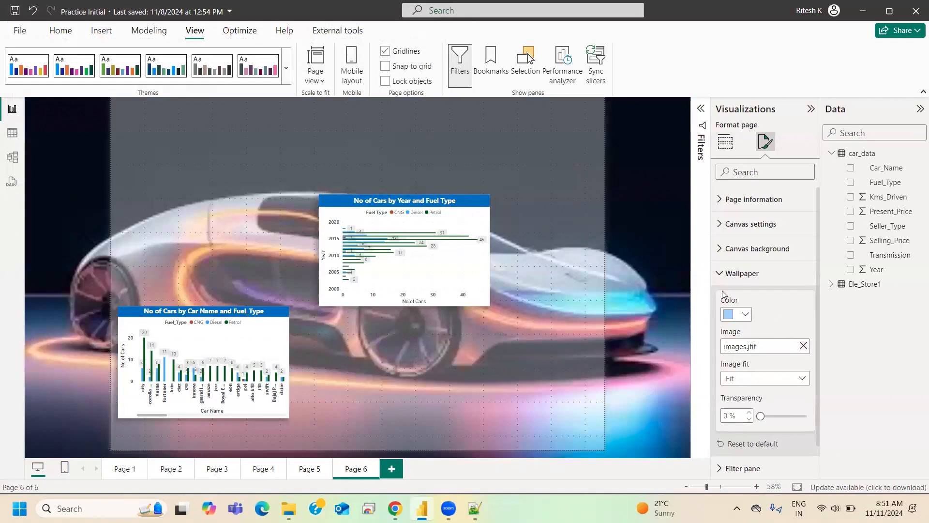
- Remove images.jfif from the wallpaper, set the wallpaper color back to white, and collapse the wallpaper settings
left_click(803, 345)
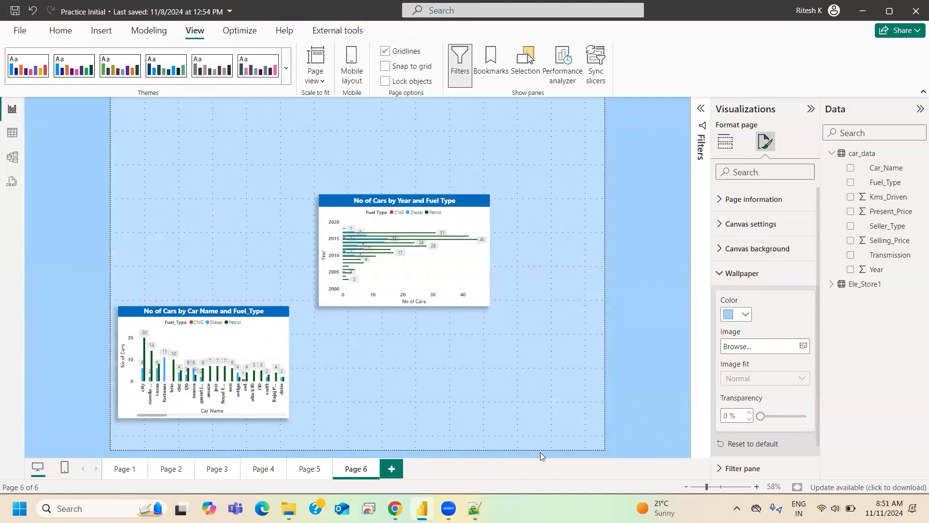
left_click(737, 315)
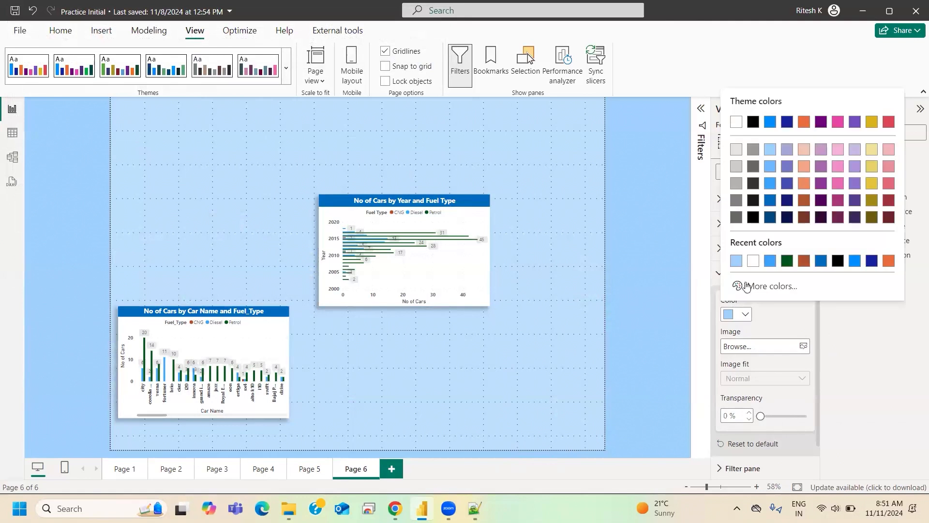
left_click(753, 266)
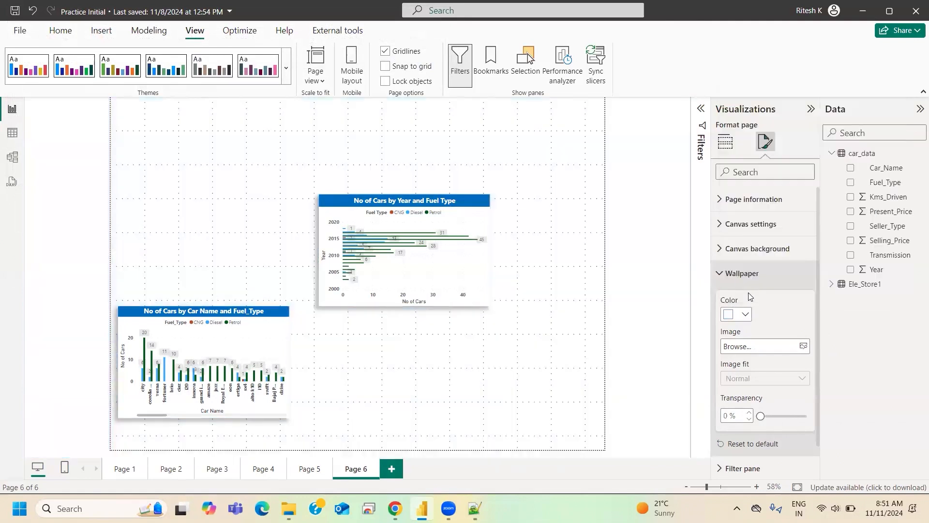
left_click(726, 276)
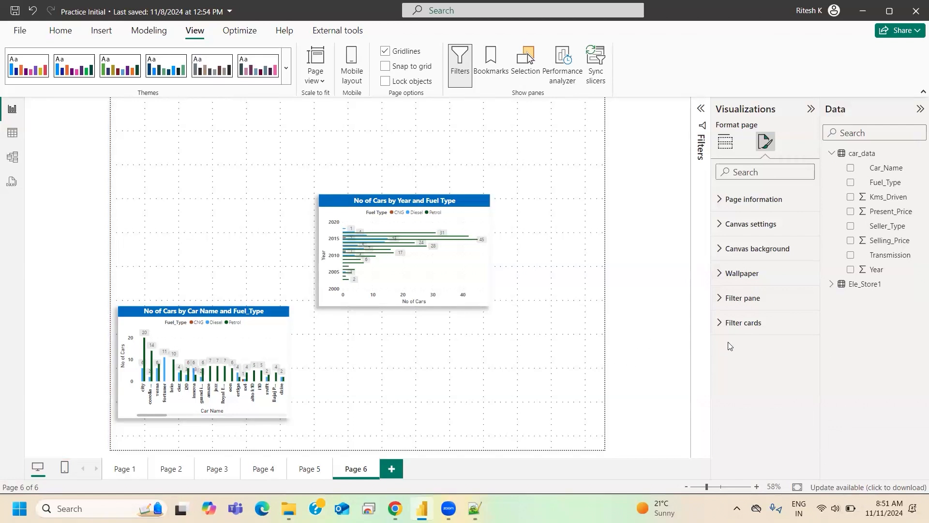
- Review the canvas settings of Page 6 and collapse them
left_click(760, 229)
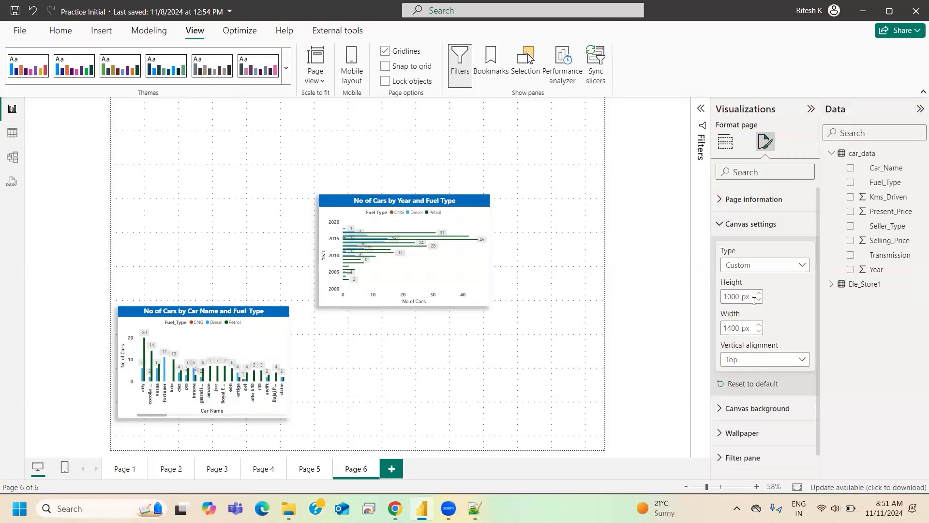
left_click(737, 224)
left_click(737, 223)
left_click(732, 225)
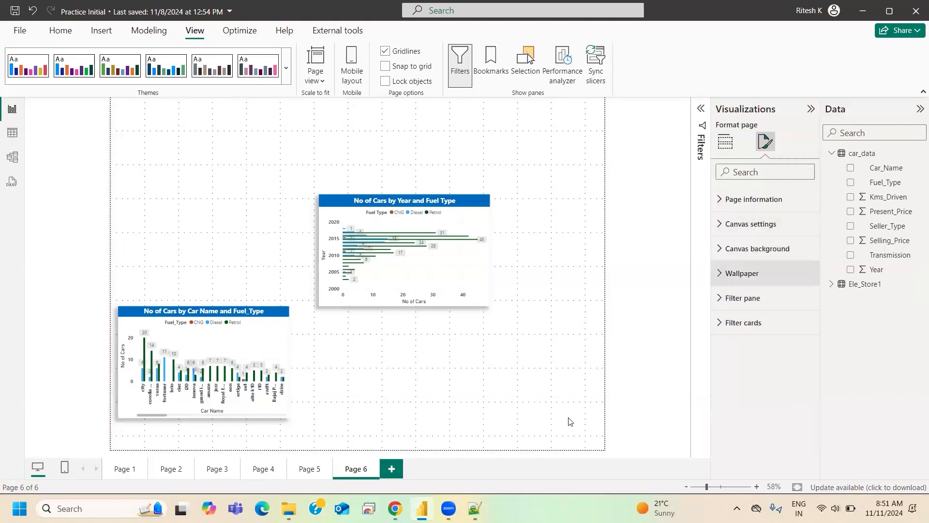
- Add a new report page, try the Custom canvas type on it, and set the type back to 16:9
left_click(392, 468)
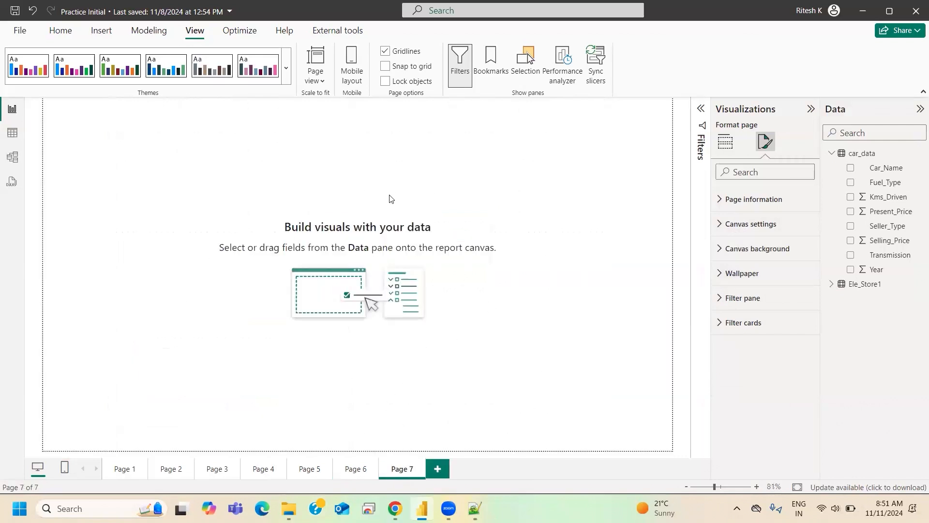
left_click(725, 142)
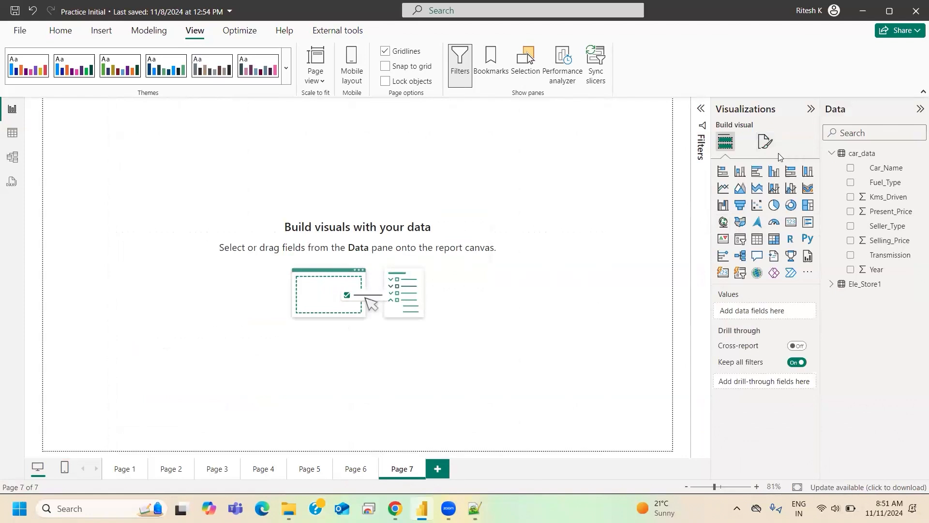
left_click(738, 272)
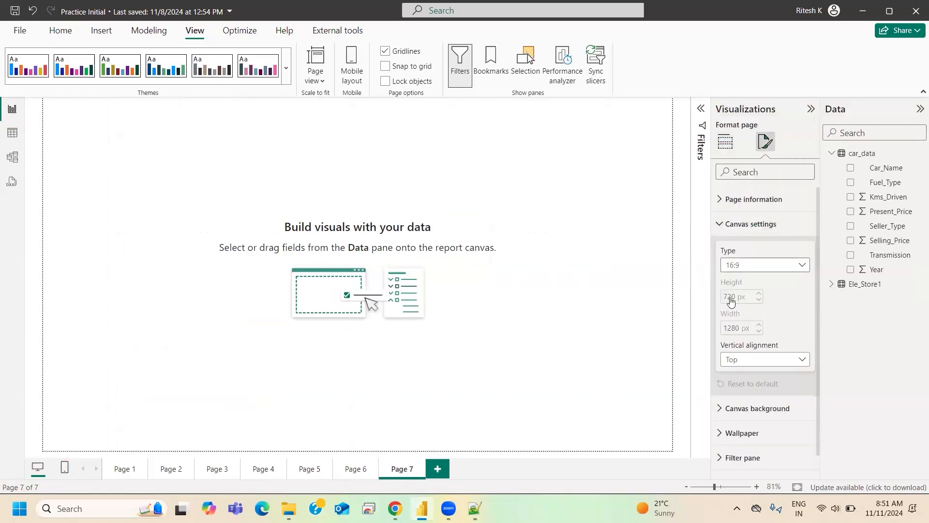
left_click(735, 338)
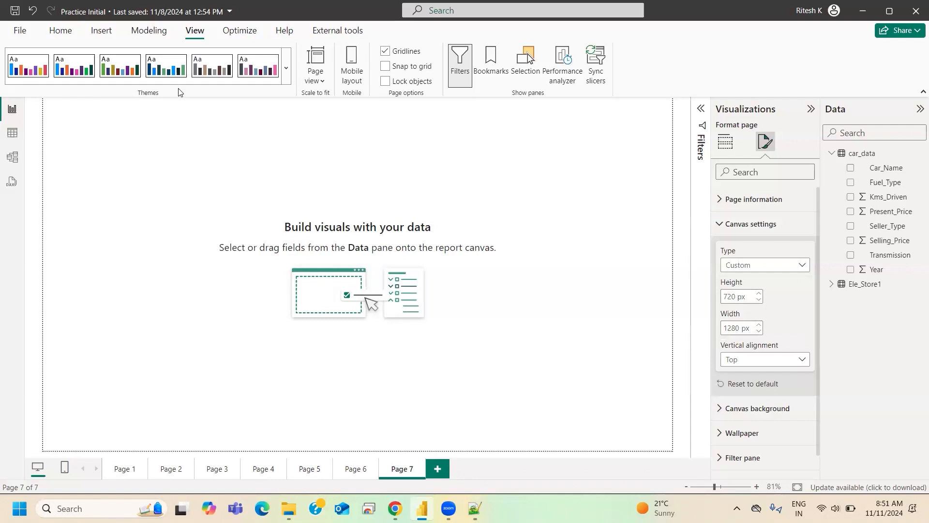
left_click(765, 266)
left_click(738, 281)
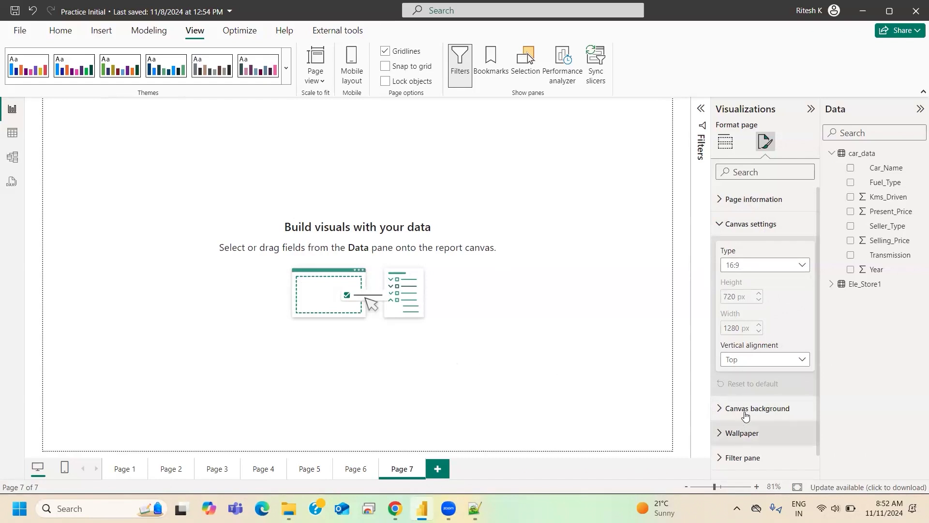
- Go to Page 1 and set its canvas type to Custom with a height of 1000 px
left_click(356, 470)
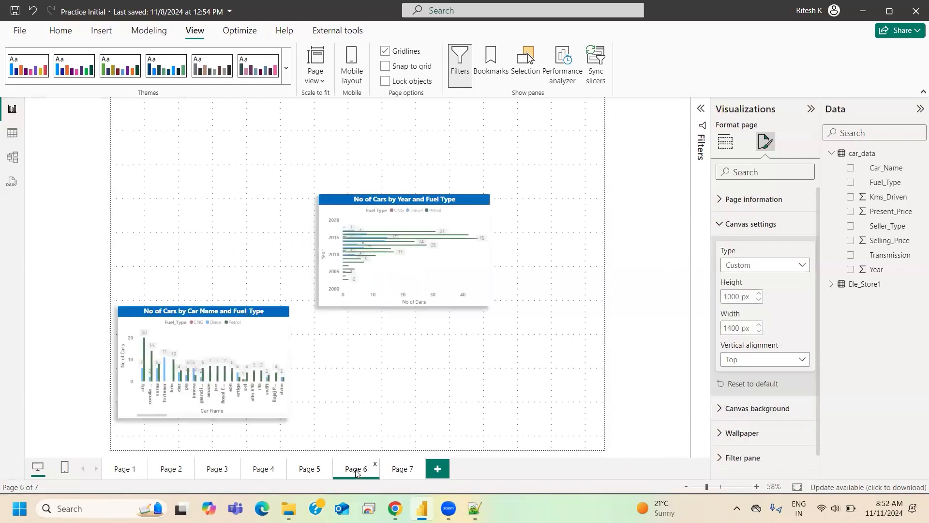
left_click(121, 469)
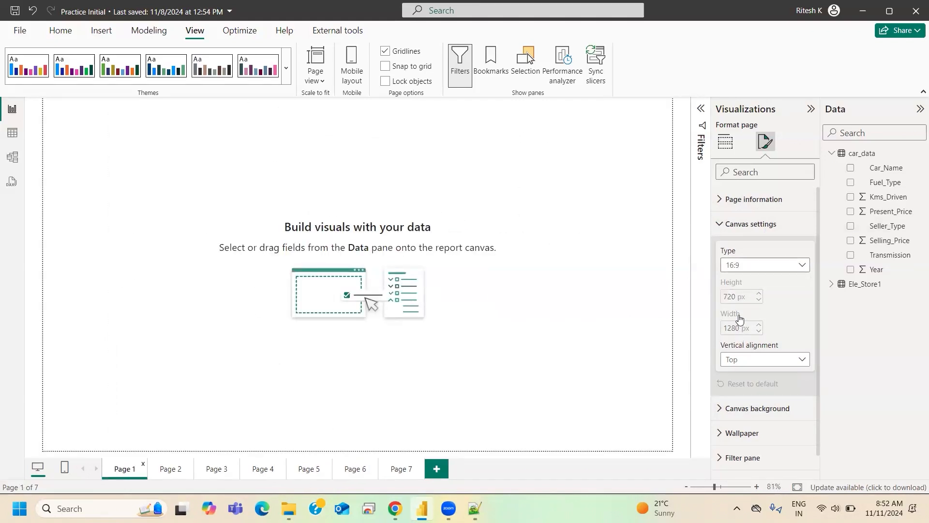
left_click(760, 265)
left_click(744, 336)
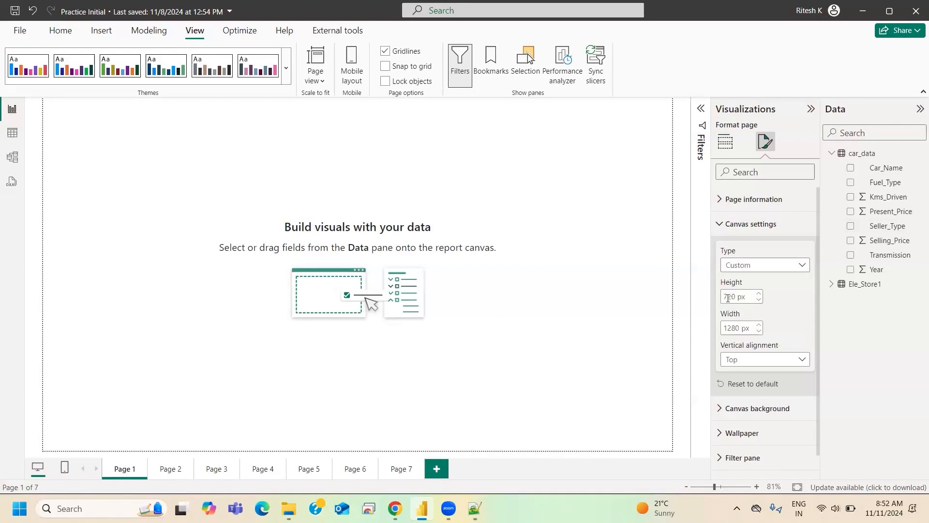
double_click(728, 298)
type("1000")
- Set the canvas width of Page 1 to 1500 px and collapse the canvas settings
double_click(731, 327)
type("14000")
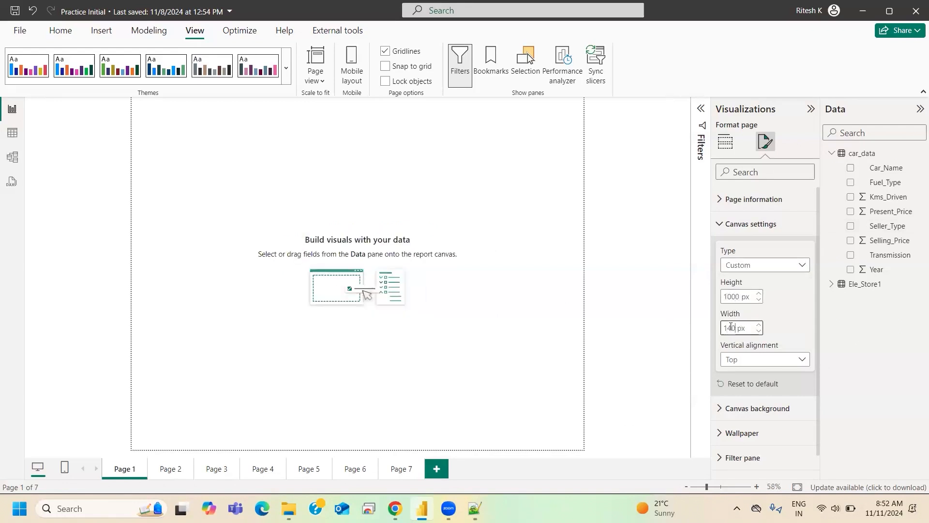
key("BackSpace")
key("BackSpace")
key("BackSpace")
key("BackSpace")
type("500")
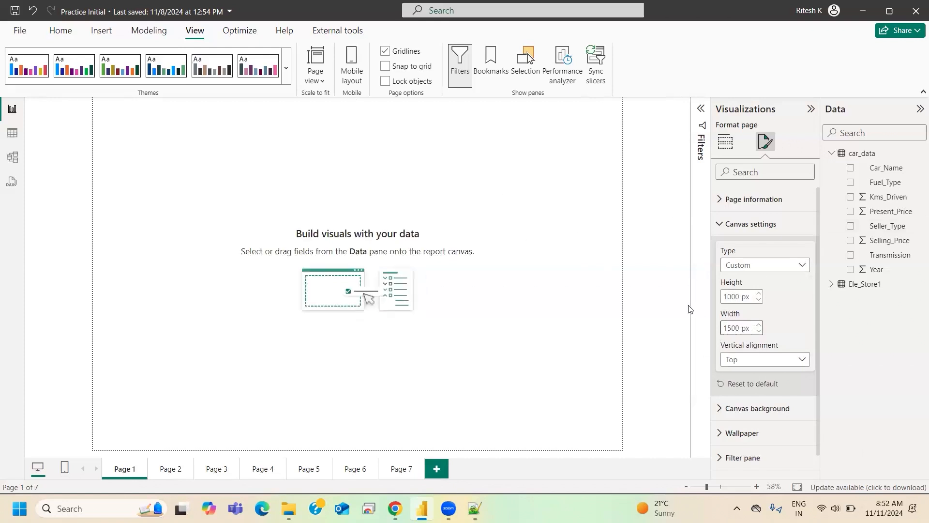
scroll(752, 254, "down", 1)
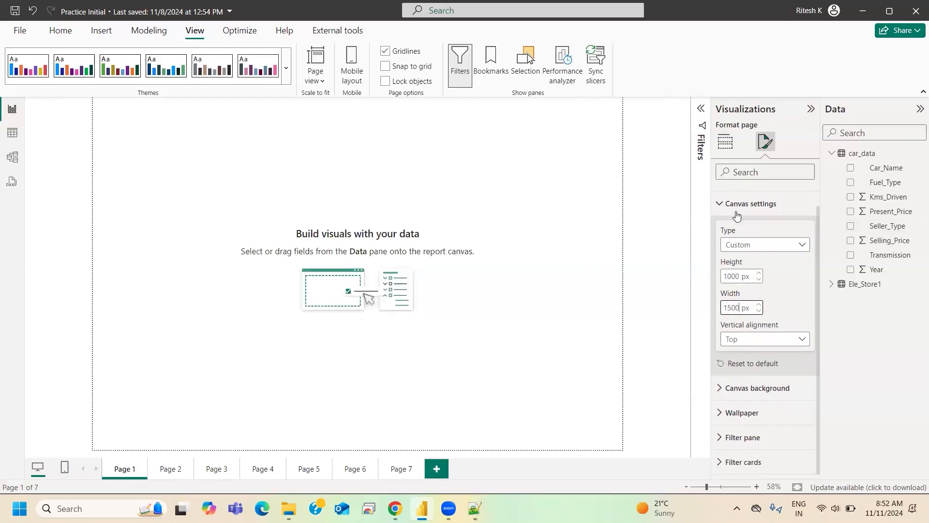
left_click(737, 209)
- Set the canvas background color of Page 1 to light blue and add images.jfif as the background image
left_click(745, 249)
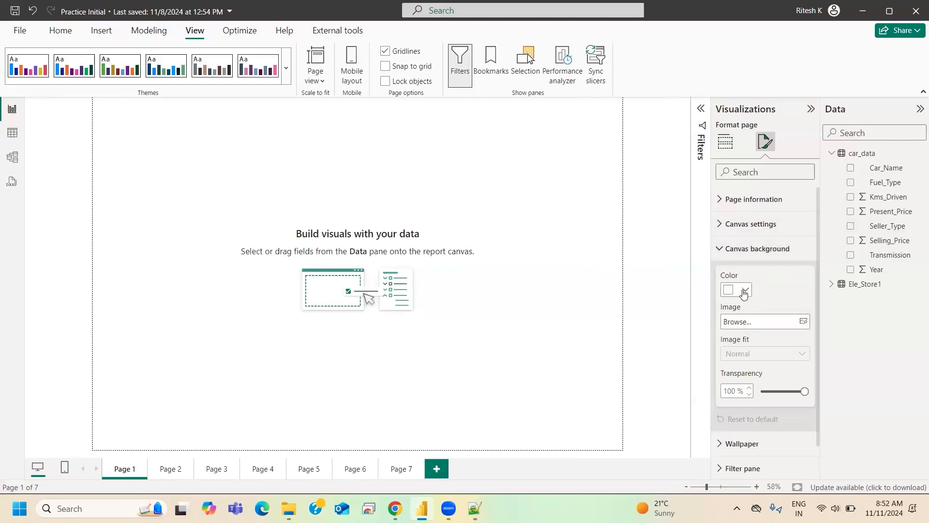
left_click(745, 292)
left_click(753, 237)
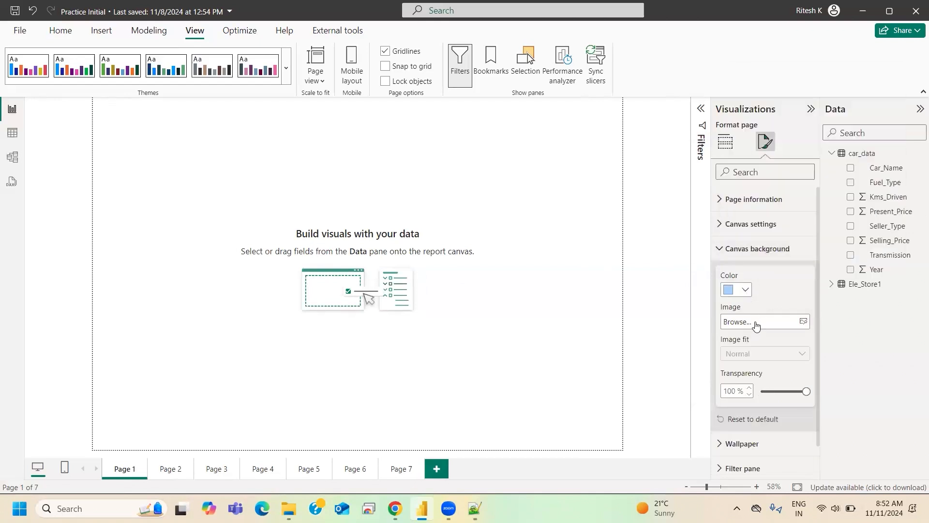
left_click(803, 321)
left_click(265, 121)
left_click(361, 266)
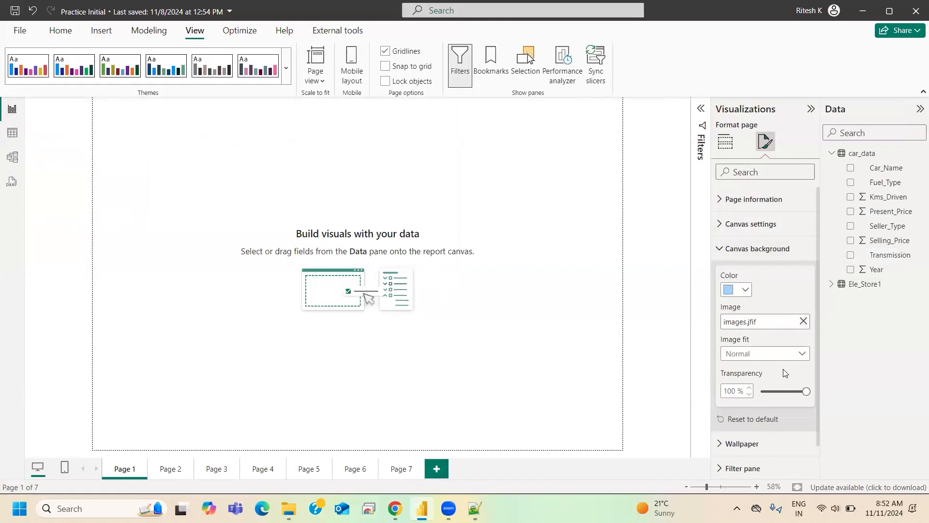
- Set the canvas background transparency to 75%, try the Fit image fit, and change it to Fill
left_click_drag(806, 391, 791, 389)
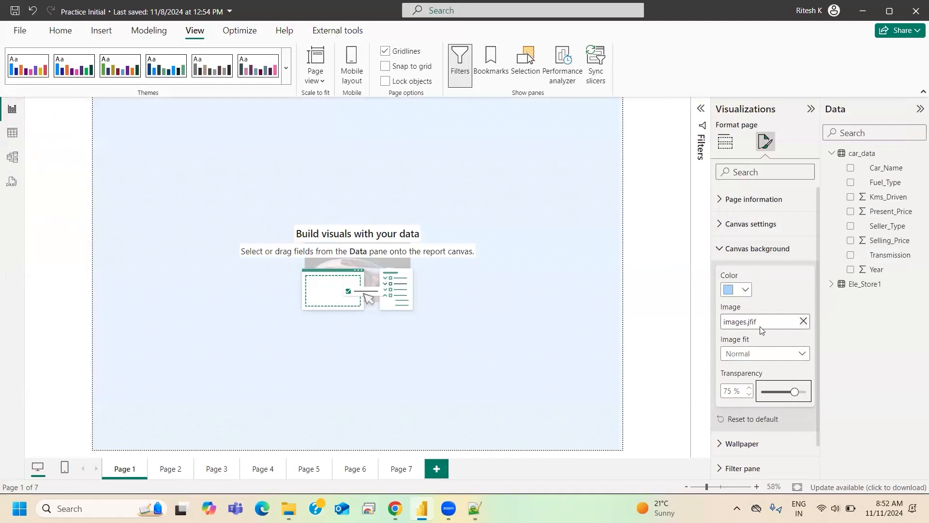
left_click(736, 355)
left_click(738, 383)
left_click(741, 356)
left_click(735, 398)
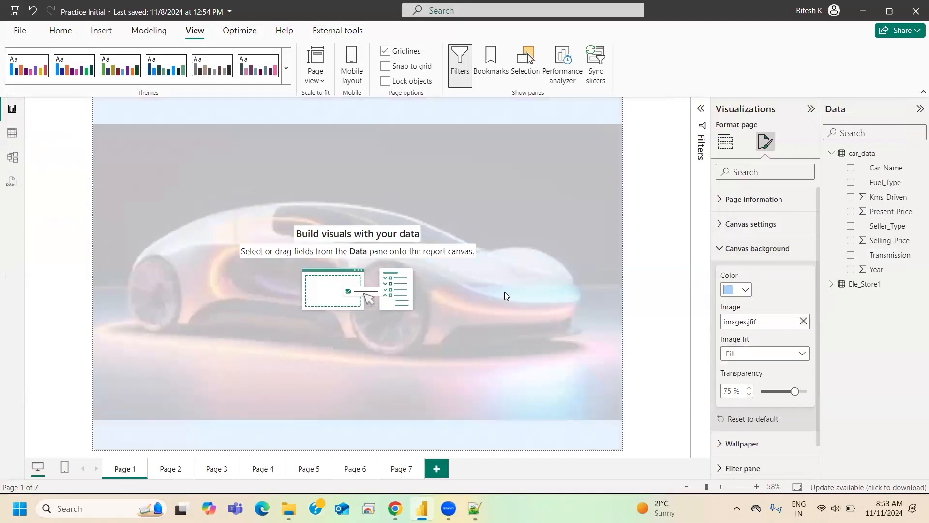
- Duplicate Page 1 and move the copy directly after Page 1
right_click(121, 474)
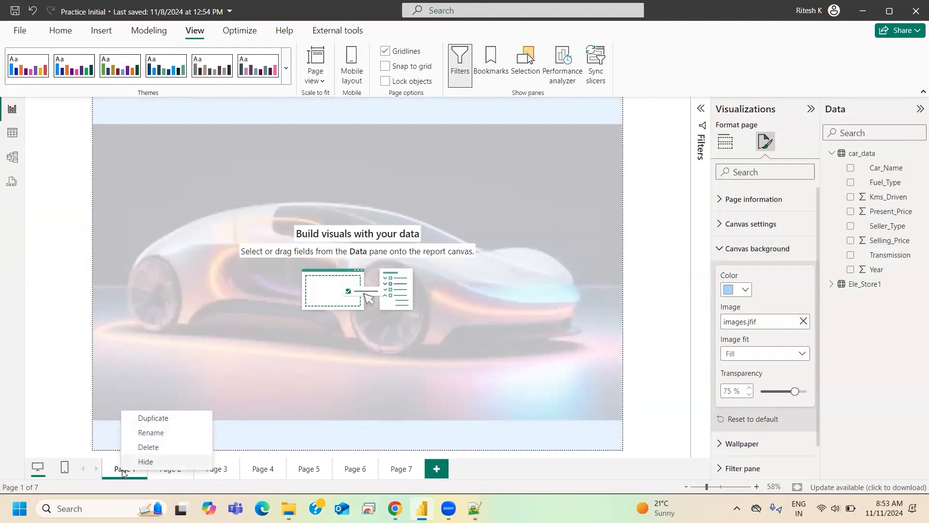
left_click(145, 418)
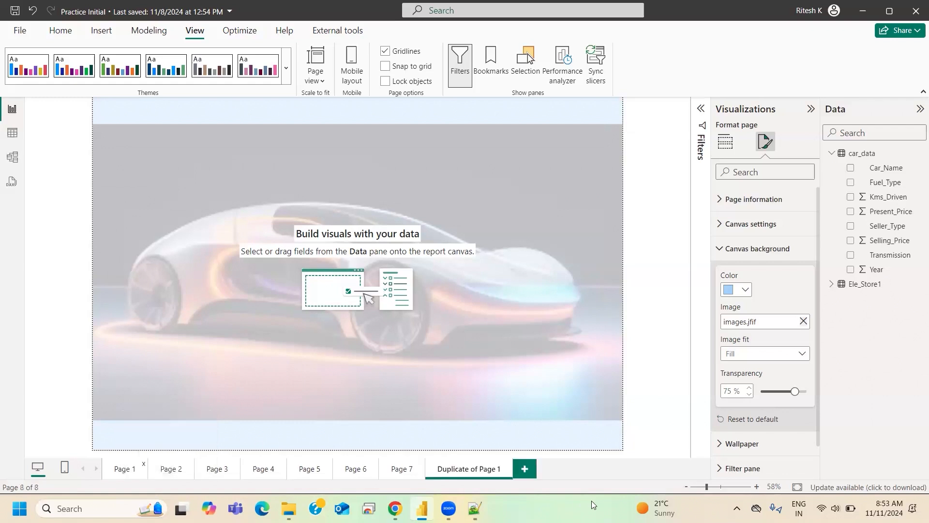
left_click_drag(461, 471, 193, 472)
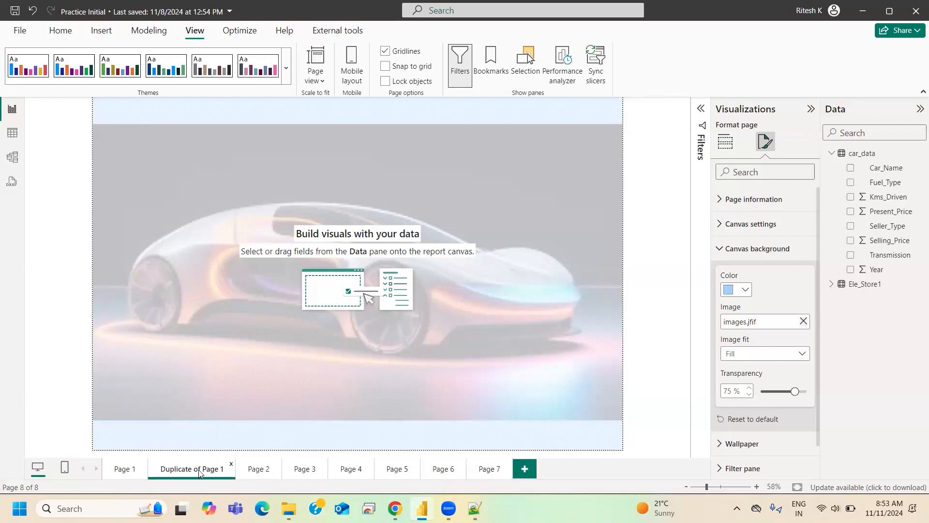
- Duplicate the copy of Page 1 and move the new duplicate between Page 2 and Page 3
right_click(199, 472)
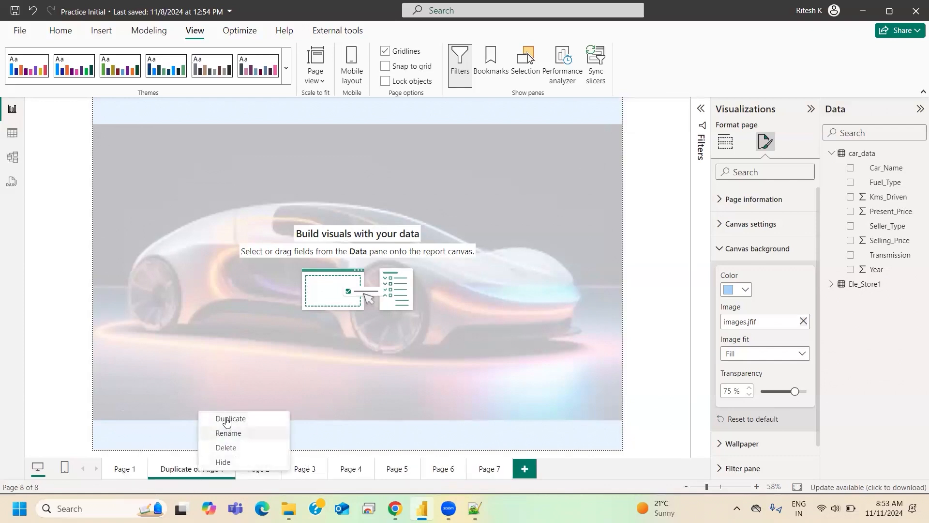
left_click(226, 419)
left_click_drag(613, 474, 300, 474)
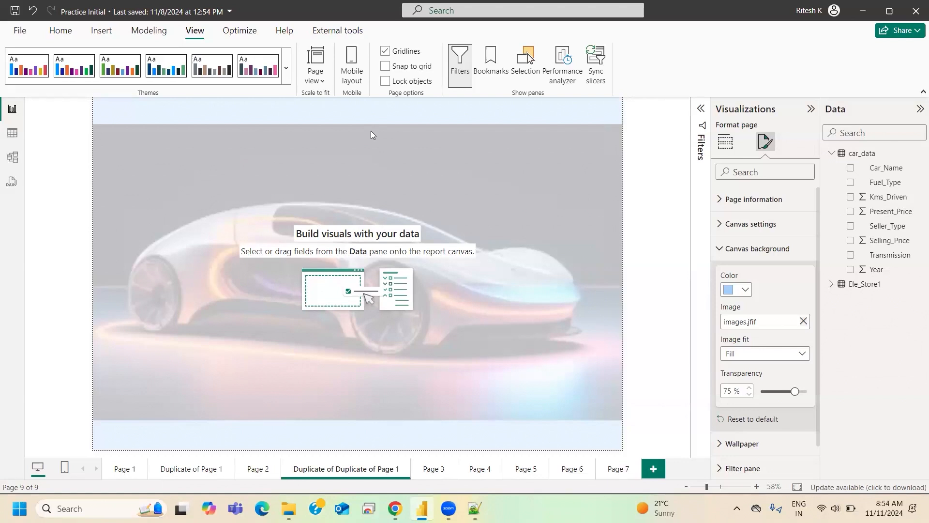
- Launch a second Power BI Desktop window and create a new blank report
left_click(110, 506)
type("power")
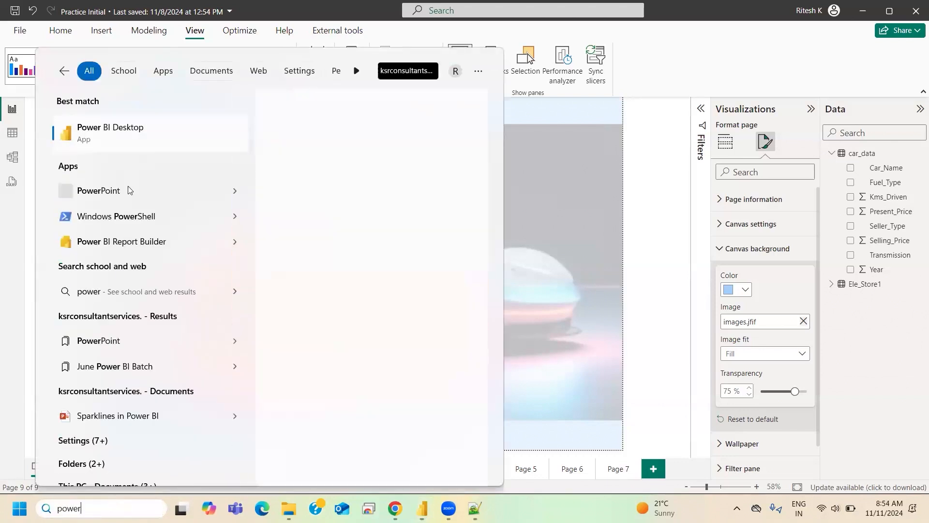
left_click(156, 134)
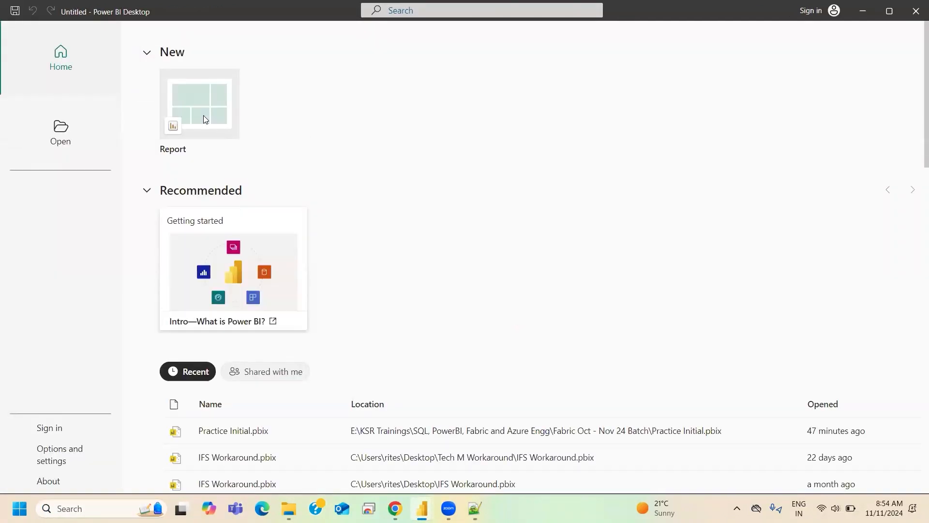
left_click(204, 84)
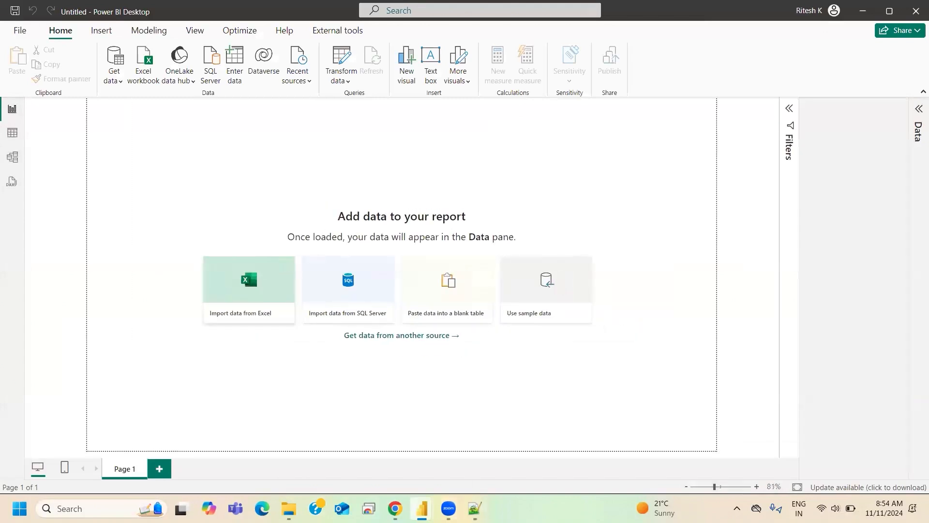
- Switch back to the Practice Initial report and delete both duplicate pages made from Page 1
mouse_move(422, 508)
left_click(333, 460)
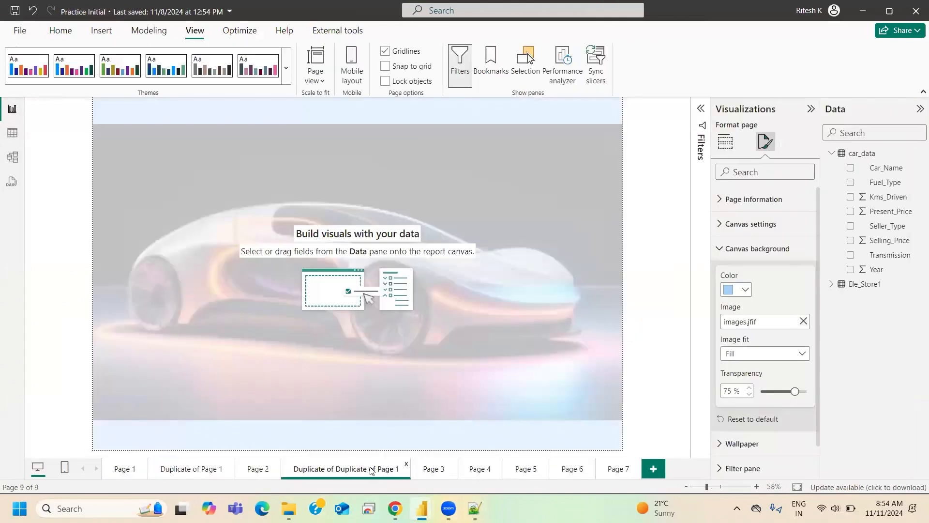
left_click(223, 463)
left_click(558, 276)
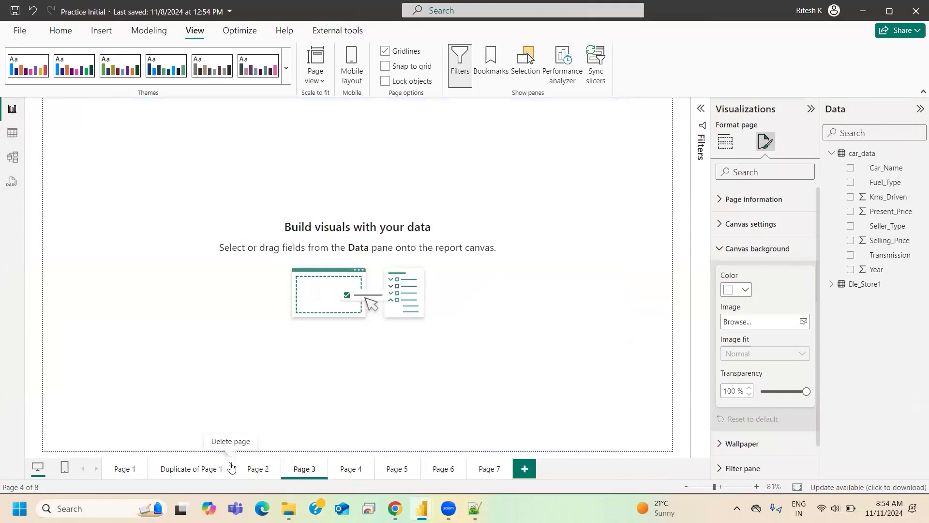
left_click(231, 466)
left_click(557, 274)
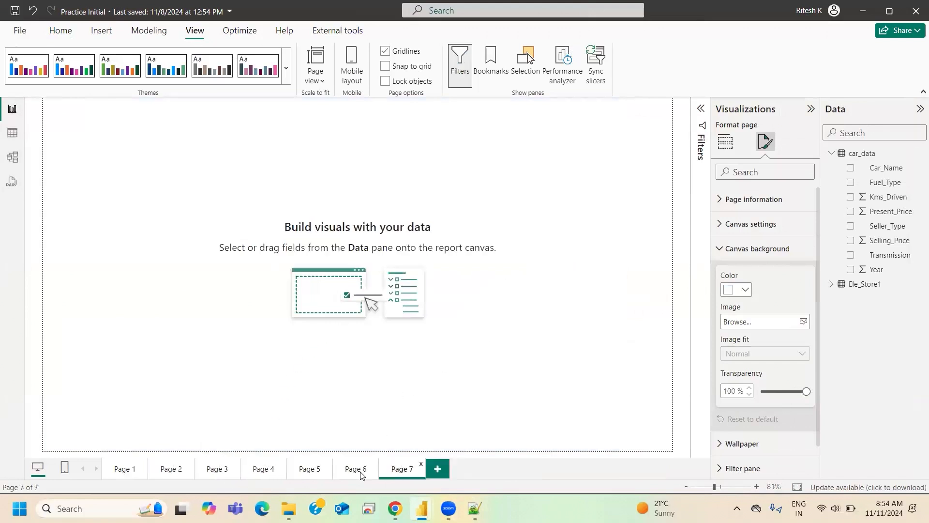
- Try pasting the Page 6 chart No of Cars by Year and Fuel Type into the untitled report, and remove the pasted visual
left_click(357, 470)
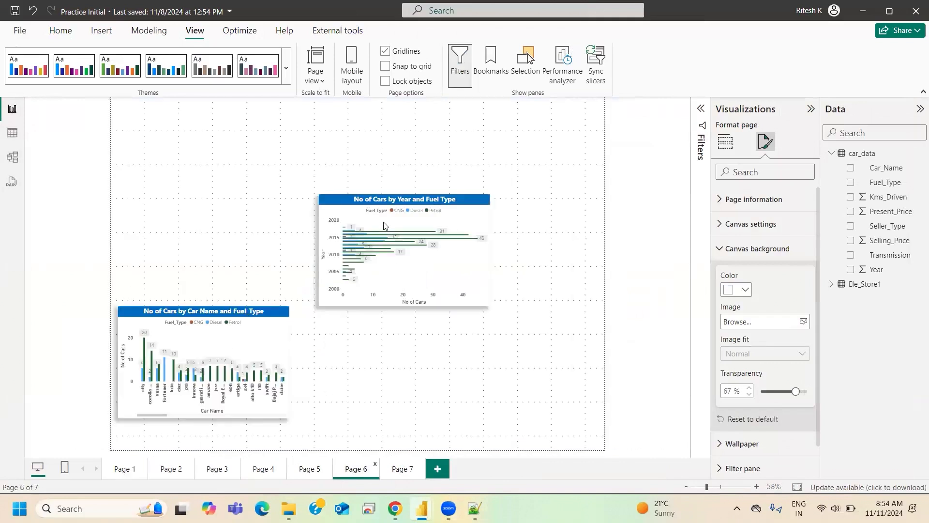
left_click(382, 191)
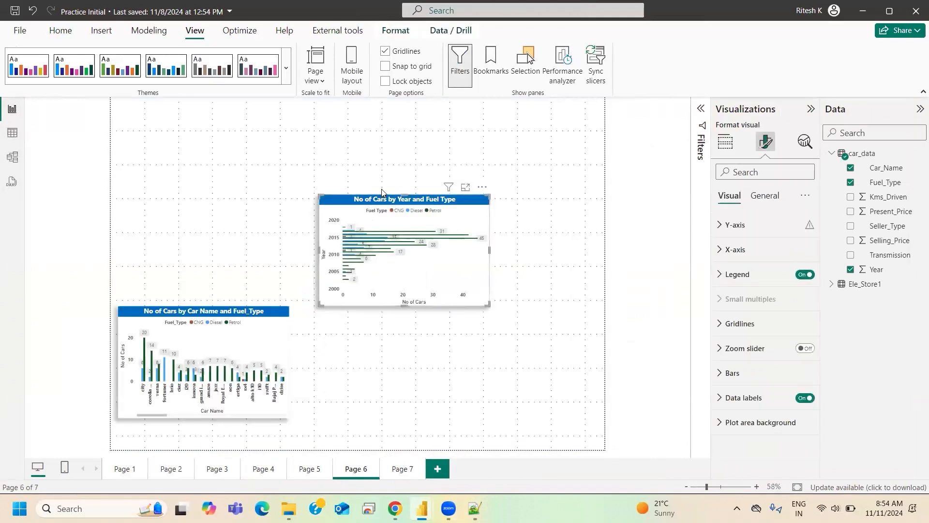
left_click(468, 467)
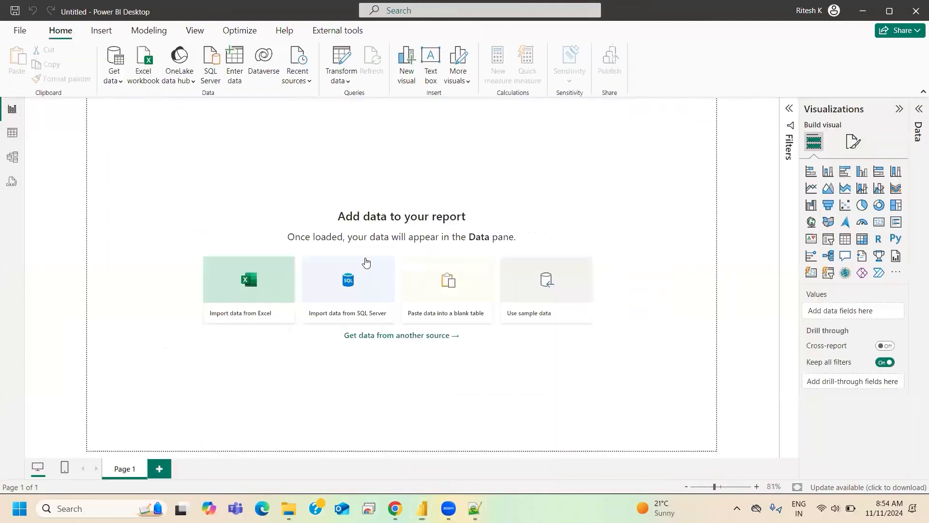
key("ctrl+v")
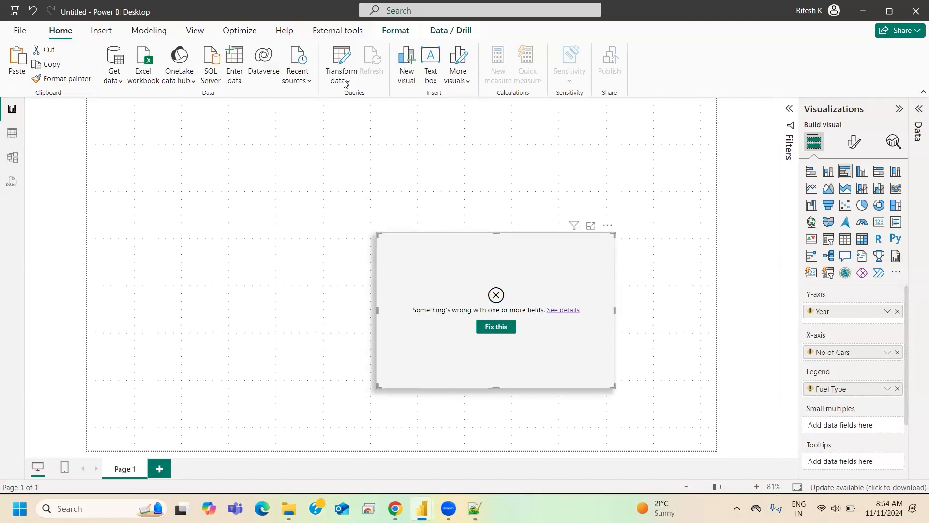
left_click(608, 225)
left_click(625, 253)
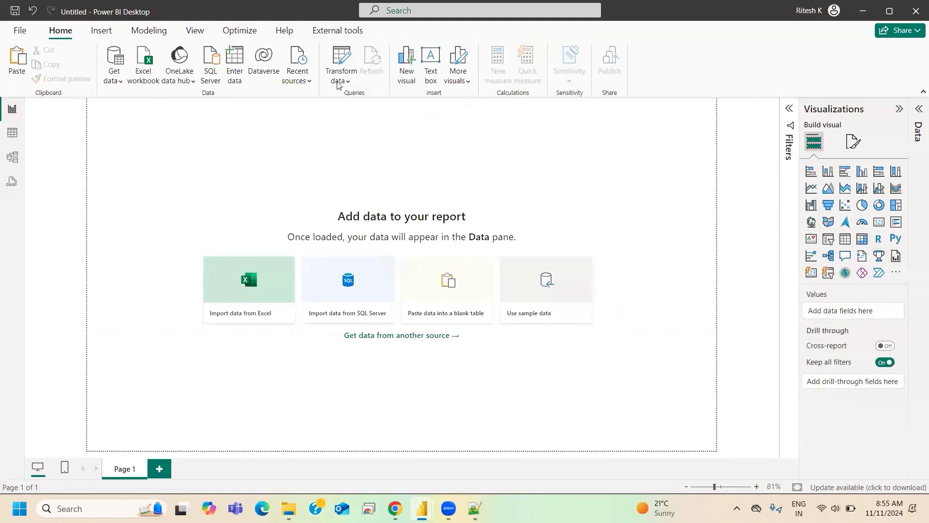
- Load the car_data file from the Datasets and csv files folder into the untitled report as a Text/CSV source
left_click(121, 82)
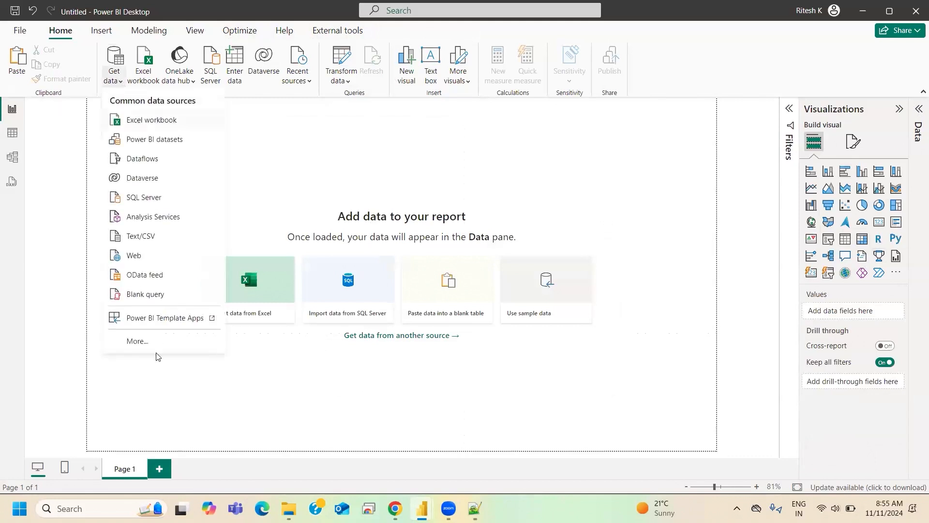
left_click(146, 236)
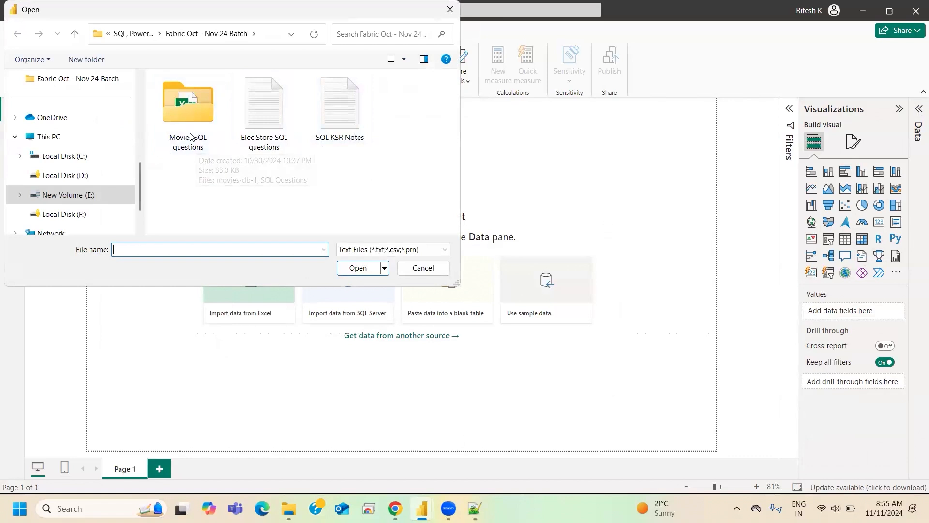
left_click(145, 37)
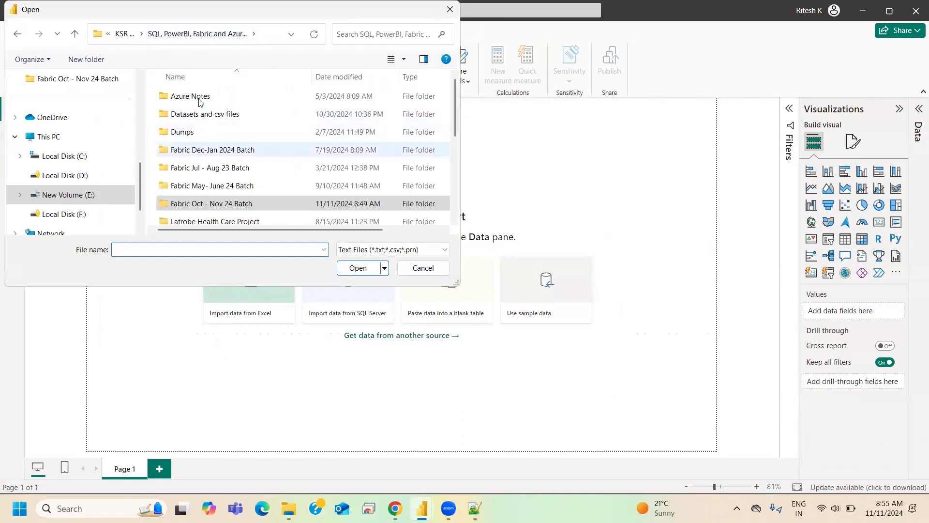
double_click(194, 117)
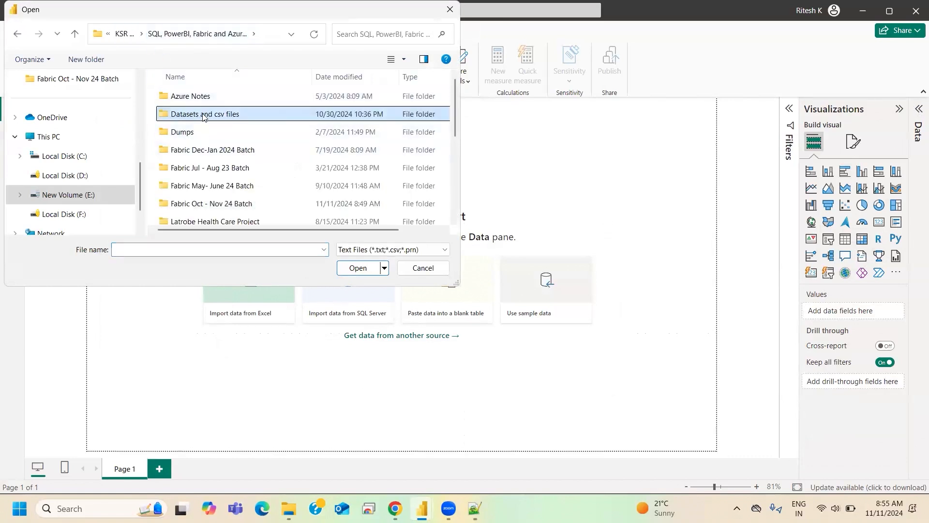
left_click(180, 175)
left_click(360, 268)
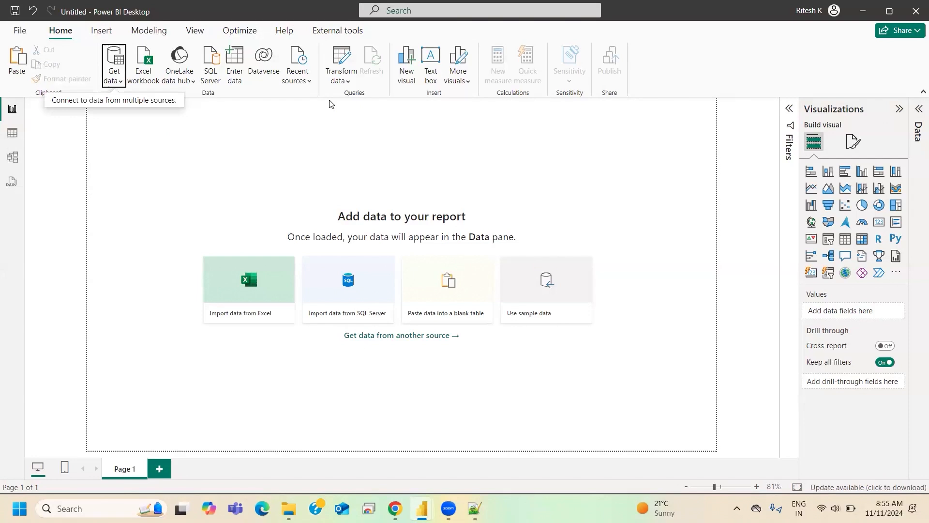
left_click(329, 101)
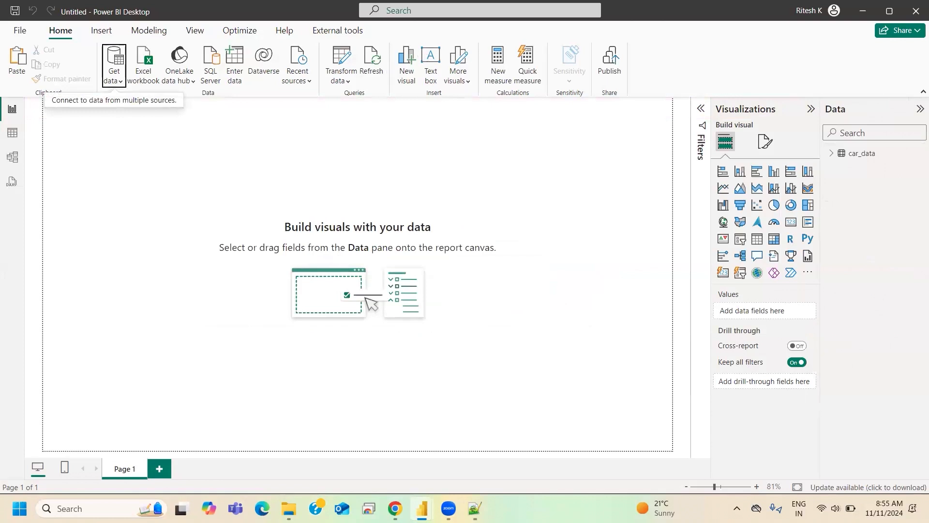
- Copy the No of Cars by Year and Fuel Type chart from Practice Initial into the untitled report's Page 1
mouse_move(422, 509)
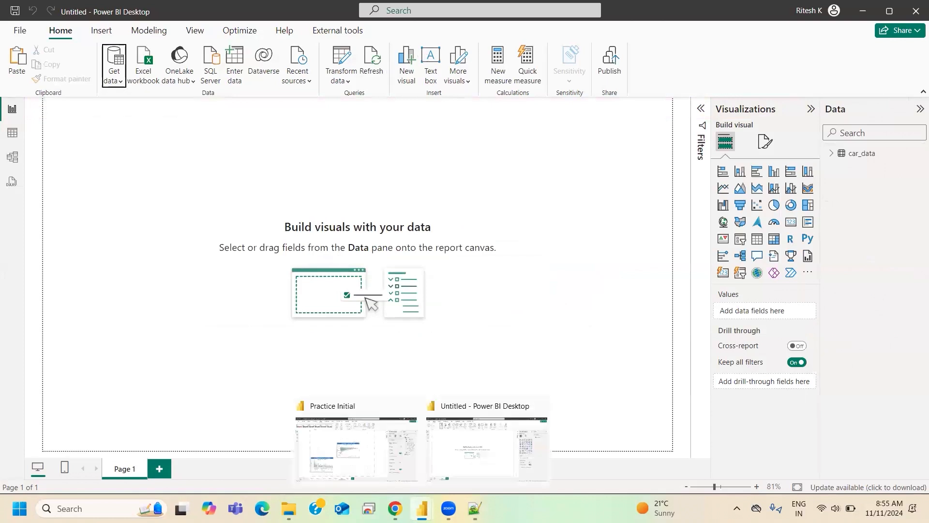
left_click(348, 446)
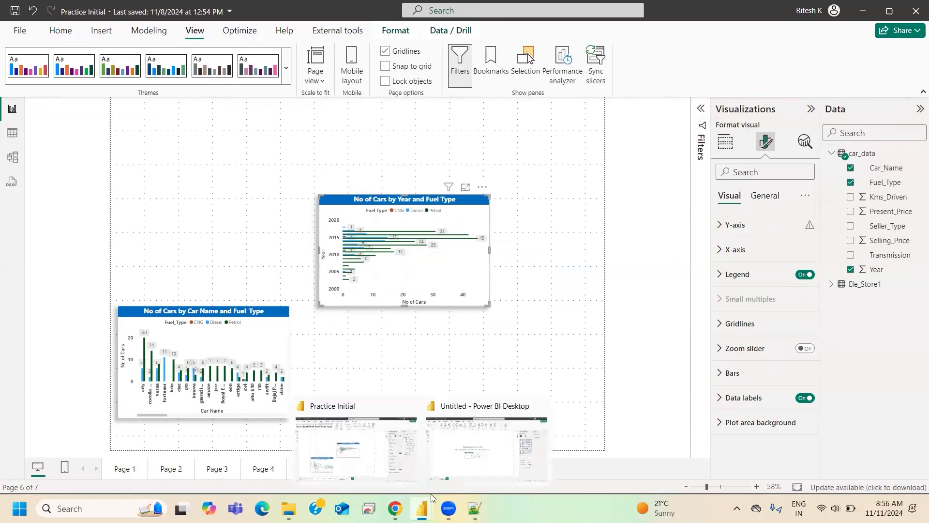
left_click(464, 452)
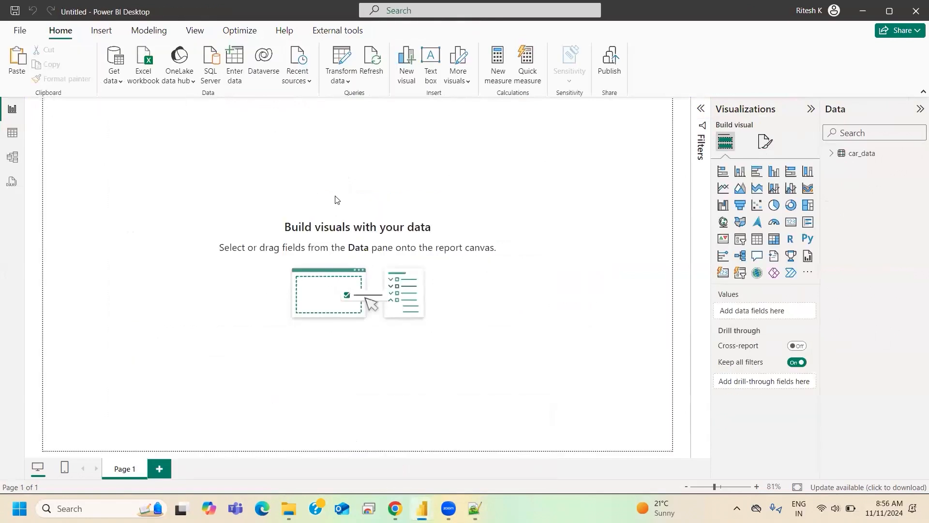
key("ctrl+v")
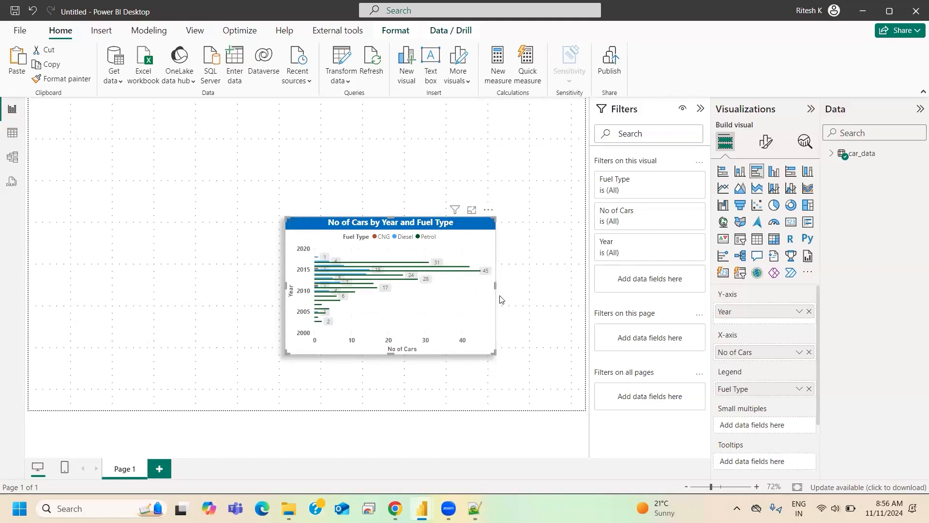
- Select all visuals on Page 6 of Practice Initial and copy both charts into the untitled report's Page 1
mouse_move(422, 508)
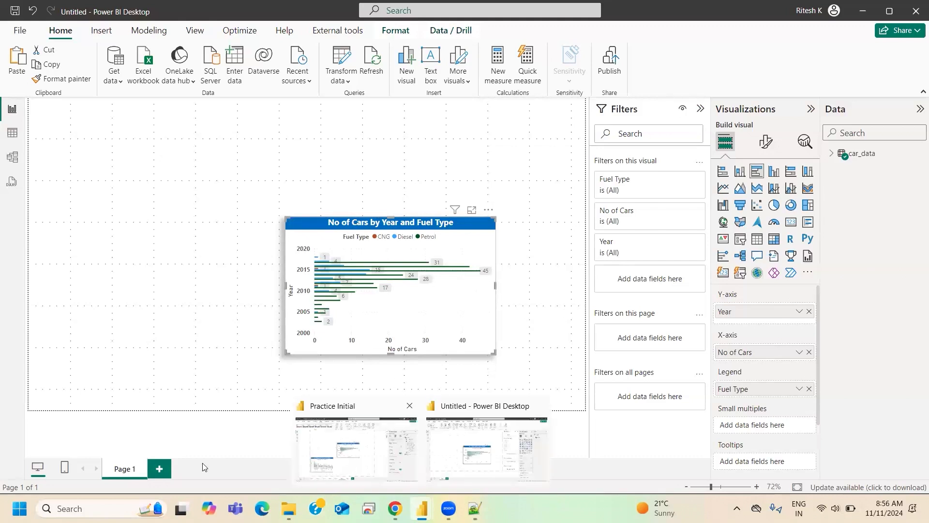
left_click(351, 467)
right_click(354, 471)
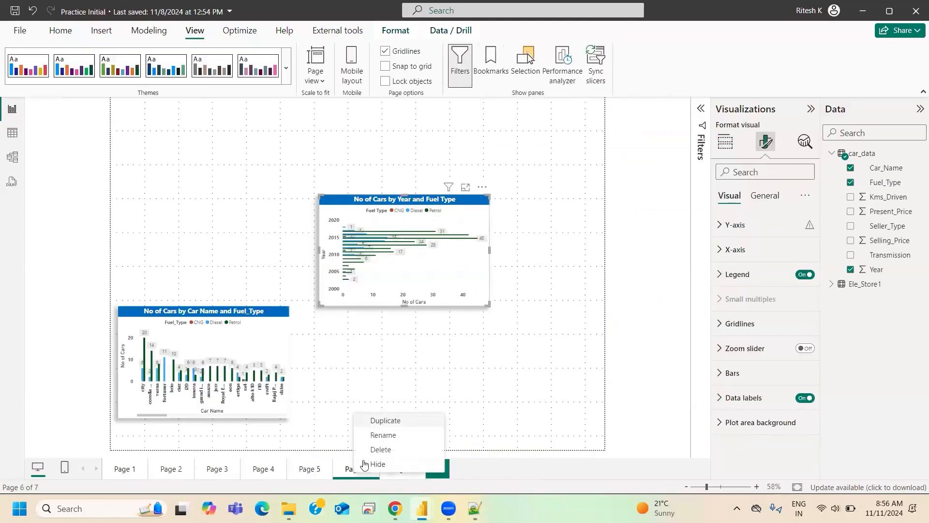
left_click(502, 355)
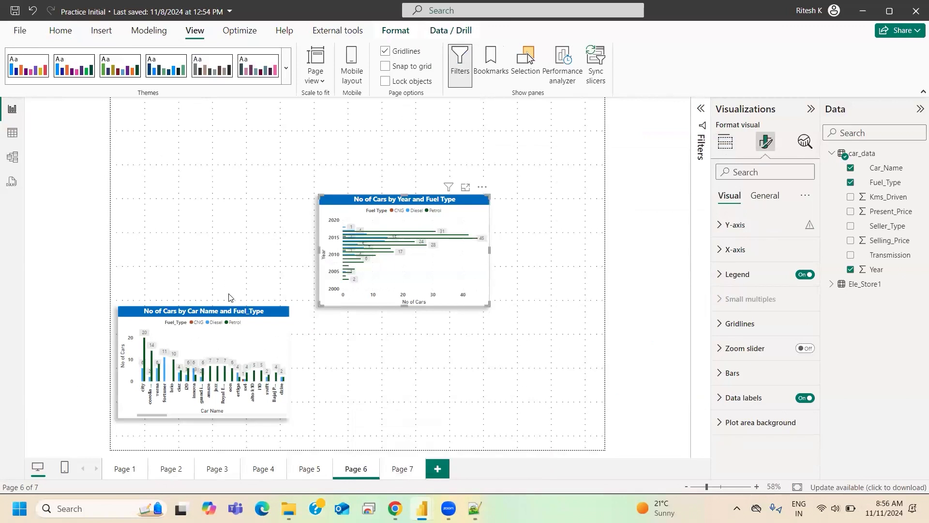
left_click(248, 208)
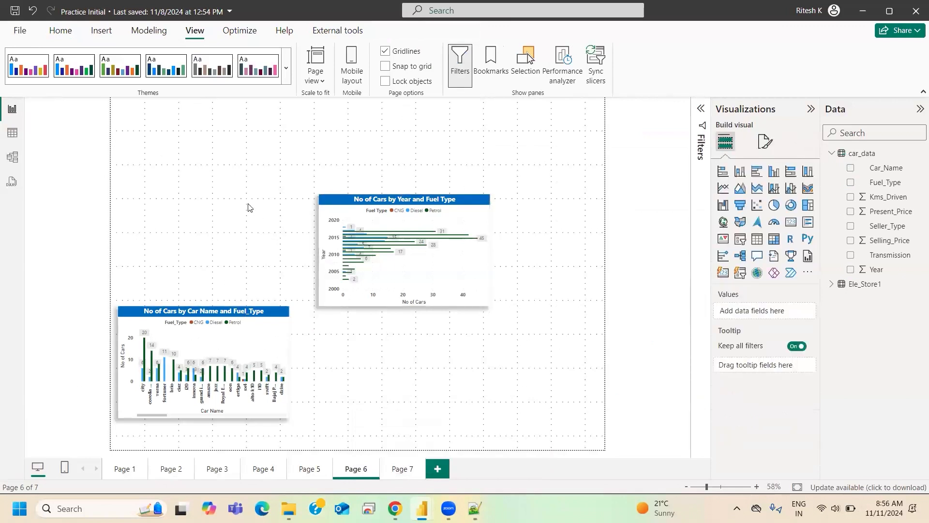
key("ctrl+a")
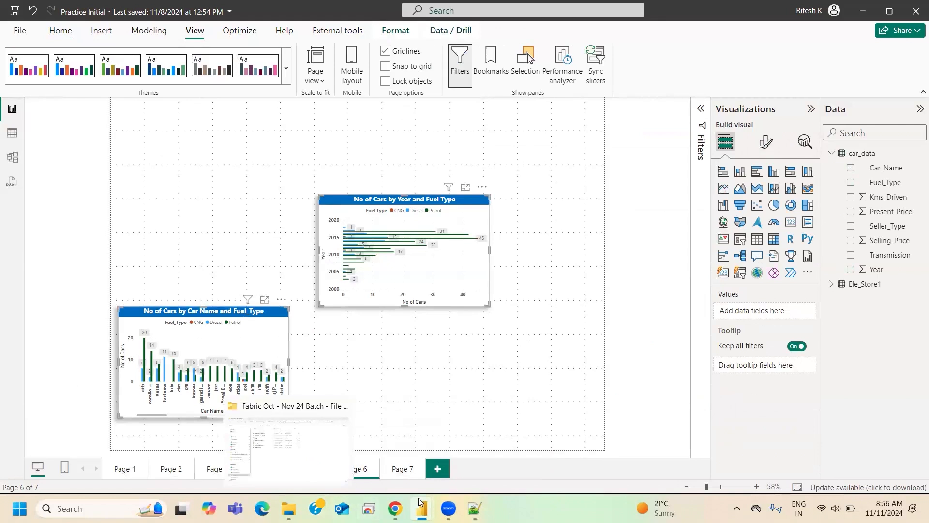
mouse_move(422, 508)
left_click(454, 463)
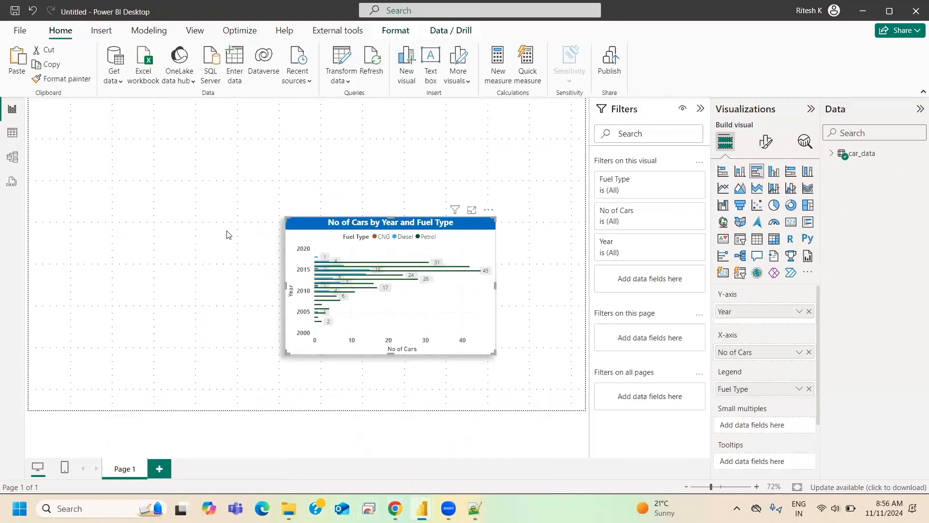
key("ctrl+v")
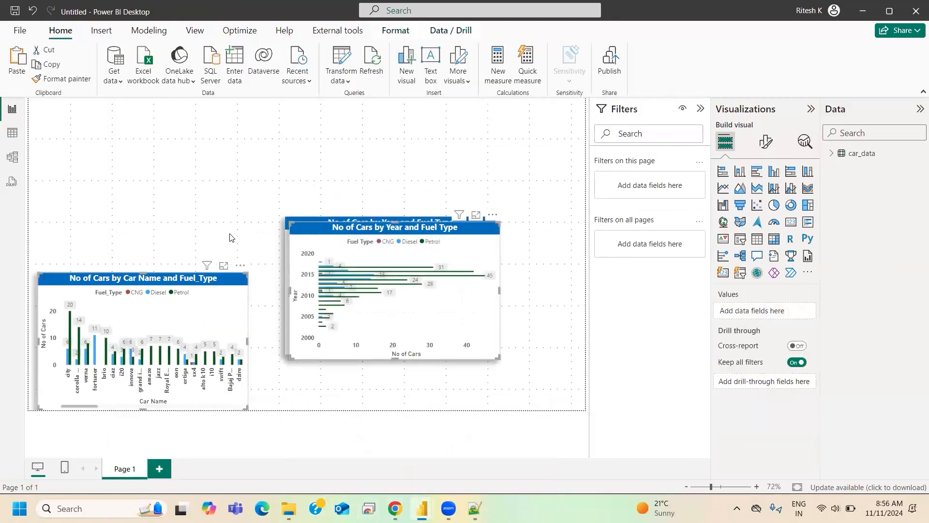
- Remove all three pasted charts from the untitled report and switch back to the Practice Initial report
mouse_move(423, 282)
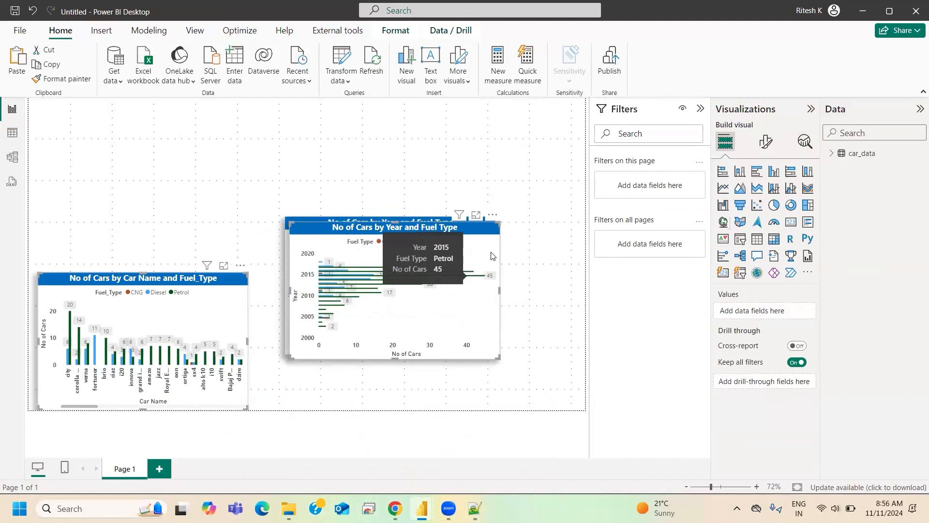
left_click(493, 214)
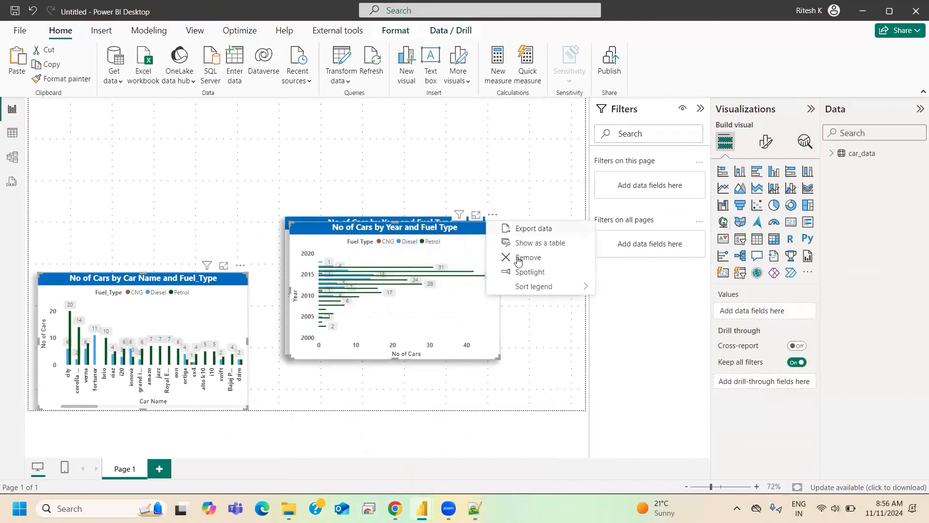
left_click(516, 257)
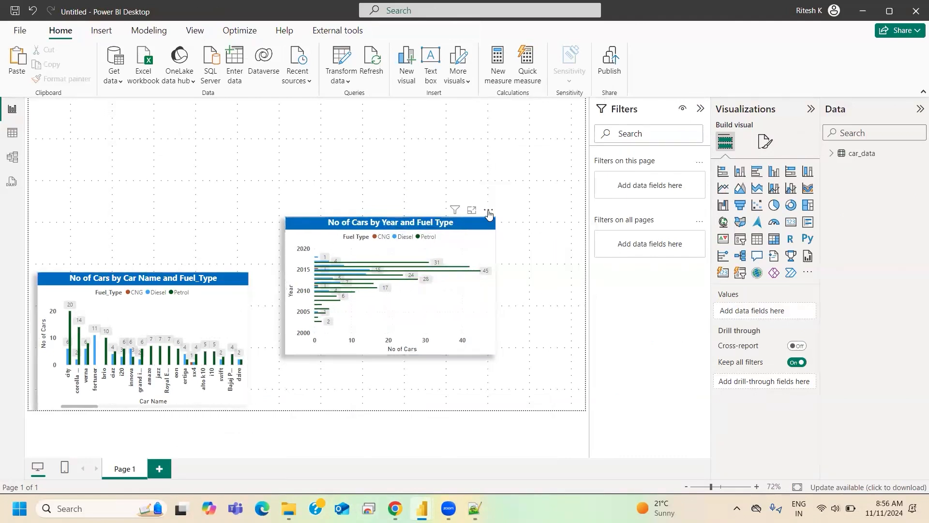
left_click(490, 212)
left_click(504, 252)
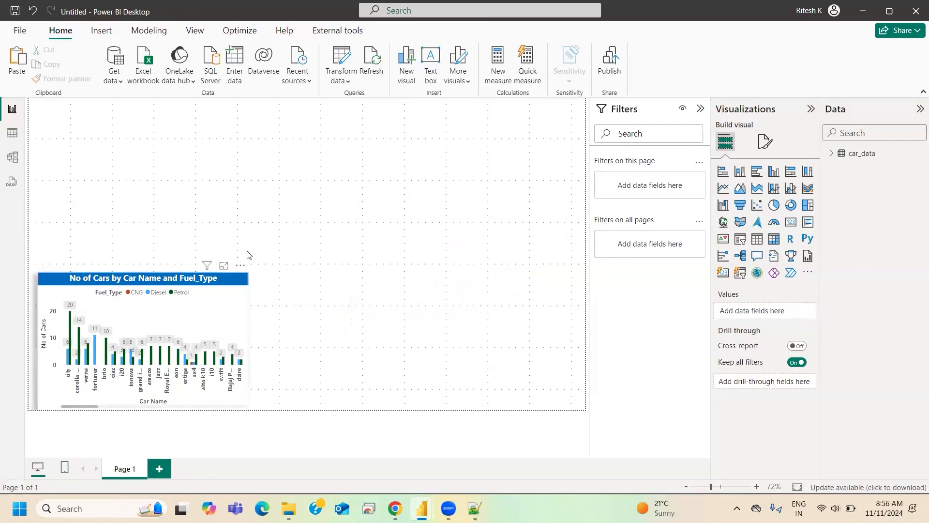
left_click(240, 266)
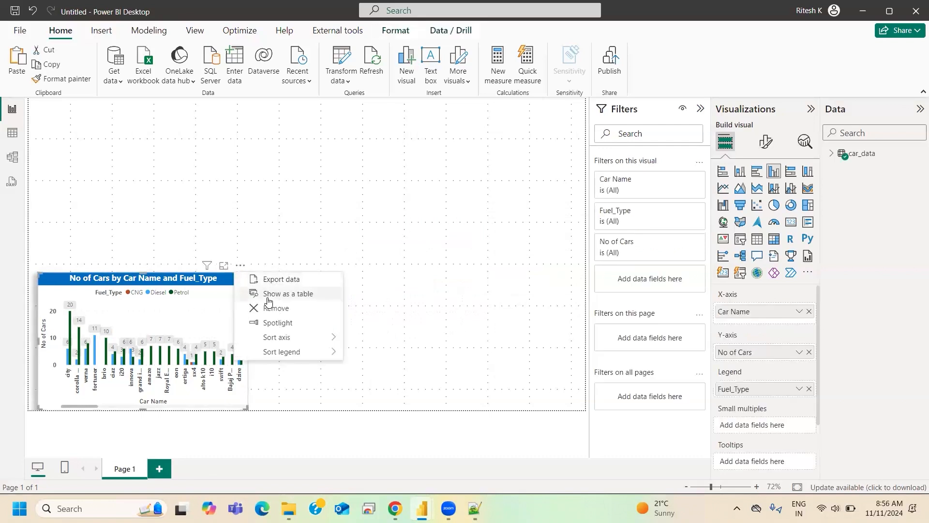
left_click(276, 308)
mouse_move(421, 508)
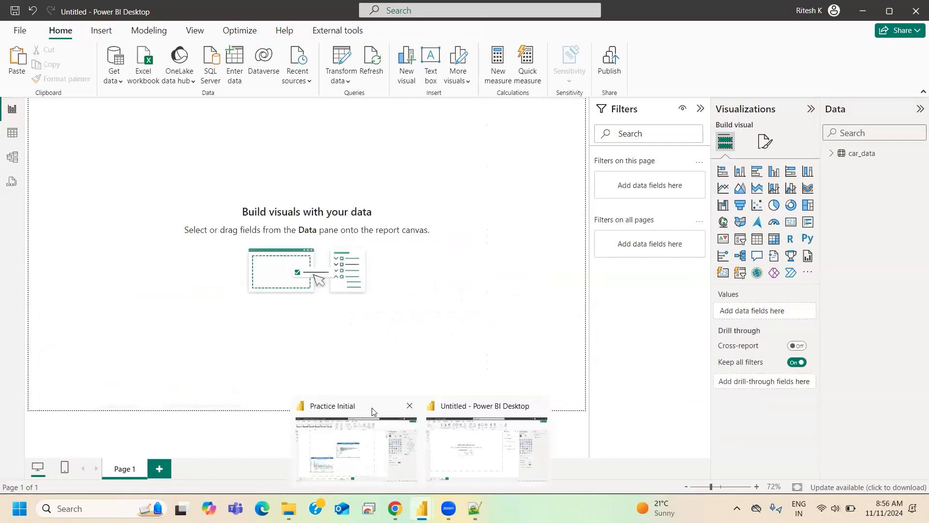
left_click(355, 445)
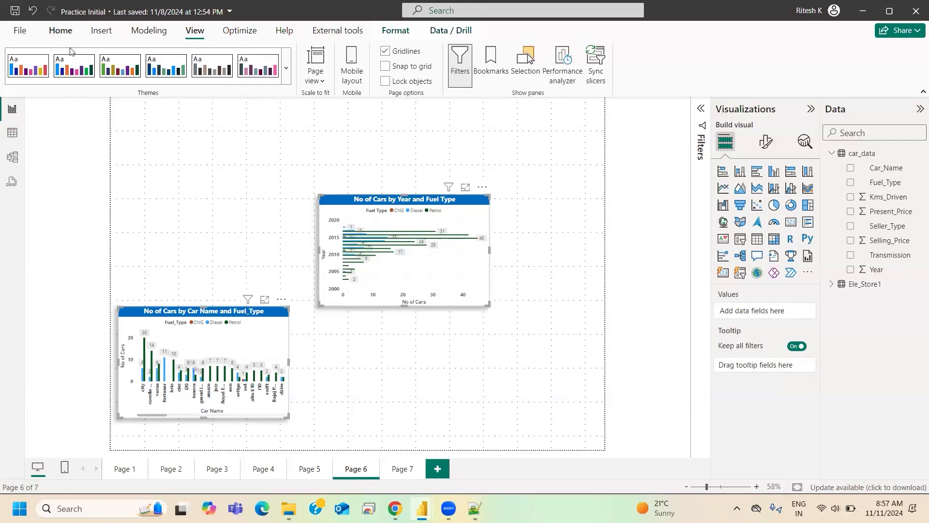
- Copy the No of Cars by Year and Fuel Type chart from Practice Initial into the untitled report's Page 1 and return to Practice Initial
left_click(58, 33)
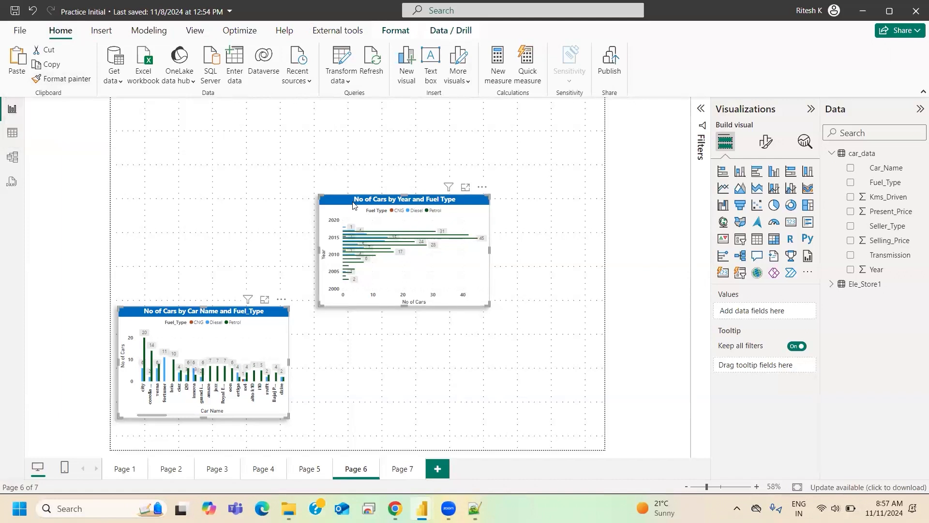
mouse_move(474, 508)
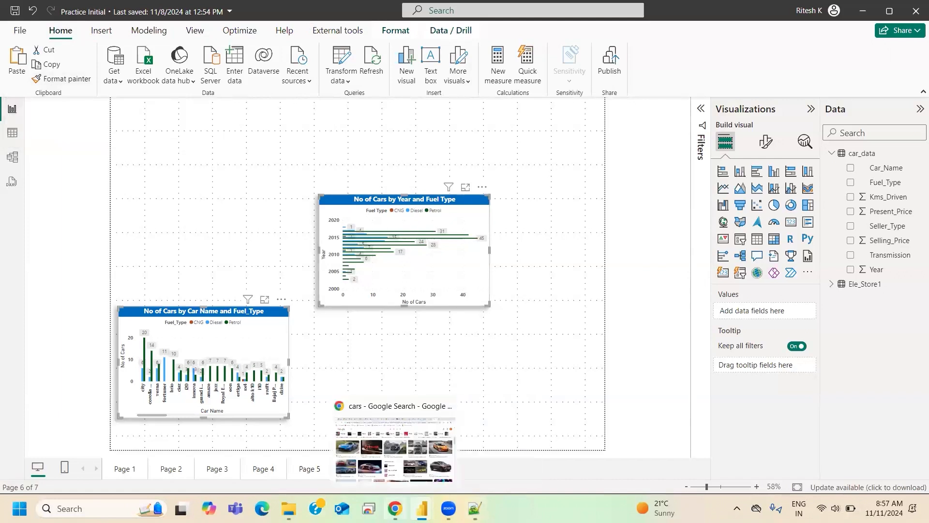
mouse_move(422, 509)
left_click(494, 441)
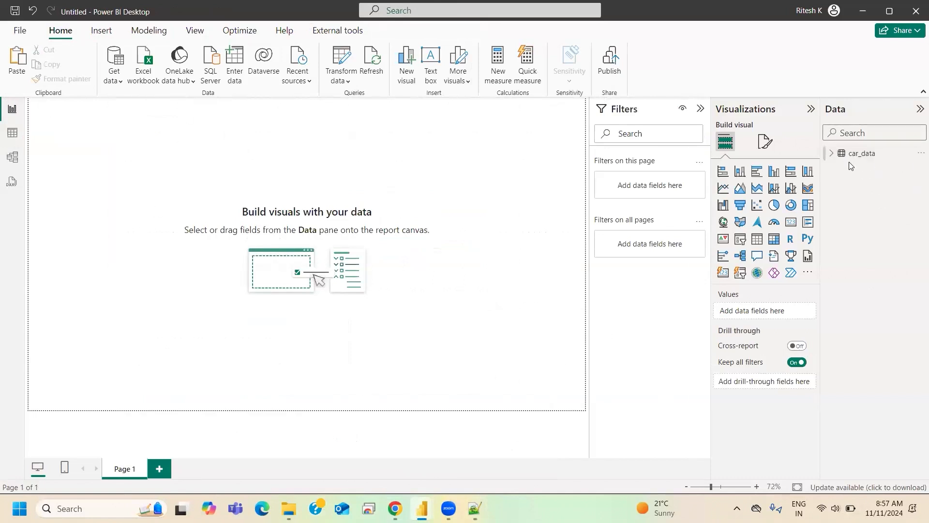
mouse_move(395, 508)
left_click(362, 460)
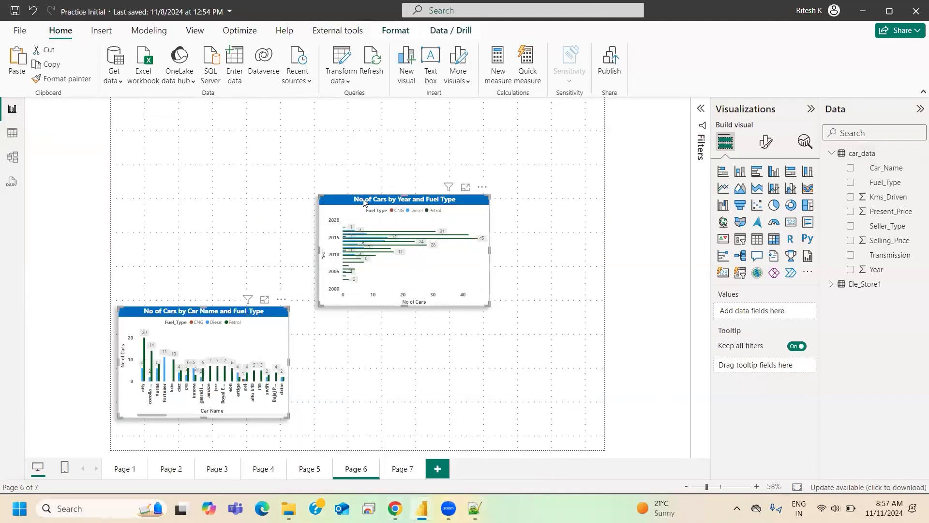
left_click(366, 202)
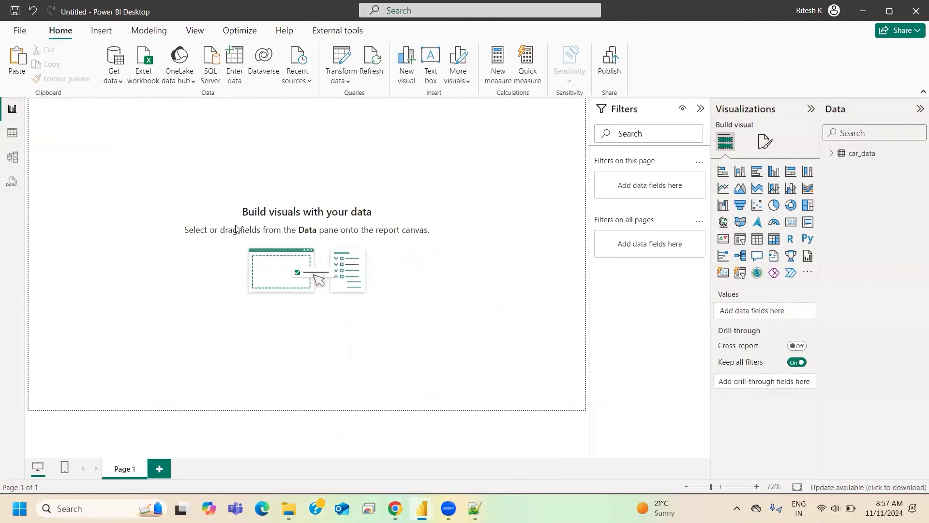
key("ctrl+v")
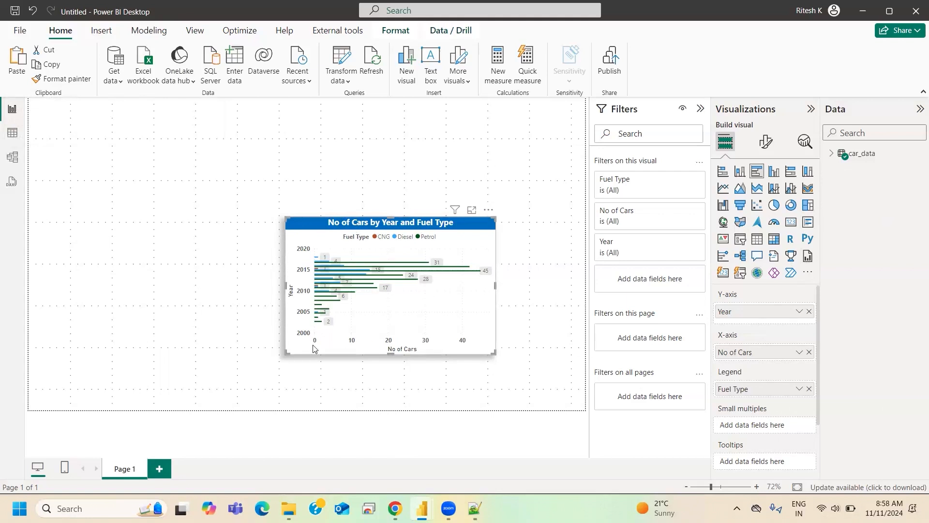
mouse_move(422, 508)
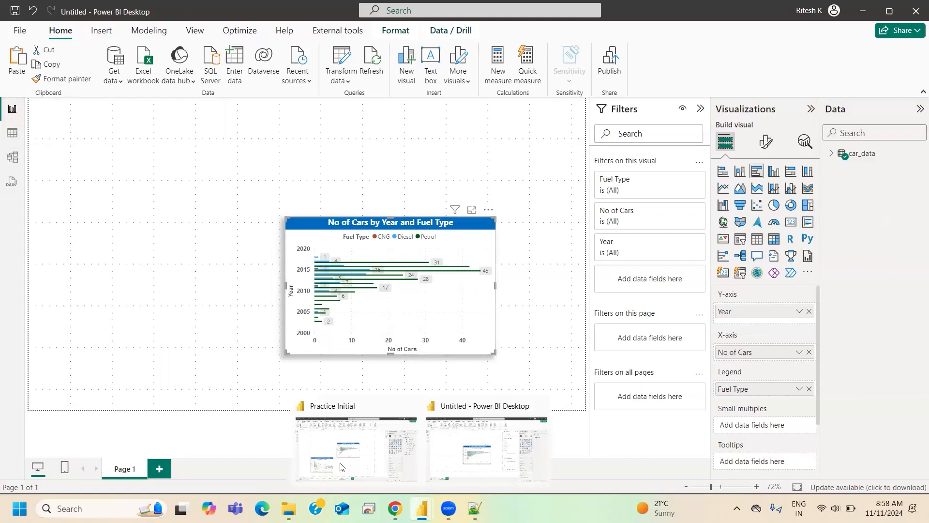
left_click(368, 443)
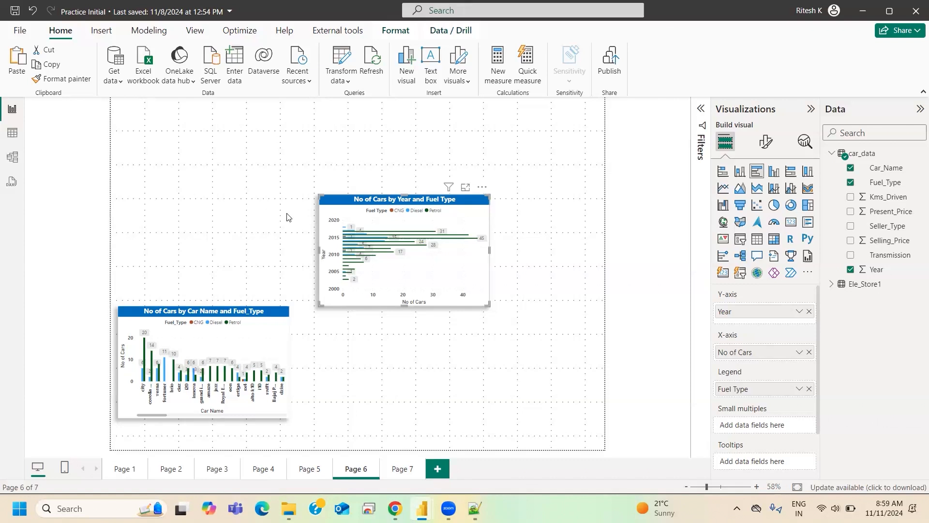
- Review the general format options of the No of Cars by Year and Fuel Type chart and Page 6's canvas settings
left_click(766, 141)
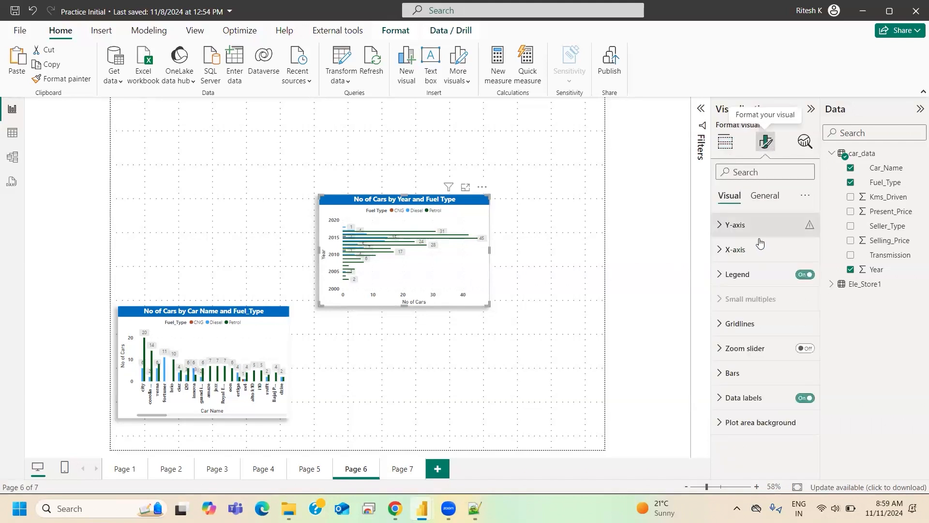
left_click(764, 196)
left_click(576, 207)
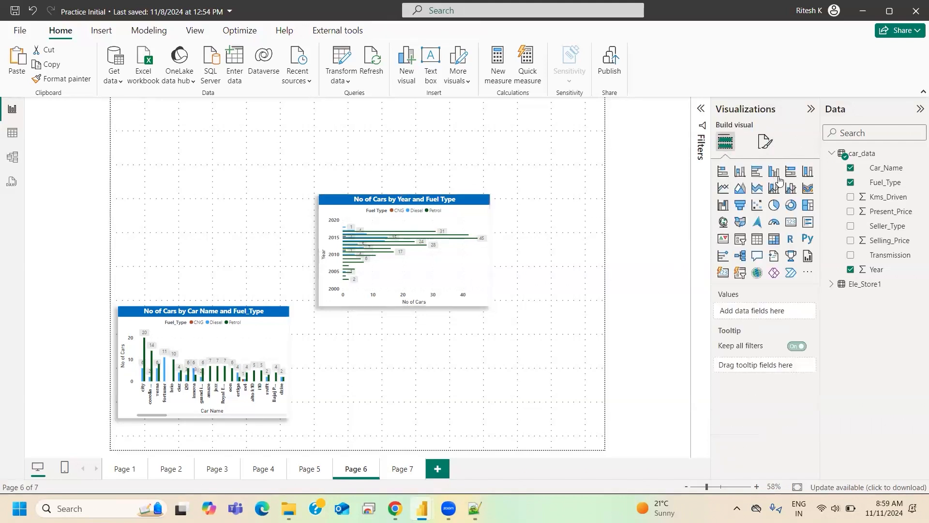
left_click(766, 142)
left_click(751, 224)
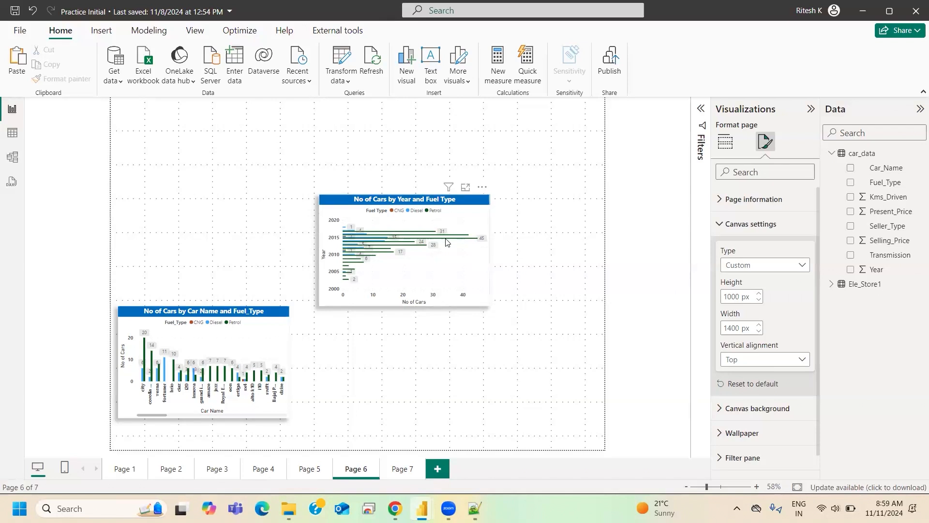
left_click(725, 225)
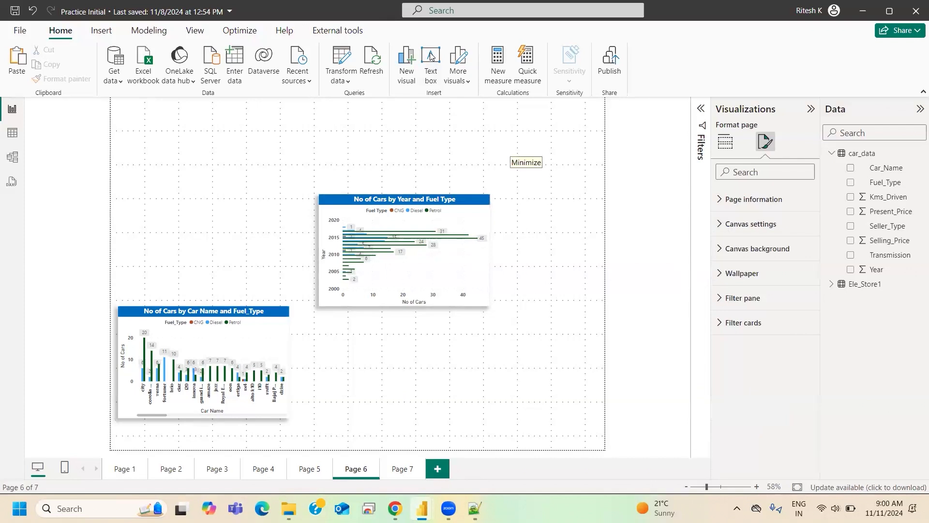
key("XF86AudioRaiseVolume")
left_click(725, 142)
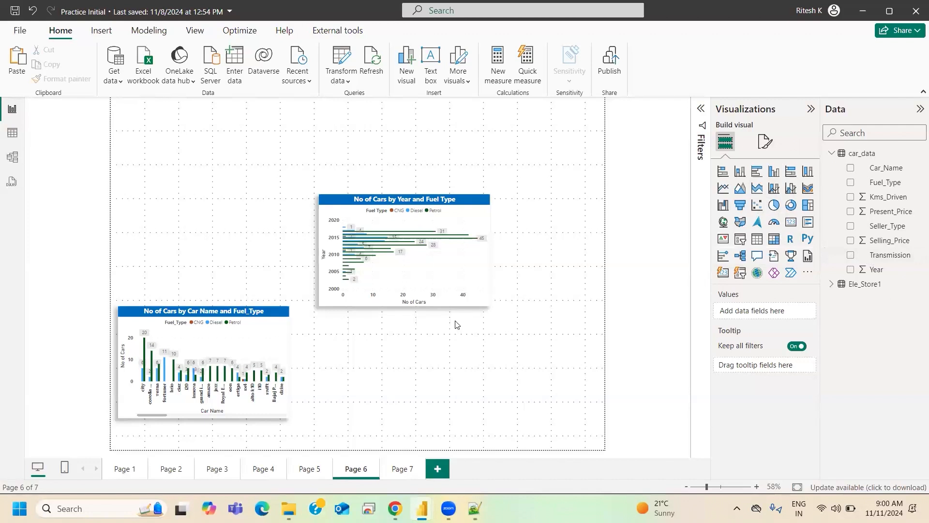
- In the No of Cars by Year and Fuel Type chart, replace the Y-axis field with Car_Name and use Year as small multiples
left_click(485, 302)
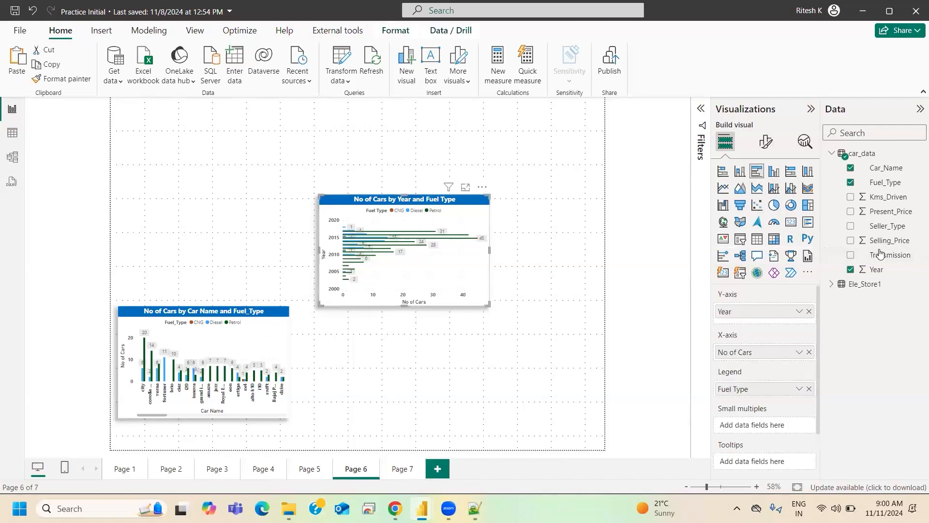
left_click(809, 311)
left_click_drag(886, 168, 766, 314)
left_click_drag(780, 361, 778, 422)
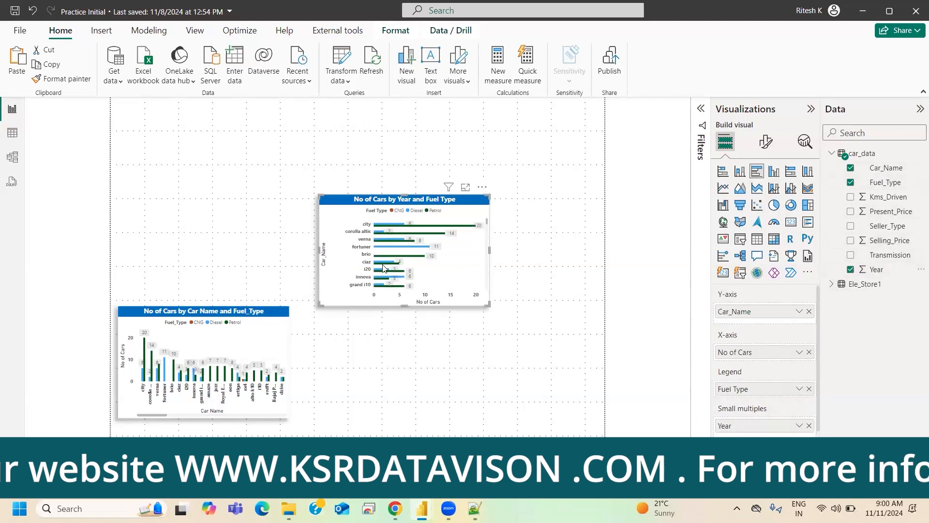
scroll(437, 267, "down", 3)
scroll(434, 270, "down", 2)
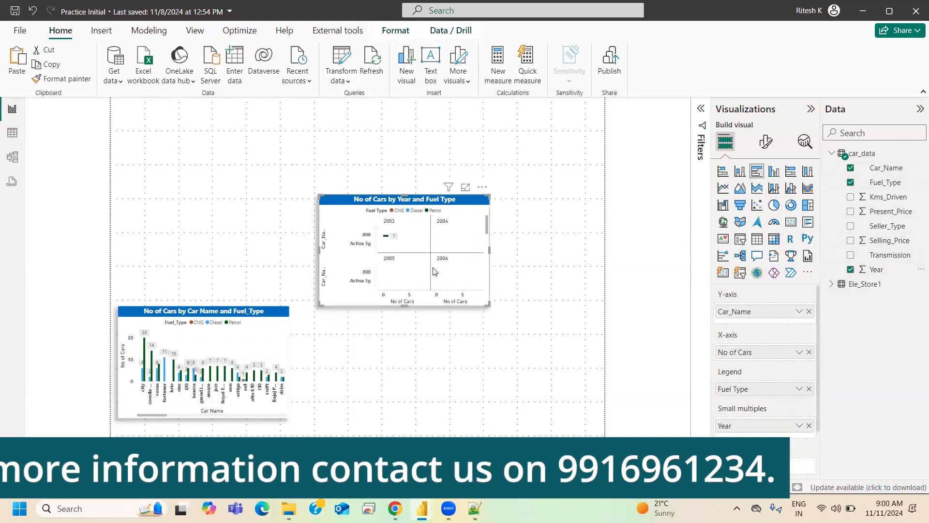
- Remove Year from the chart's small multiples and restore Year as its Y-axis field
left_click(809, 426)
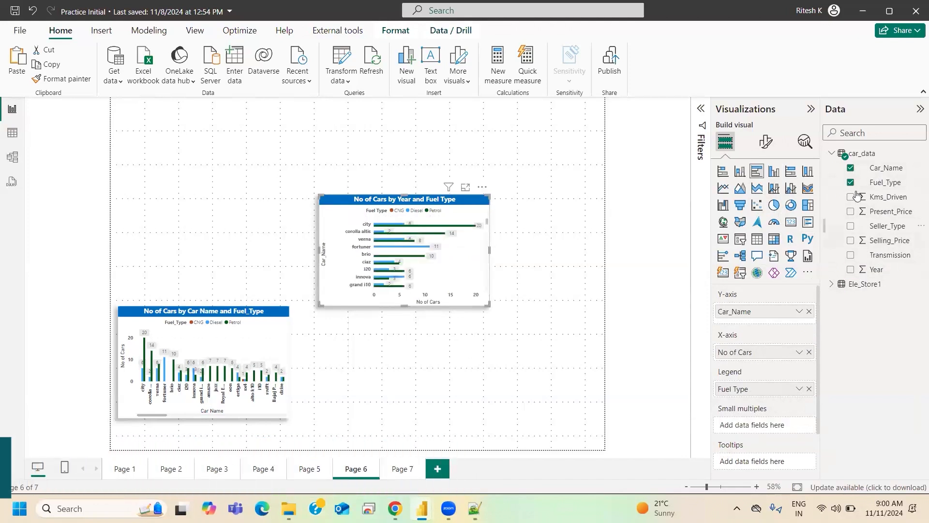
left_click_drag(726, 326, 729, 323)
left_click_drag(481, 335, 482, 334)
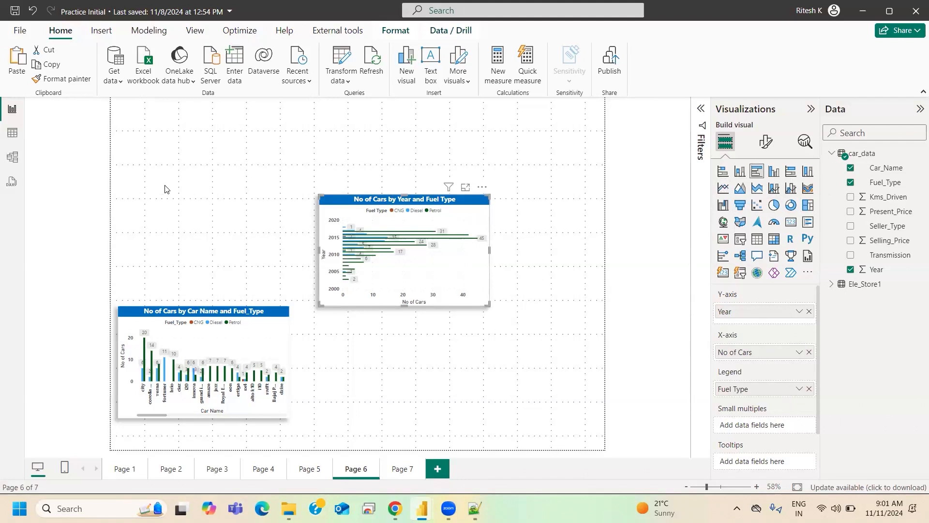
- Switch to the Notepad++ notes and write the heading COLUMN CHART in capitals on line 74
left_click(474, 509)
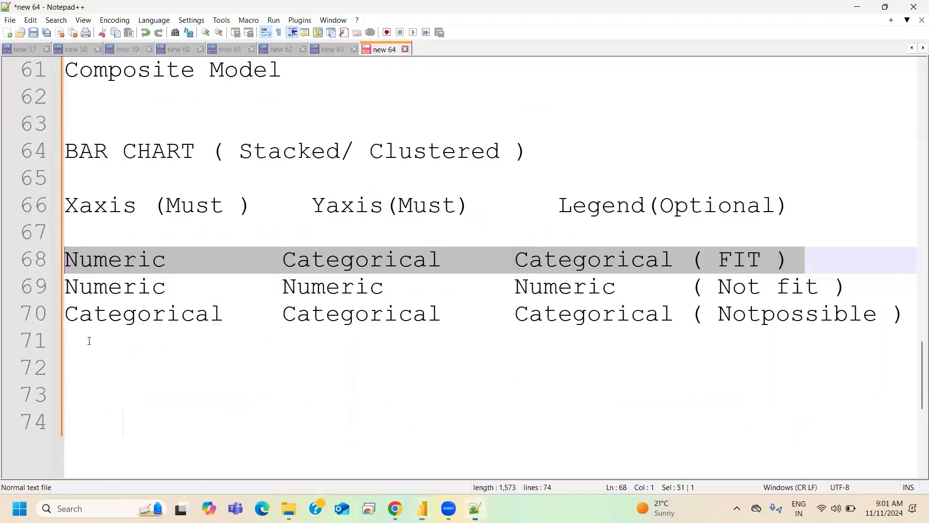
left_click(87, 419)
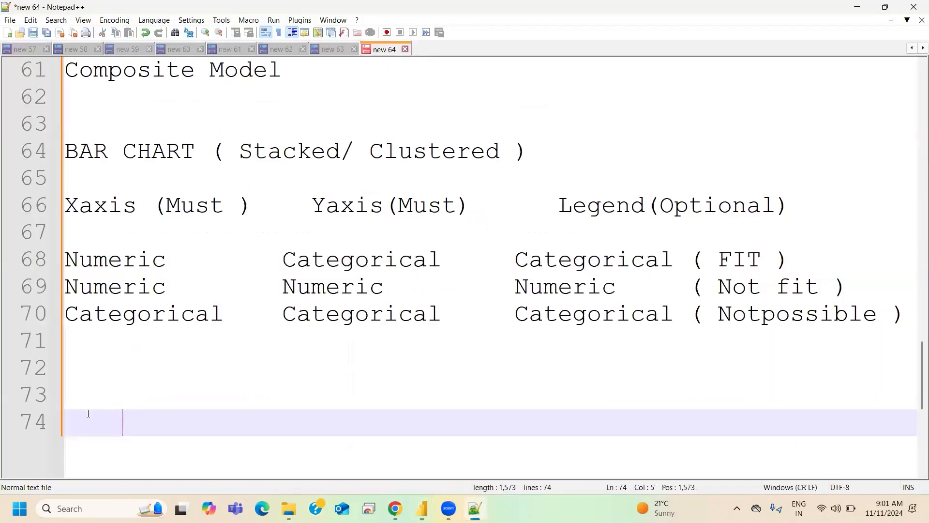
type("Column Chart")
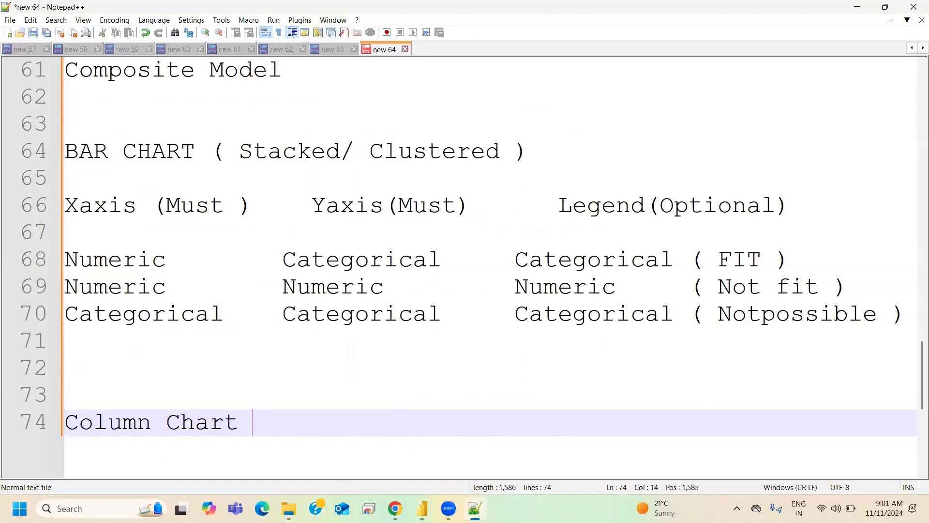
key("BackSpace")
key("BackSpace")
key("BackSpace")
key("BackSpace")
key("BackSpace")
key("BackSpace")
key("BackSpace")
key("BackSpace")
key("BackSpace")
key("BackSpace")
key("BackSpace")
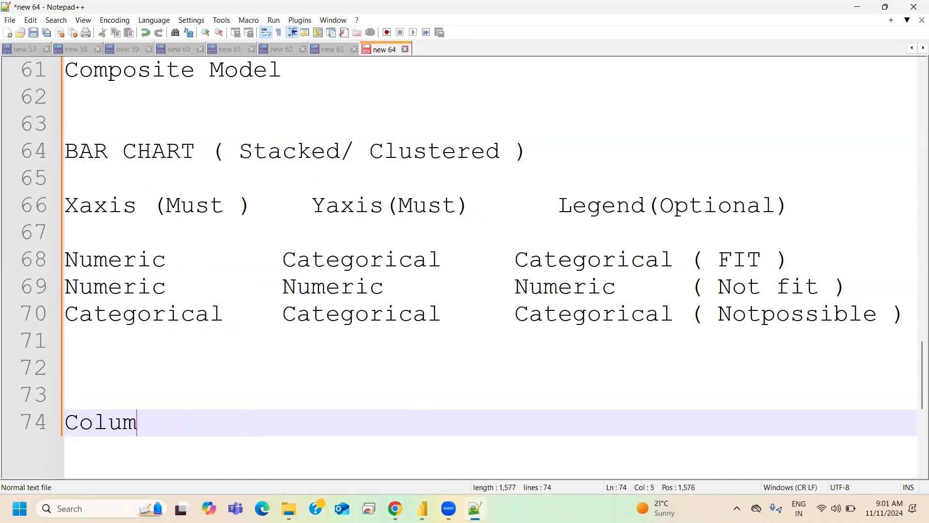
type("OLUMN ")
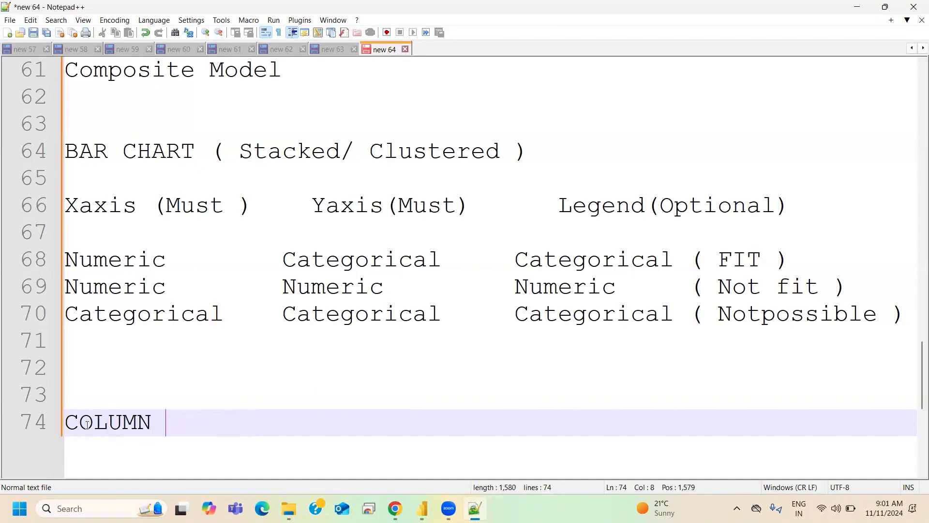
type("CHART ( ")
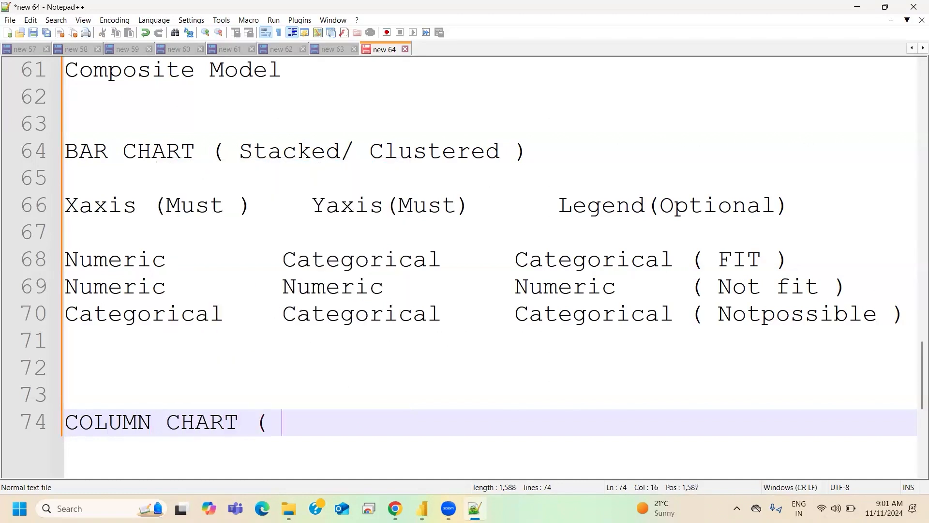
type("St")
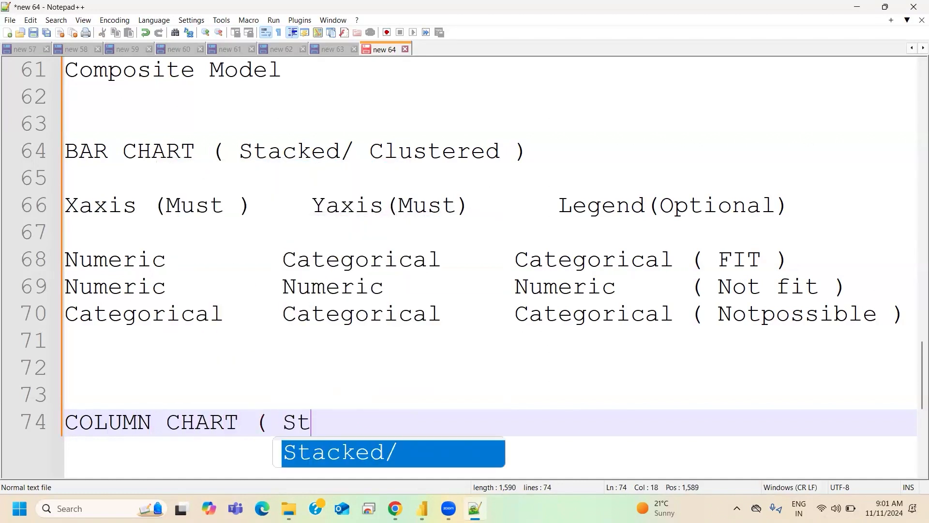
type("aacked")
- Complete the COLUMN CHART heading with ( Stacked/ Clustered) and add blank lines below it
key("BackSpace")
key("BackSpace")
key("BackSpace")
key("BackSpace")
key("BackSpace")
type("c")
key("Return")
type("clu")
key("BackSpace")
key("BackSpace")
key("BackSpace")
type("Cl")
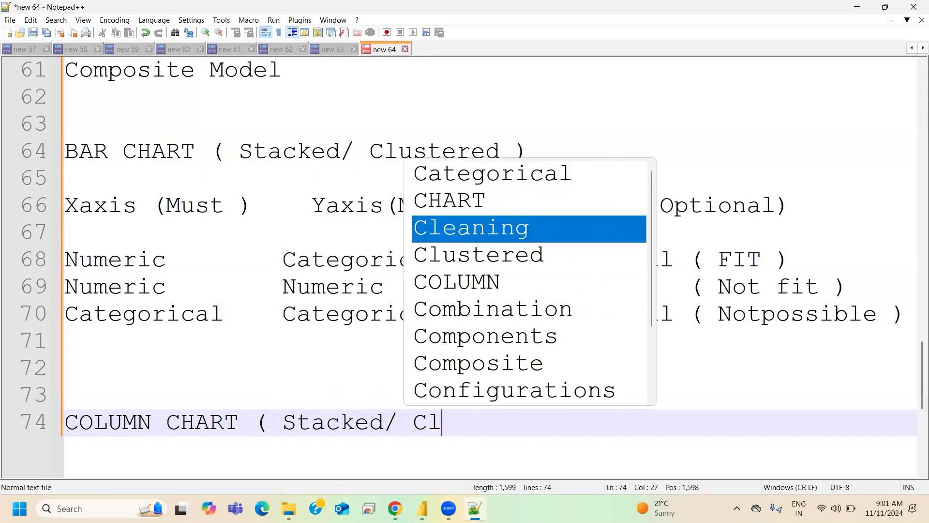
type("u")
key("Return")
type(")")
key("Return")
key("Return")
key("Return")
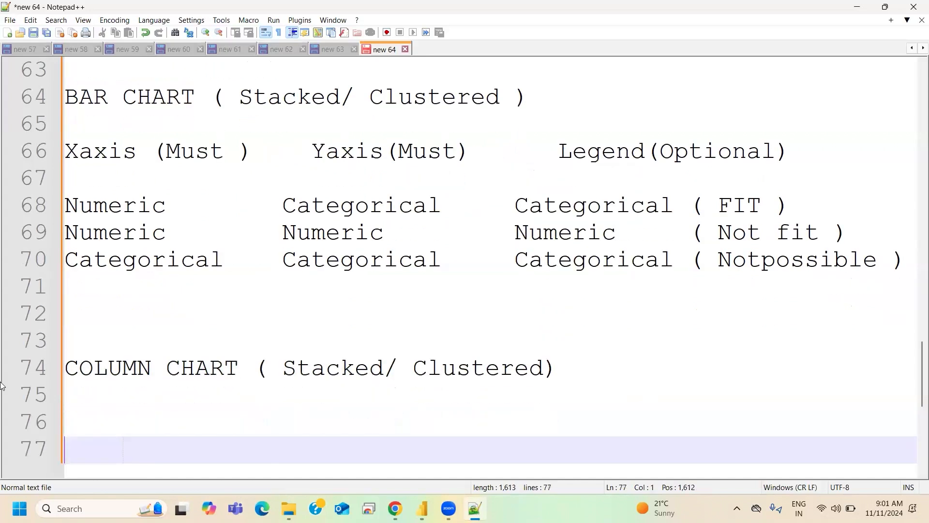
- Copy the Xaxis, Yaxis and Legend requirement line from the bar chart notes to line 76 and start a new line beneath it
left_click_drag(792, 151, 65, 151)
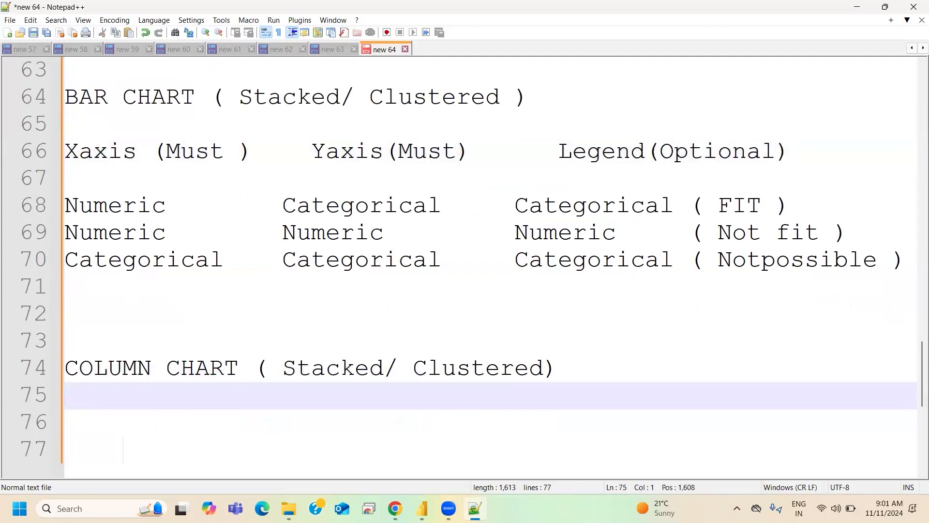
type("Xaxis (Must )    Yaxis(Must)      Legend(Optional)")
scroll(322, 403, "down", 2)
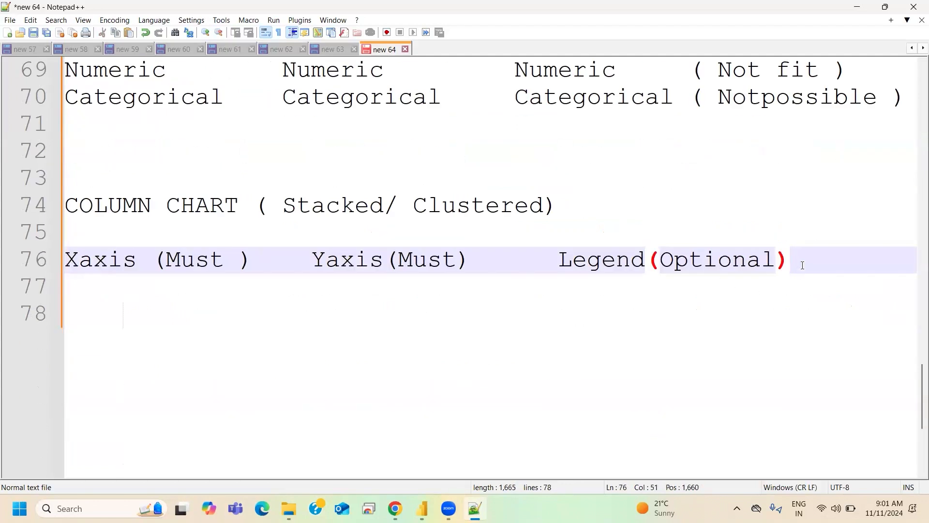
key("Return")
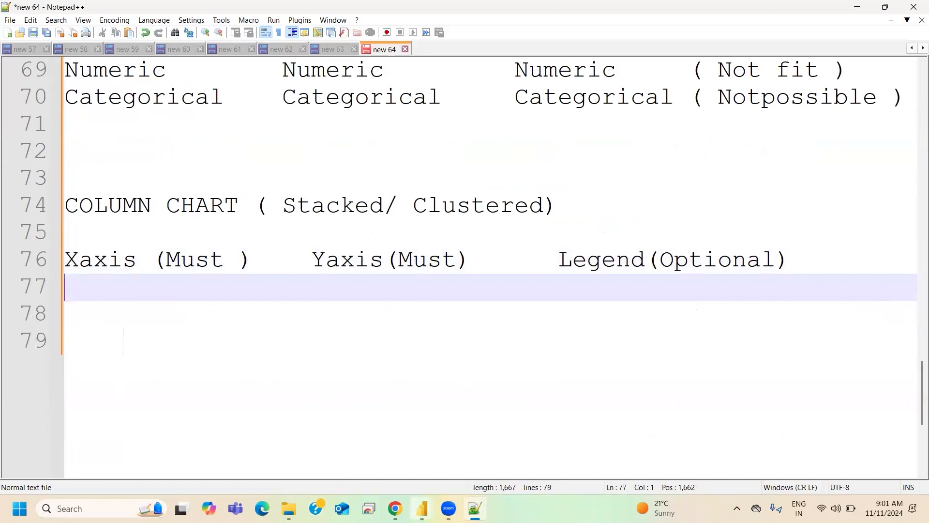
- Switch to Practice Initial and move the Year chart to Page 6's right edge and the Car Name chart up level with it
mouse_move(422, 508)
left_click(357, 463)
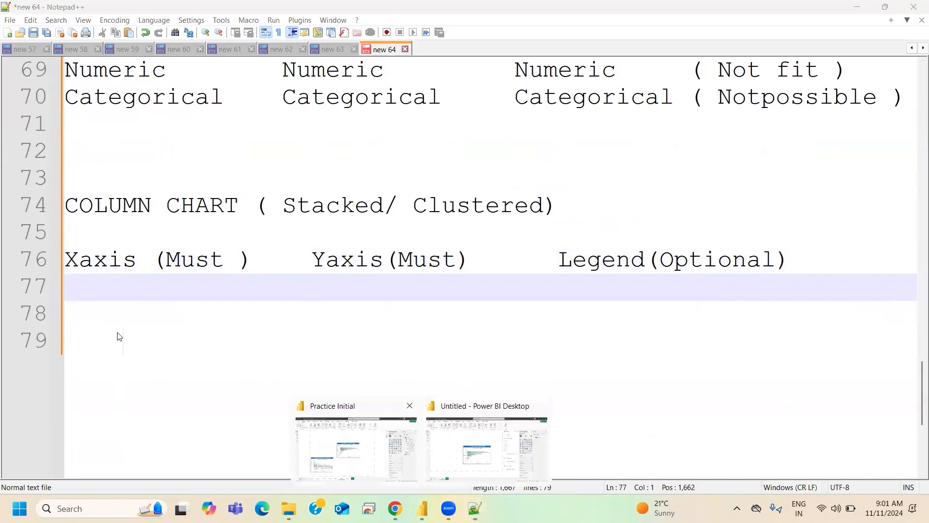
left_click_drag(388, 205, 503, 193)
left_click_drag(185, 313, 226, 199)
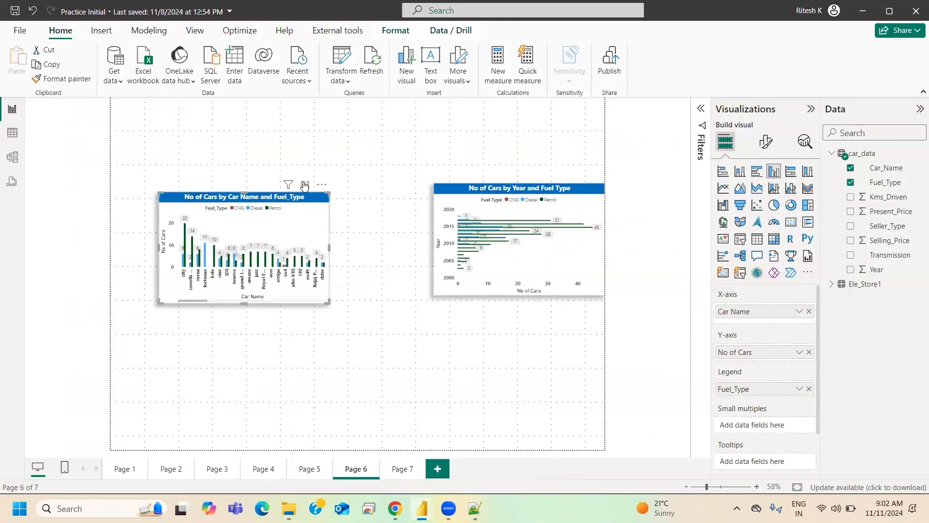
- Show the No of Cars by Car Name and Fuel_Type chart in focus mode and replace its X-axis field with Year
left_click(305, 185)
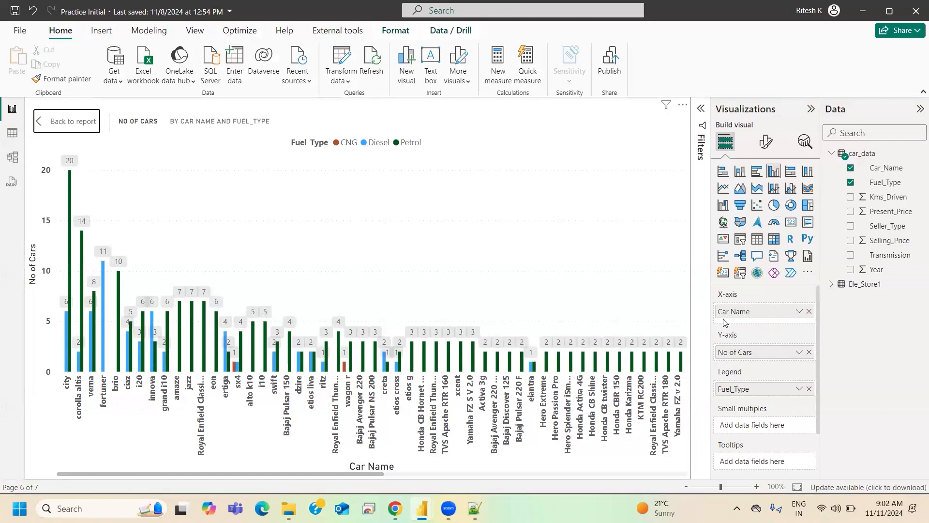
left_click(809, 312)
left_click_drag(856, 270, 737, 312)
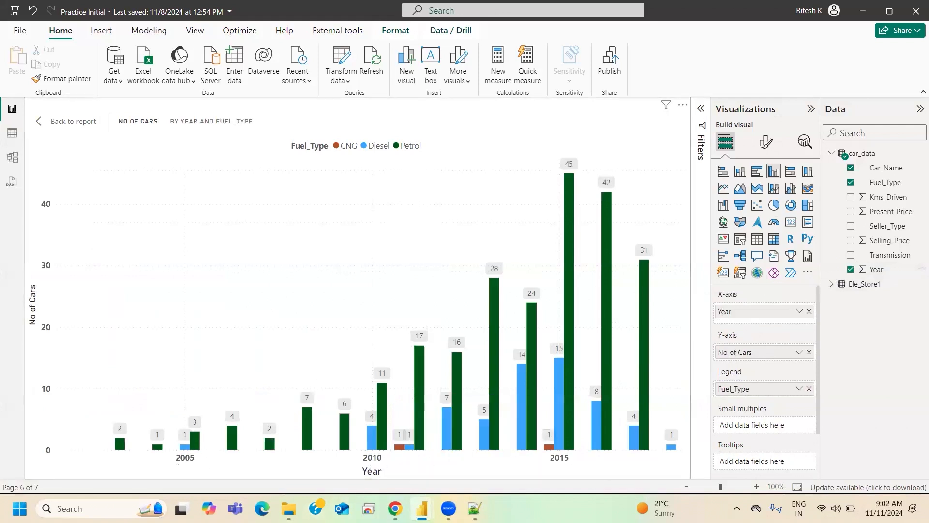
- Switch to Notepad++ and enter Categorical under Xaxis and Numeric under Yaxis on line 77 of the column chart notes
left_click(474, 508)
type("Categorical")
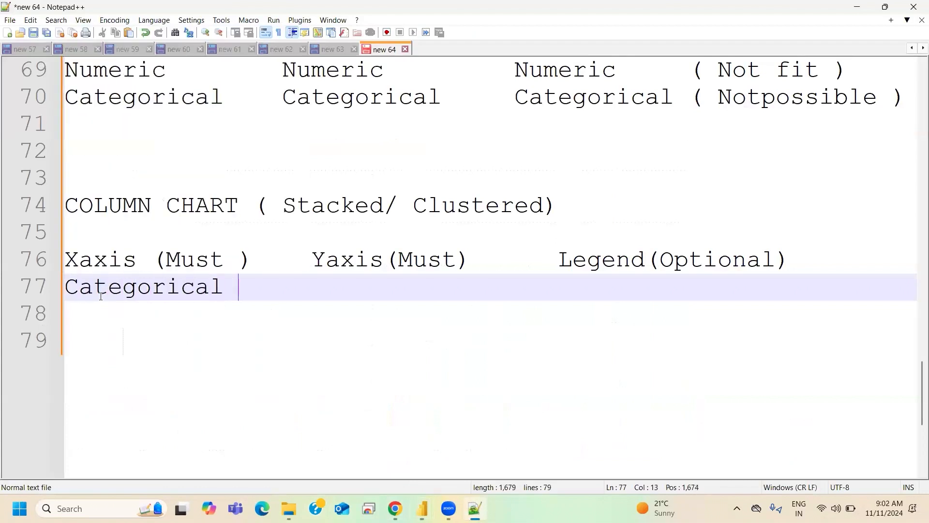
scroll(100, 296, "up", 2)
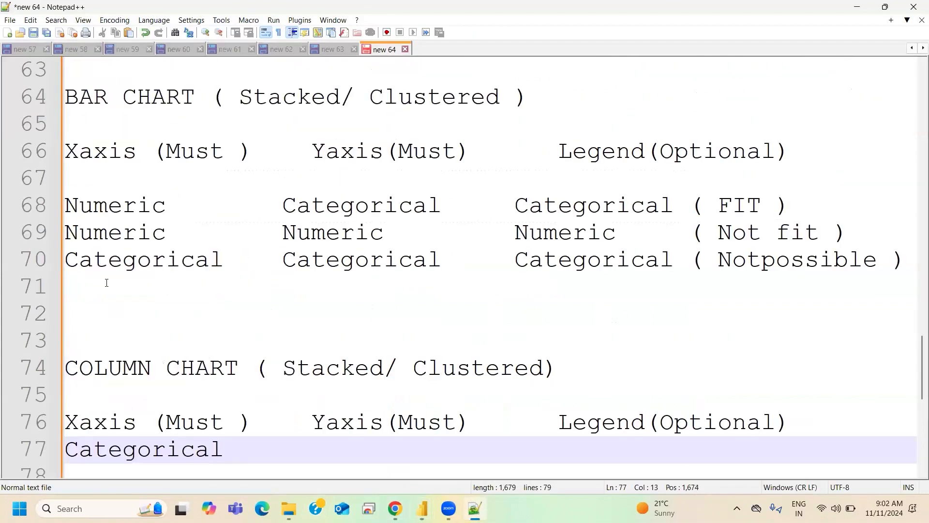
left_click(94, 205)
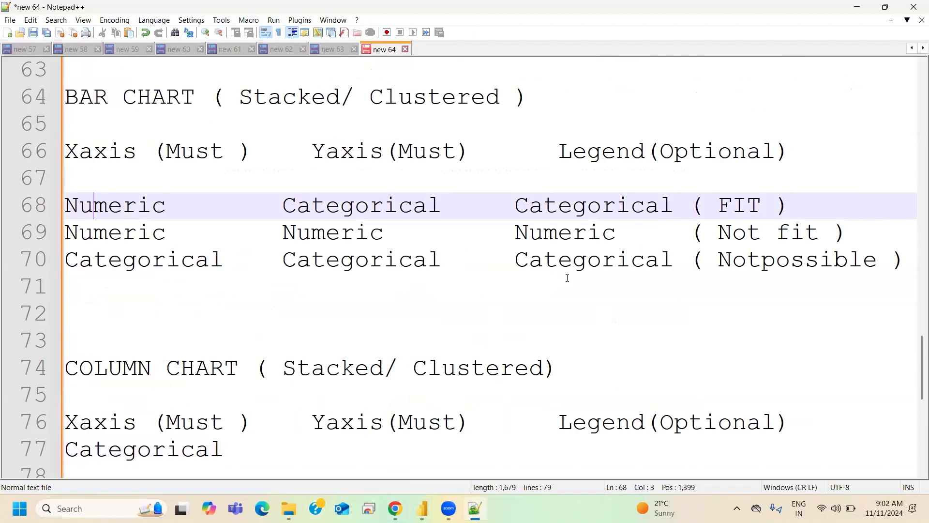
left_click_drag(690, 205, 805, 205)
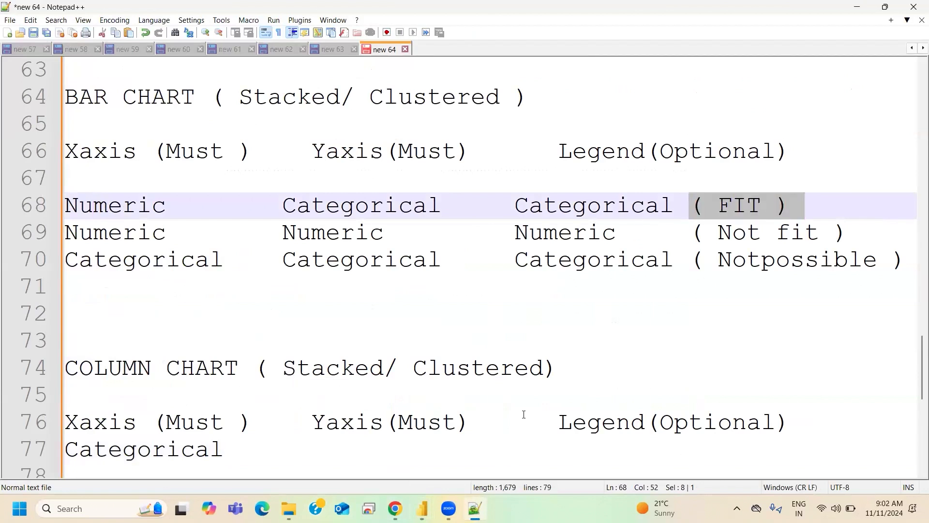
scroll(524, 414, "down", 1)
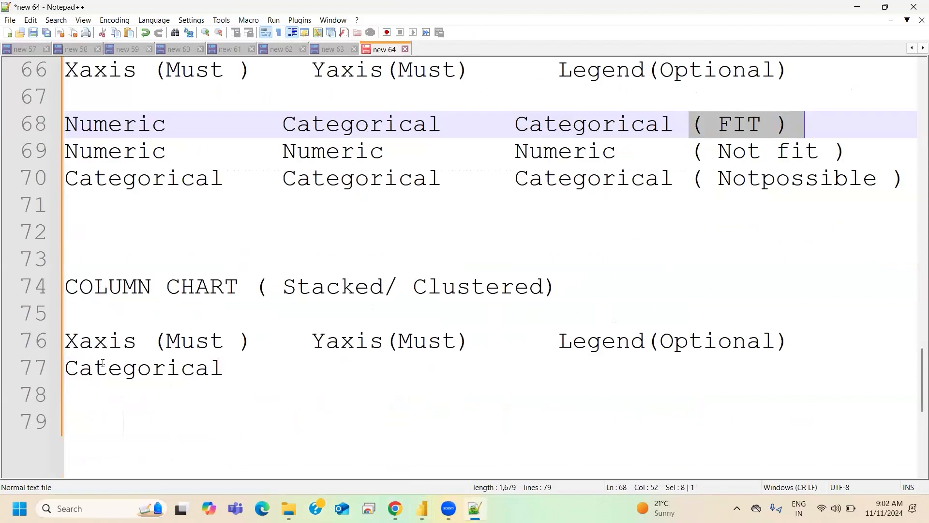
left_click(317, 372)
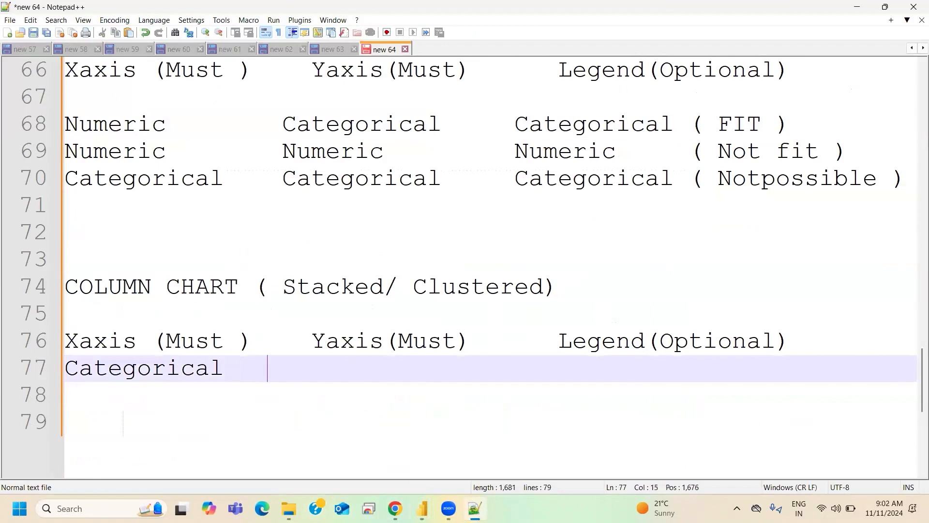
type("Numeric ")
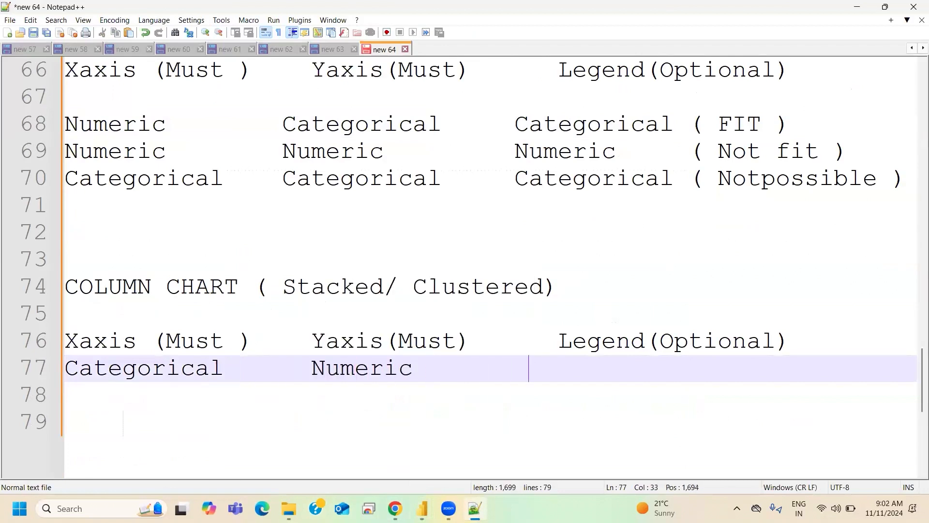
type("         Ctare")
- Complete line 77 with Categorical ( Best FIT ) under Legend, keeping only one space before the remark so it fits on one line
key("BackSpace")
key("BackSpace")
key("BackSpace")
key("BackSpace")
type("a")
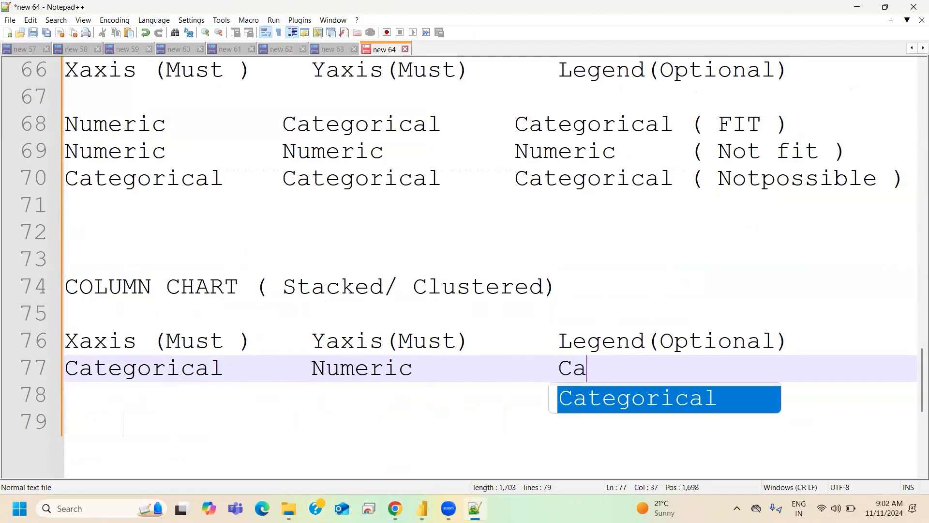
key("Return")
type("(")
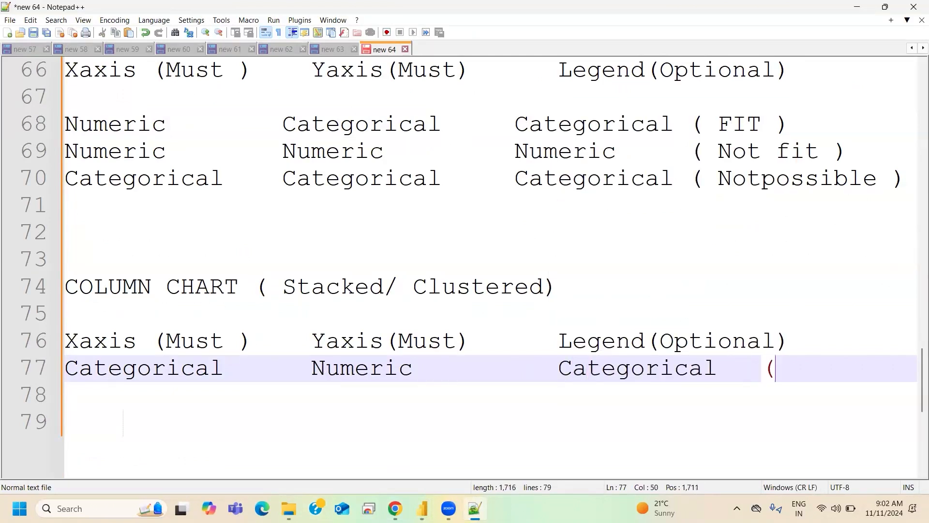
type(" Best FI")
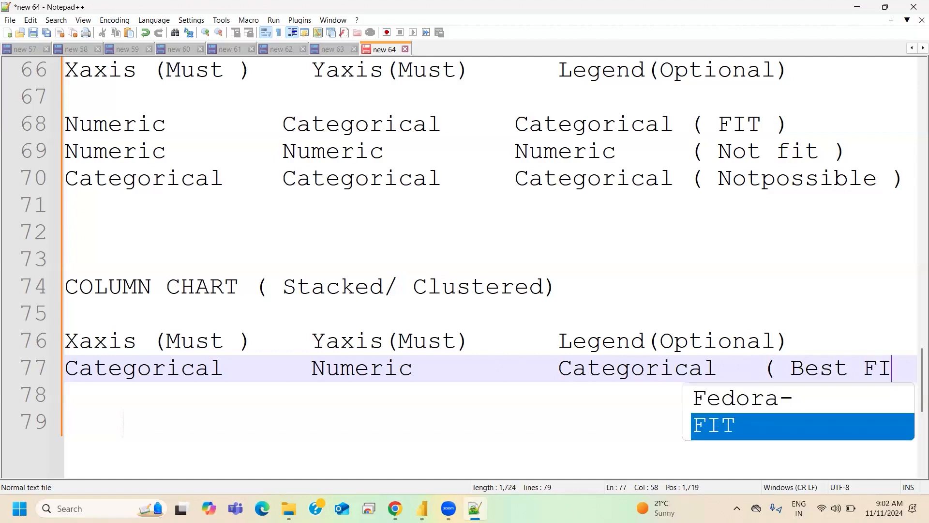
type("T )")
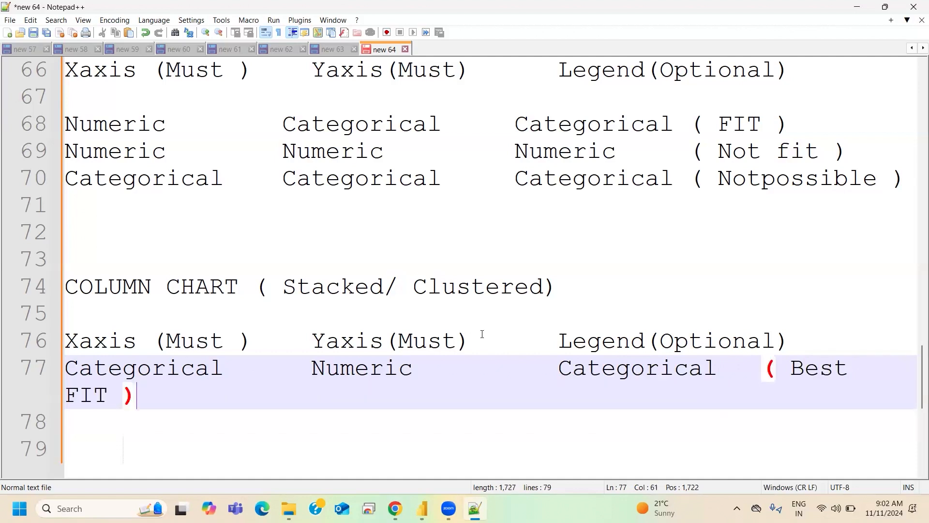
left_click(761, 369)
key("BackSpace")
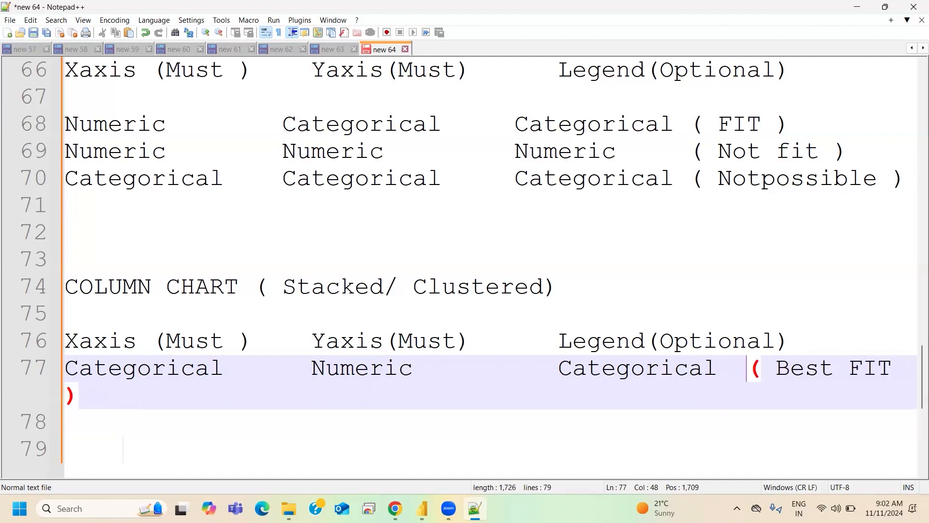
key("BackSpace")
- Change the bar chart remark on line 68 to ( BEST FIT ) and start a new line below line 77
scroll(749, 240, "up", 1)
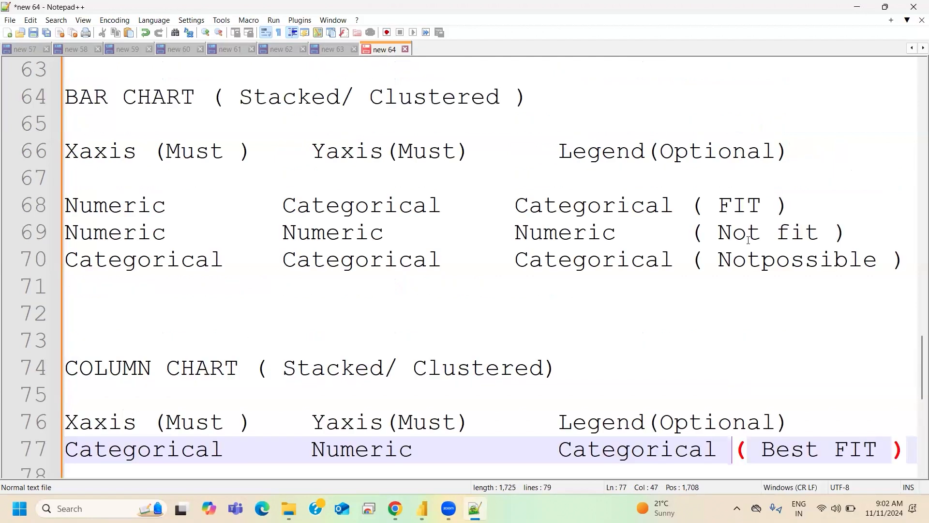
left_click(724, 205)
type("BEST")
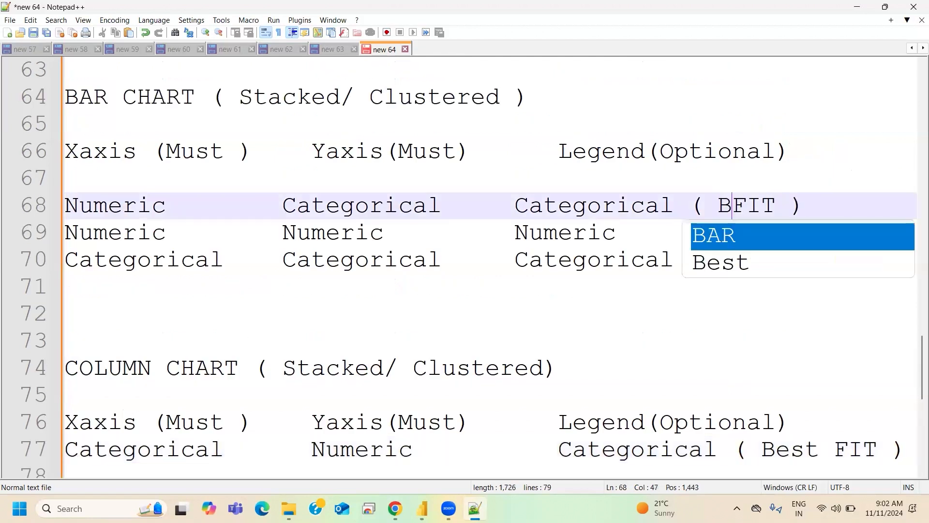
scroll(807, 223, "down", 1)
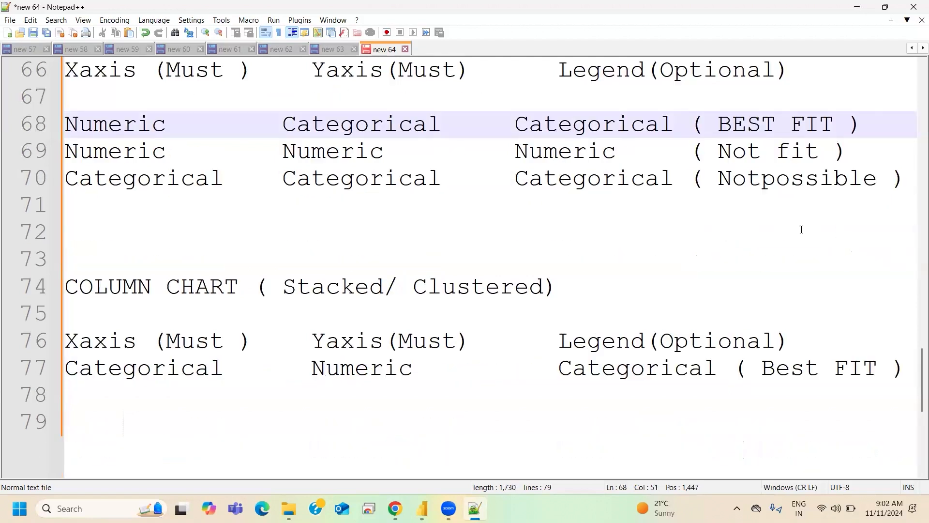
left_click(905, 369)
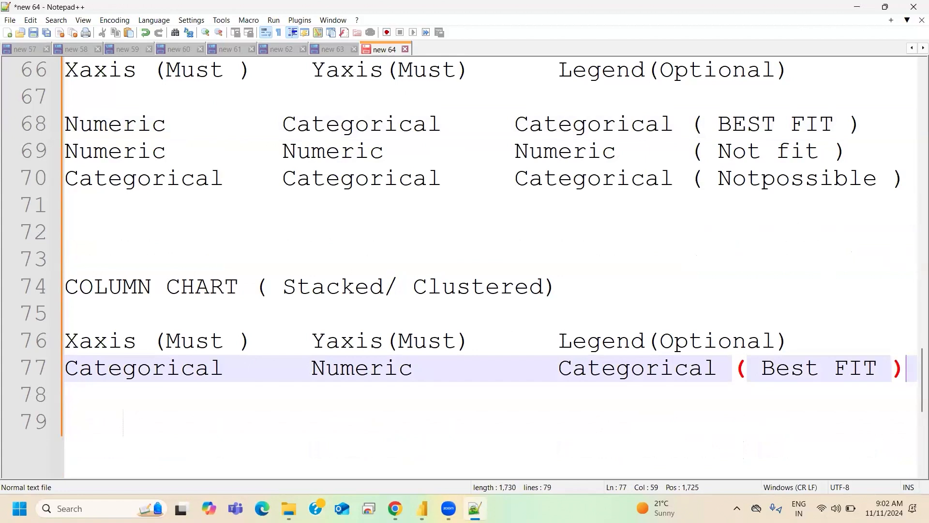
key("Return")
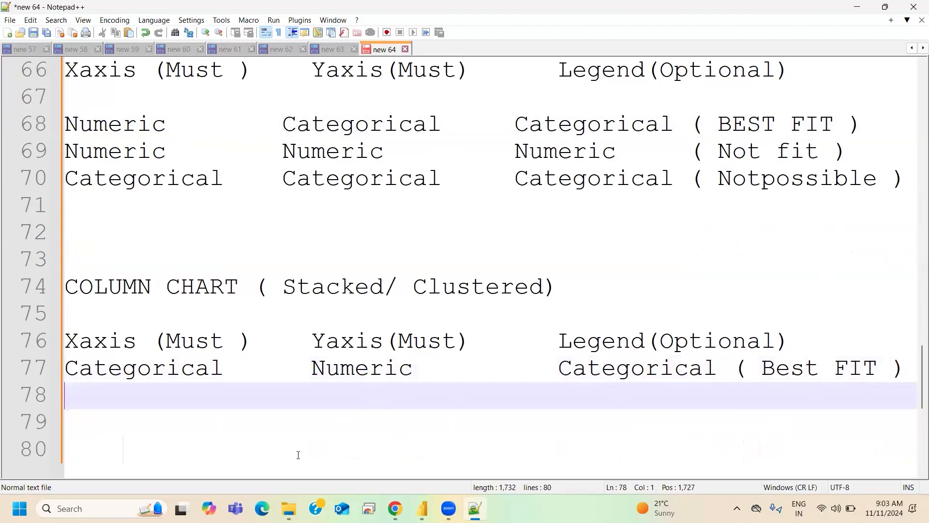
- Review the column chart's Xaxis, Yaxis and Legend requirements and their field types on lines 76 and 77 against the bar chart notes
double_click(111, 348)
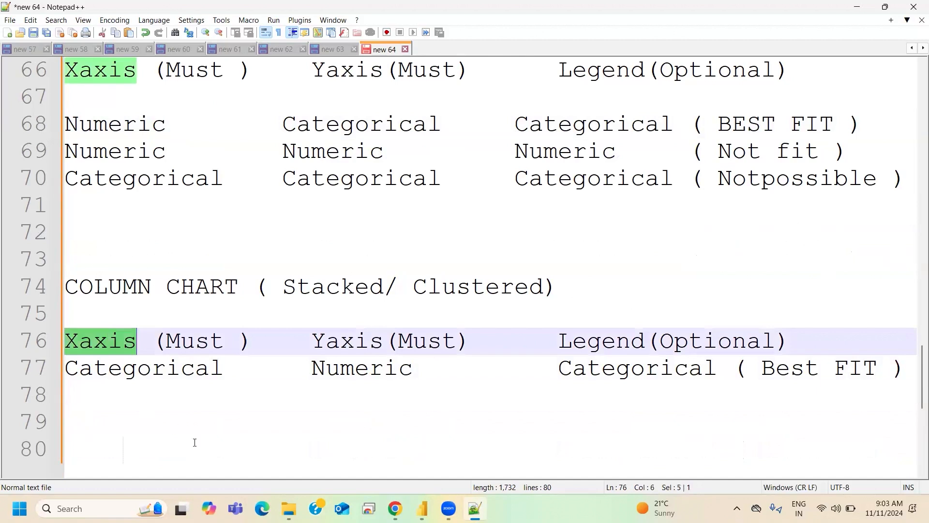
double_click(345, 341)
left_click(574, 347)
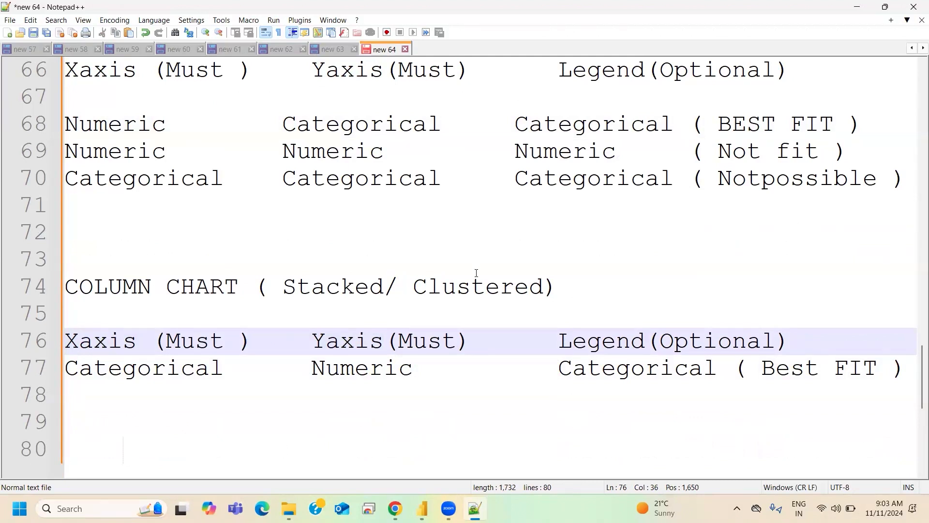
double_click(115, 367)
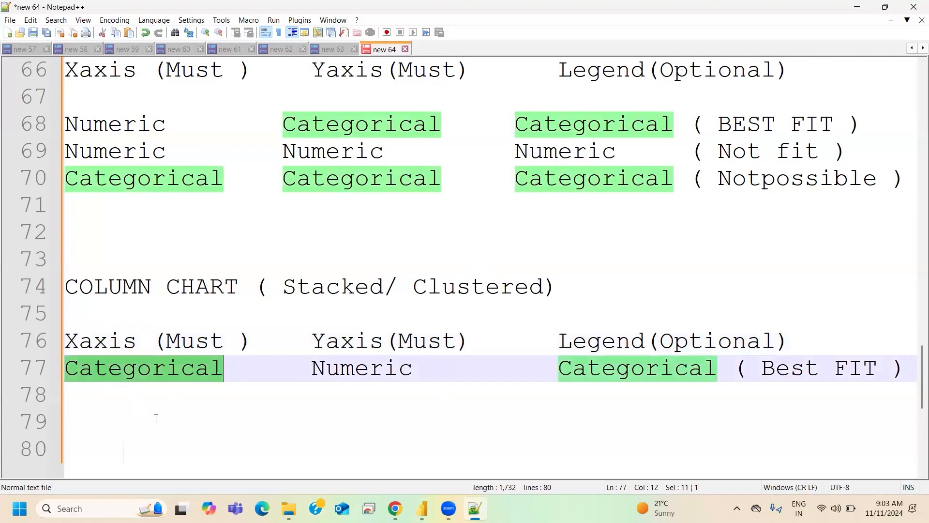
double_click(354, 367)
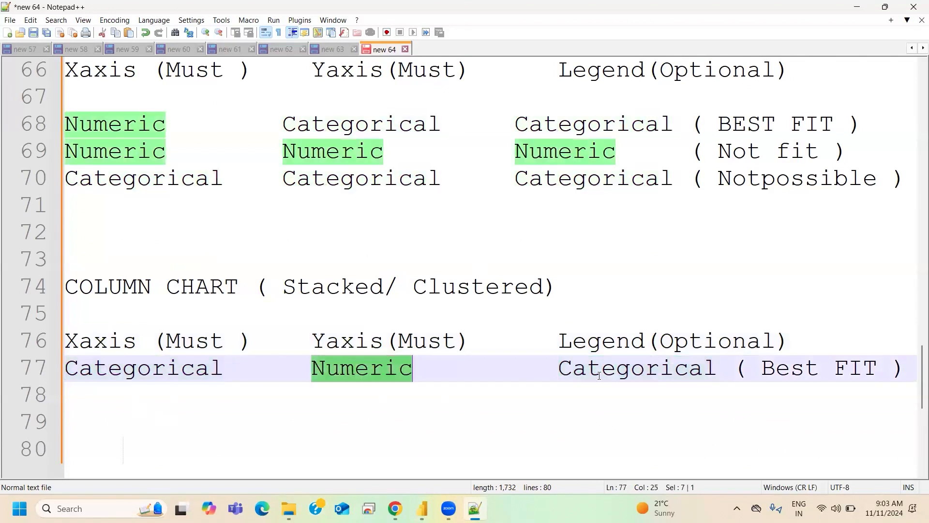
double_click(637, 369)
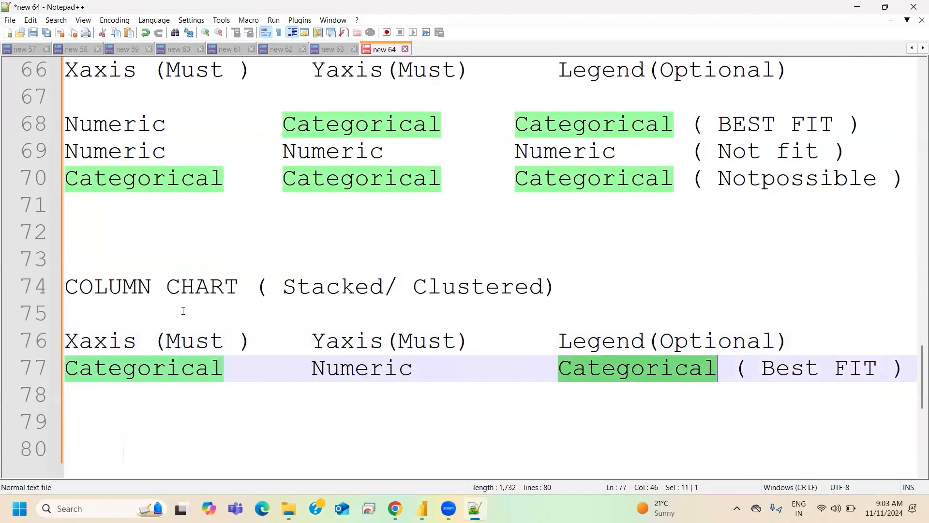
scroll(192, 312, "up", 1)
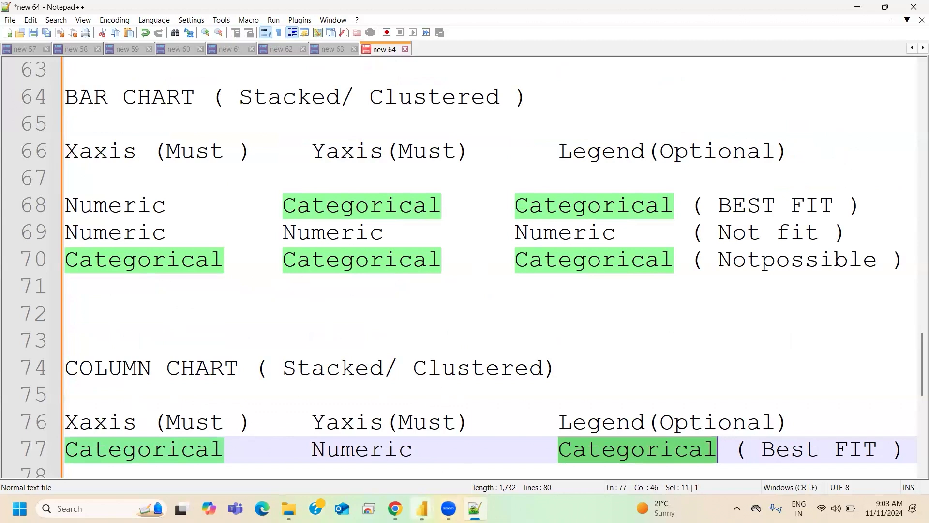
- Switch to the Practice Initial report in Power BI and exit the column chart's focus mode
mouse_move(422, 509)
left_click(351, 459)
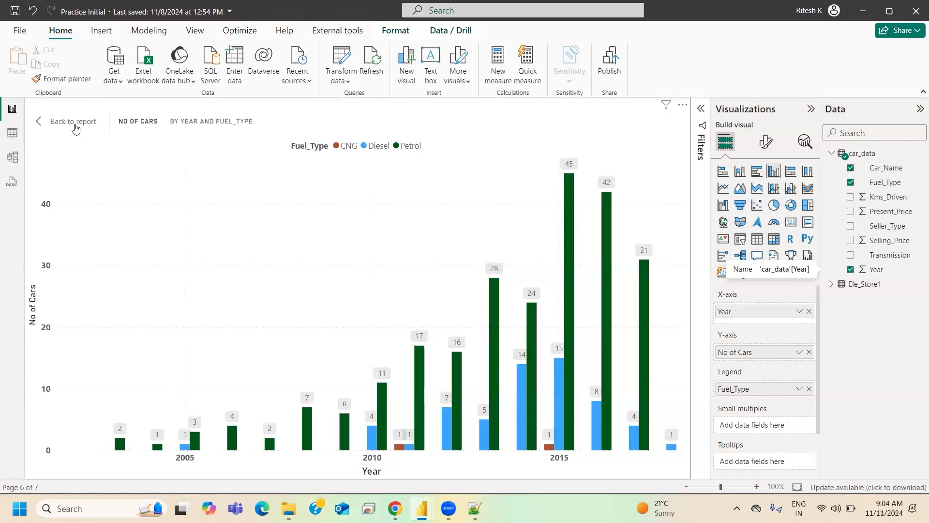
left_click(74, 125)
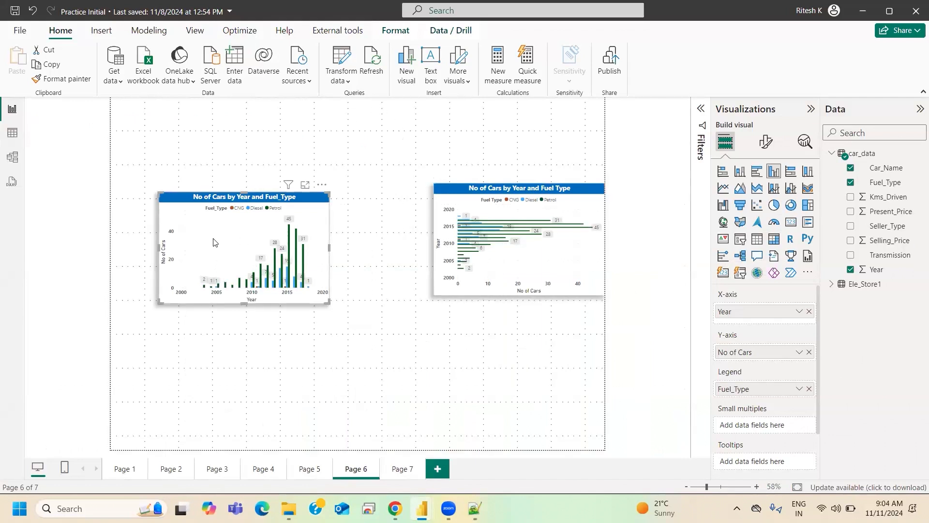
- Preview Page 6 in the Fit to width and Actual size page views, and return it to Fit to page
left_click(196, 34)
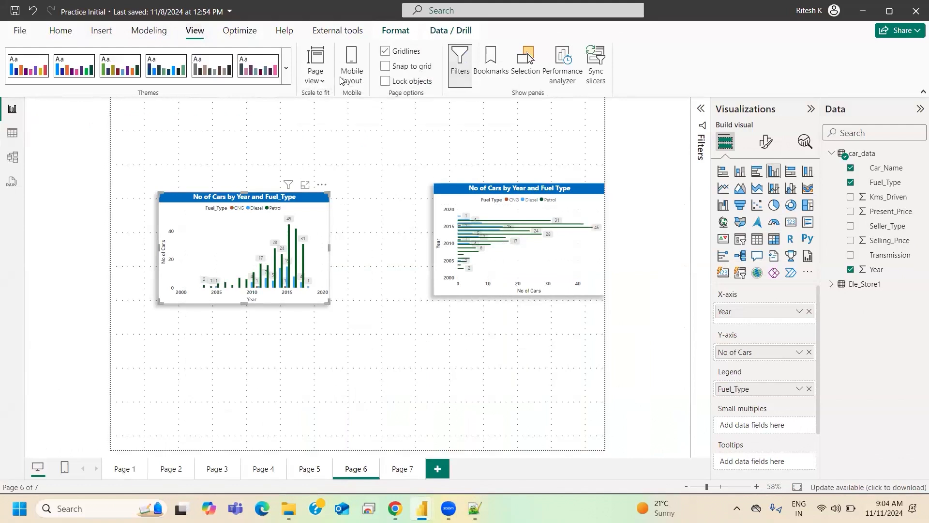
left_click(311, 83)
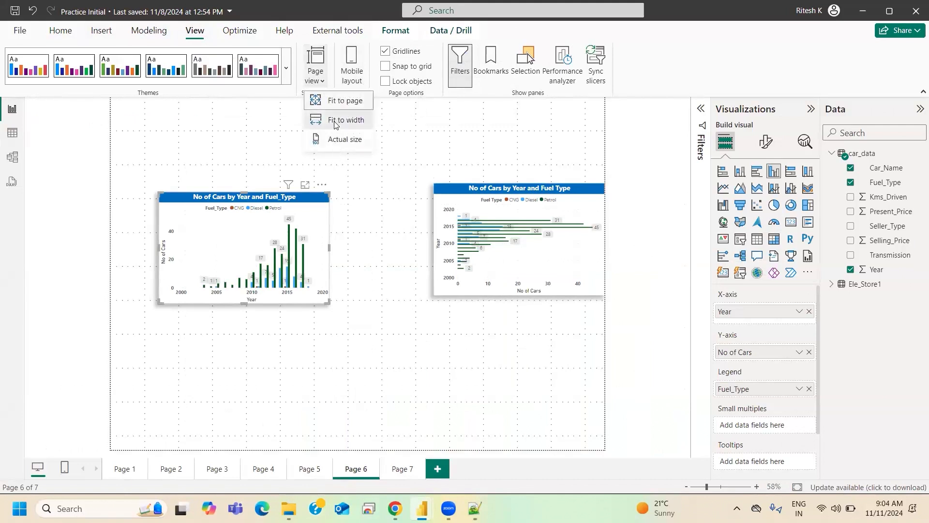
left_click(335, 121)
left_click(319, 80)
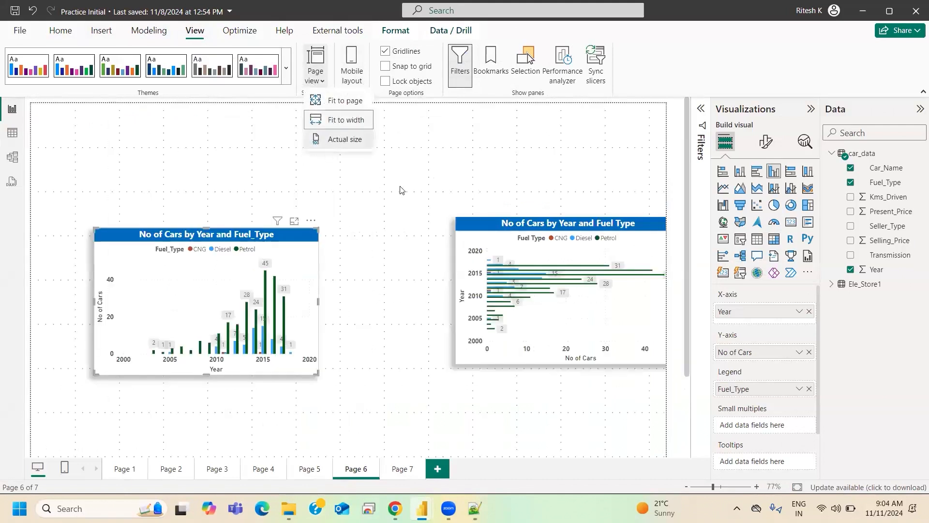
left_click(344, 139)
scroll(461, 251, "down", 5)
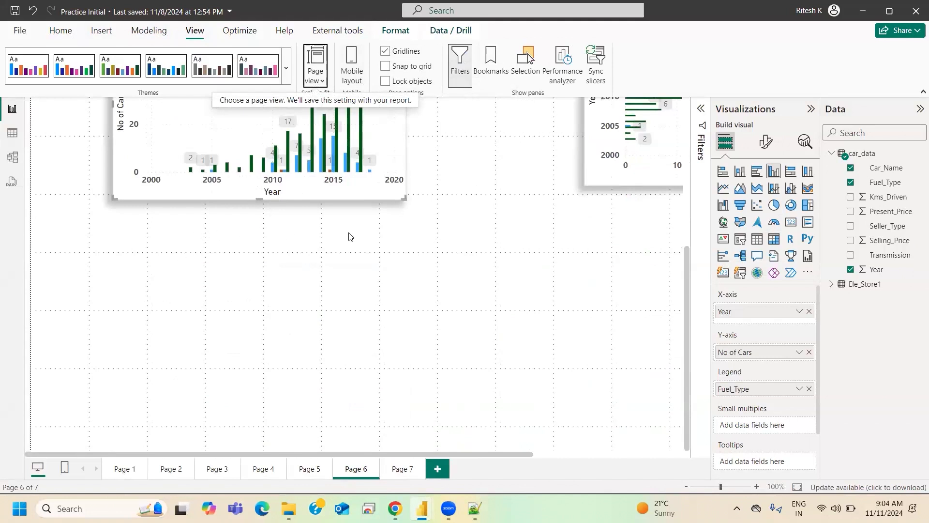
scroll(405, 295, "up", 5)
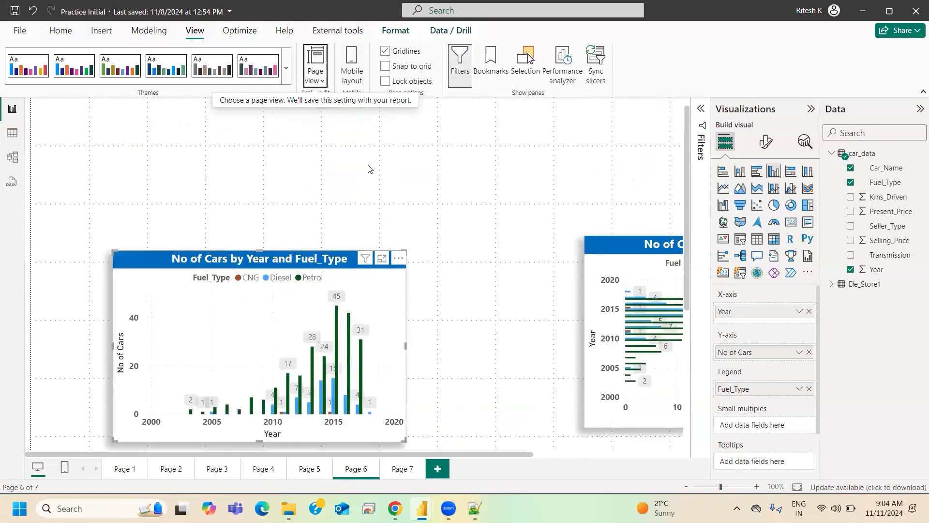
left_click(317, 80)
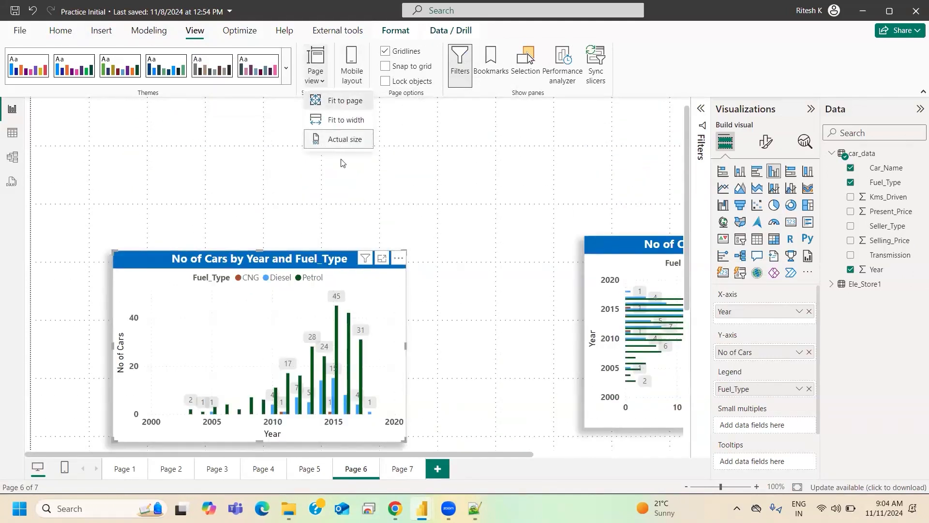
left_click(344, 101)
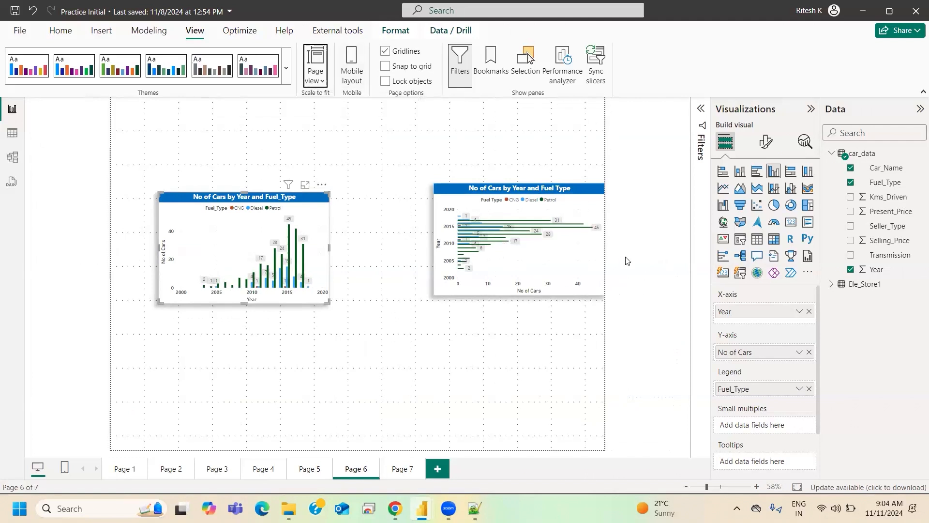
- Look into Table view, return to Page 6, and move the bar chart fully onto the page, level with the column chart
left_click(13, 138)
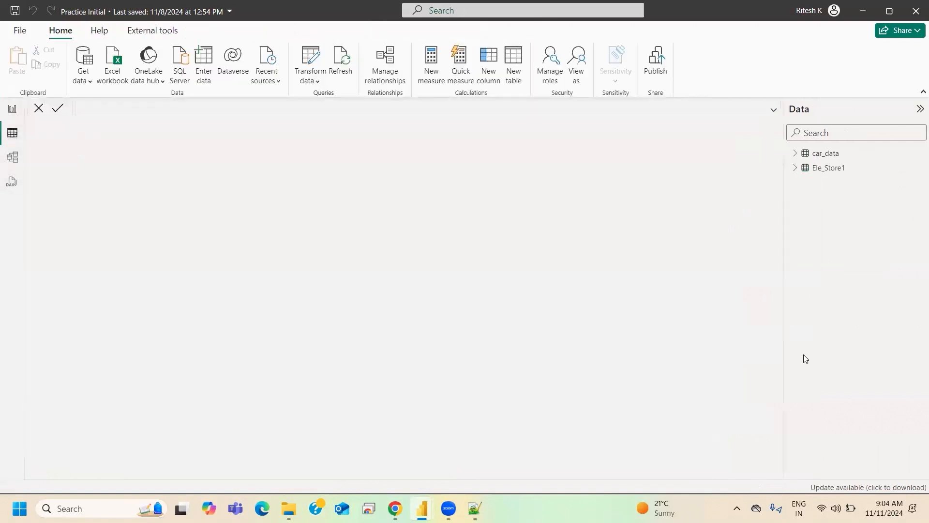
left_click(14, 135)
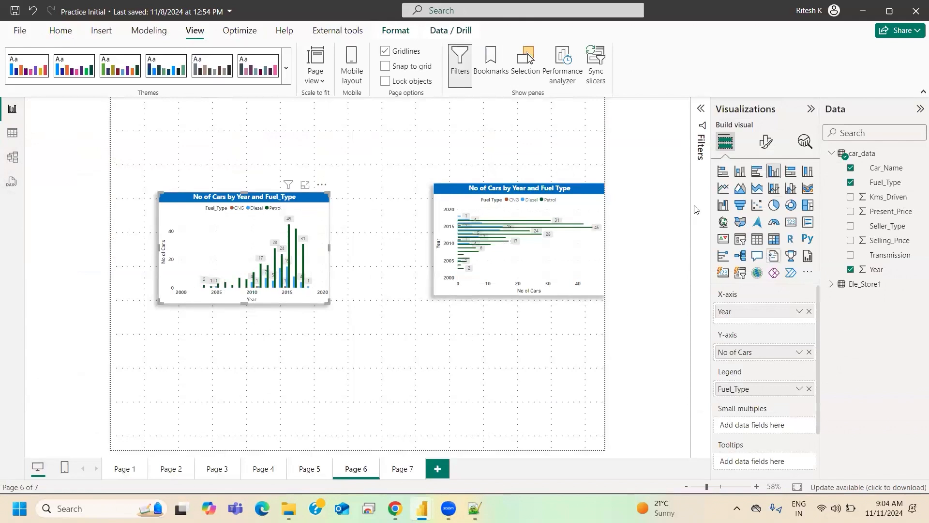
left_click_drag(516, 190, 475, 195)
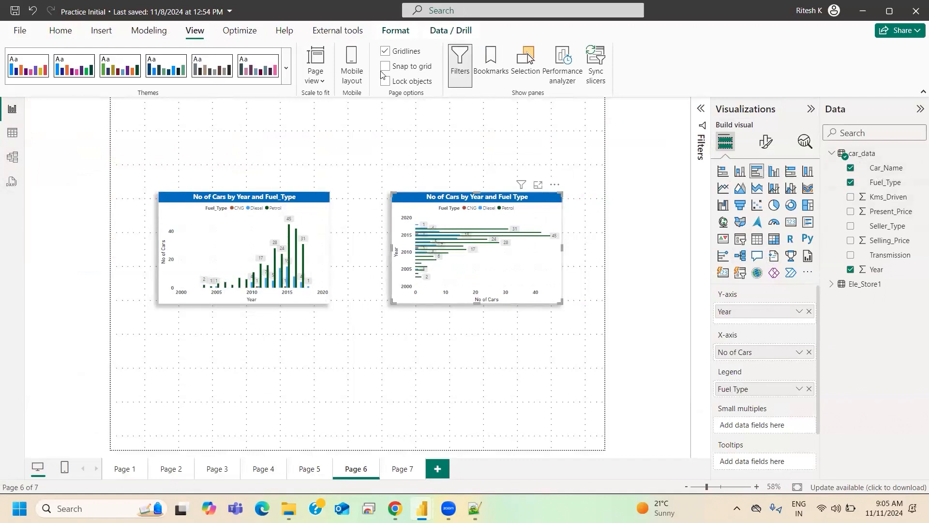
- Cross-highlight the Petrol column labelled 31 from the column chart in the bar chart, and clear the highlight
left_click(304, 261)
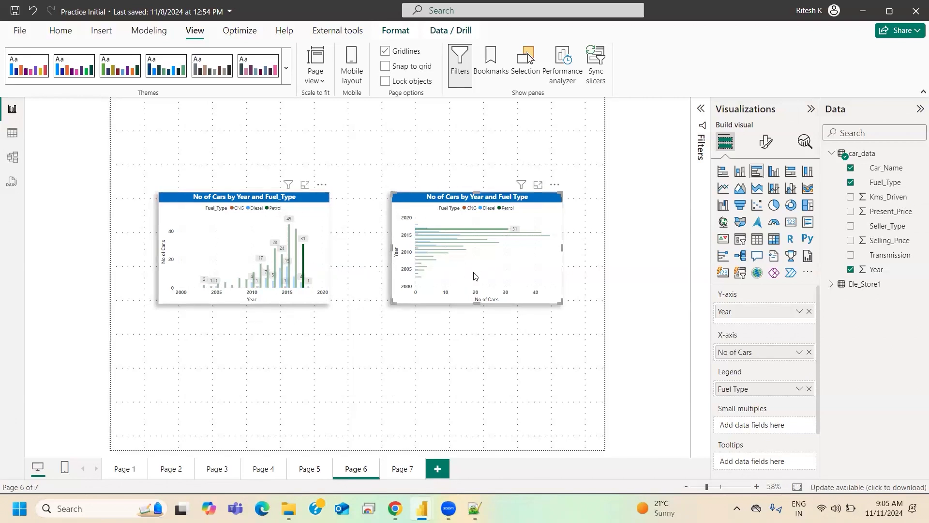
left_click(303, 274)
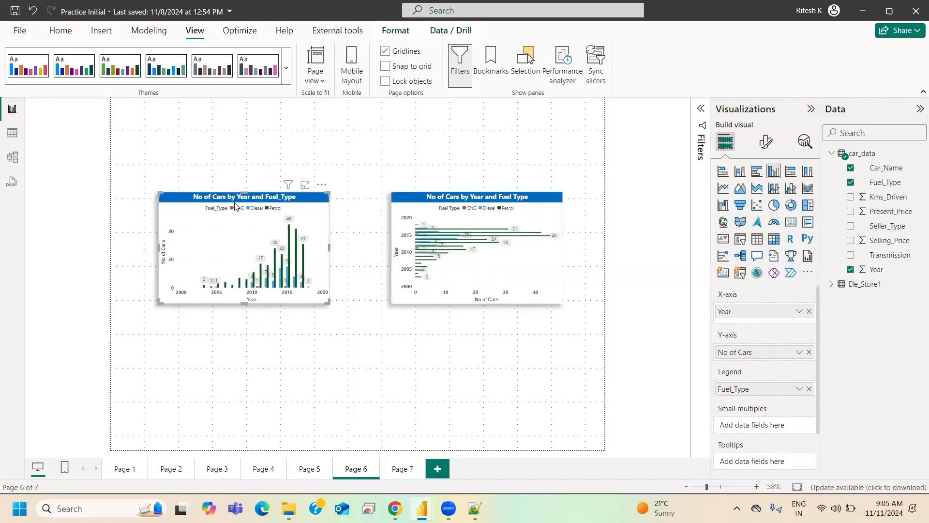
- Move the column chart to Page 6's bottom-left corner and the bar chart to its bottom-right corner
left_click_drag(221, 261, 174, 407)
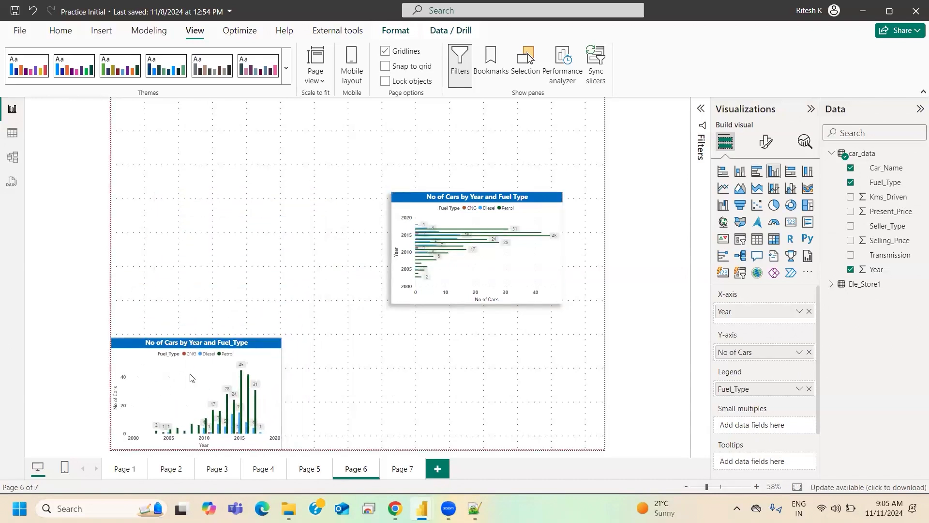
left_click_drag(455, 236, 497, 382)
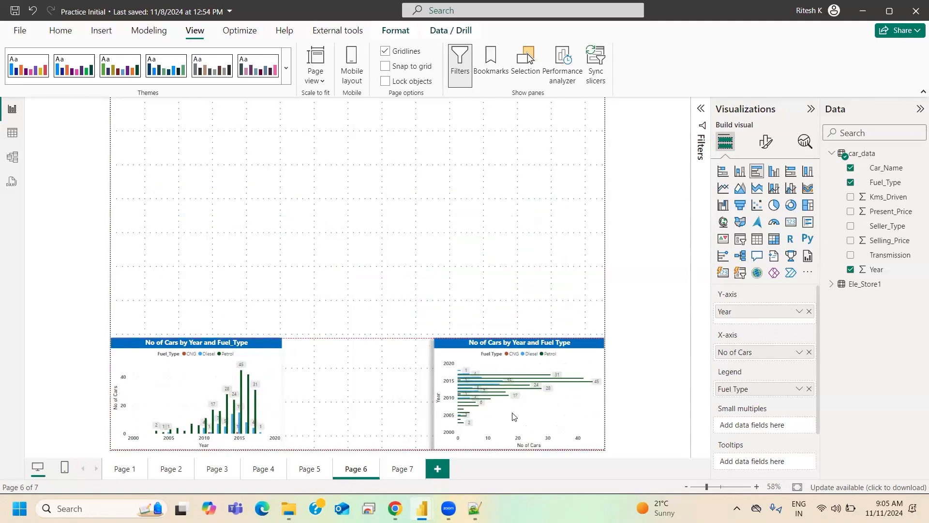
left_click(384, 395)
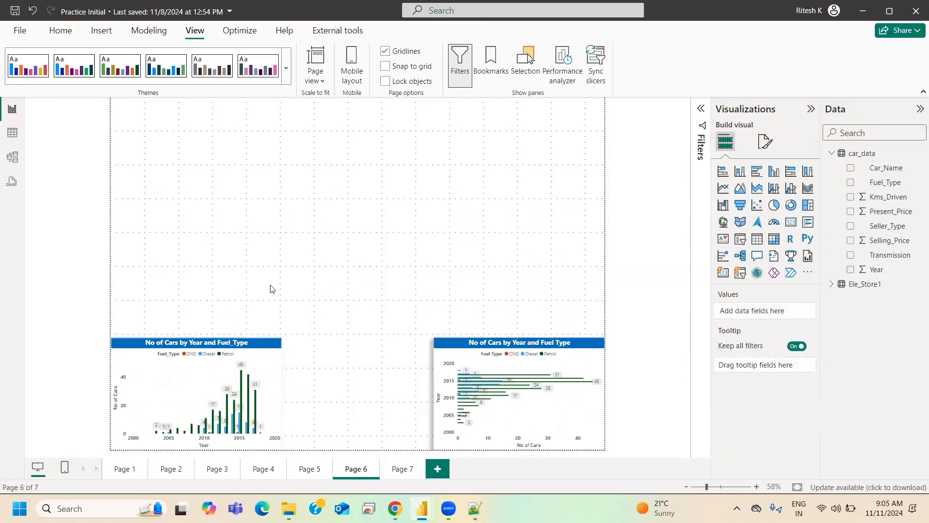
- Change the column chart's shadow position so the shadow falls along the chart's right side
left_click(245, 347)
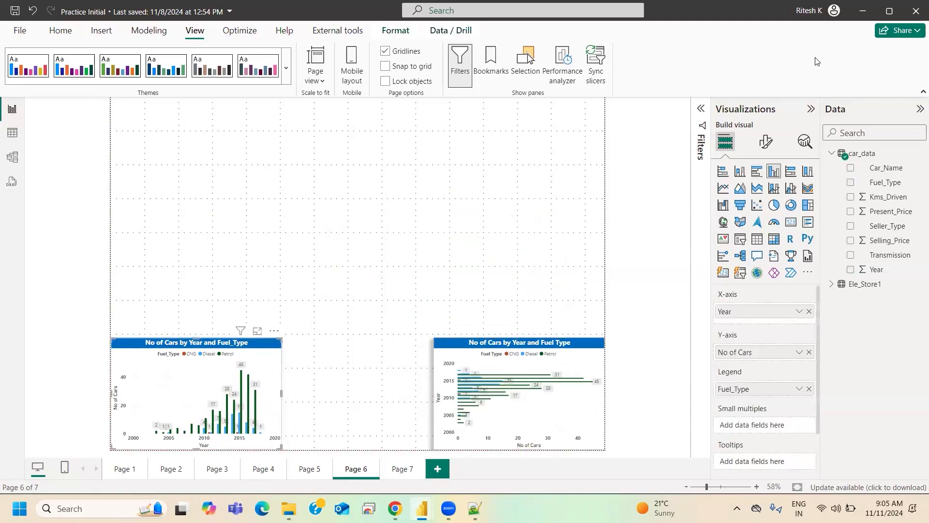
left_click(765, 141)
left_click(755, 196)
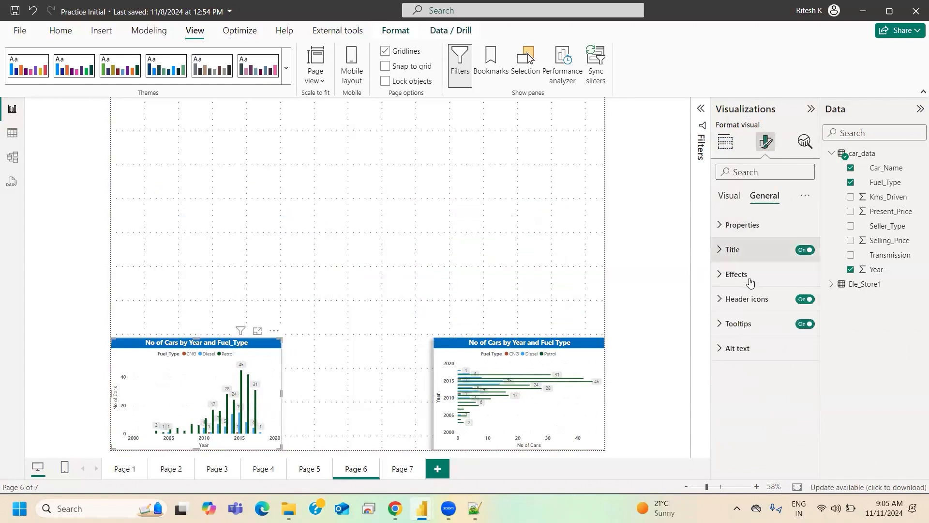
left_click(752, 275)
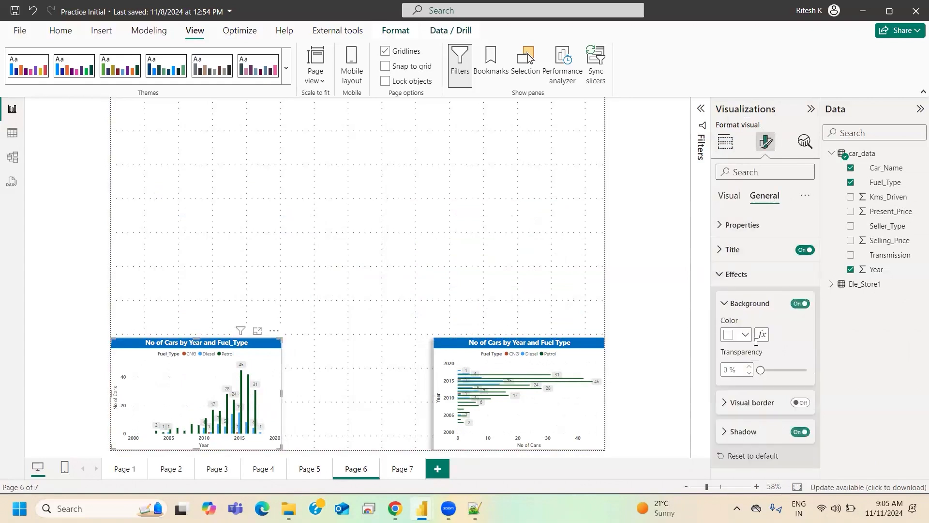
left_click(744, 432)
scroll(775, 411, "down", 3)
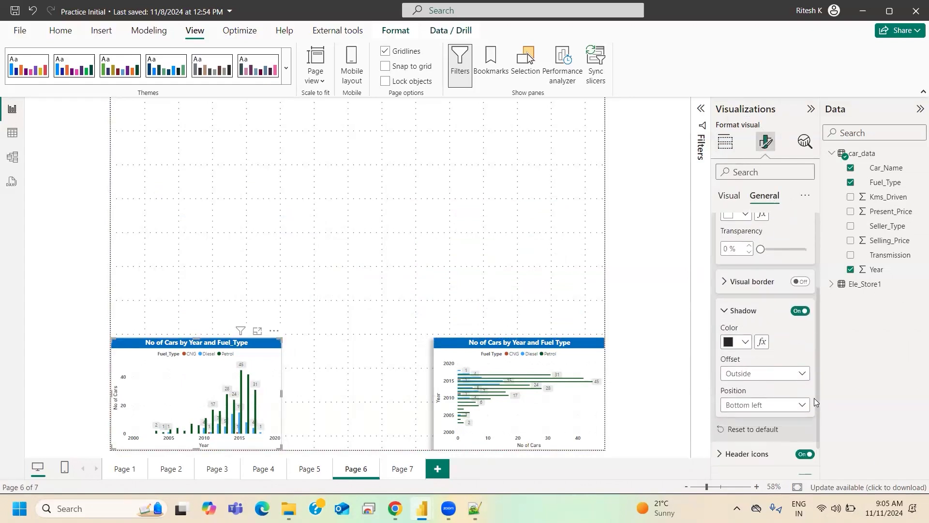
left_click(765, 407)
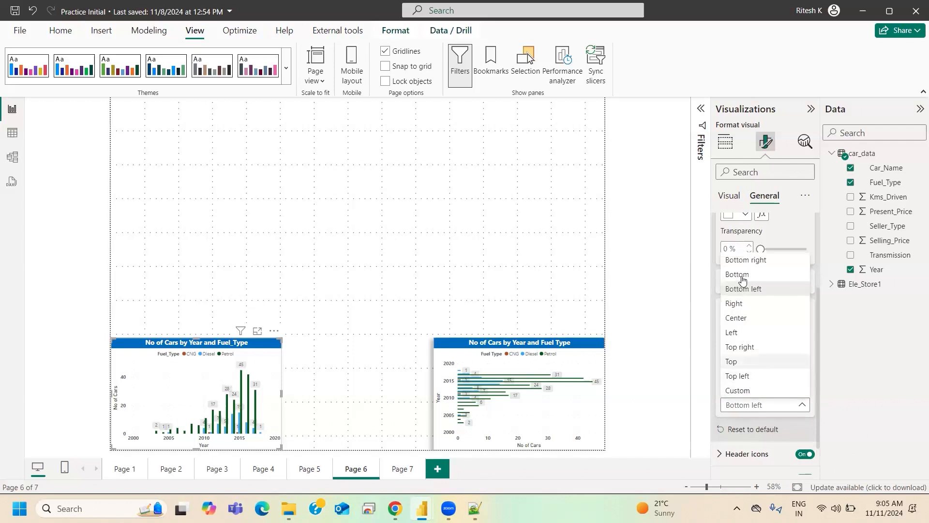
left_click(688, 388)
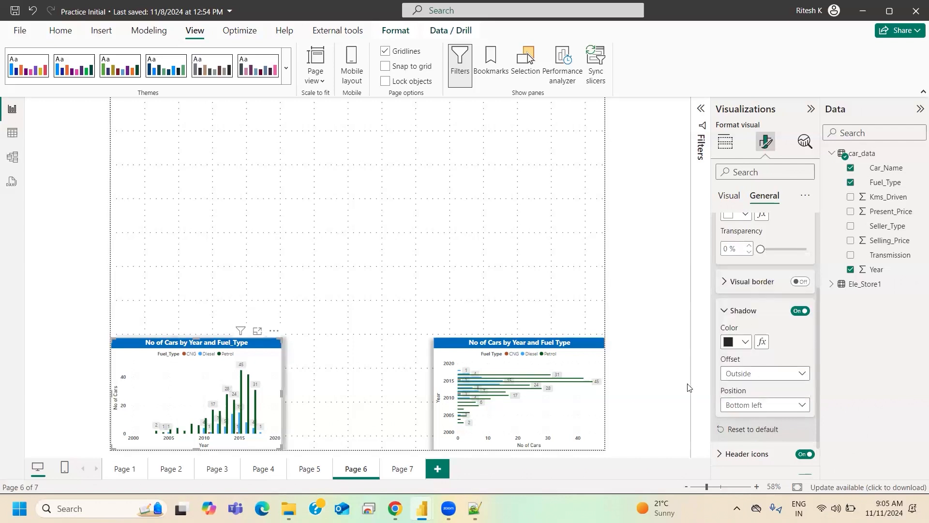
- Deselect the column chart and turn on Lock objects for the report page
left_click(372, 335)
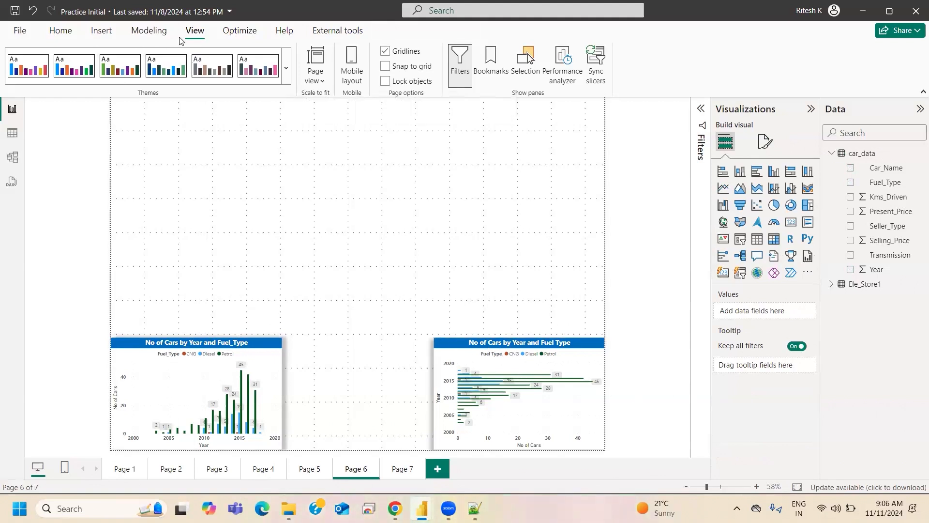
left_click(385, 81)
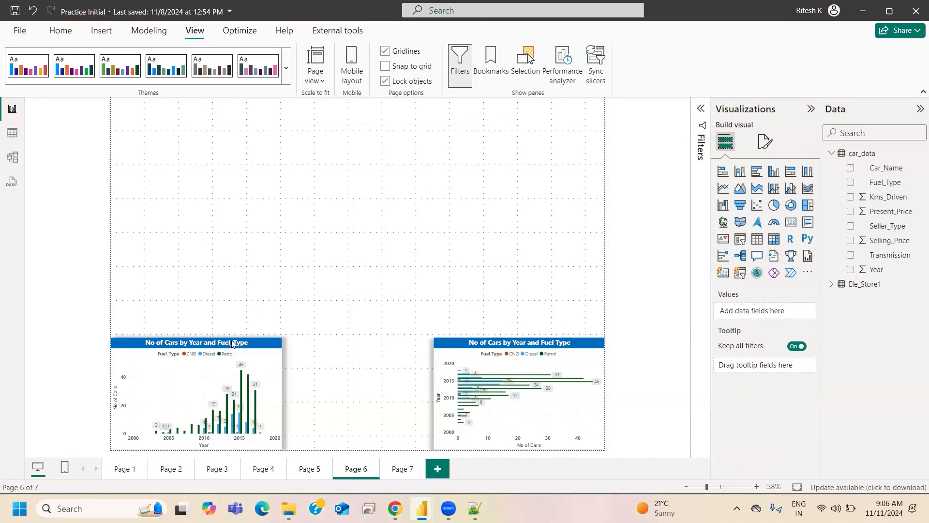
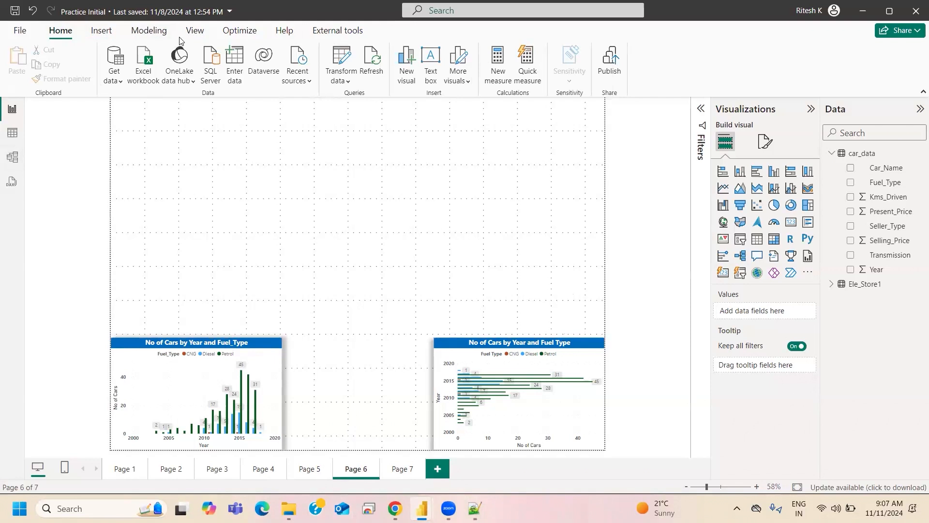
- Turn off Lock objects for the report page and select the column chart on Page 6
left_click(195, 30)
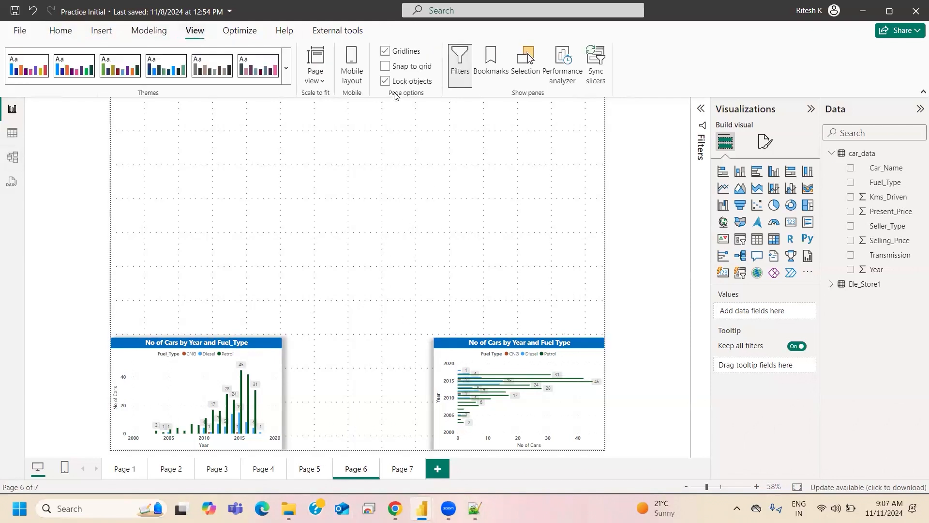
left_click(386, 81)
left_click_drag(225, 342, 194, 370)
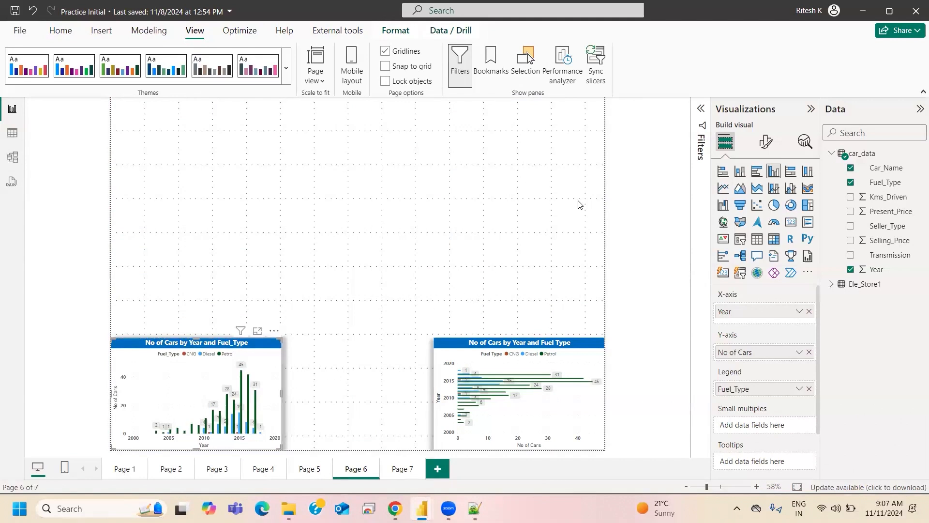
- Move the bar chart to the upper middle of Page 6 and widen it
left_click_drag(526, 344, 407, 196)
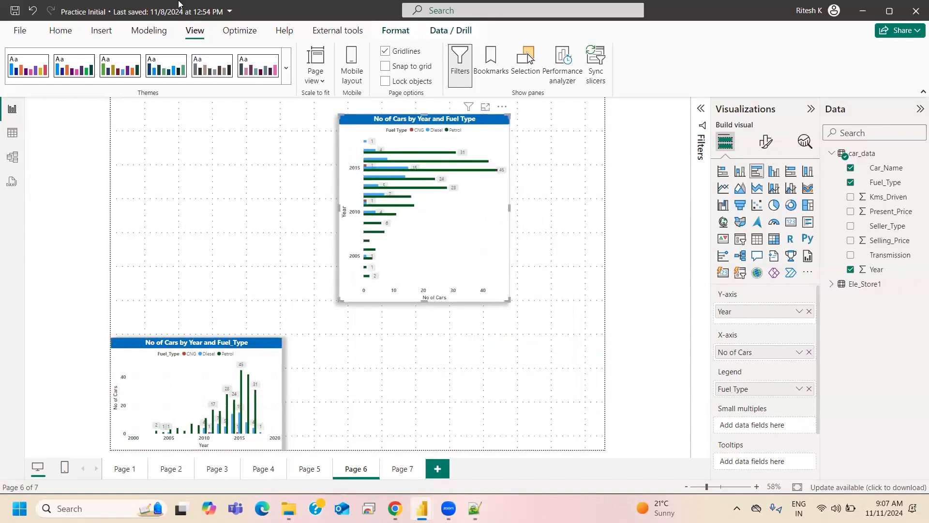
left_click_drag(340, 209, 258, 221)
left_click_drag(396, 121, 434, 135)
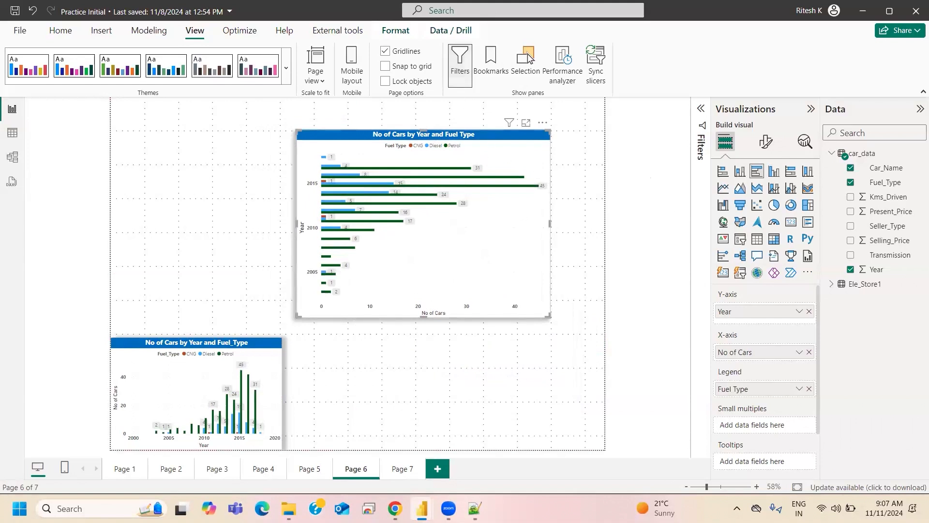
- Switch to the Notepad++ notes and add the heading "Filters in PowerBI" between Composite Model and the BAR CHART section
key("alt+Tab")
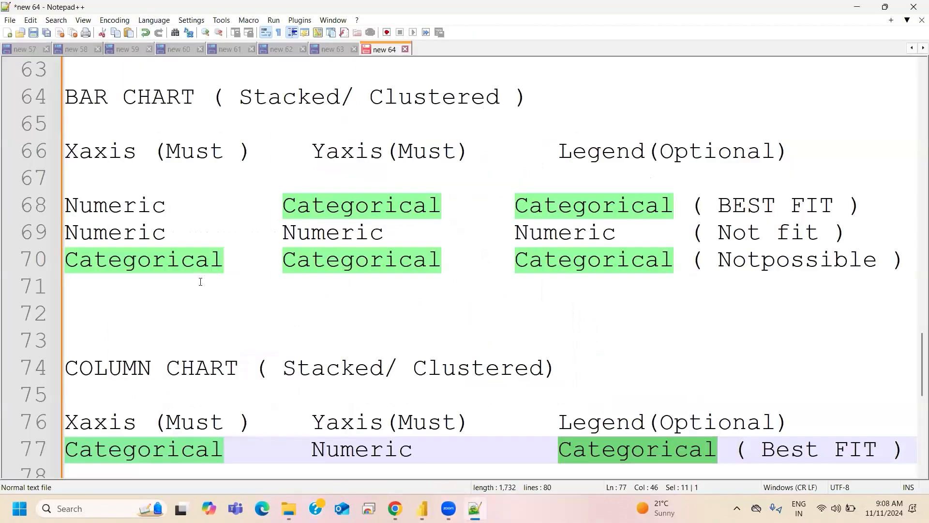
scroll(270, 225, "up", 3)
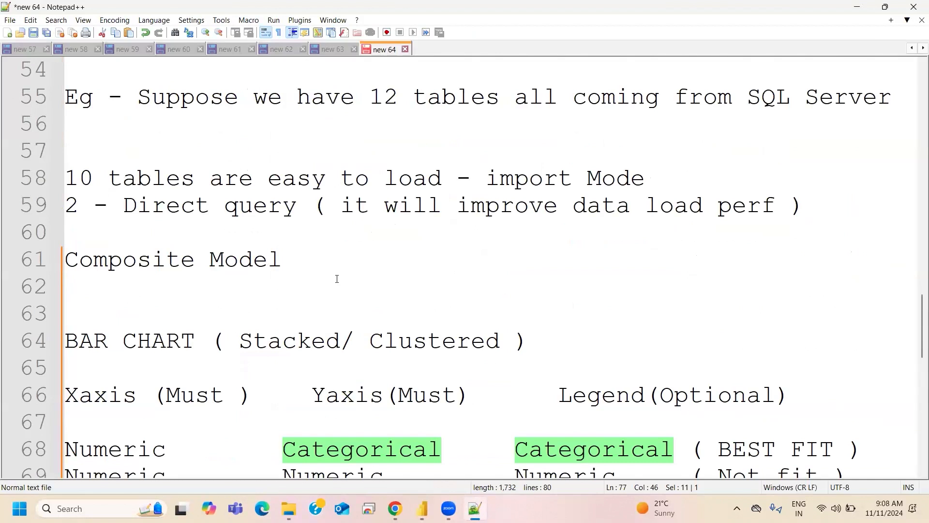
left_click(336, 271)
key("Return")
key("Return")
key("Return")
type("Filters in ")
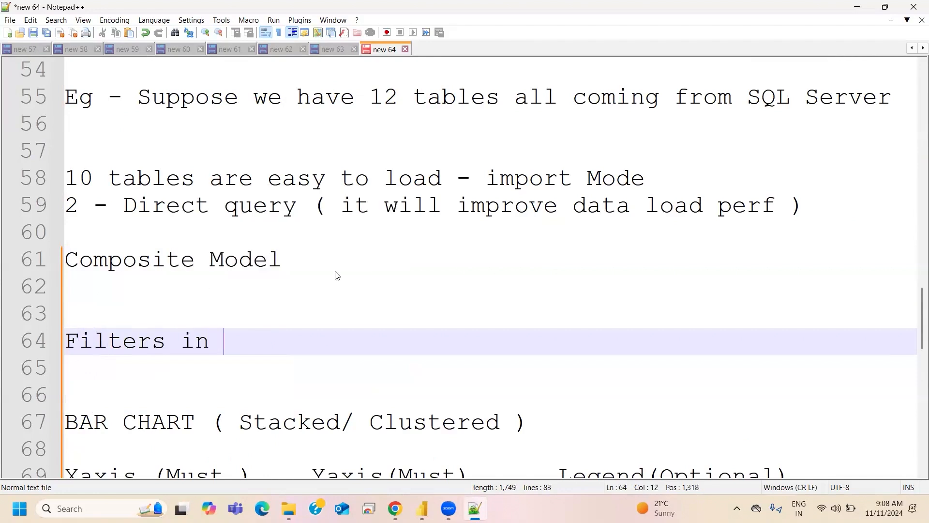
type("Power")
key("BackSpace")
type("BI")
key("Return")
key("Return")
- Write "3 Different Filters are" below the filters heading, followed by a blank line
type("3 Di")
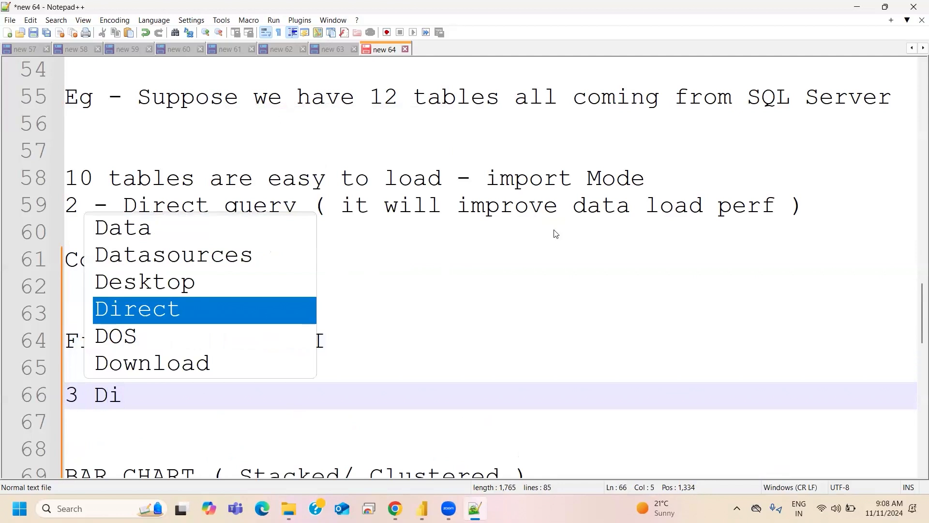
key("Escape")
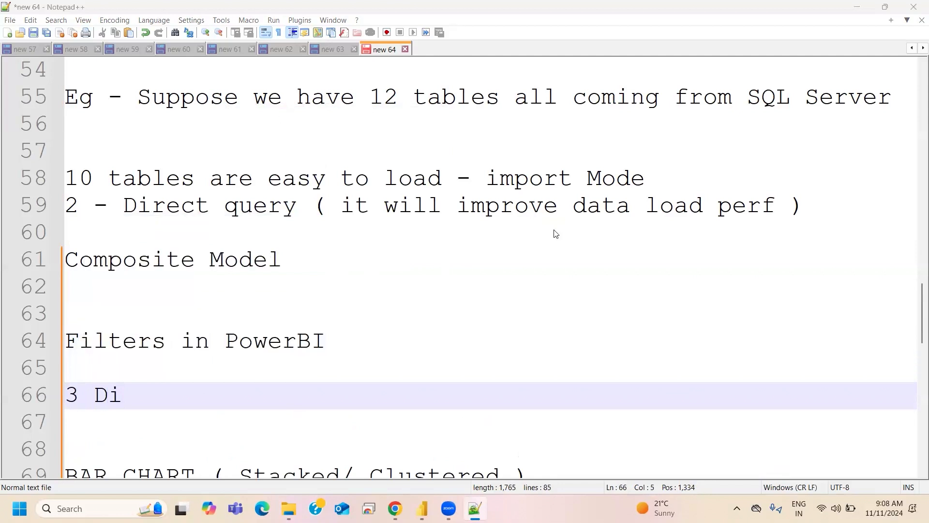
type("feere")
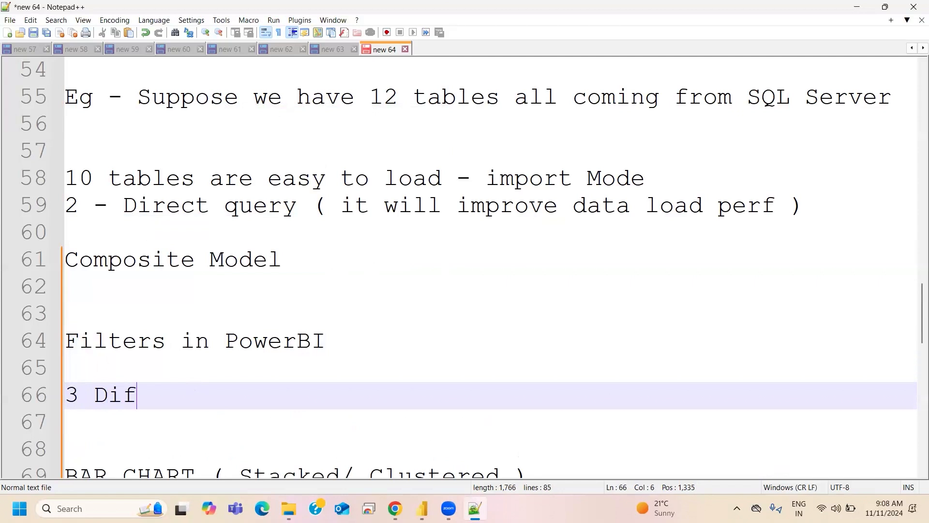
key("BackSpace")
key("BackSpace")
key("BackSpace")
type("rent")
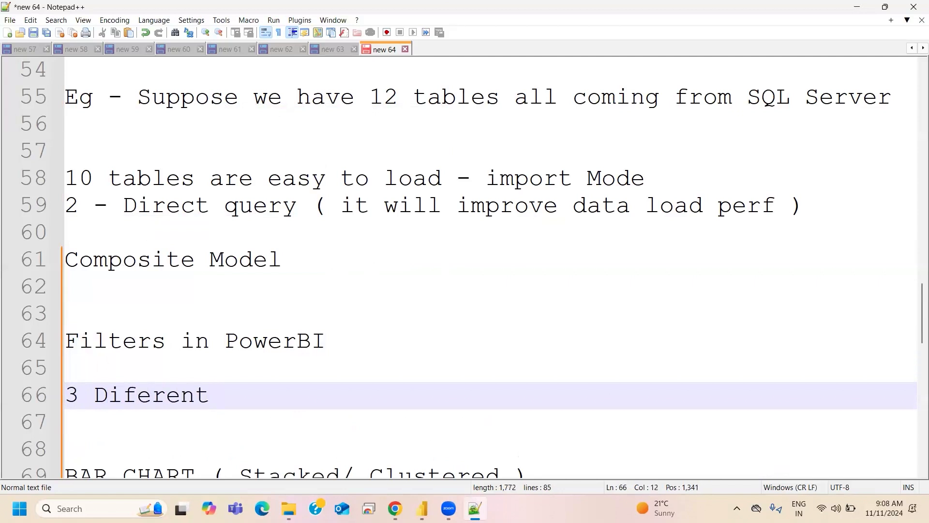
key("BackSpace")
key("BackSpace")
key("BackSpace")
key("BackSpace")
key("BackSpace")
type("f")
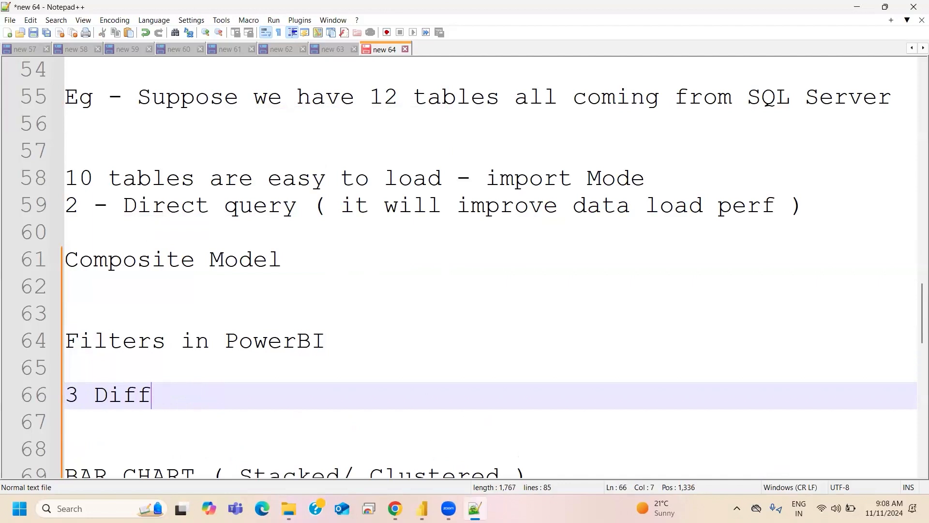
type("erent Filt")
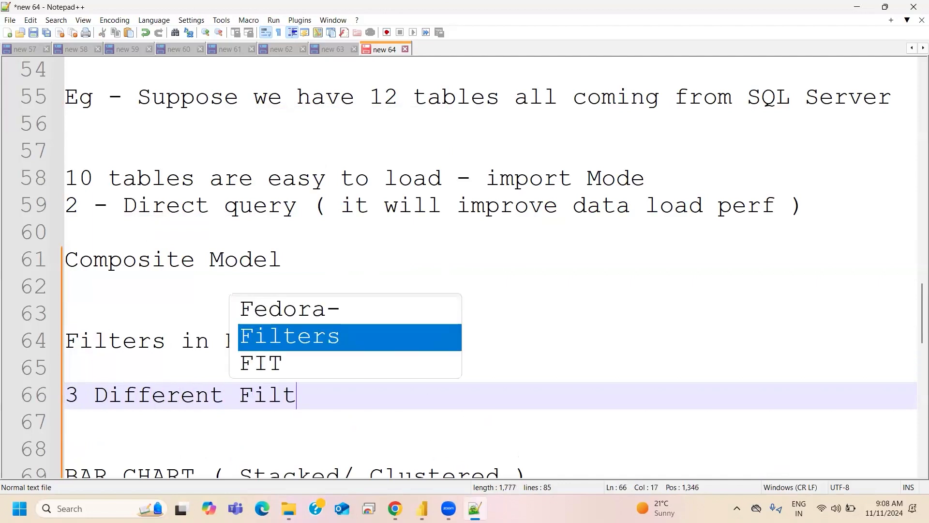
type("ers are ava")
key("BackSpace")
key("BackSpace")
key("BackSpace")
key("Return")
key("Return")
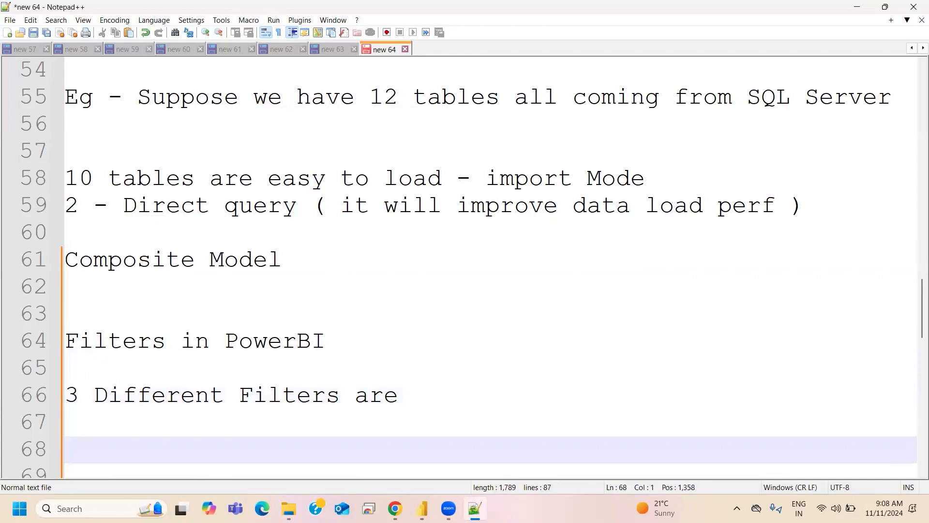
- Switch to the Practice Initial report in Power BI, show the bar chart in focus mode and expand the filters
mouse_move(422, 508)
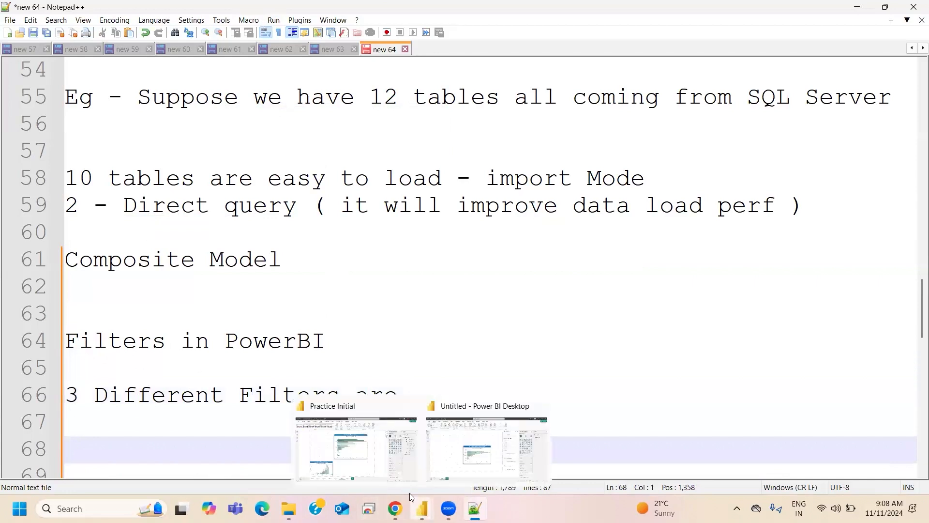
left_click(398, 409)
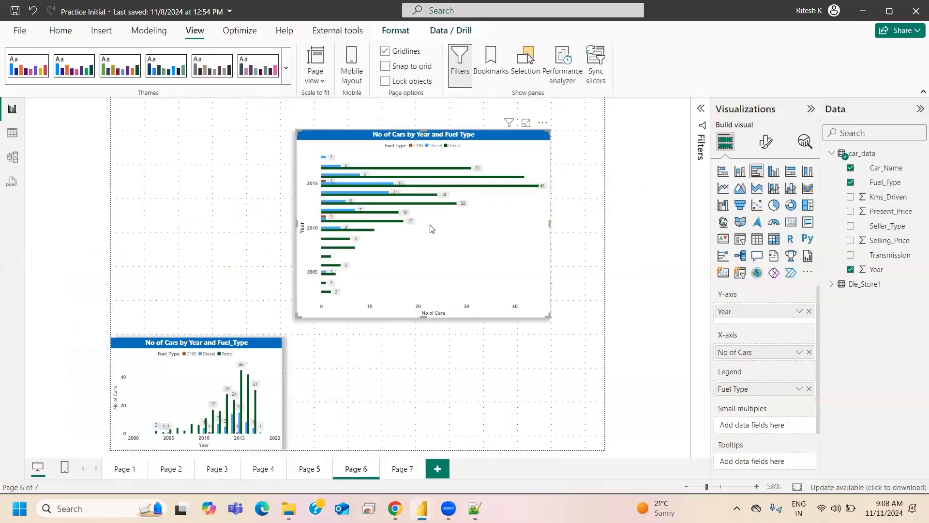
left_click(526, 125)
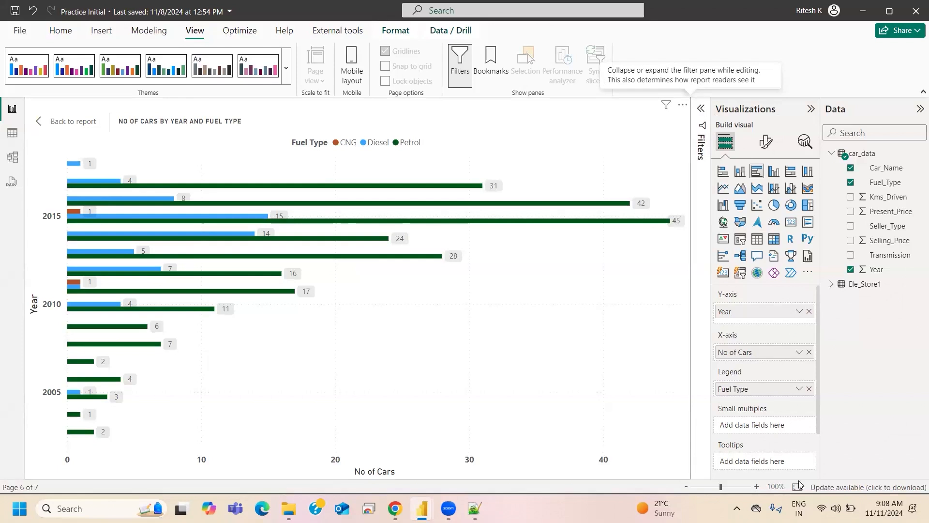
left_click(702, 112)
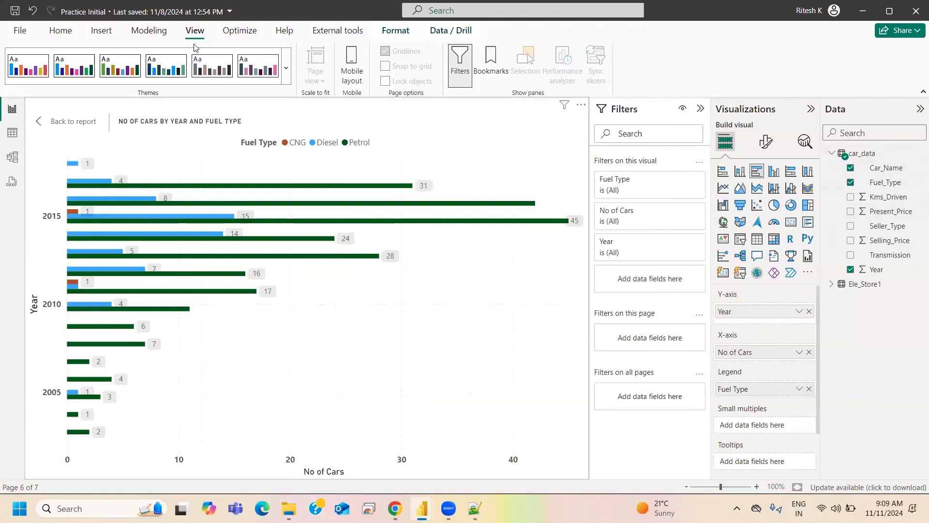
- Expand the bar chart's visual-level Year filter to examine its advanced filtering options
mouse_move(455, 209)
left_click(681, 245)
left_click(682, 242)
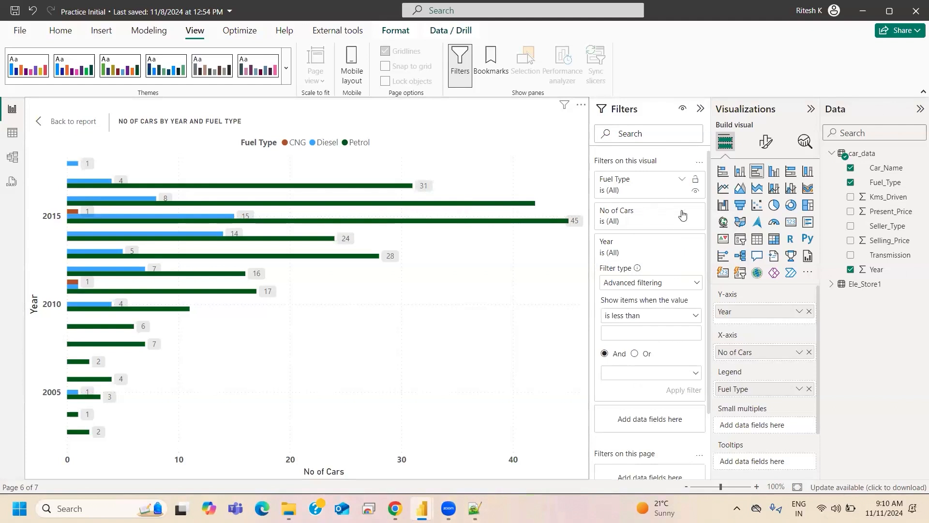
- Filter the bar chart's Fuel Type to Diesel and Petrol at visual level, and return to the report page
left_click(683, 182)
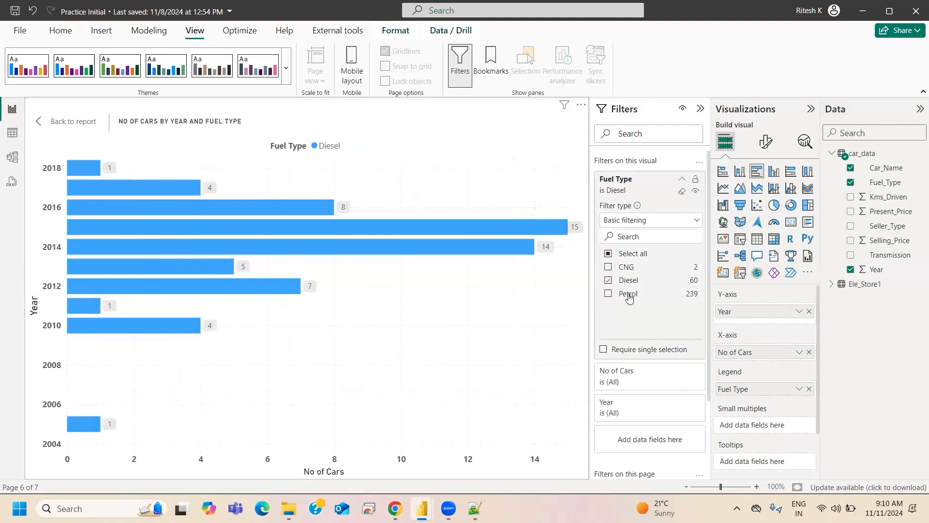
left_click(608, 294)
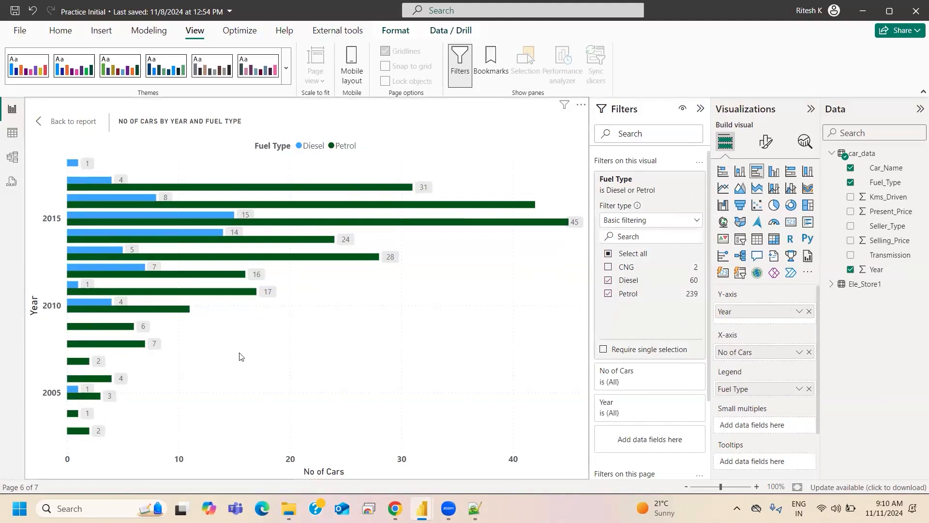
left_click(72, 121)
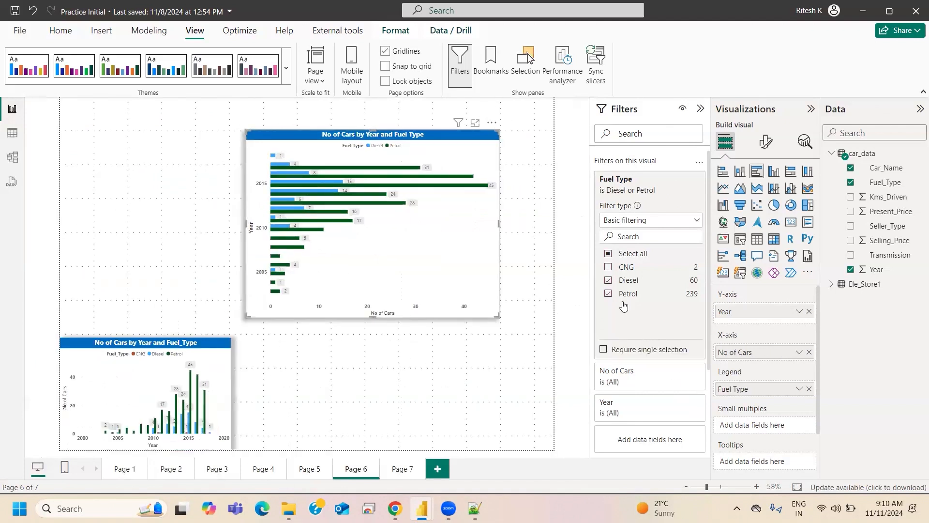
- Remove Petrol from the bar chart's Fuel Type filter, clear that filter and collapse it
left_click(609, 293)
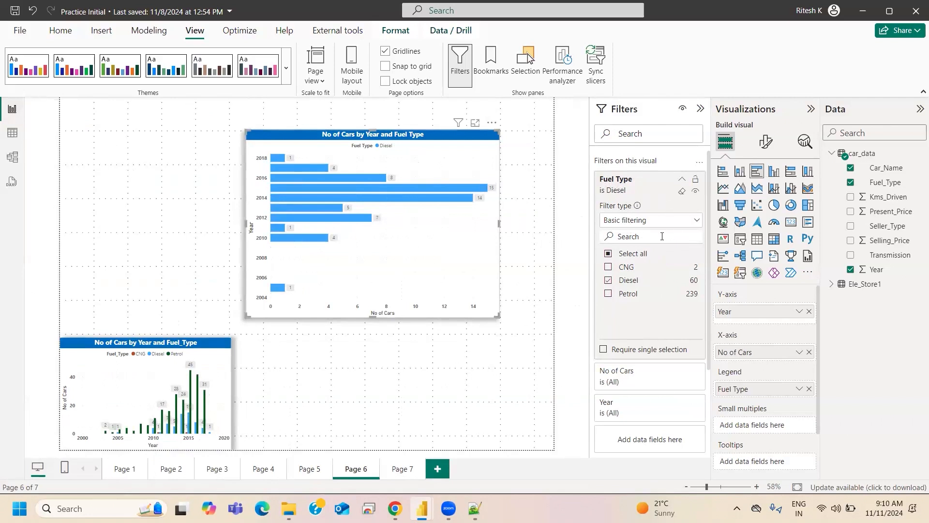
left_click(683, 194)
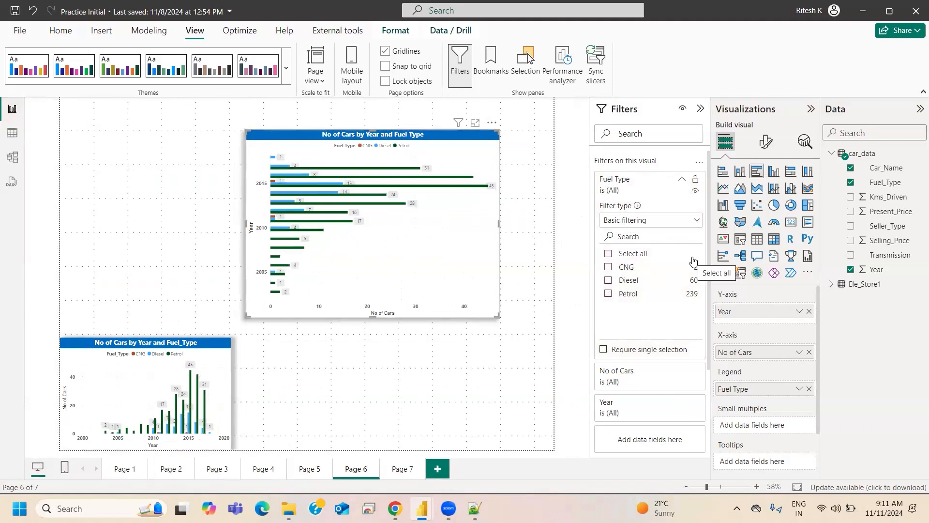
left_click(681, 179)
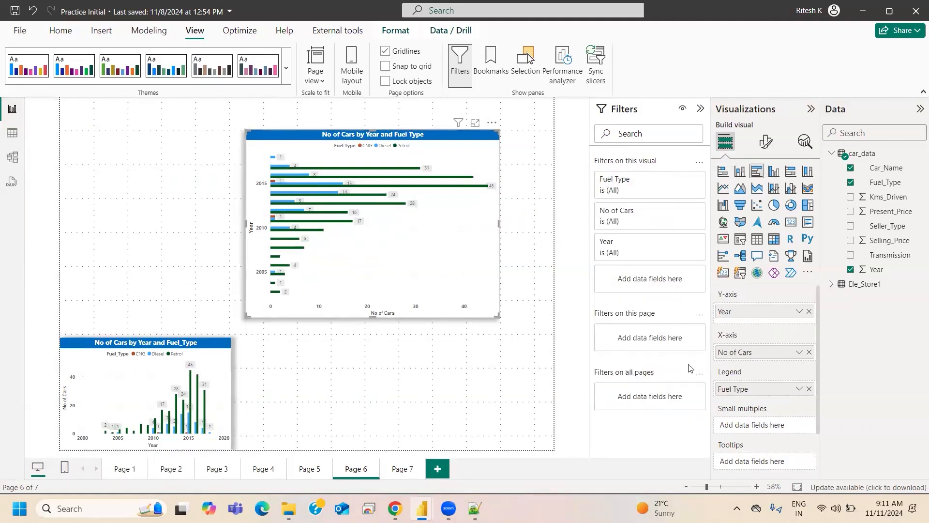
- Examine the filter types offered for the bar chart's Fuel Type filter, keeping Basic filtering
left_click(682, 179)
left_click(623, 220)
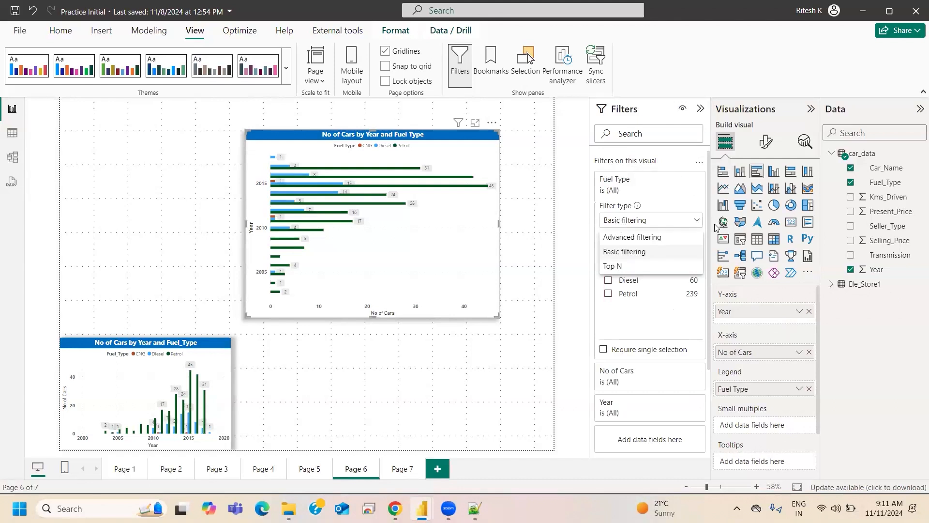
left_click(693, 221)
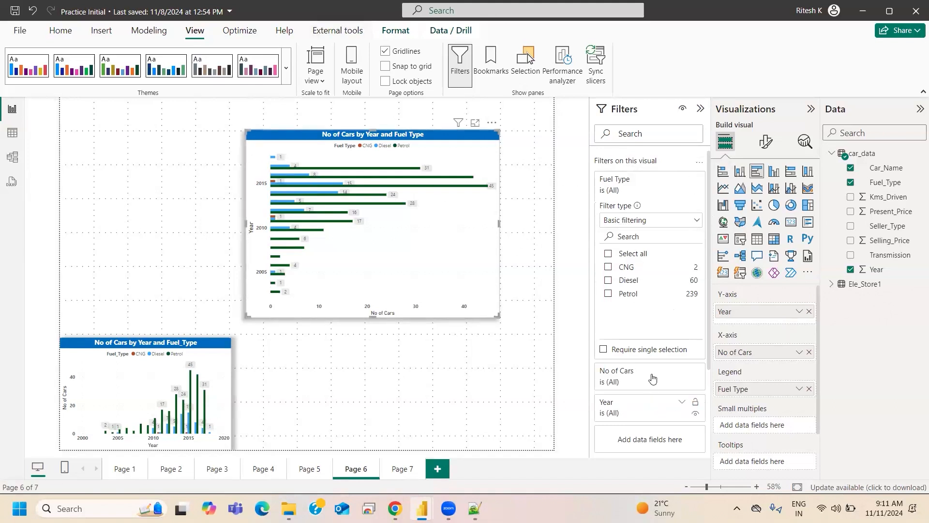
- Add Fuel_Type as a page-level filter on Page 6 and select Diesel
scroll(652, 378, "down", 2)
scroll(639, 384, "down", 2)
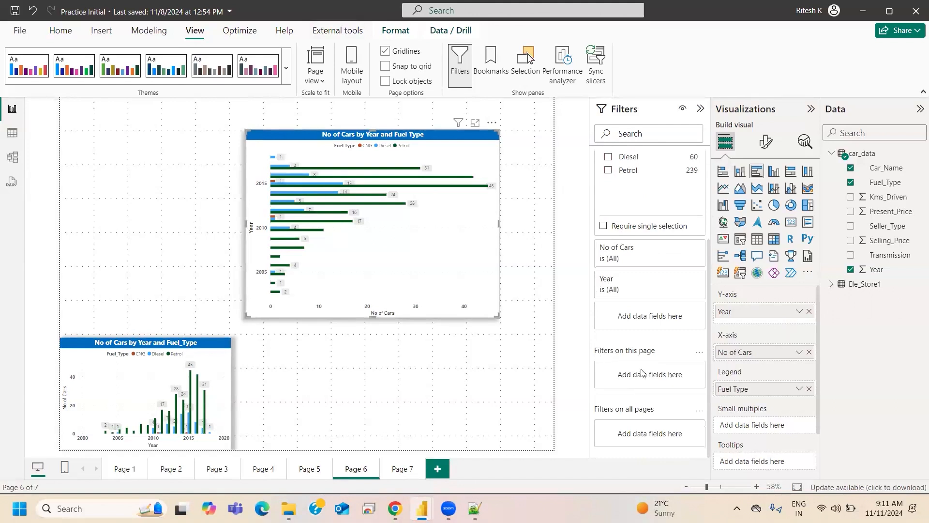
left_click_drag(886, 183, 650, 379)
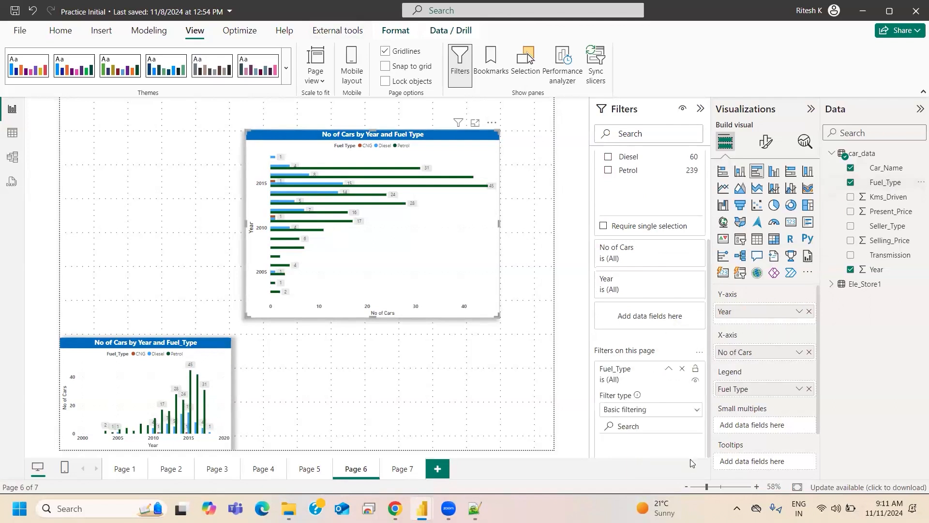
scroll(670, 409, "down", 3)
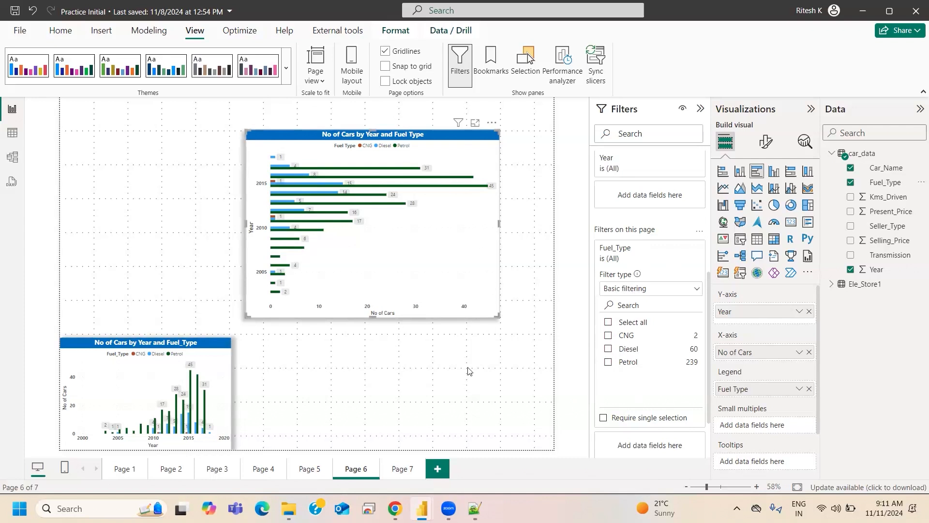
left_click(609, 348)
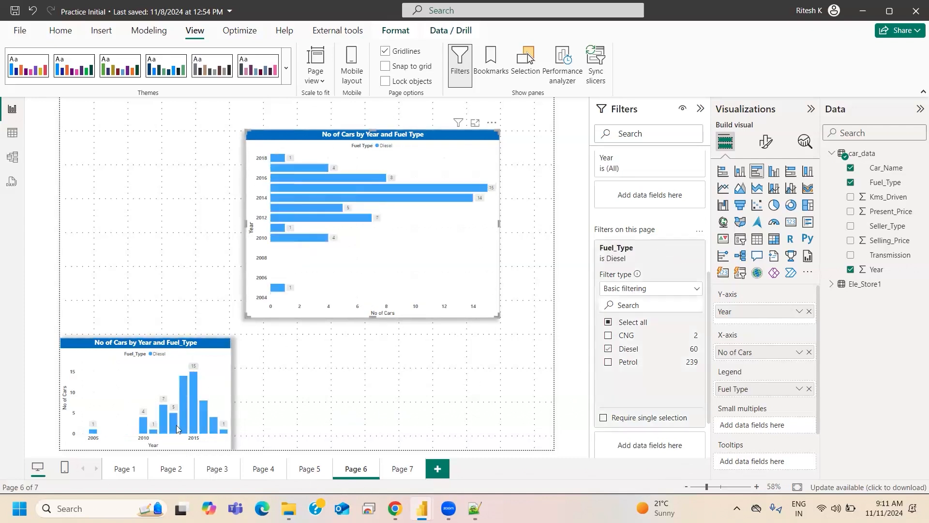
- Include Petrol in the page-level Fuel_Type filter, remove it again, and add CNG alongside Diesel
left_click(608, 362)
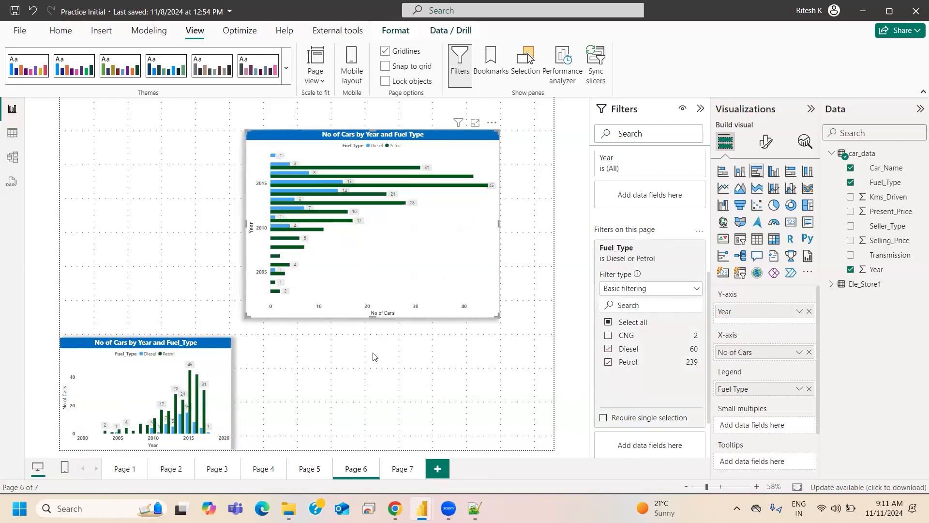
left_click(609, 363)
left_click(608, 335)
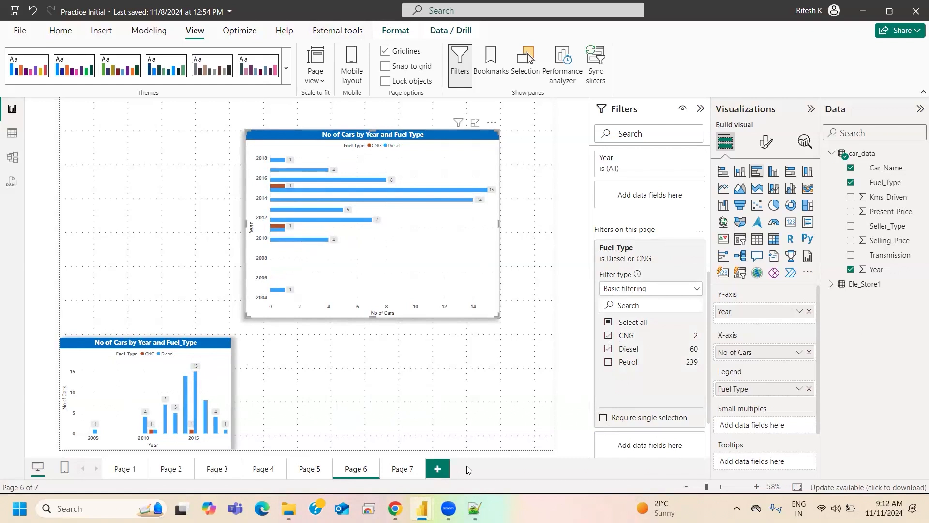
- Look over the Filters on all pages section and open Page 7
scroll(677, 404, "down", 2)
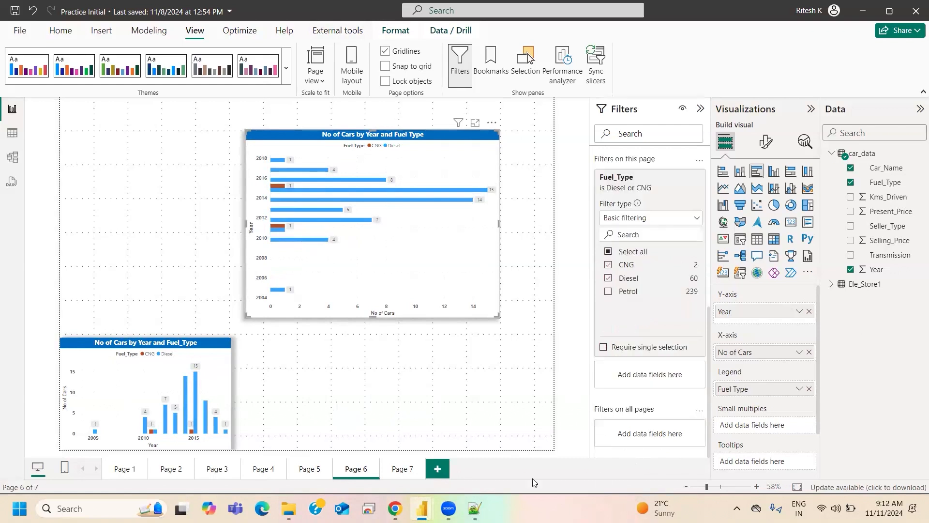
left_click(397, 472)
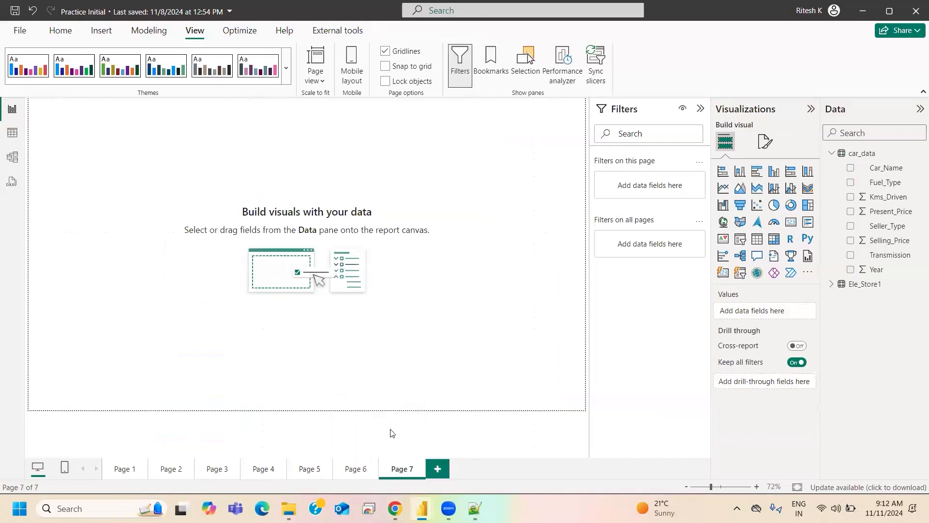
- Look through the report's existing pages, from Page 6 back to Page 1
left_click(355, 470)
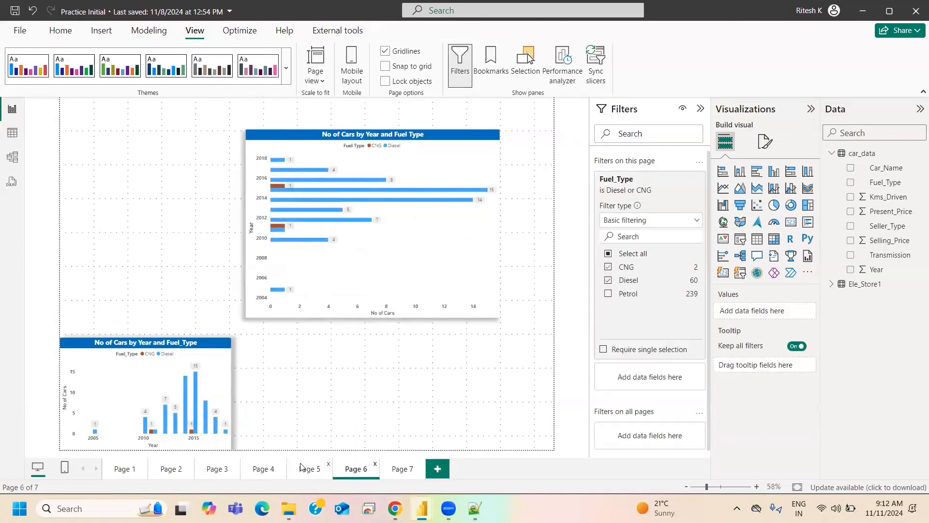
left_click(301, 468)
left_click(249, 473)
left_click(217, 473)
left_click(126, 471)
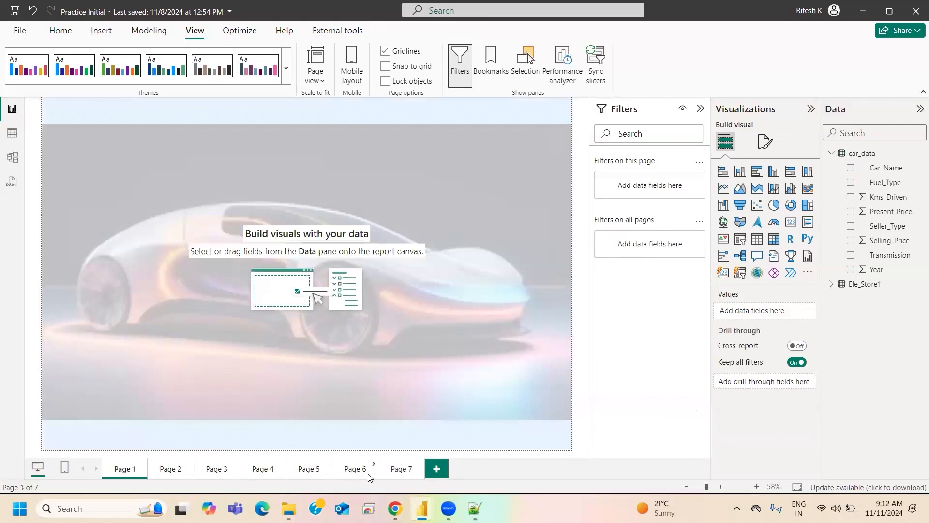
- Copy the No of Cars by Year and Fuel_Type column chart from Page 6 to Page 7
left_click(368, 476)
left_click(171, 350)
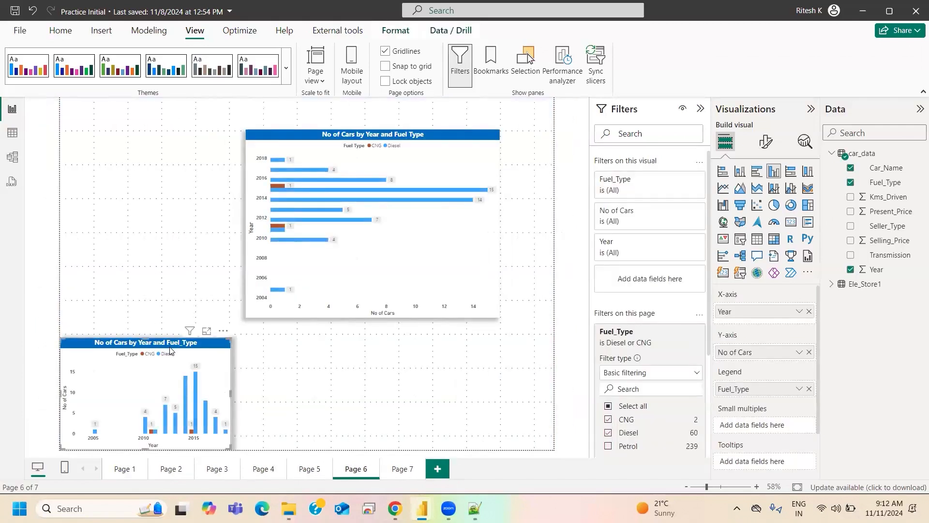
left_click(401, 476)
key("ctrl+v")
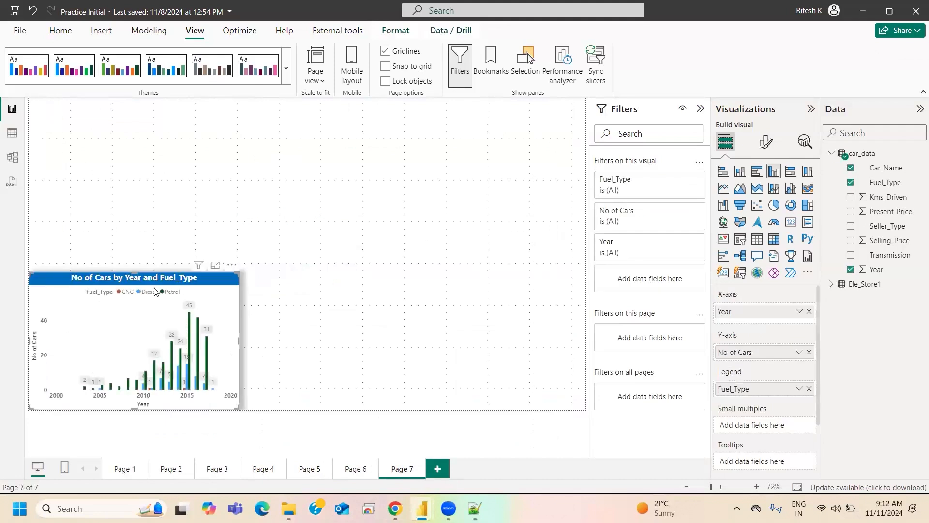
- Clear the page-level Fuel_Type filter on Page 6 and remove it from the page filters
left_click(358, 474)
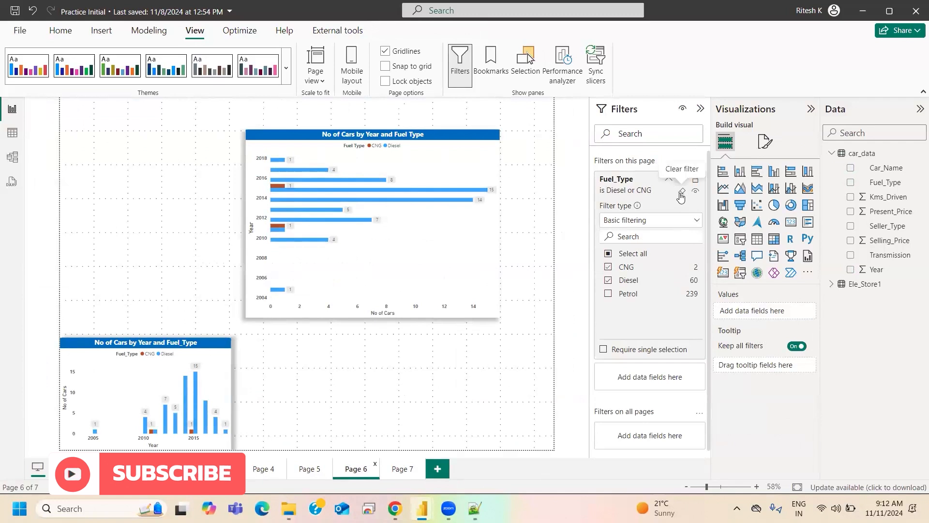
left_click(682, 192)
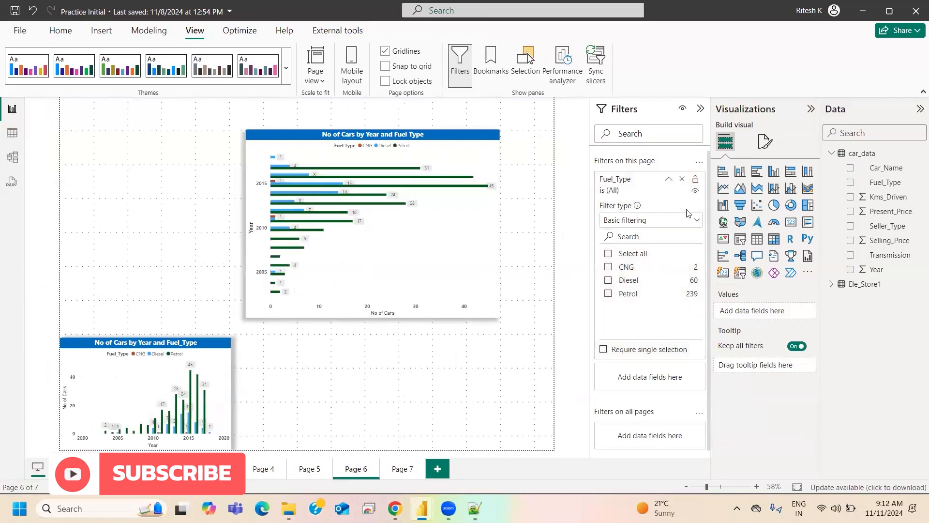
left_click(682, 182)
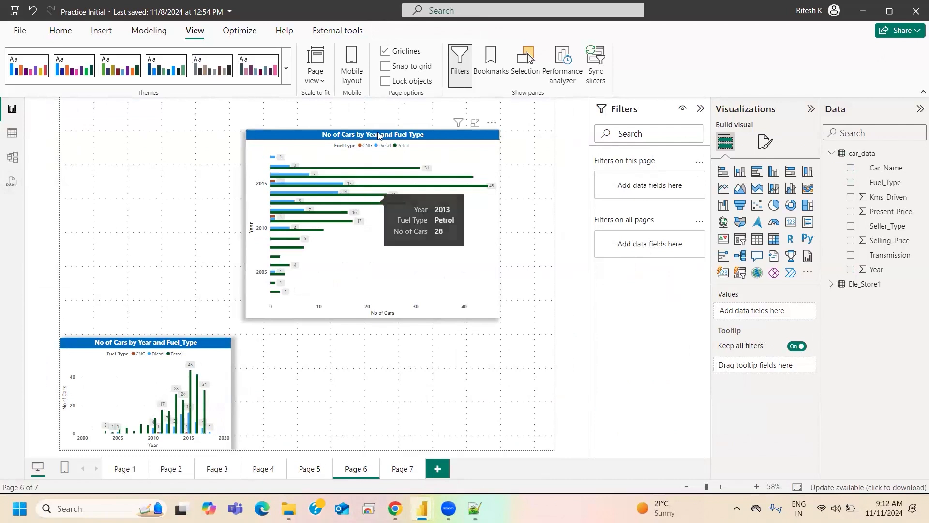
- Review the visual-level Fuel Type filter of Page 6's bar chart, collapse its card and deselect the chart
left_click(368, 207)
left_click(620, 192)
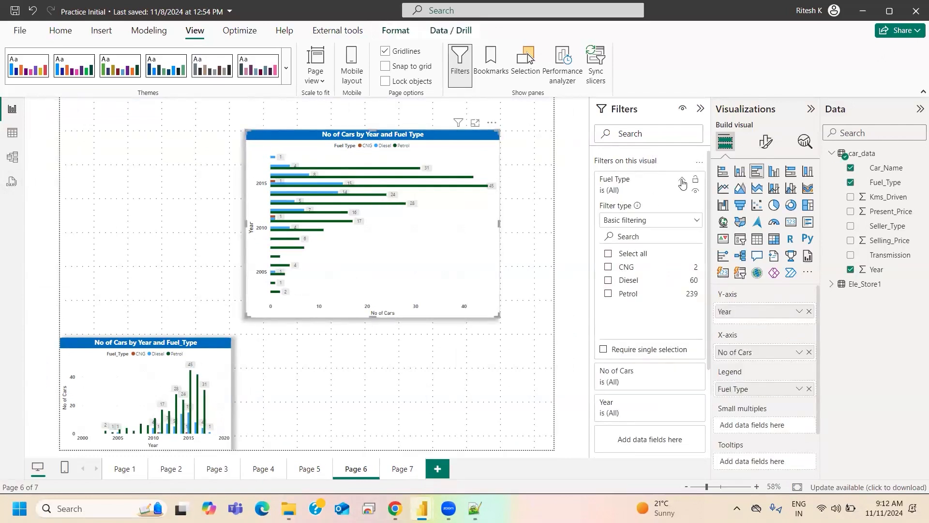
left_click(682, 179)
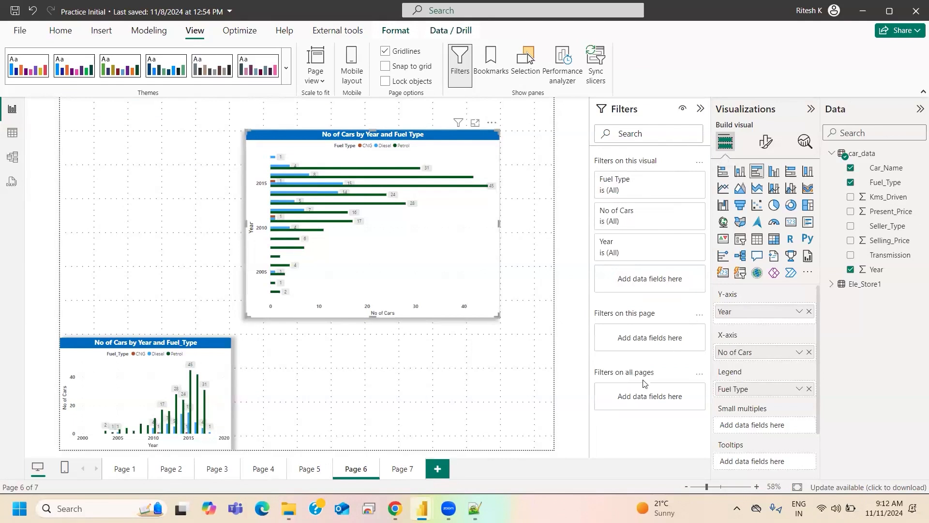
left_click(435, 404)
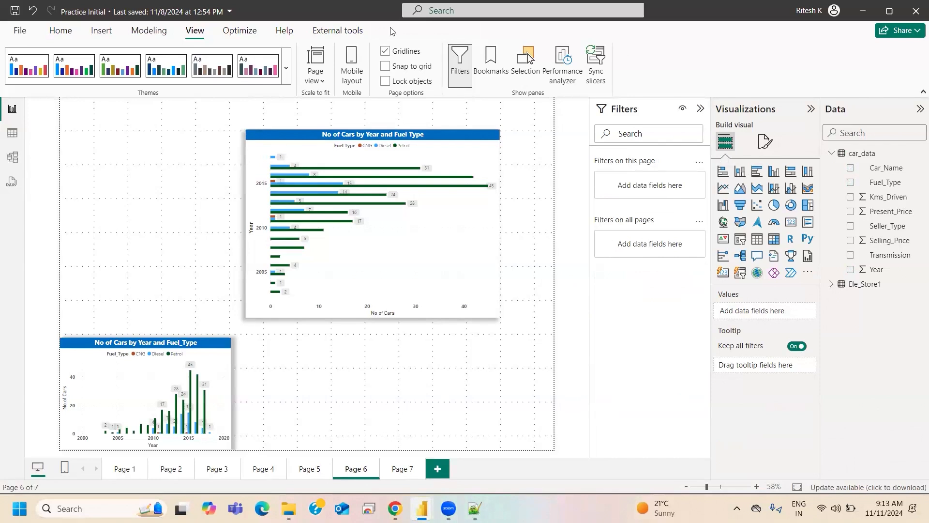
- Try Seller_Type as a visual-level filter set to Dealer on the bar chart and remove it again
left_click(348, 137)
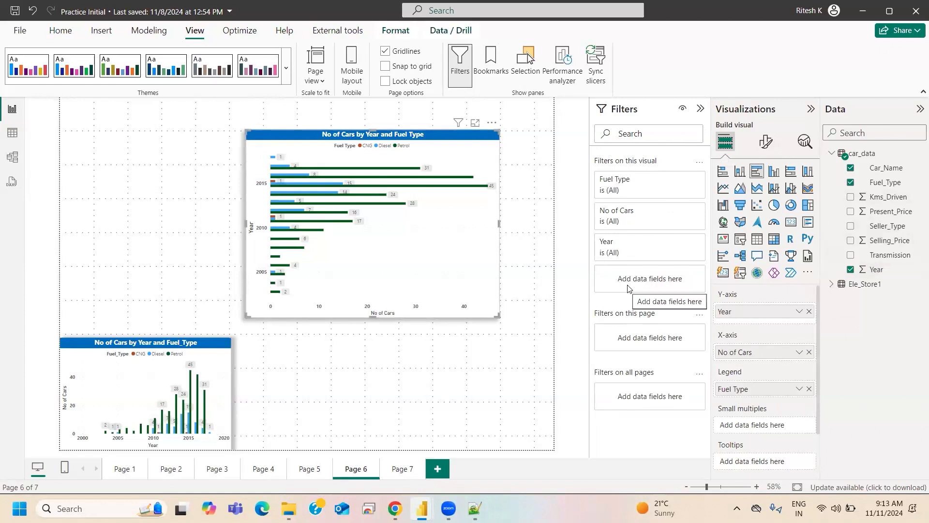
left_click_drag(887, 226, 666, 330)
left_click(608, 330)
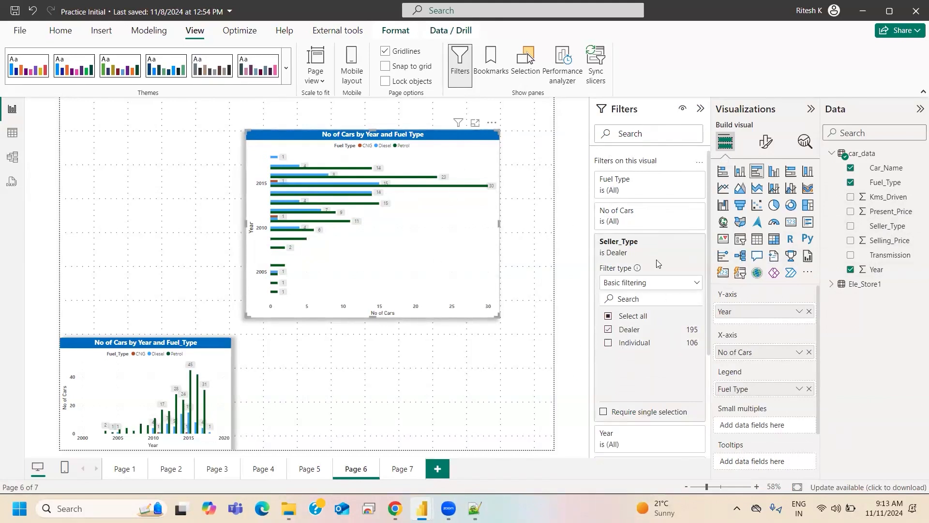
left_click(683, 242)
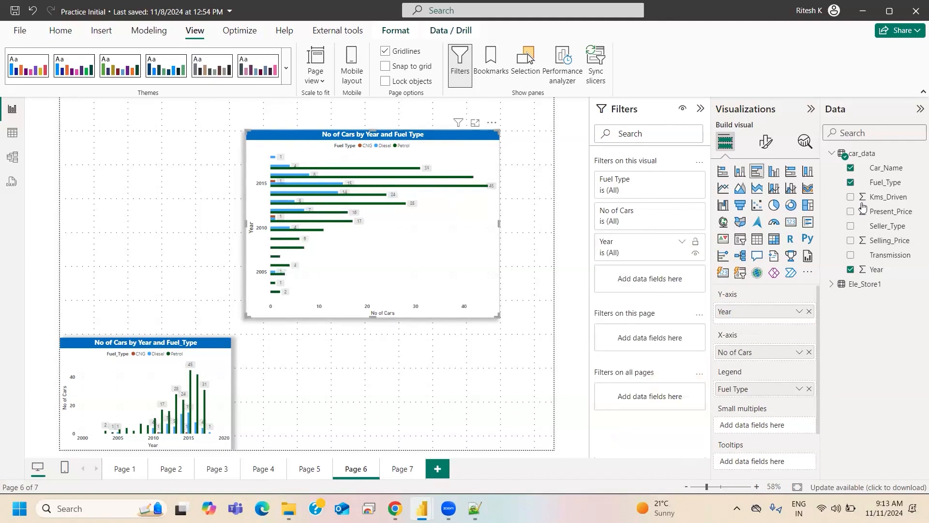
- Try Seller_Type as a page-level filter set to Dealer on Page 6, clear it and remove it
left_click_drag(885, 240, 629, 345)
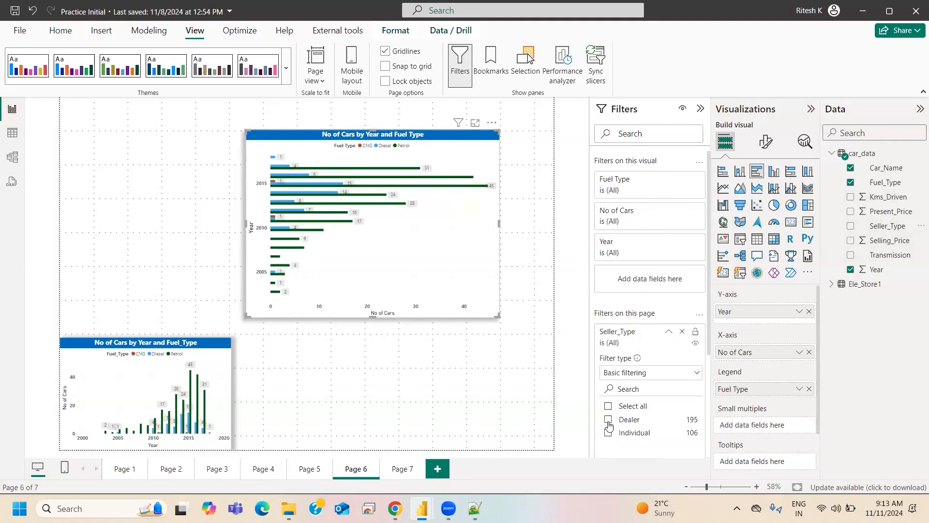
left_click(608, 420)
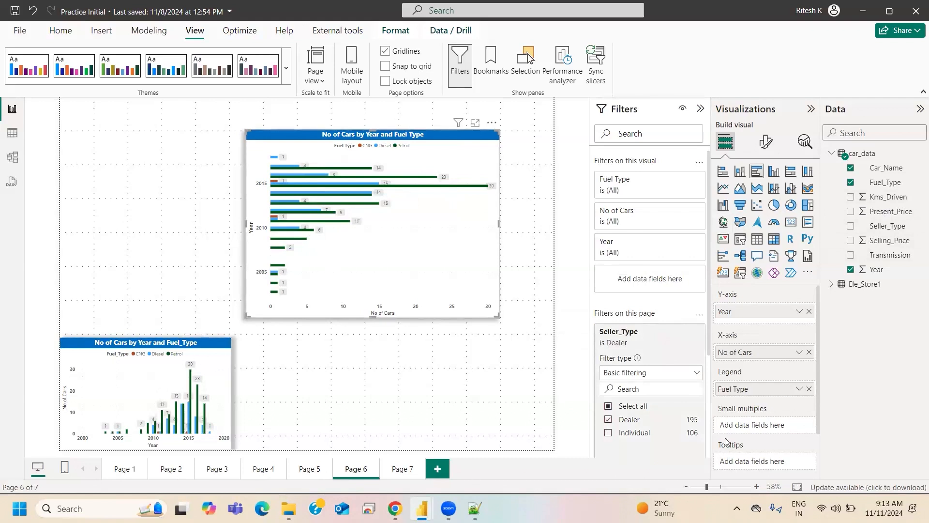
left_click(609, 419)
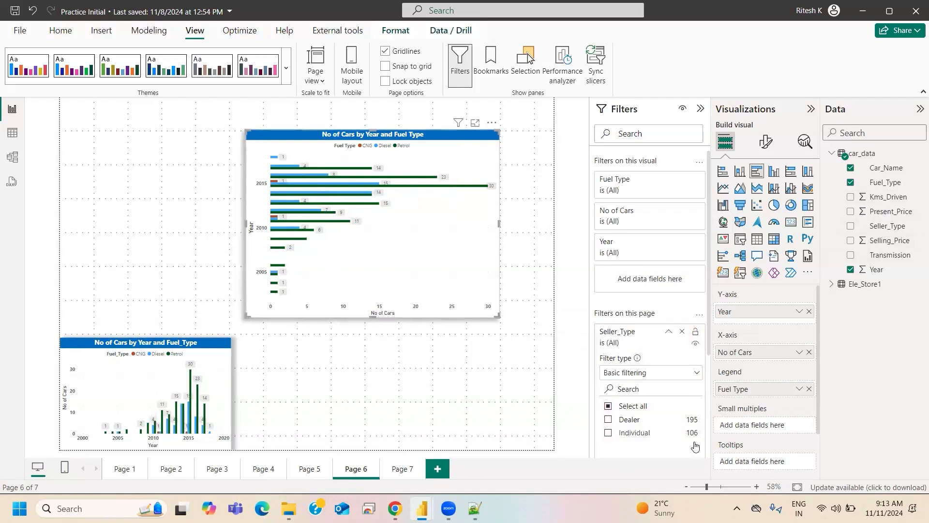
left_click(682, 331)
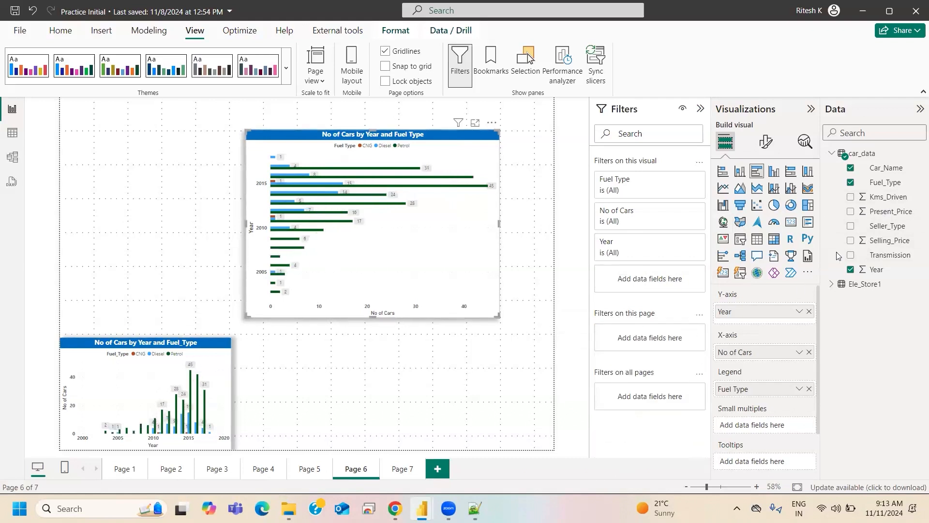
- Add Seller_Type as a filter on all pages and select Dealer
left_click_drag(886, 226, 645, 399)
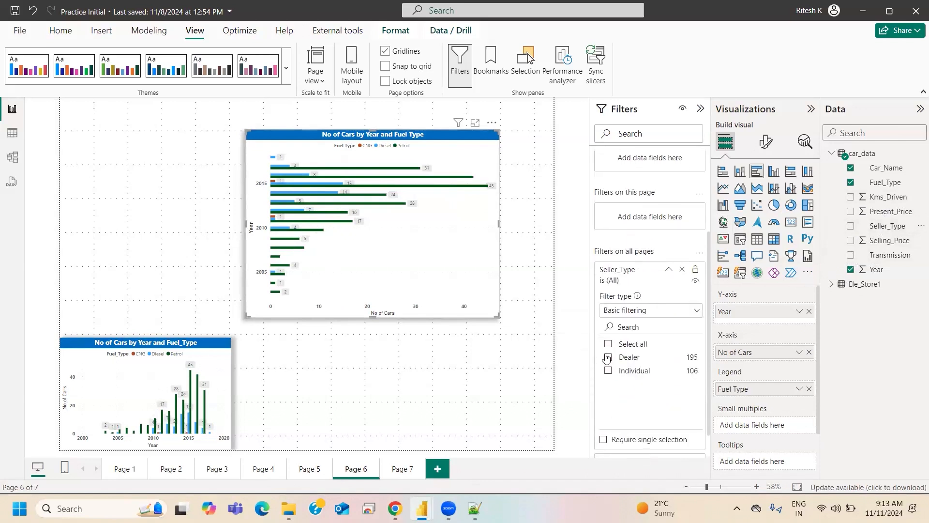
left_click(405, 469)
left_click(355, 469)
left_click(608, 325)
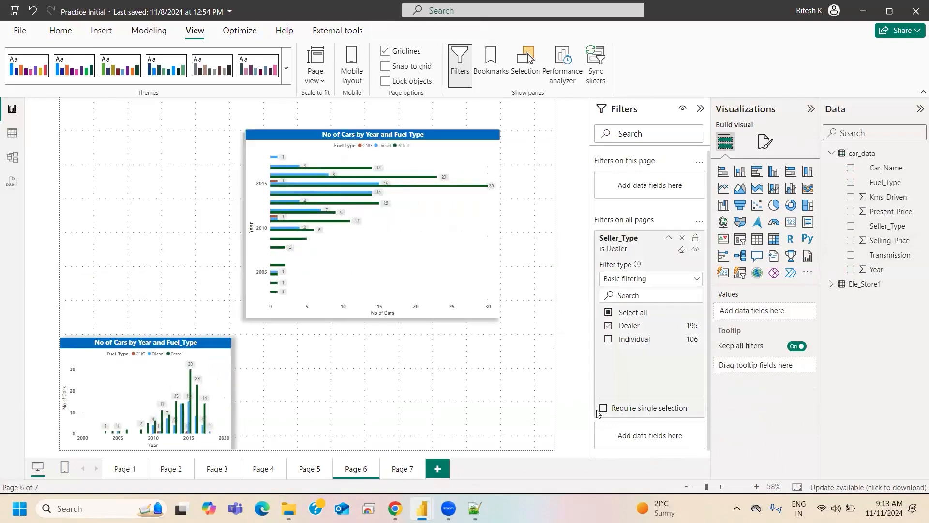
- Check the Seller_Type filter's effect and its available filter types on Page 7, and return to Page 6
left_click(391, 476)
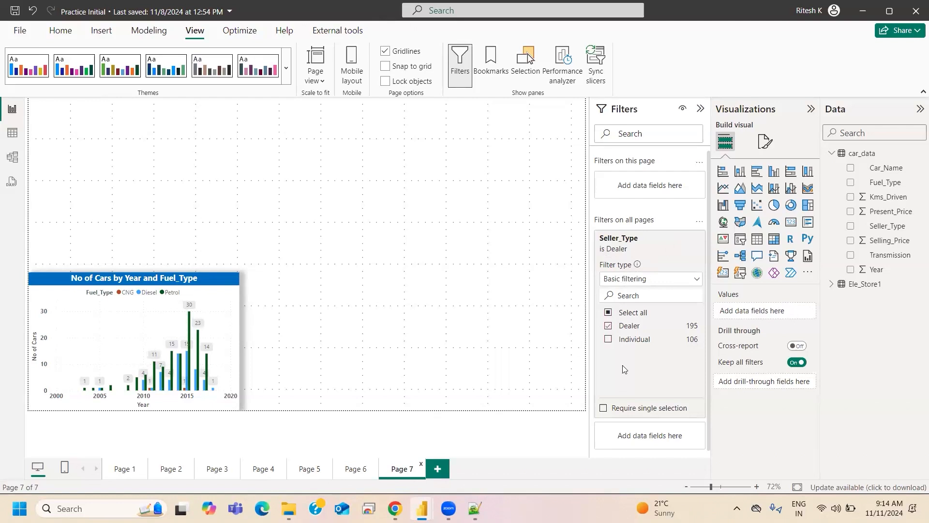
left_click(627, 280)
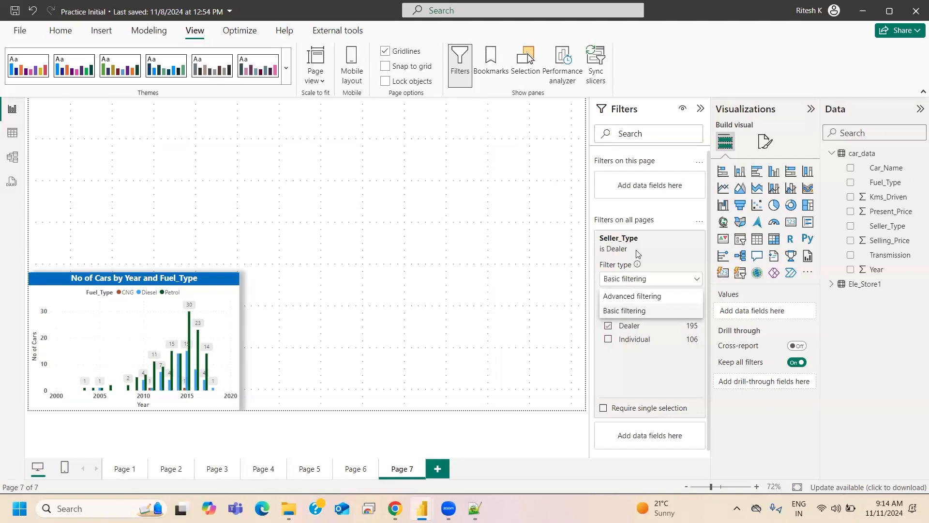
left_click(664, 253)
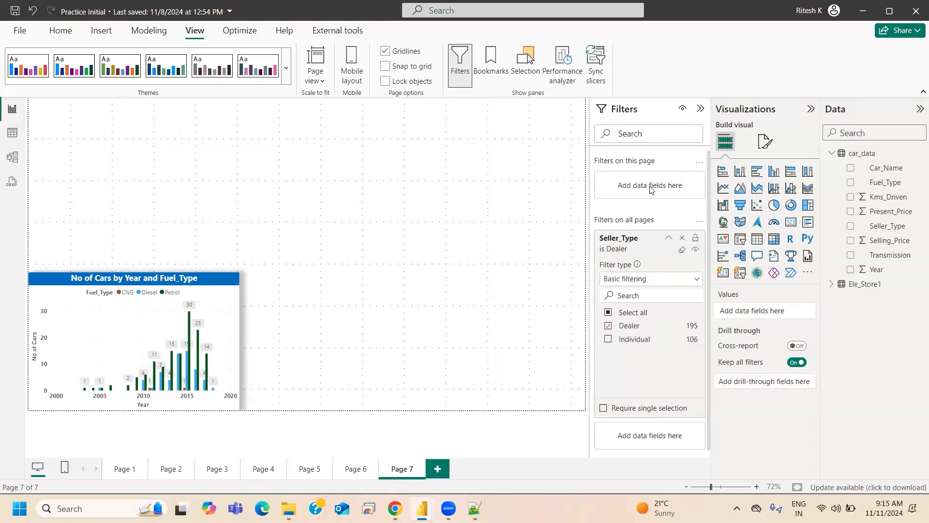
left_click(351, 468)
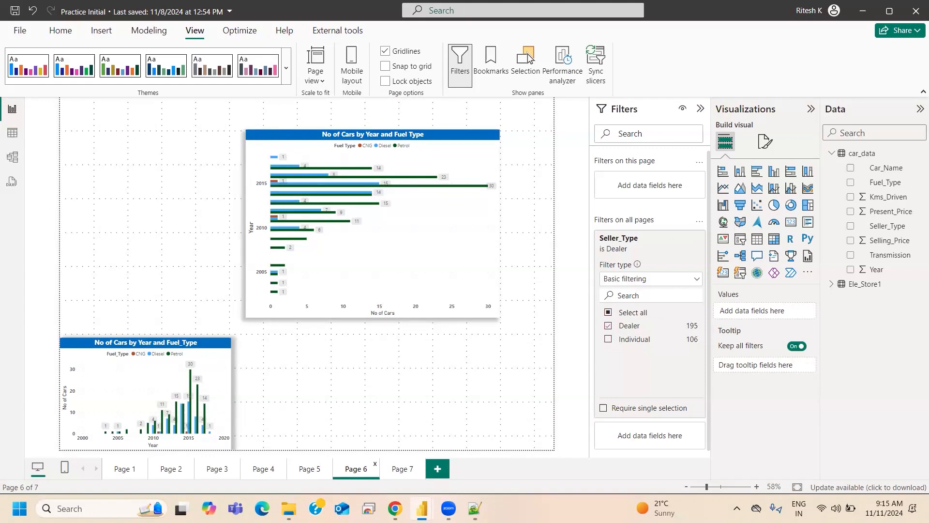
- Switch to Notepad++ and review the notes on bar and column chart axis and legend requirements
left_click(474, 508)
scroll(402, 270, "down", 5)
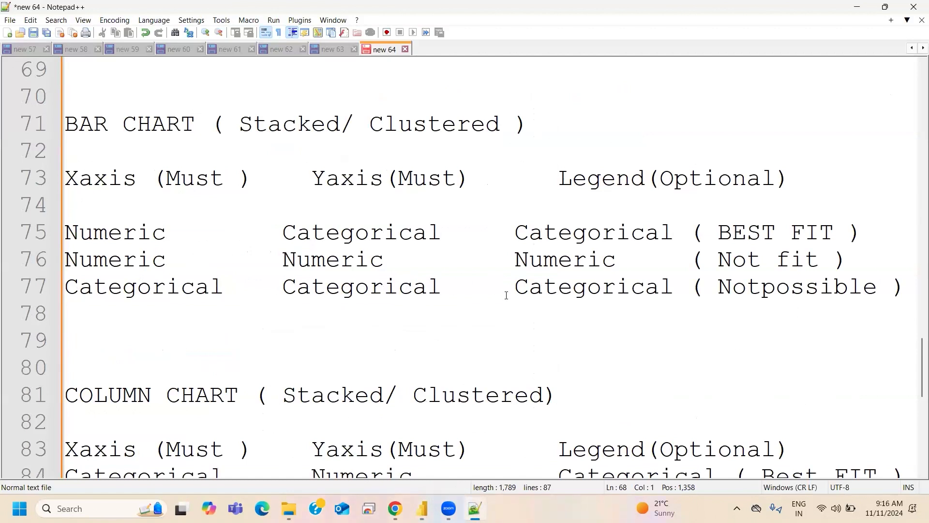
scroll(506, 295, "down", 1)
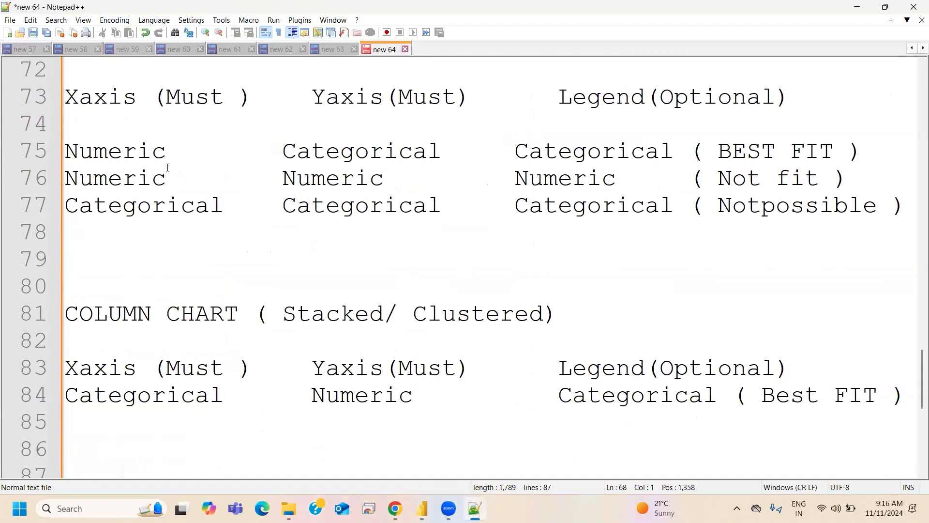
scroll(270, 298, "down", 1)
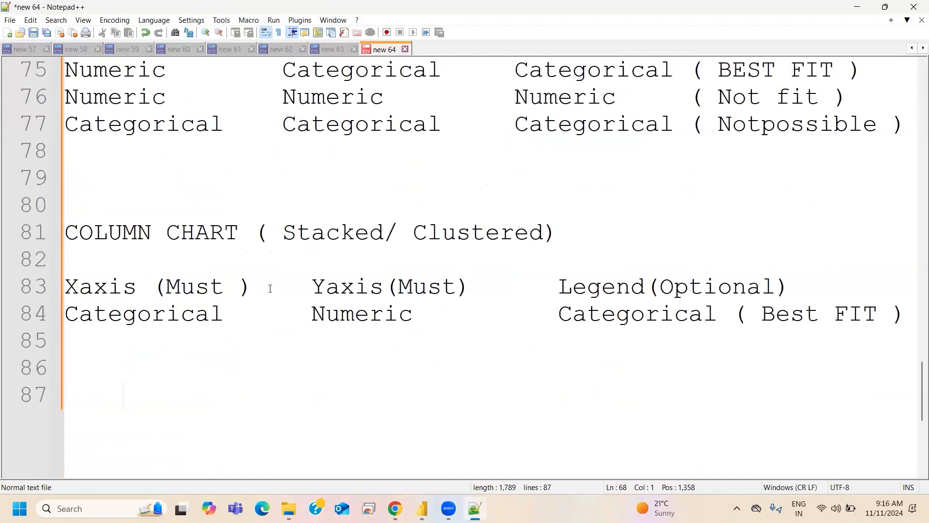
scroll(270, 289, "up", 1)
scroll(271, 287, "down", 1)
scroll(268, 289, "up", 3)
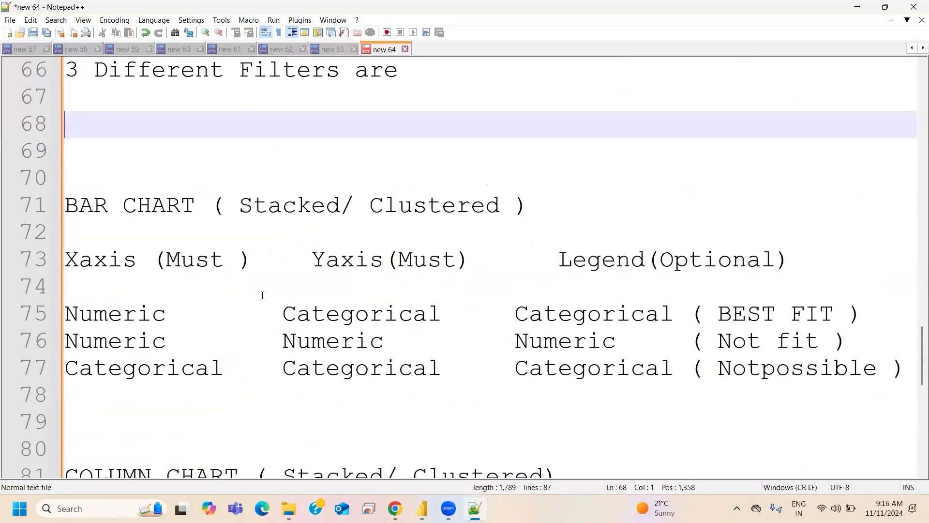
- Add the line "Filter on Visuals" under the "3 Different Filters are" heading
left_click(81, 105)
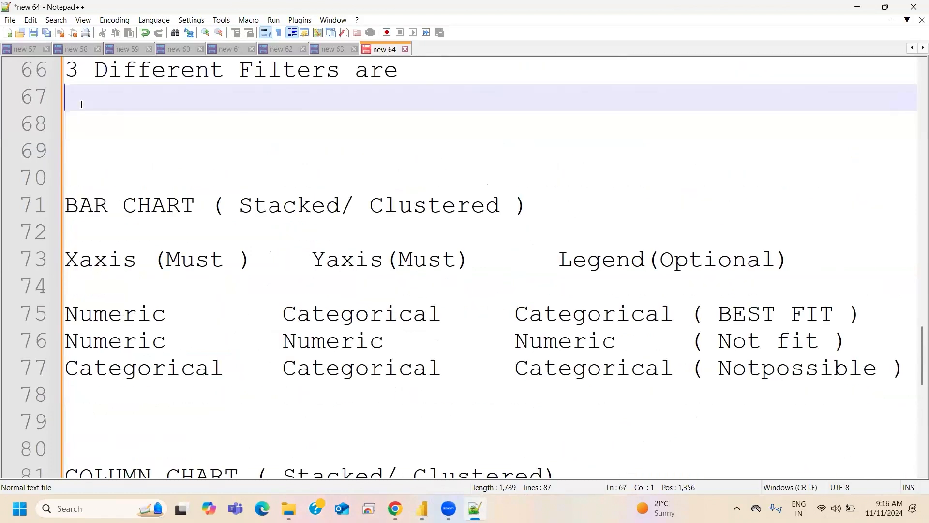
type("File")
key("BackSpace")
key("BackSpace")
key("BackSpace")
type("ile")
key("BackSpace")
type("tee")
key("BackSpace")
key("BackSpace")
type("r on Cisua")
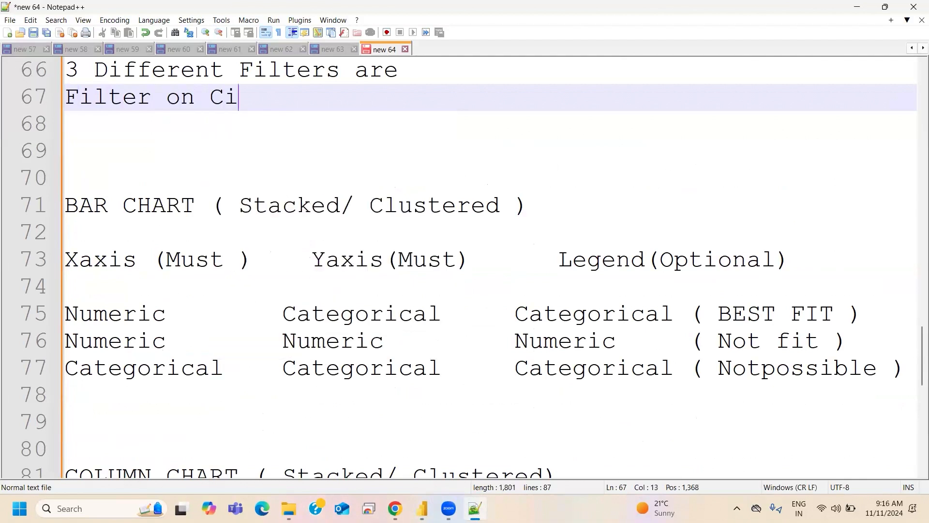
key("BackSpace")
key("BackSpace")
key("BackSpace")
key("BackSpace")
key("BackSpace")
type("C")
key("BackSpace")
type("Visuals")
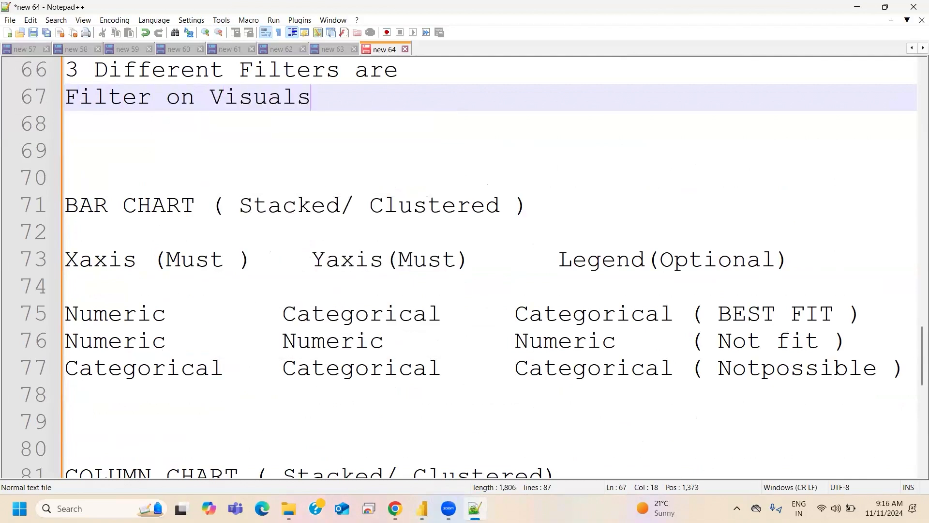
key("Return")
- Add the lines "Filter on Page" and "Filter on All Pages" below the visuals entry
type("File")
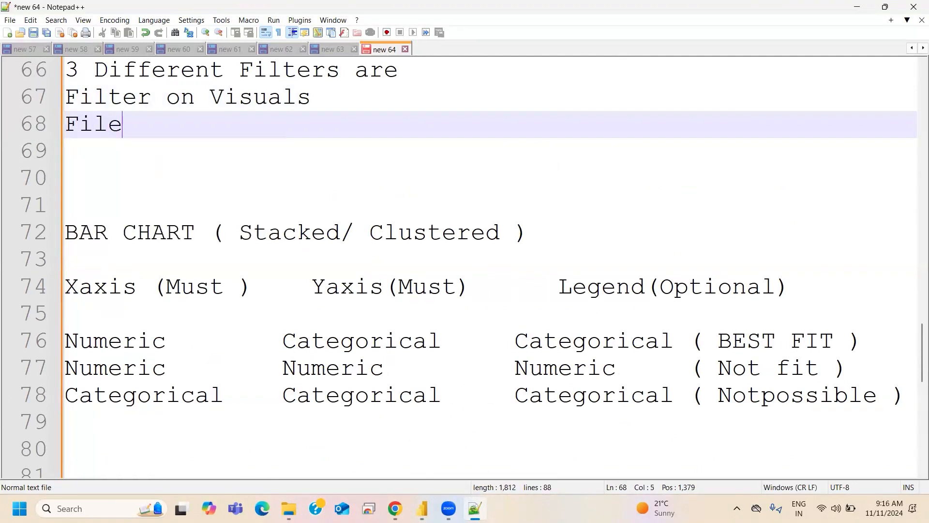
key("BackSpace")
type("ter on Page")
key("Return")
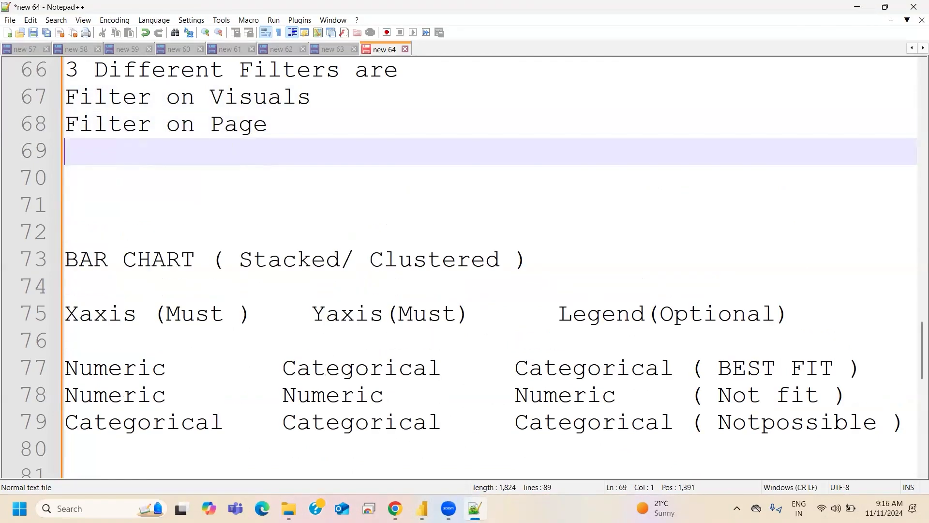
type("Filter on ")
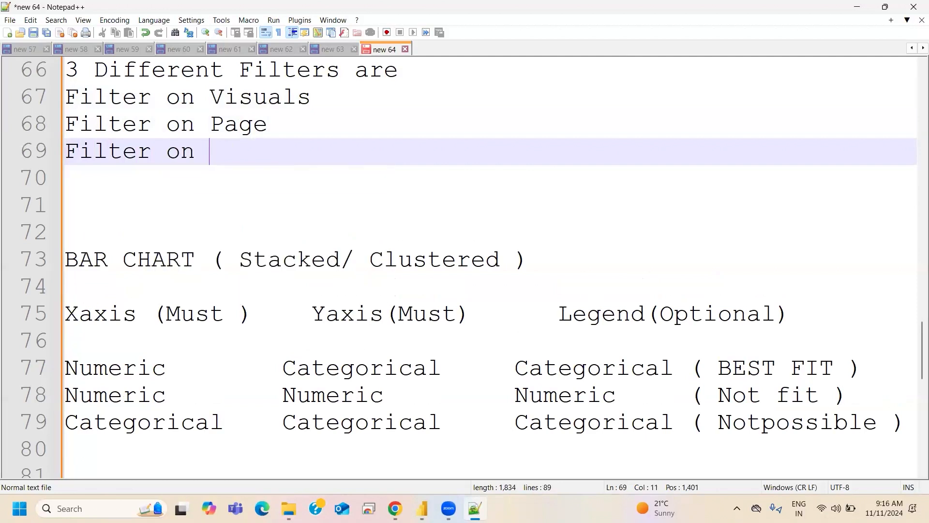
type("All Pages")
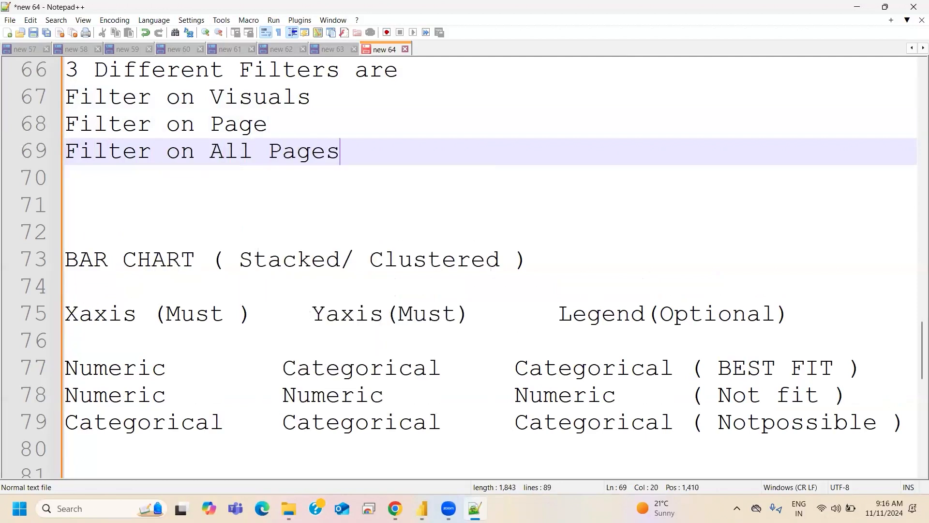
- Review the earlier notes on the live connection, import and direct query example and the composite model
scroll(117, 105, "up", 2)
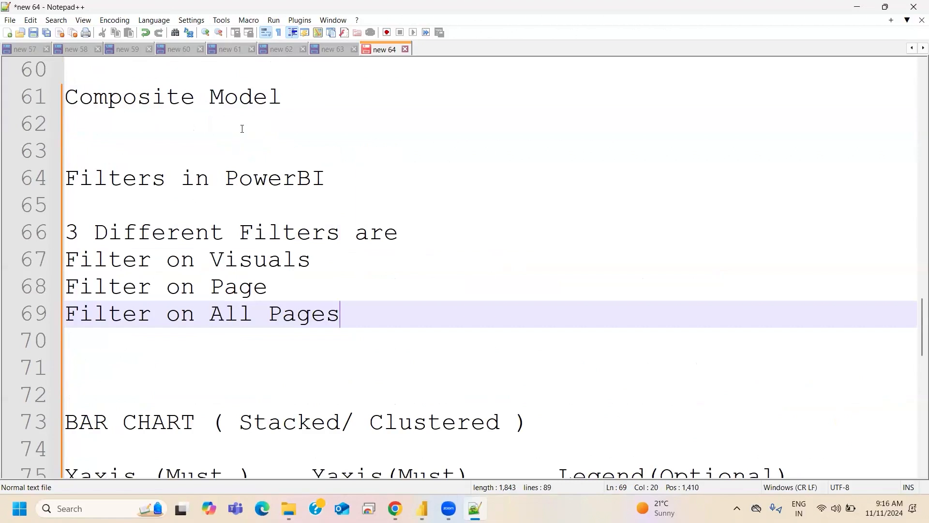
scroll(242, 129, "up", 1)
scroll(306, 178, "up", 2)
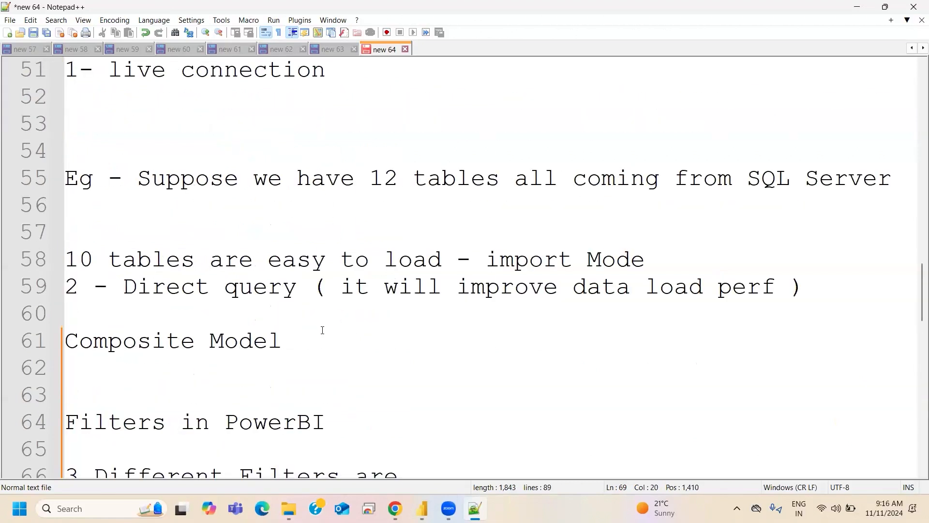
scroll(321, 327, "up", 4)
scroll(331, 322, "down", 2)
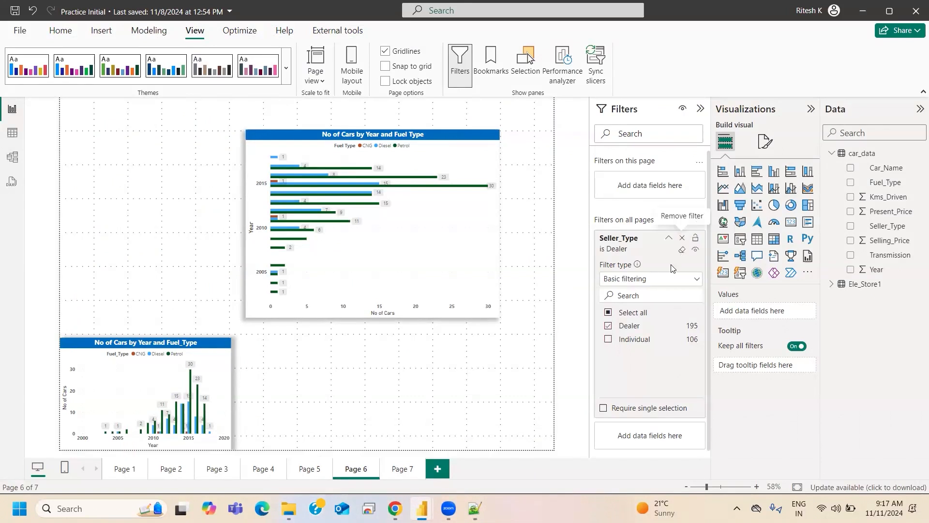
- Switch to Power BI, remove the Seller_Type filter from all pages and select the No of Cars by Year and Fuel Type bar chart
left_click(697, 237)
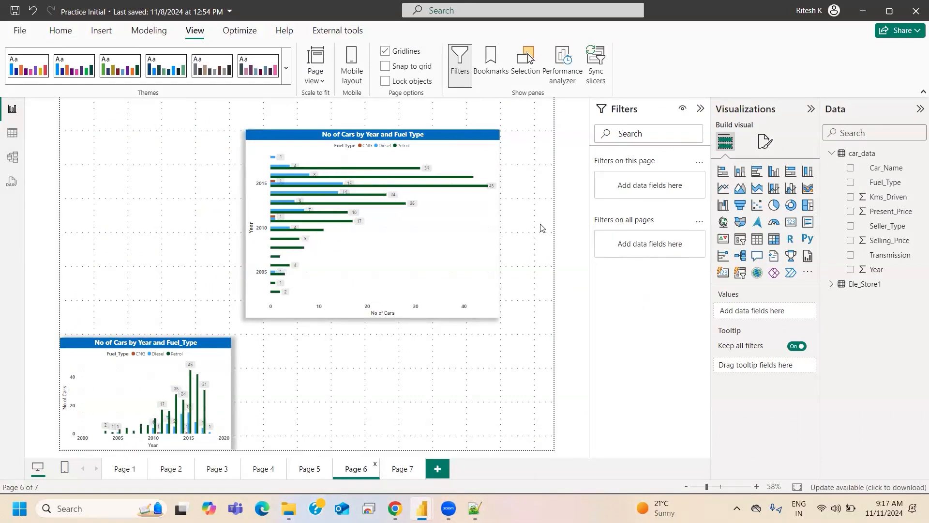
left_click(356, 135)
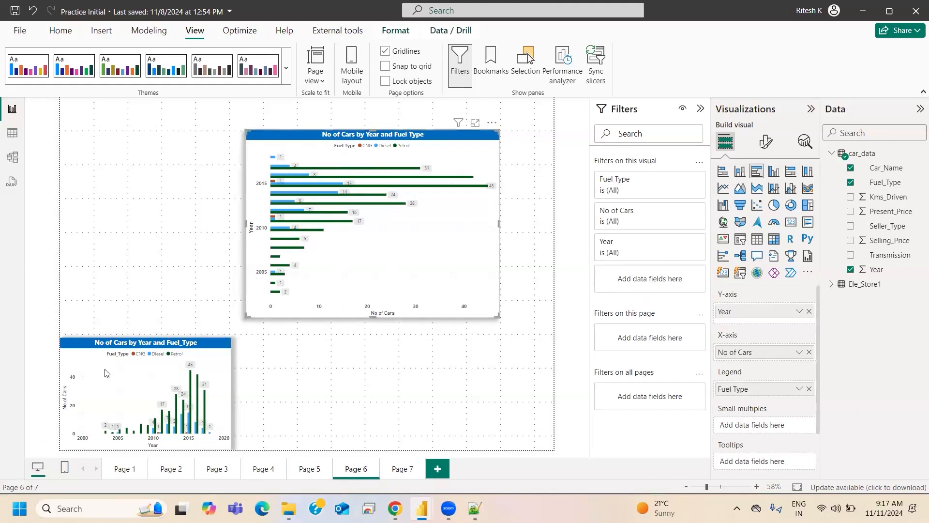
- Open the No of Cars by Year and Fuel_Type column chart in focus mode and change it to a stacked column chart
left_click(141, 347)
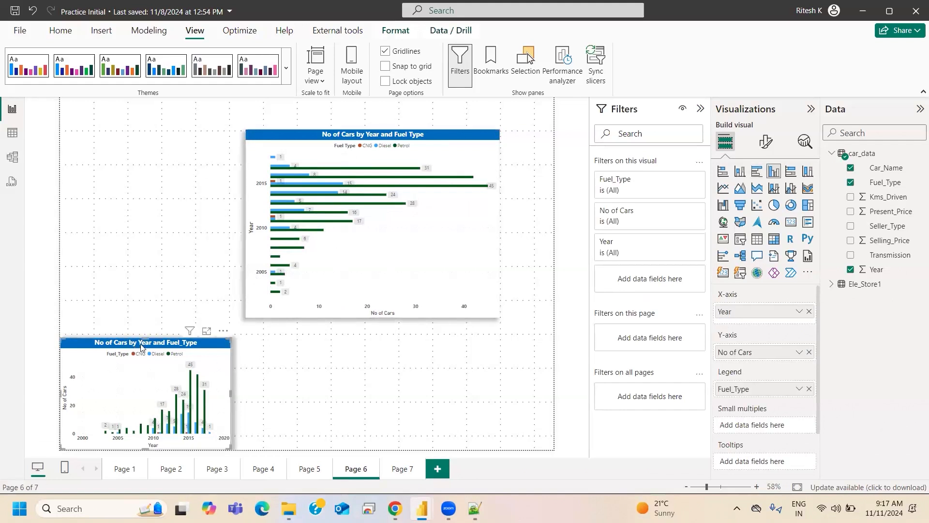
left_click(207, 331)
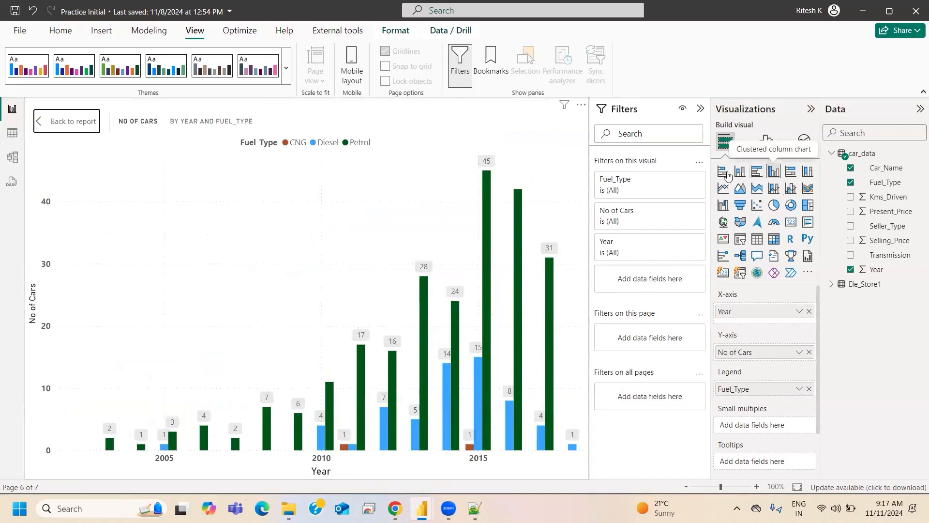
left_click(739, 173)
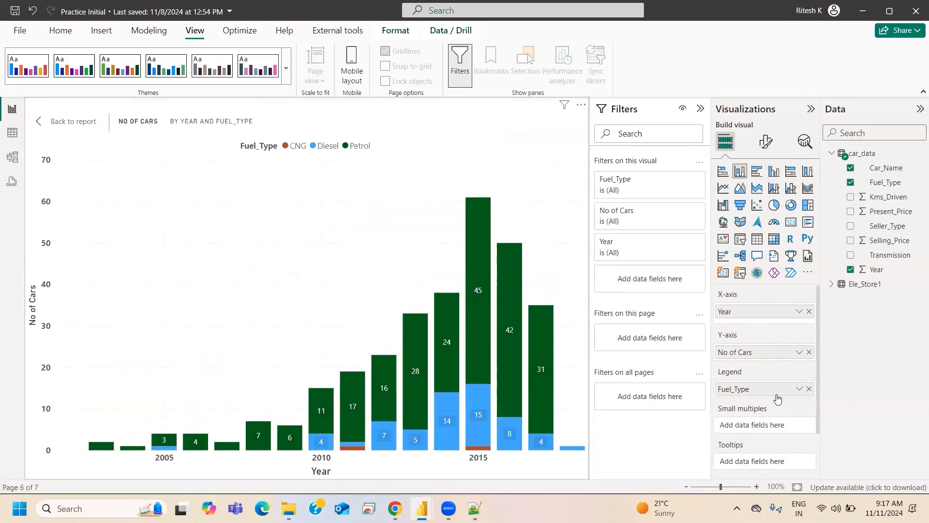
- Remove Fuel_Type from the stacked column chart's legend, add it back and inspect the segments of the 2012 column
left_click(809, 389)
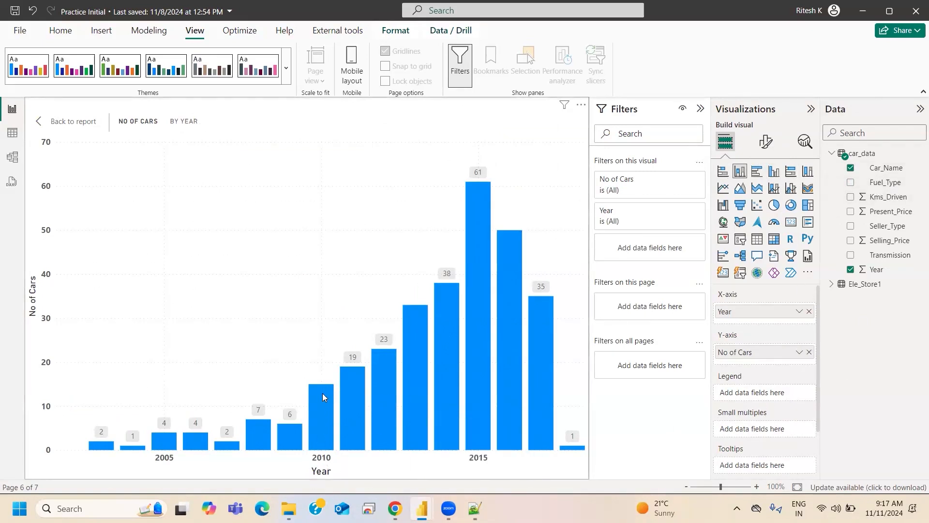
mouse_move(329, 400)
left_click_drag(882, 187, 762, 393)
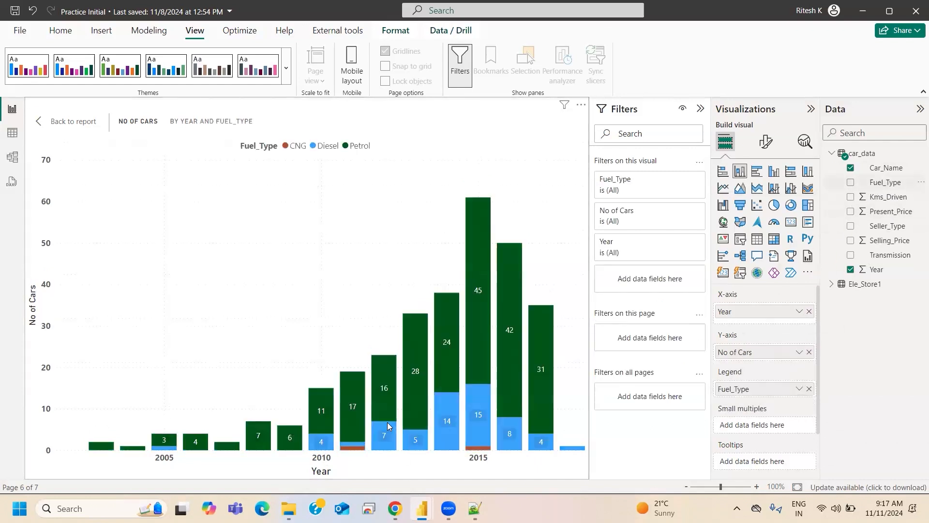
mouse_move(381, 378)
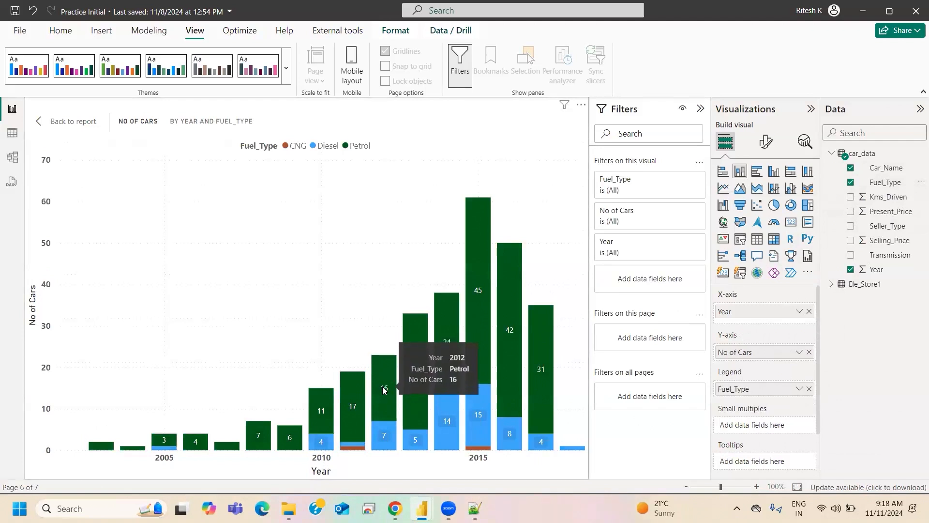
mouse_move(383, 435)
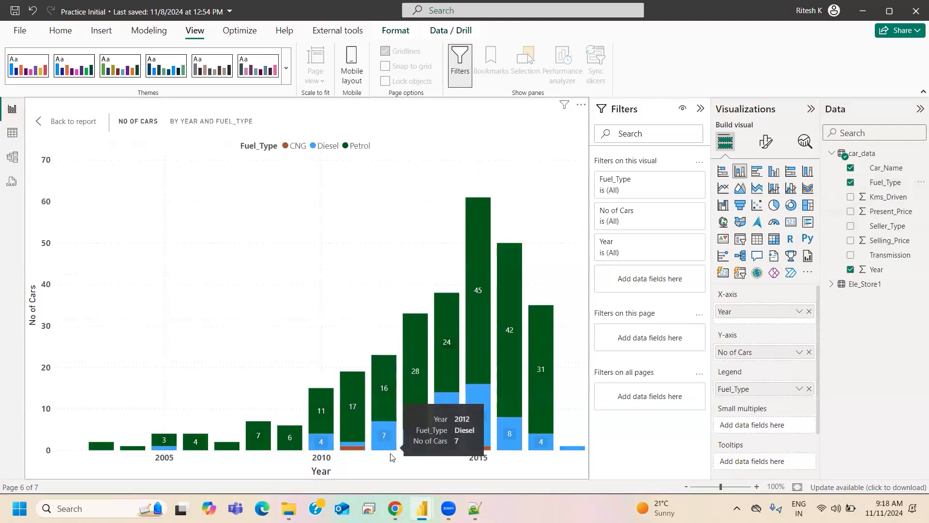
- Replace Fuel_Type with Seller_Type as the legend of the stacked column chart and inspect the 2014 column
left_click(809, 389)
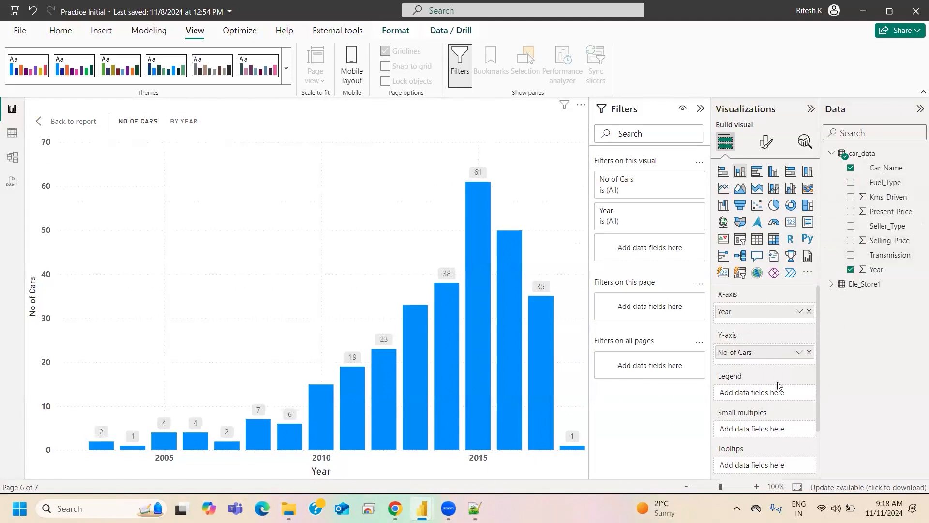
left_click_drag(885, 227, 755, 391)
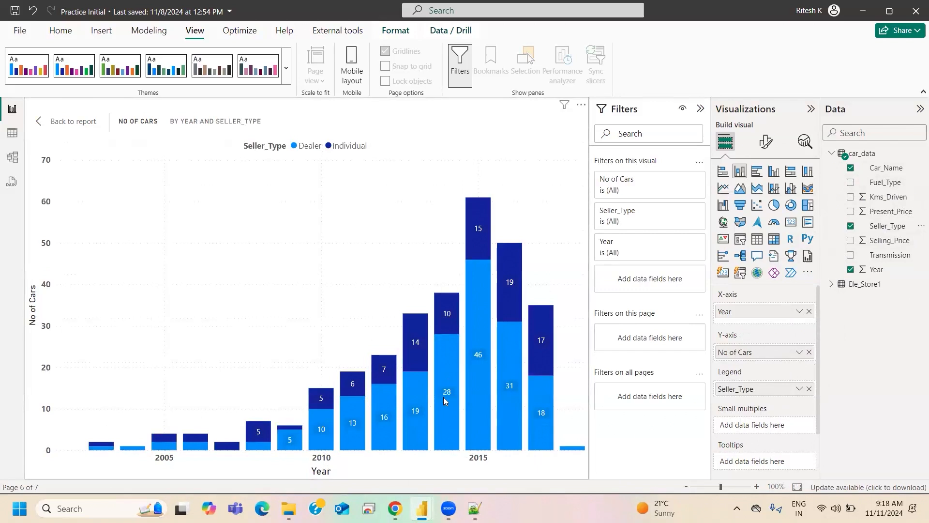
mouse_move(445, 397)
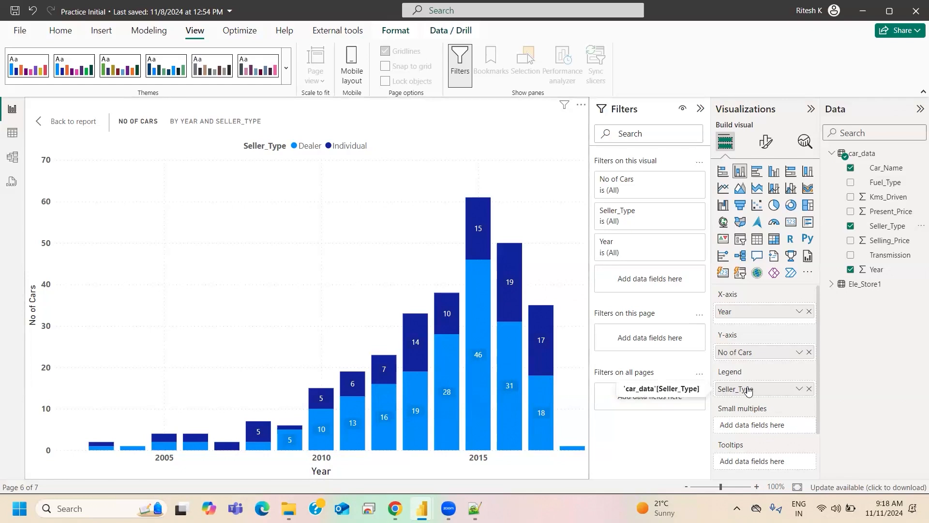
- Change the chart to a clustered column chart and capture its plot area with the Snipping Tool
left_click(774, 171)
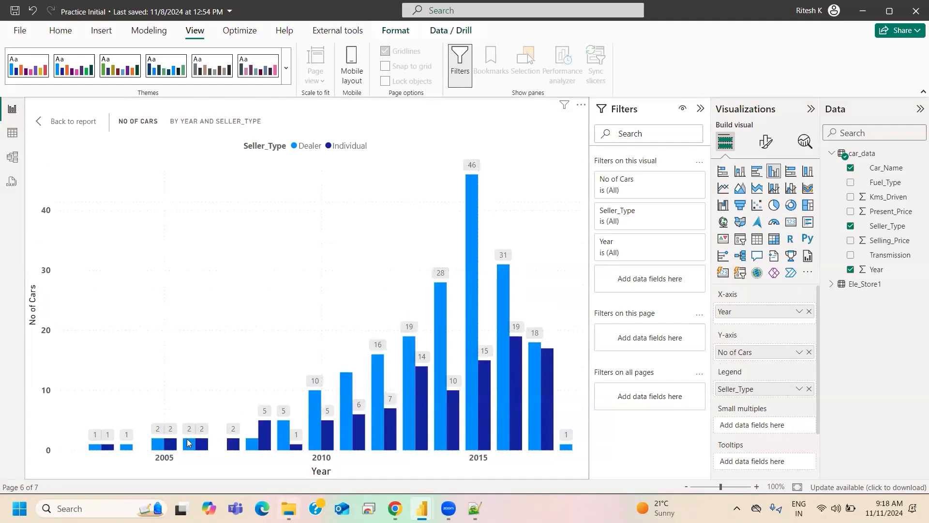
left_click(105, 508)
type("sni")
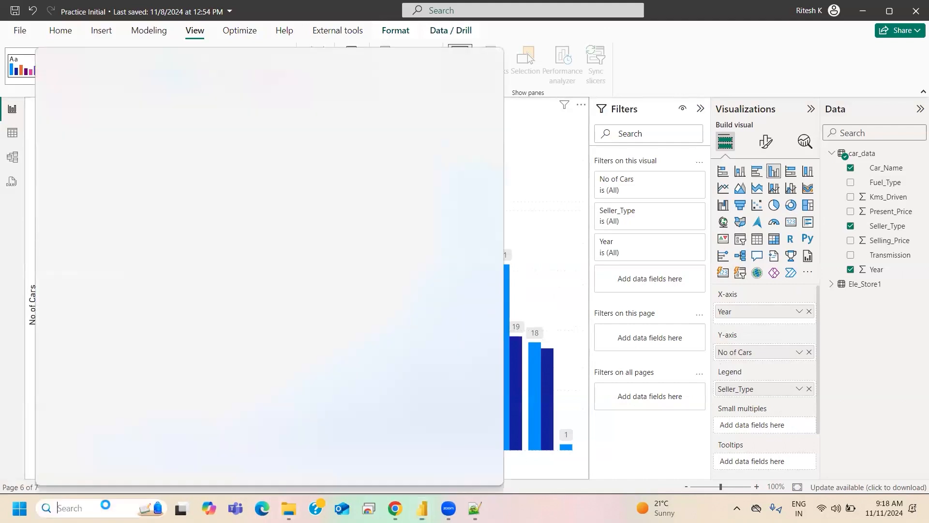
left_click(121, 150)
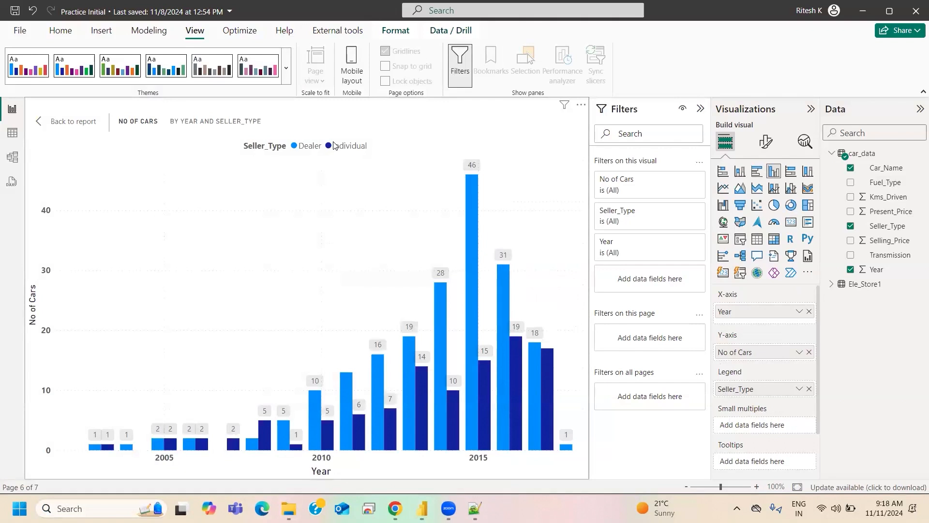
left_click(147, 37)
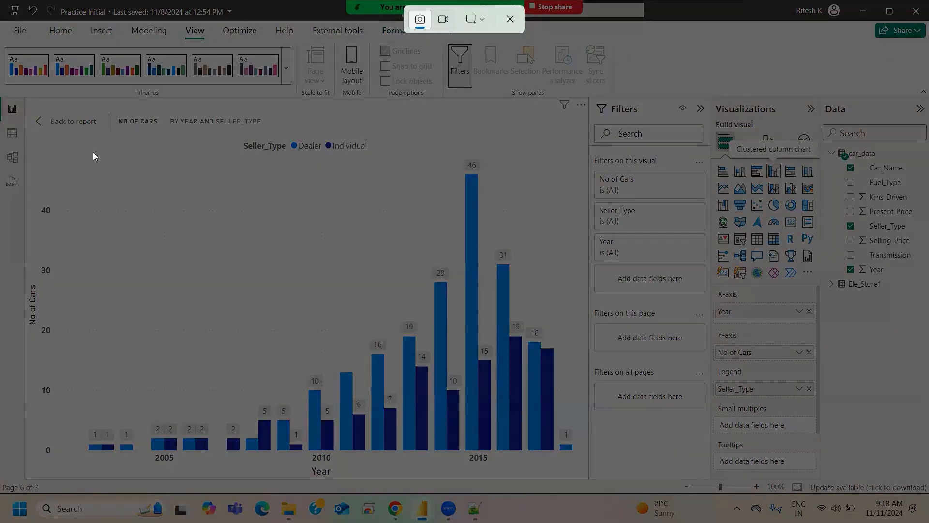
left_click_drag(46, 138, 575, 455)
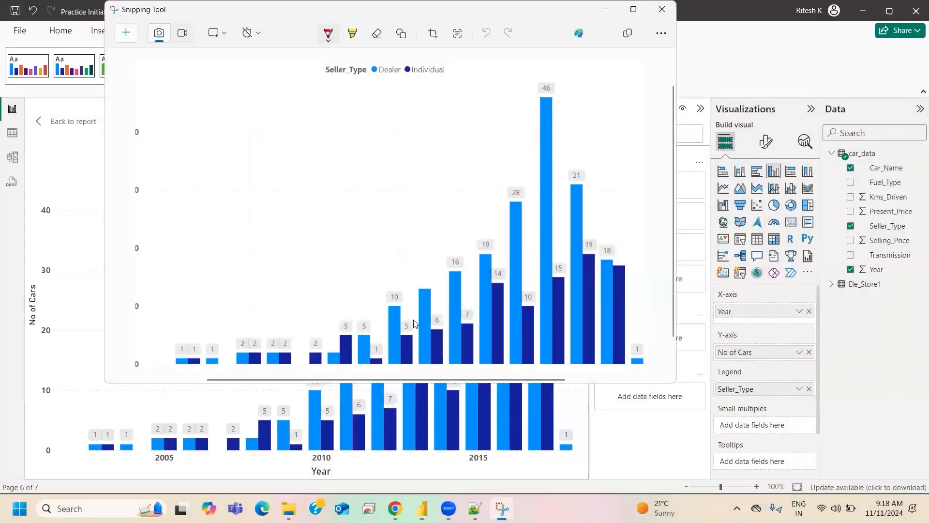
- Outline several of the yearly Dealer and Individual column groups in red pen on the snip, then minimize the Snipping Tool
left_click(319, 37)
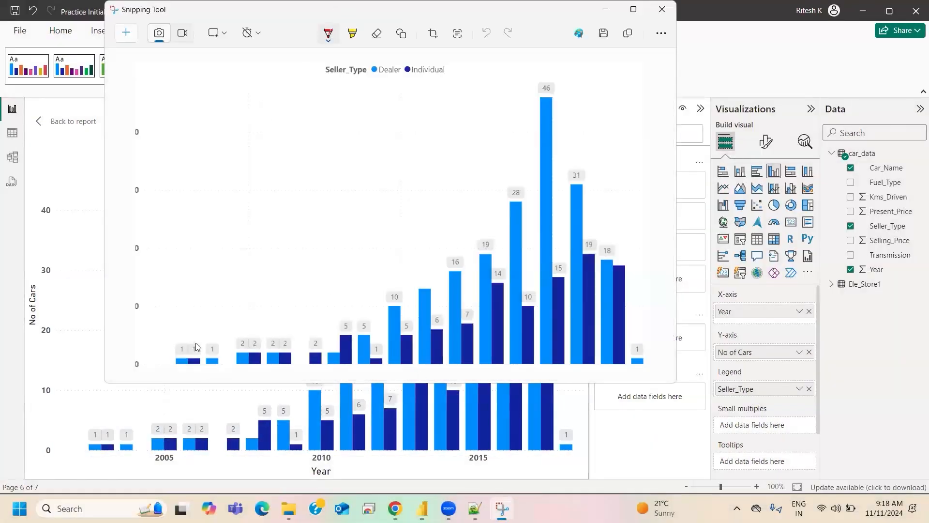
left_click(200, 235)
mouse_move(172, 365)
left_mouse_down()
mouse_move(202, 330)
mouse_move(213, 334)
mouse_move(218, 369)
mouse_move(231, 329)
mouse_move(267, 325)
mouse_move(296, 339)
mouse_move(296, 364)
left_mouse_up()
mouse_move(391, 356)
left_mouse_down()
mouse_move(381, 305)
mouse_move(423, 359)
mouse_move(418, 382)
mouse_move(410, 317)
mouse_move(444, 369)
mouse_move(448, 259)
mouse_move(480, 332)
mouse_move(473, 376)
left_mouse_up()
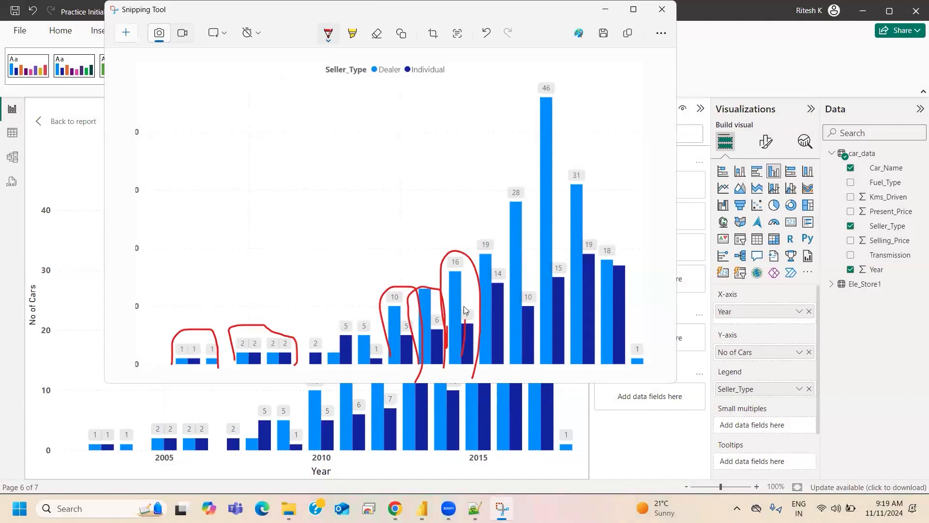
left_click_drag(476, 335, 464, 350)
mouse_move(600, 348)
left_mouse_down()
mouse_move(627, 248)
mouse_move(647, 376)
left_mouse_up()
mouse_move(562, 188)
left_mouse_down()
mouse_move(594, 189)
mouse_move(600, 344)
left_mouse_up()
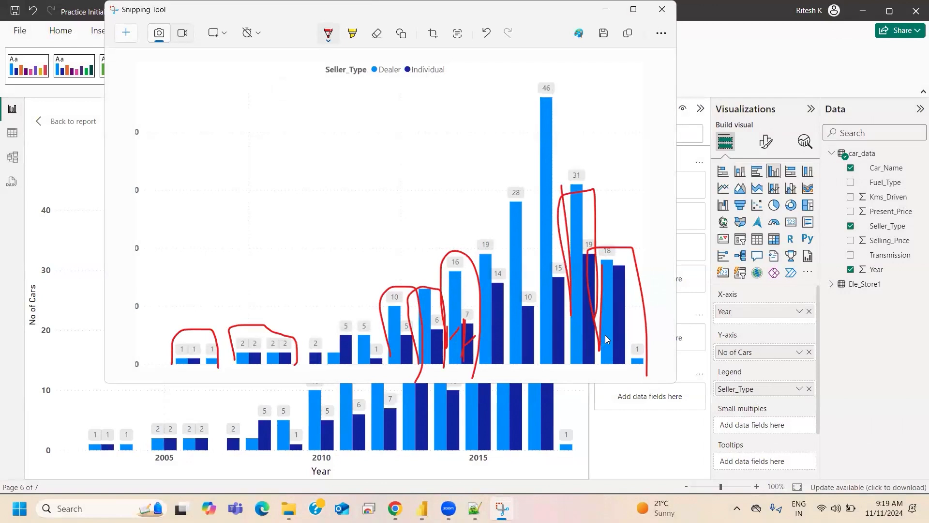
left_click(605, 9)
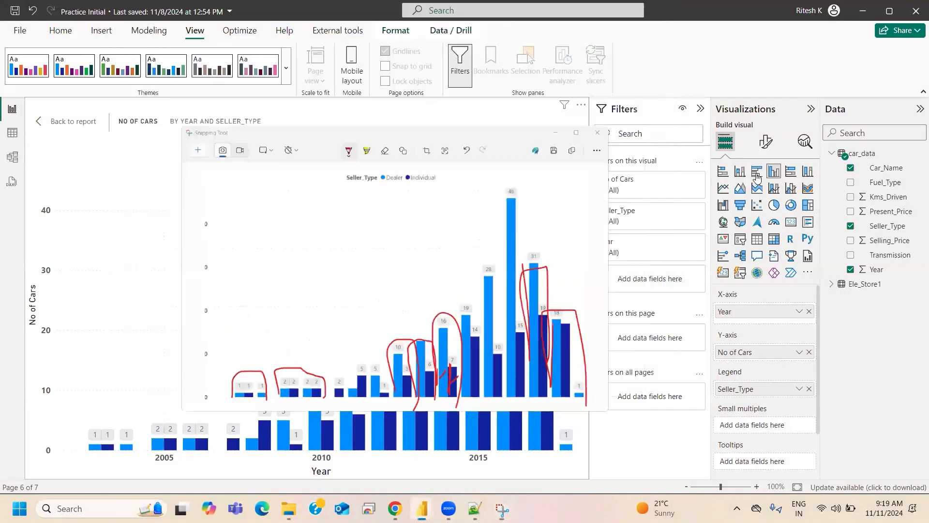
- Change the chart back to a stacked column chart and inspect the Dealer segments for 2013 and 2014
left_click(739, 172)
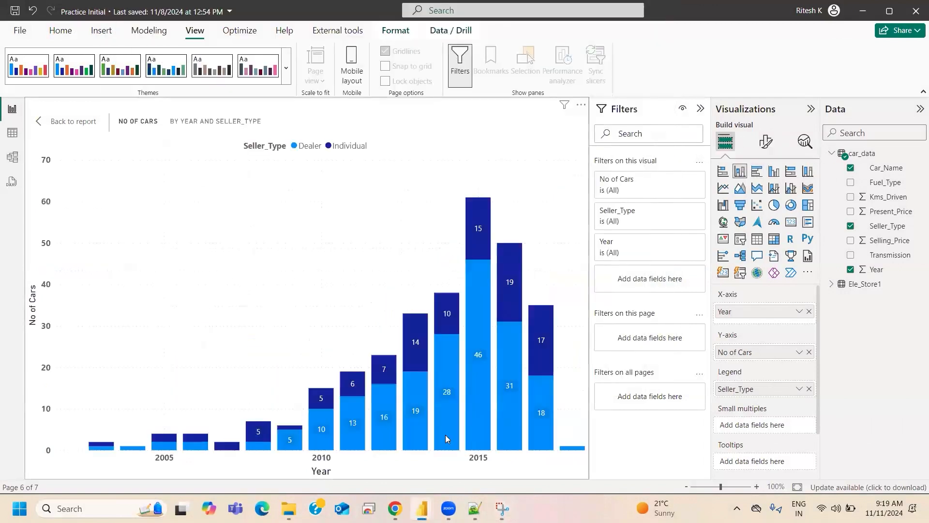
mouse_move(445, 435)
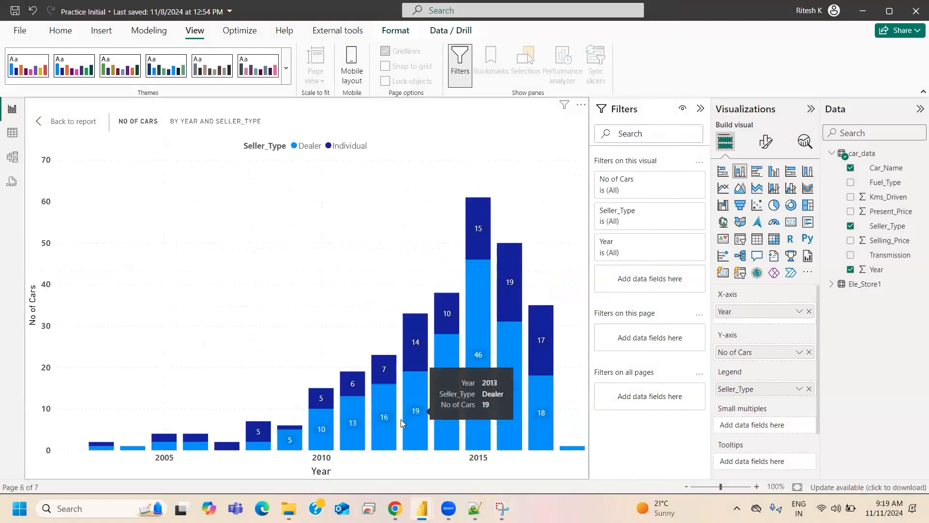
mouse_move(414, 426)
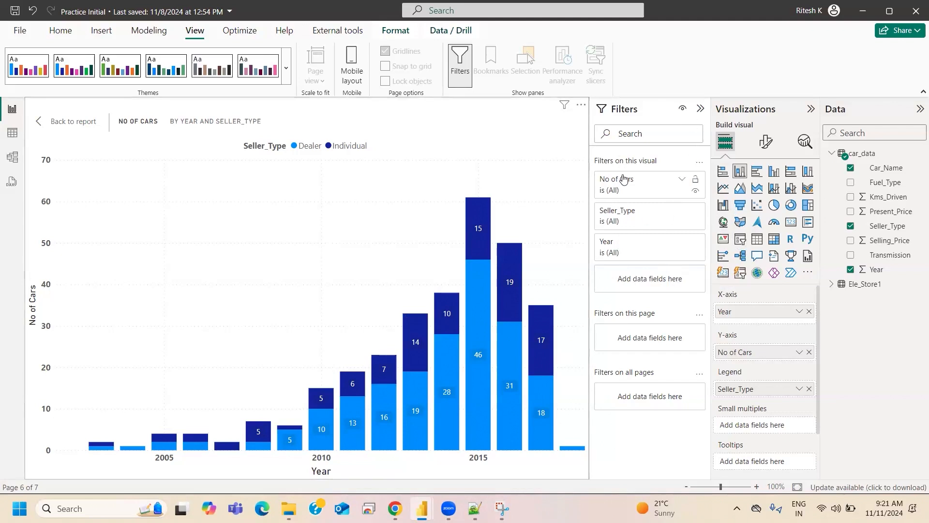
- Return to the report page and filter only the column chart to the Dealer Seller_Type
left_click(73, 129)
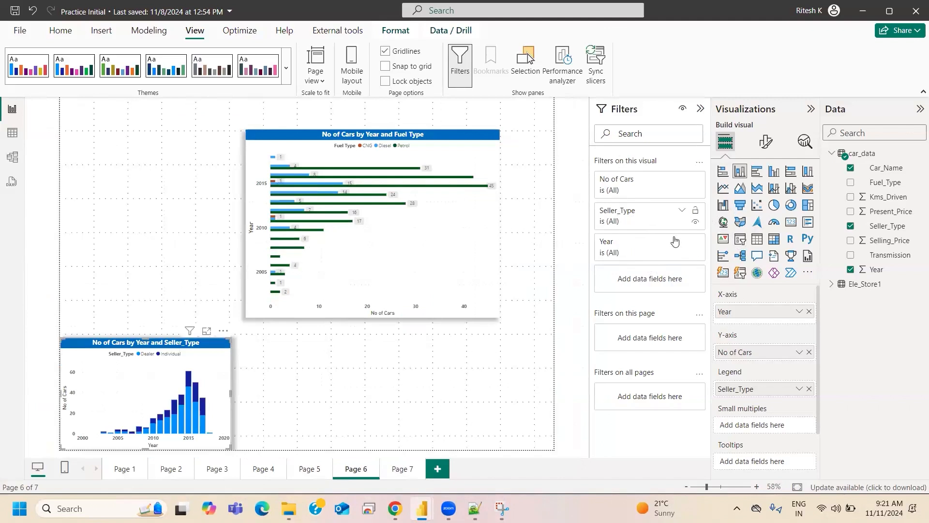
left_click(682, 211)
left_click(609, 298)
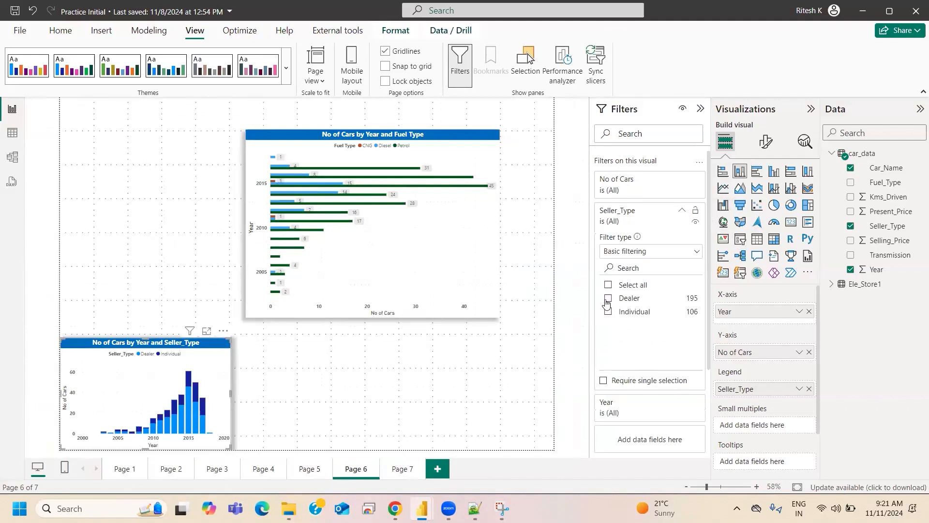
left_click(682, 210)
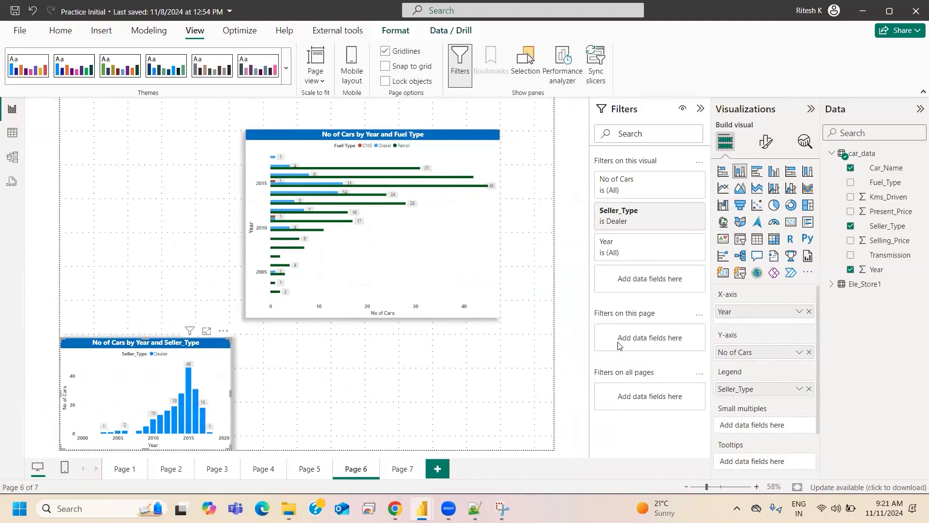
- Add a Fuel_Type filter for CNG on the page to compare both charts, then clear and remove it
left_click_drag(886, 183, 649, 339)
left_click(610, 419)
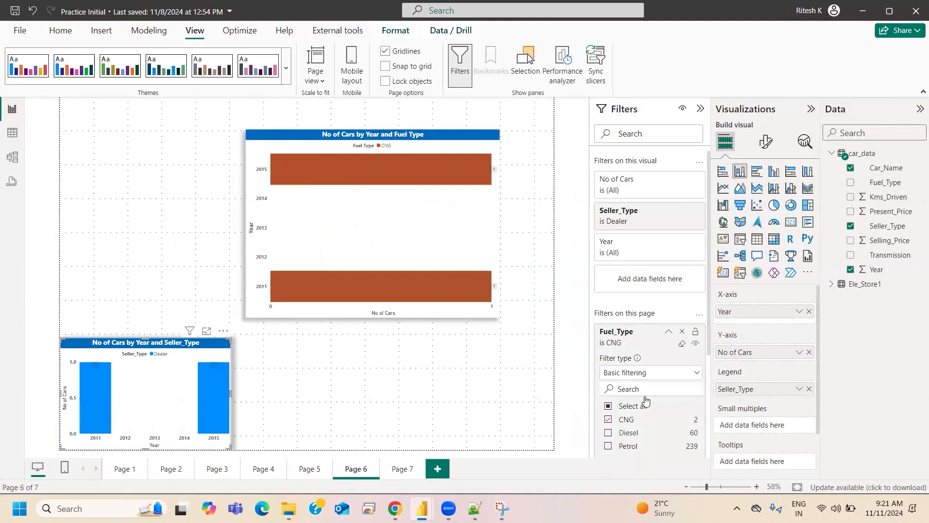
left_click(683, 344)
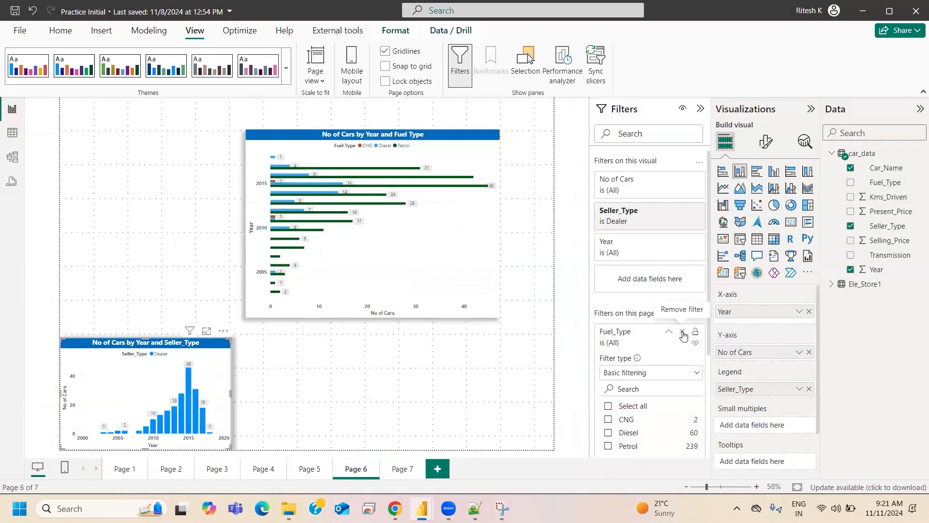
left_click(684, 332)
- Clear the Seller_Type filter on the column chart and hide the Filters pane
left_click(684, 221)
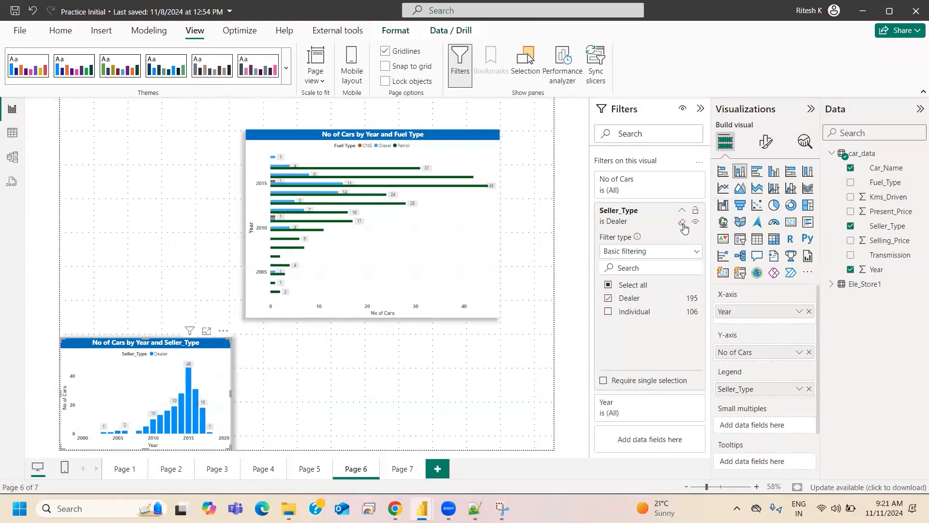
left_click(683, 223)
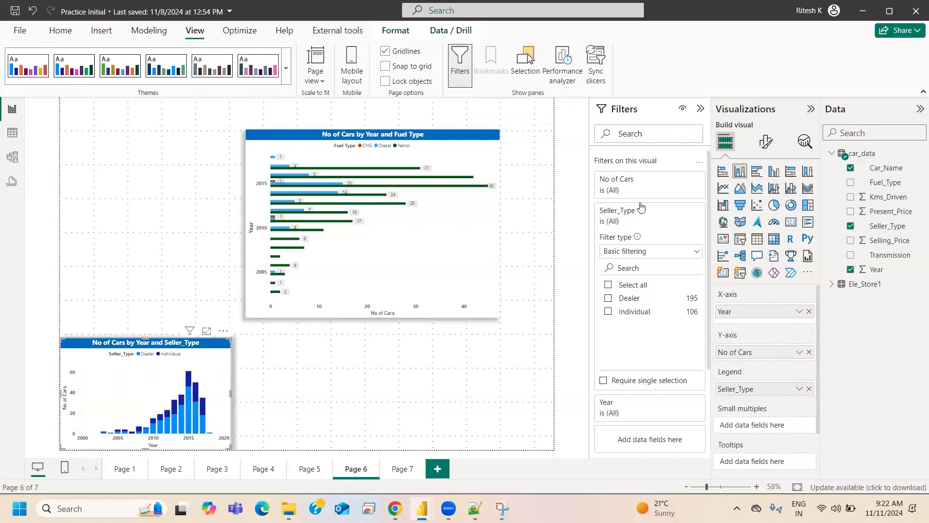
left_click(454, 87)
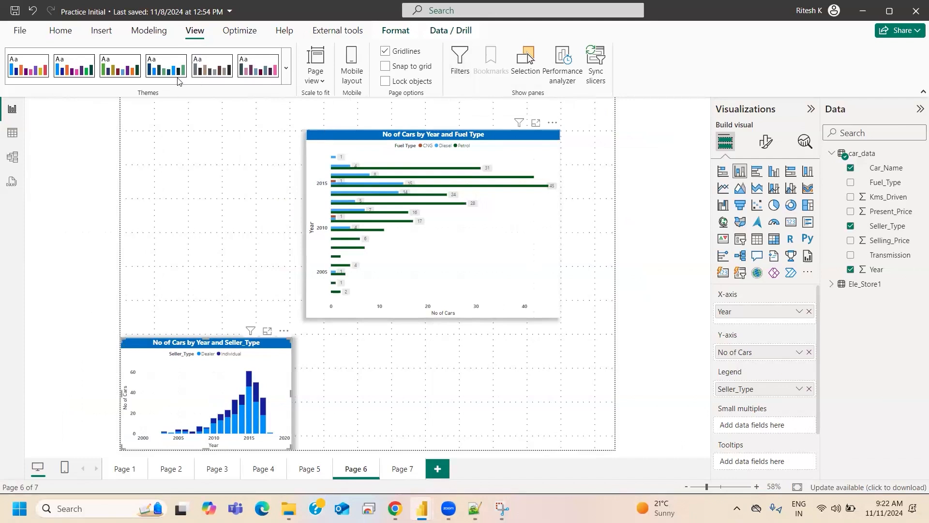
- Show the Filters pane on the report page again
left_click(458, 67)
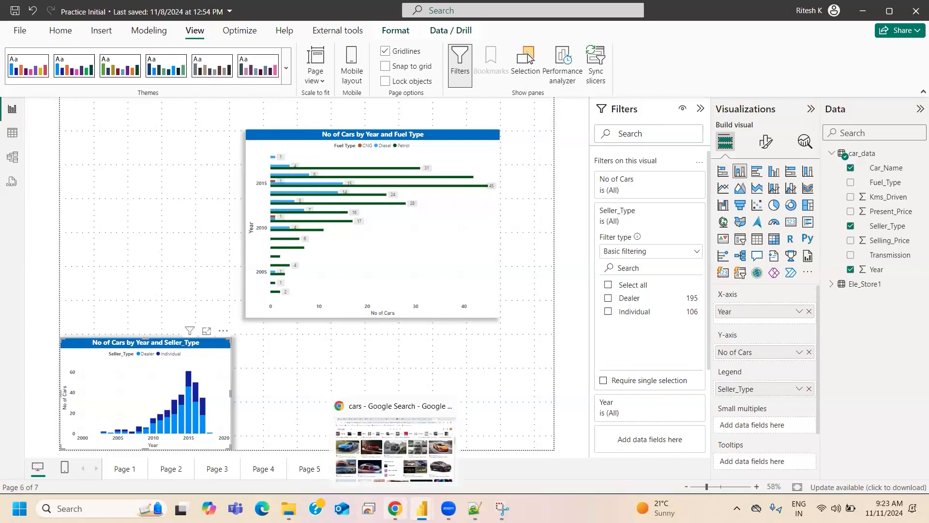
- Switch to Microsoft Edge, search the web for "ksr datavizon" and look through the results for the training site
left_click(395, 508)
key("super+shift+s")
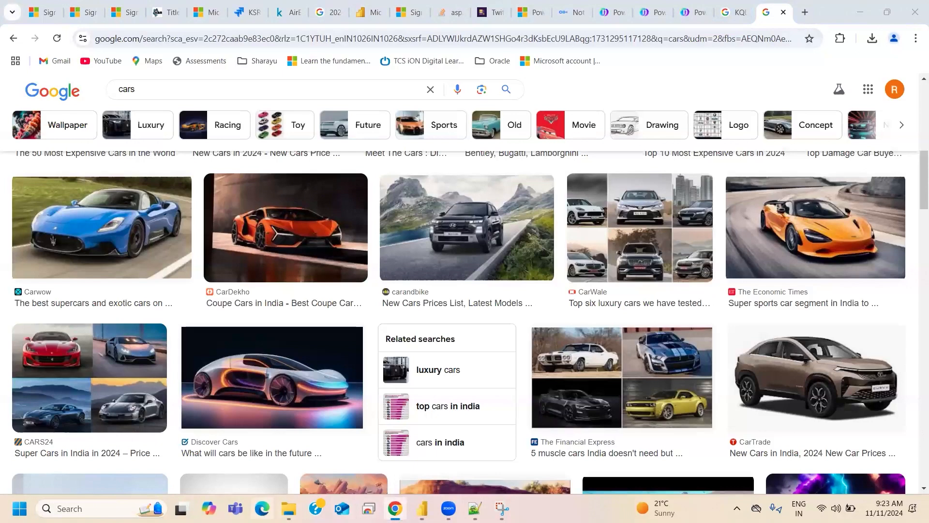
left_click(262, 508)
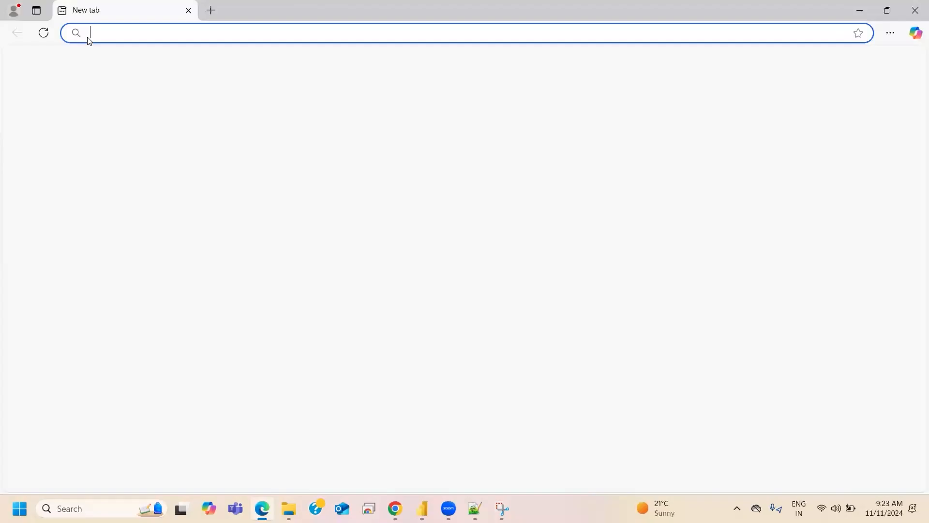
type("ksr")
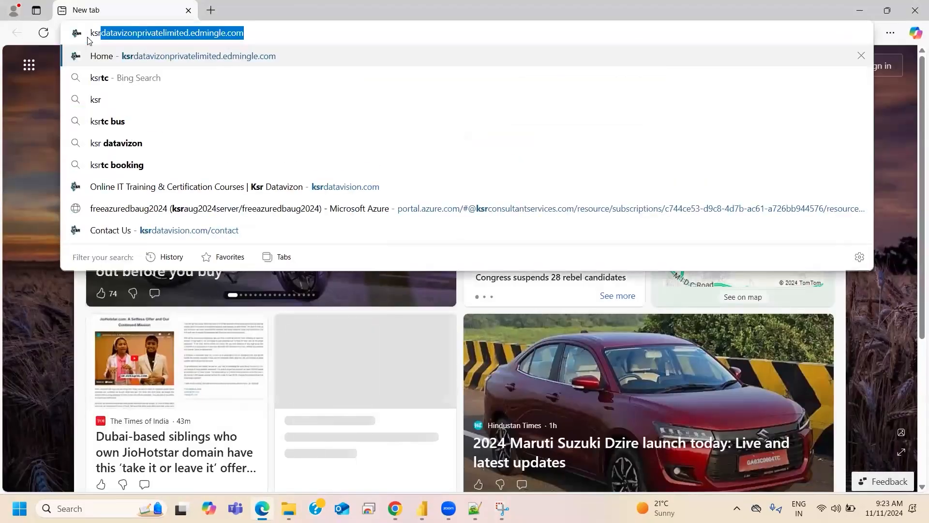
key("Down")
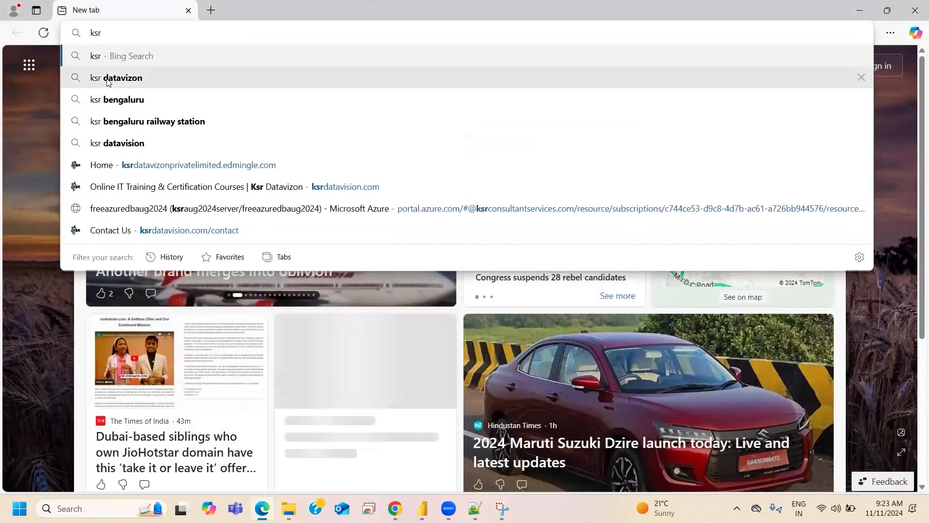
key("Return")
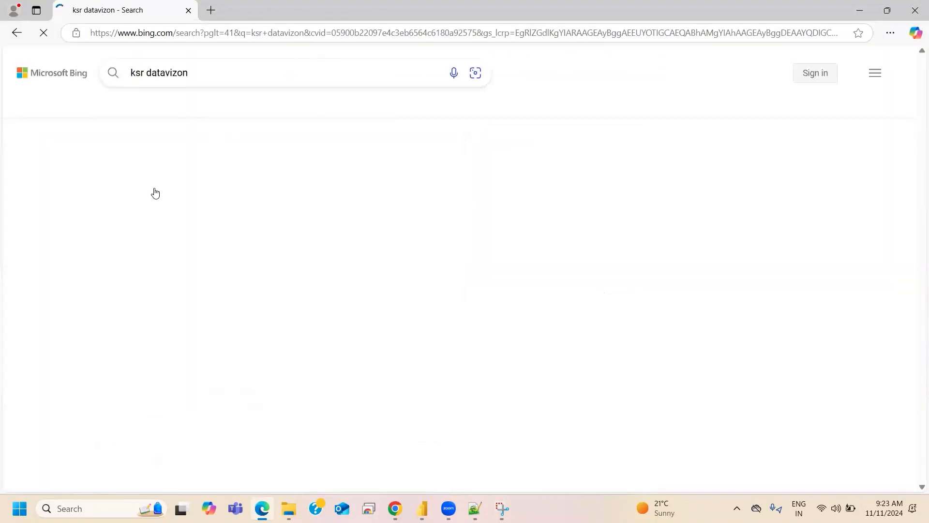
scroll(299, 235, "down", 1)
scroll(298, 235, "down", 12)
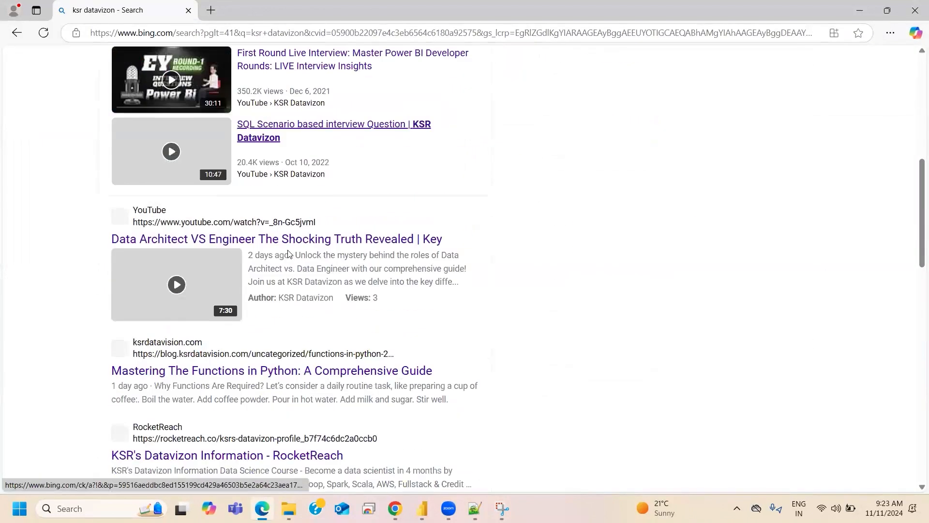
scroll(292, 257, "up", 7)
scroll(292, 257, "up", 8)
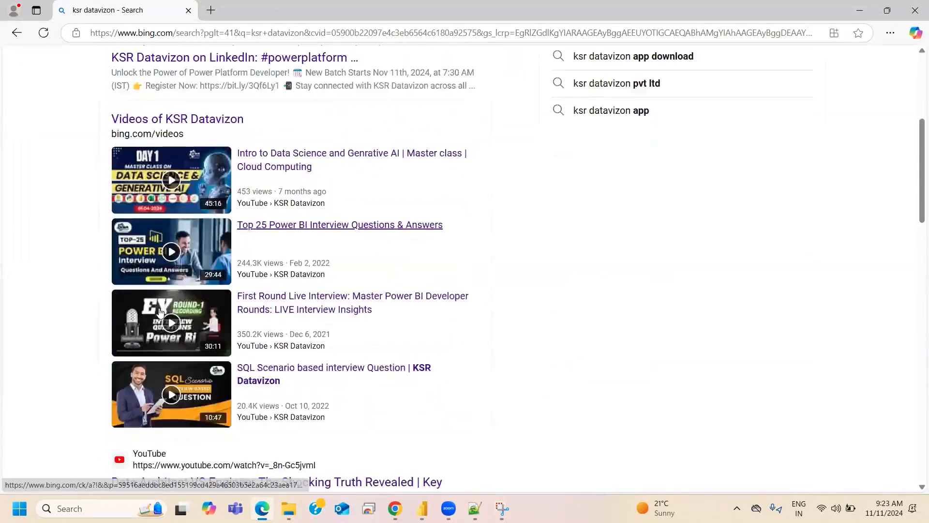
- Rerun the "ksr datavizon" search from the suggested queries and scan the whole results page
left_click(207, 75)
left_click(184, 100)
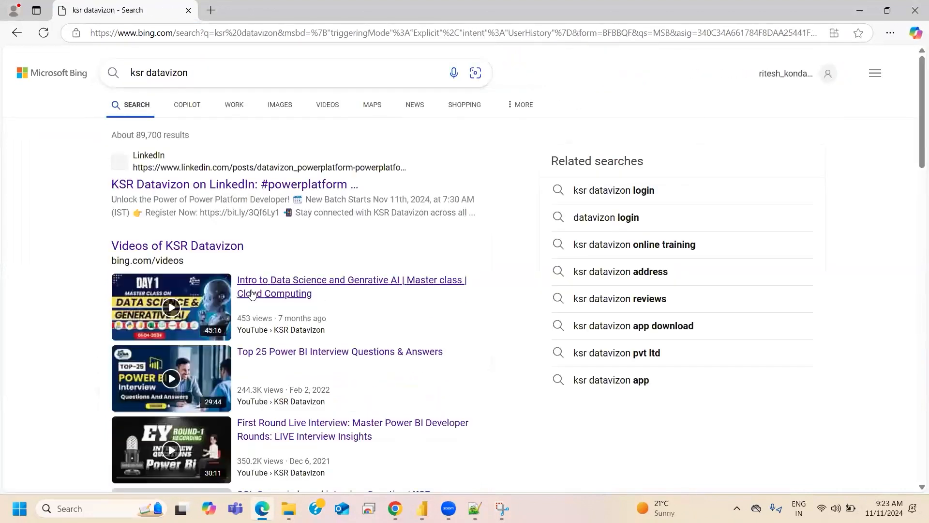
scroll(317, 252, "down", 5)
scroll(318, 252, "down", 10)
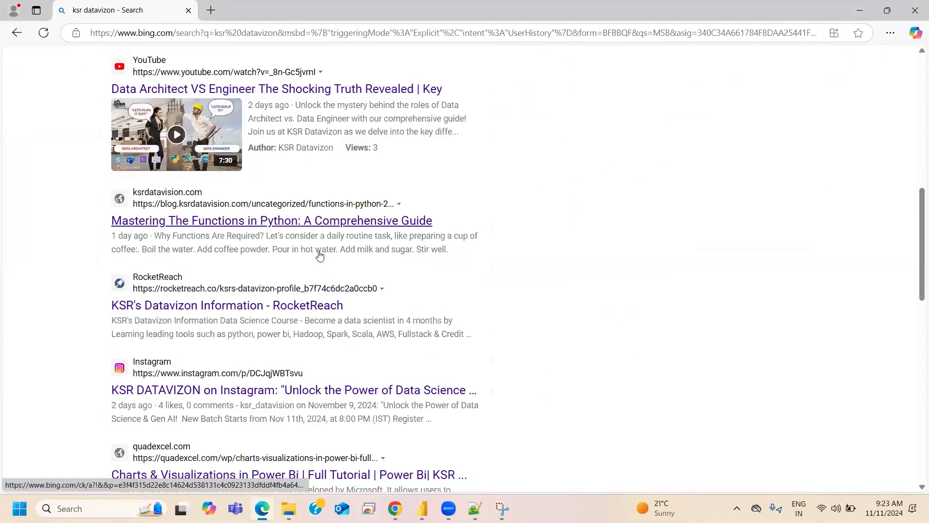
scroll(320, 256, "down", 4)
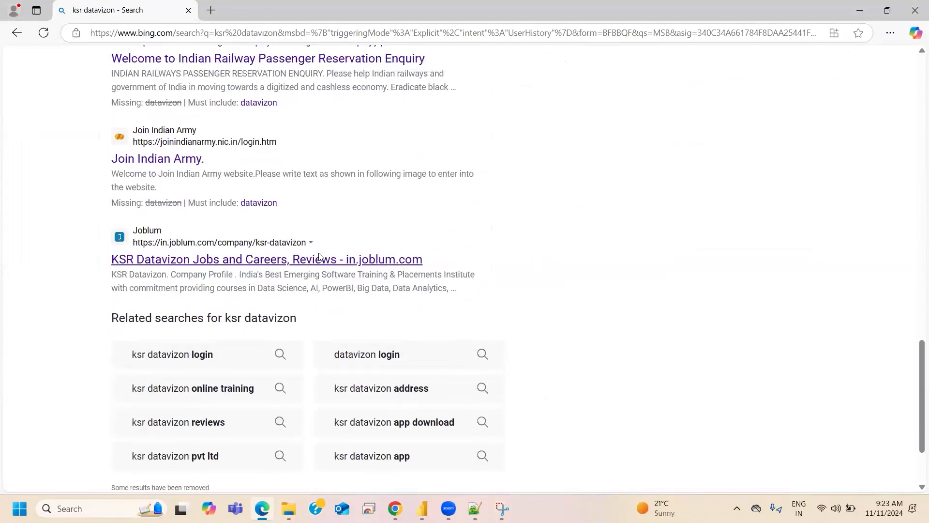
scroll(310, 233, "up", 10)
scroll(244, 72, "up", 10)
- Extend the query to "ksr datavizon website" and check the results for the official site
left_click(243, 73)
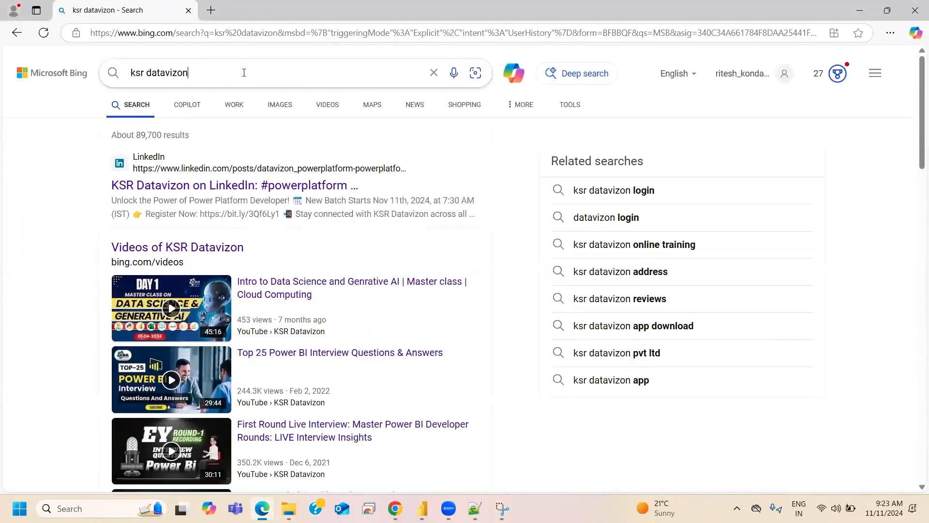
type("w")
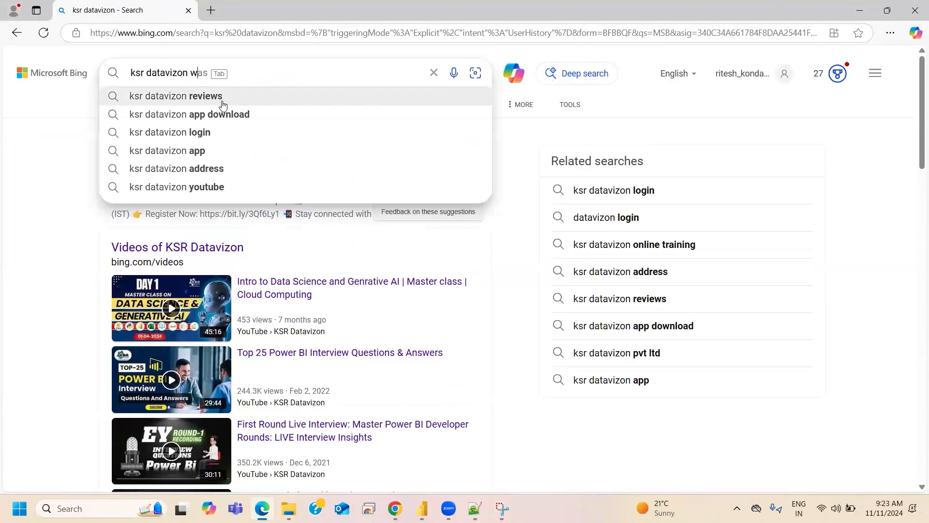
type("ebsite")
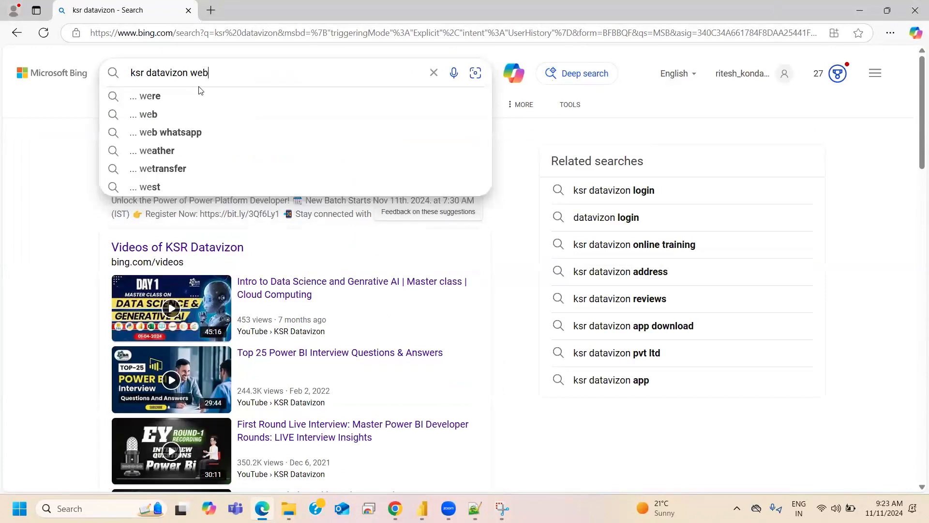
key("Return")
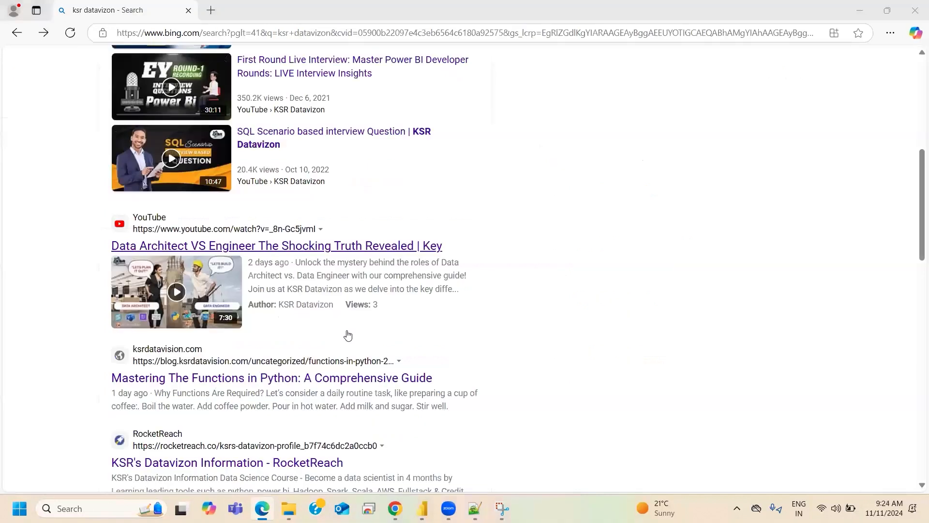
scroll(351, 334, "down", 1)
scroll(353, 334, "up", 2)
scroll(134, 49, "up", 6)
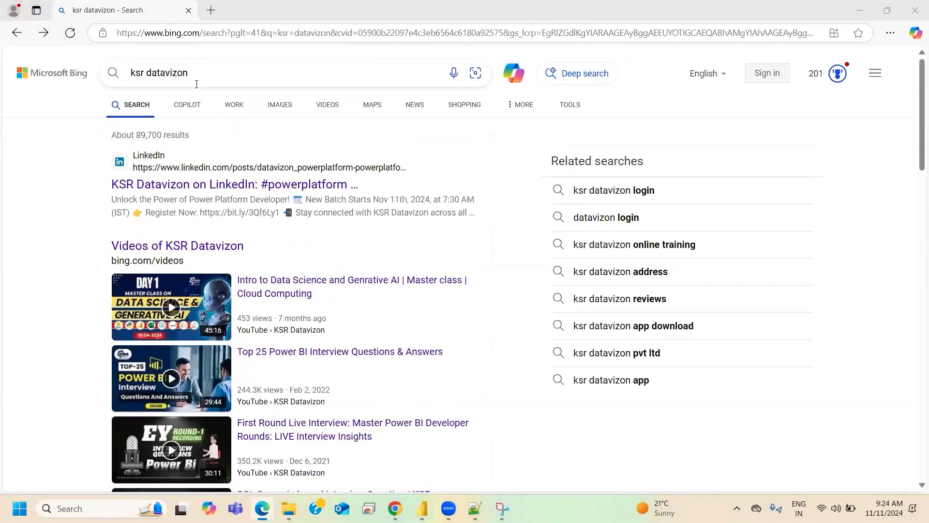
- Search again with the query "ksr datavizon webiste" and examine the results for the official site
left_click(207, 73)
type("webiste")
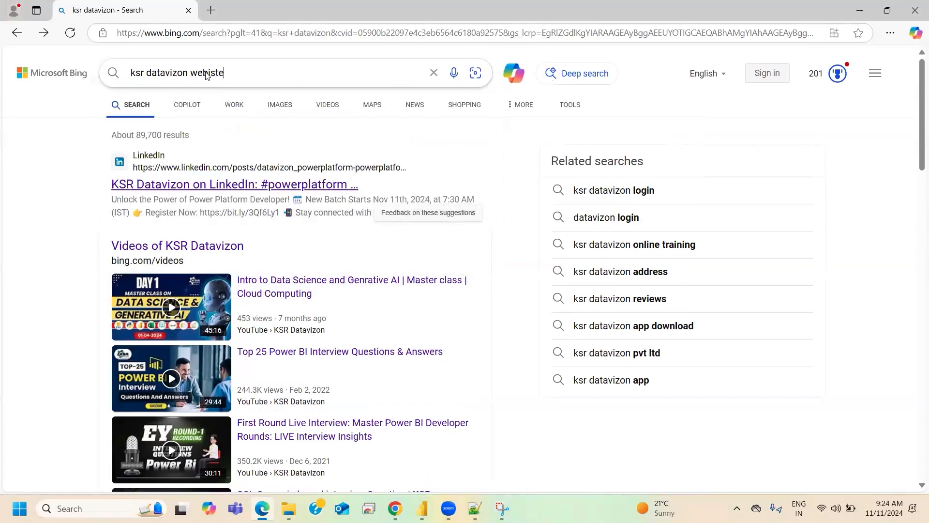
key("Return")
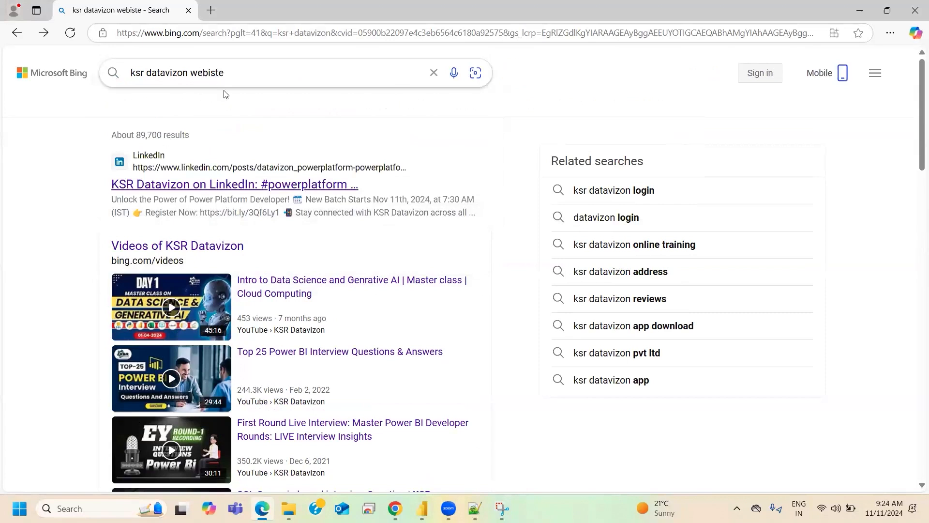
scroll(297, 236, "down", 1)
scroll(297, 236, "down", 1)
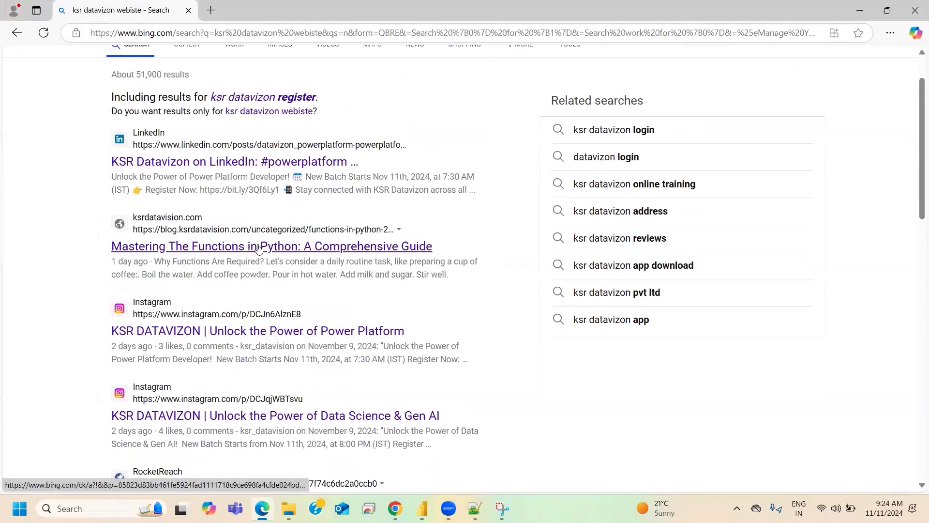
scroll(235, 265, "down", 1)
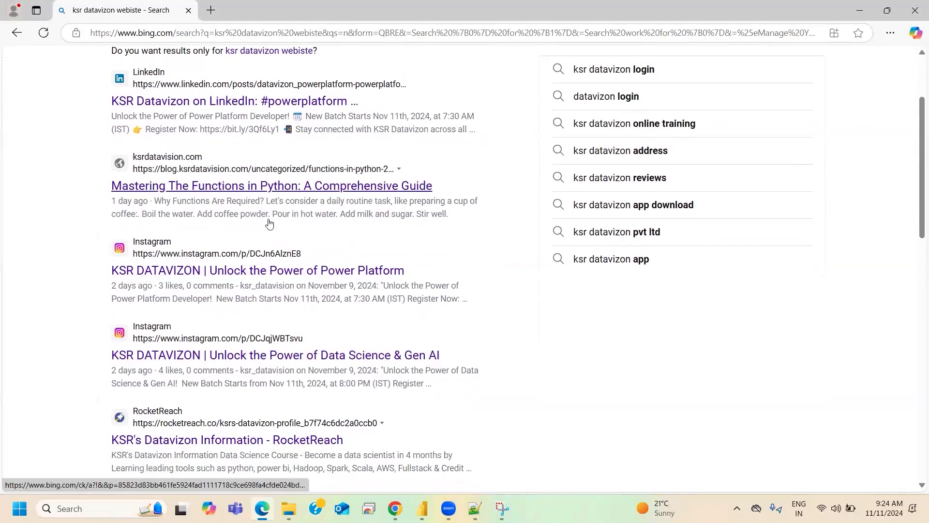
scroll(271, 225, "down", 6)
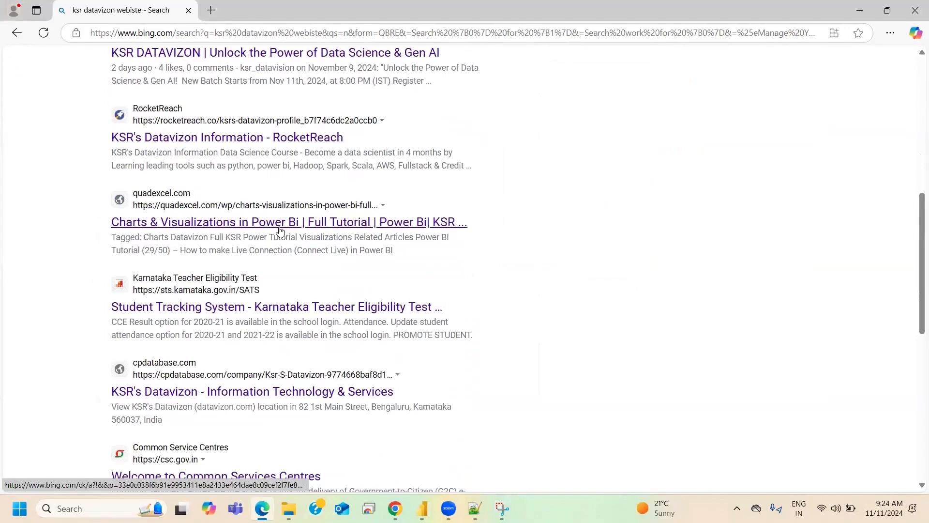
scroll(280, 162, "down", 10)
scroll(261, 158, "up", 6)
scroll(261, 158, "up", 12)
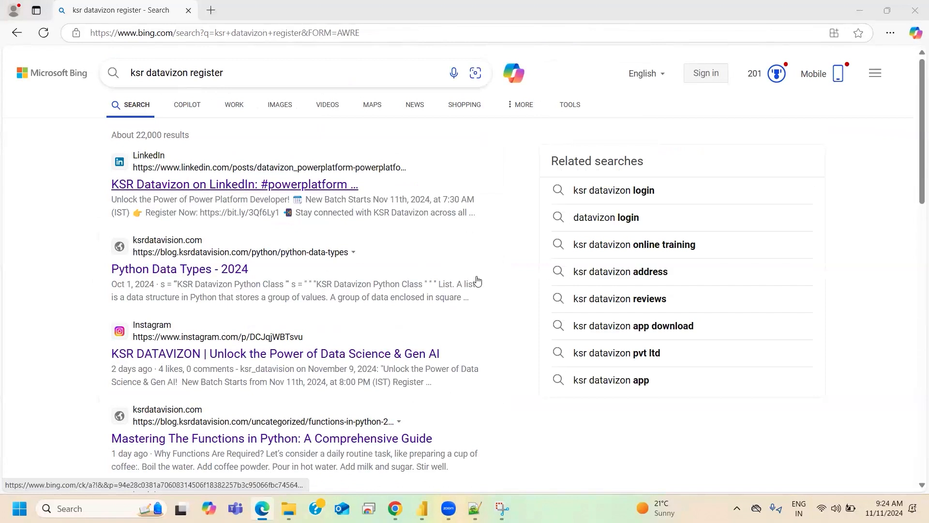
- Look through the results for "ksr datavizon register" and erase the word "register" from the query
scroll(193, 284, "down", 5)
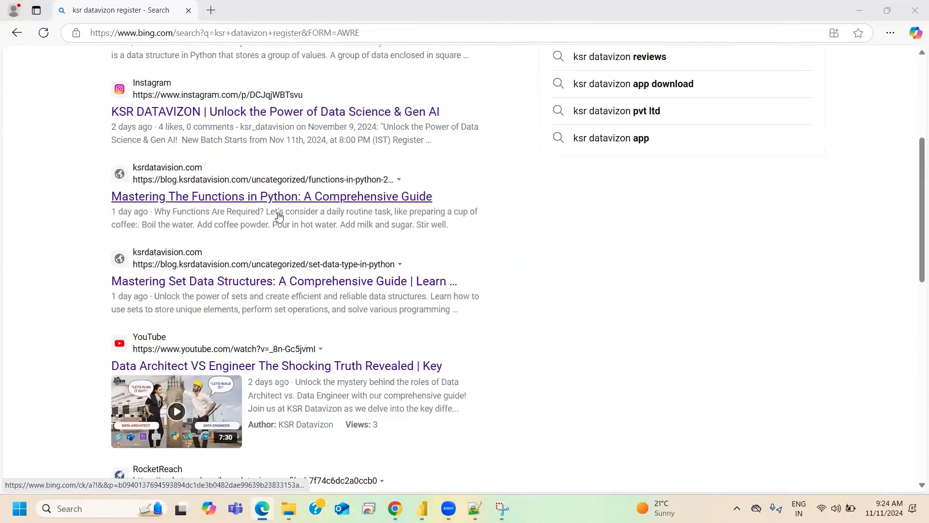
scroll(279, 217, "up", 5)
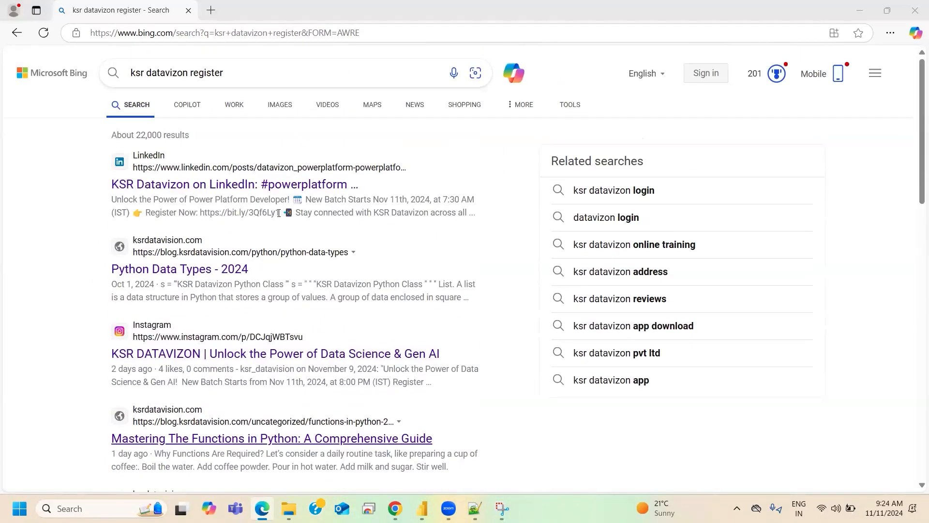
left_click(241, 67)
key("BackSpace")
key("BackSpace")
key("BackSpace")
key("BackSpace")
key("BackSpace")
key("BackSpace")
key("BackSpace")
key("BackSpace")
key("BackSpace")
key("BackSpace")
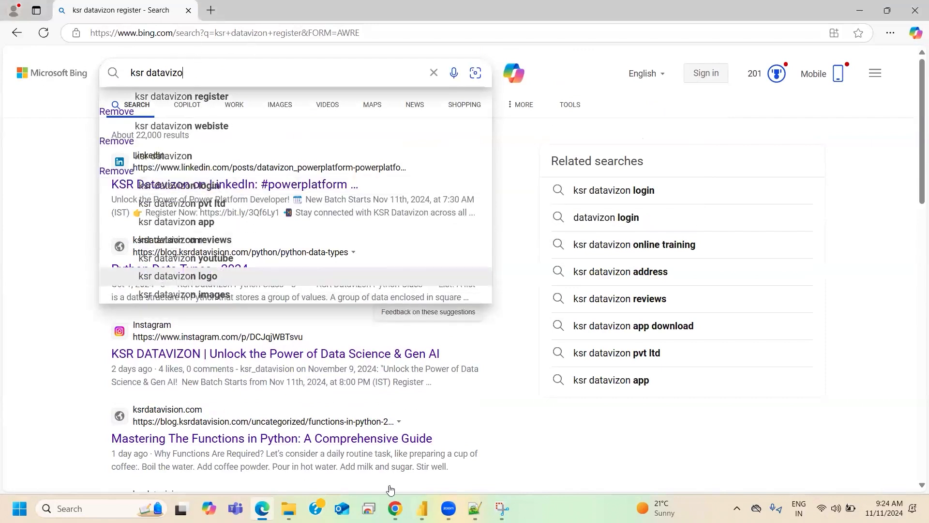
- Switch to Google Chrome, search for "ksr datavision" in a new tab, and open the Ksr Datavizon site's sign-in page
key("alt+Tab")
left_click(805, 13)
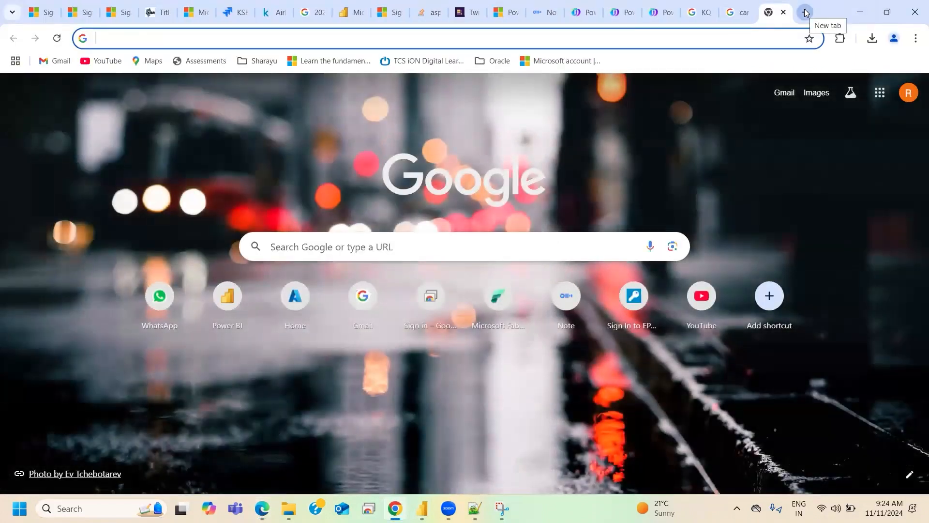
type("ksr")
left_click(338, 87)
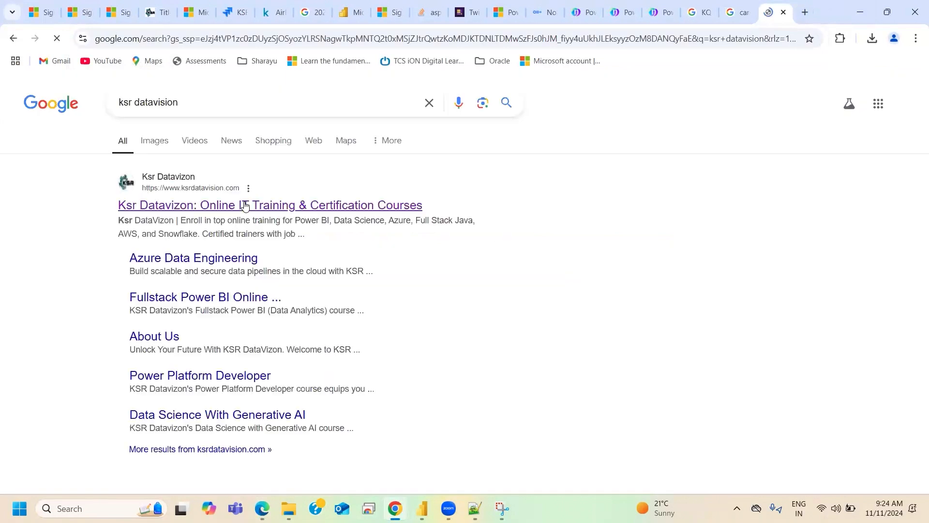
left_click(244, 204)
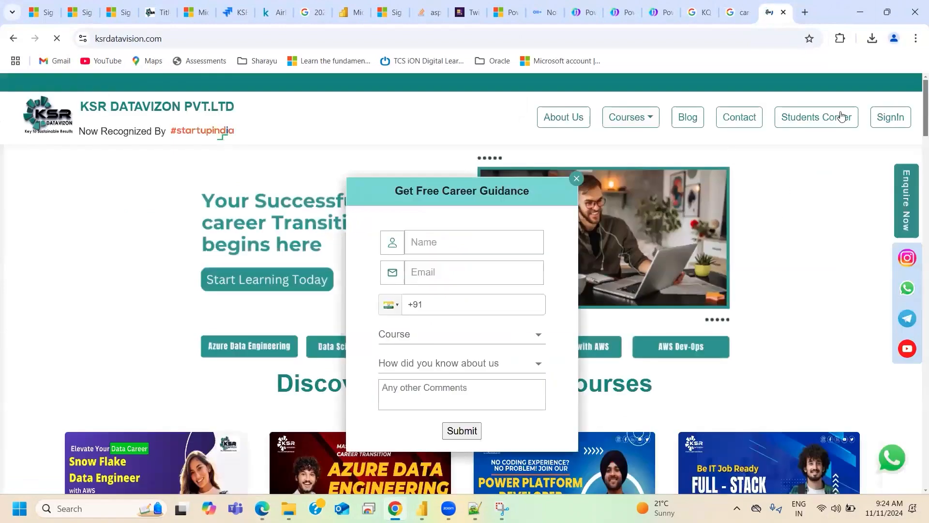
left_click(884, 121)
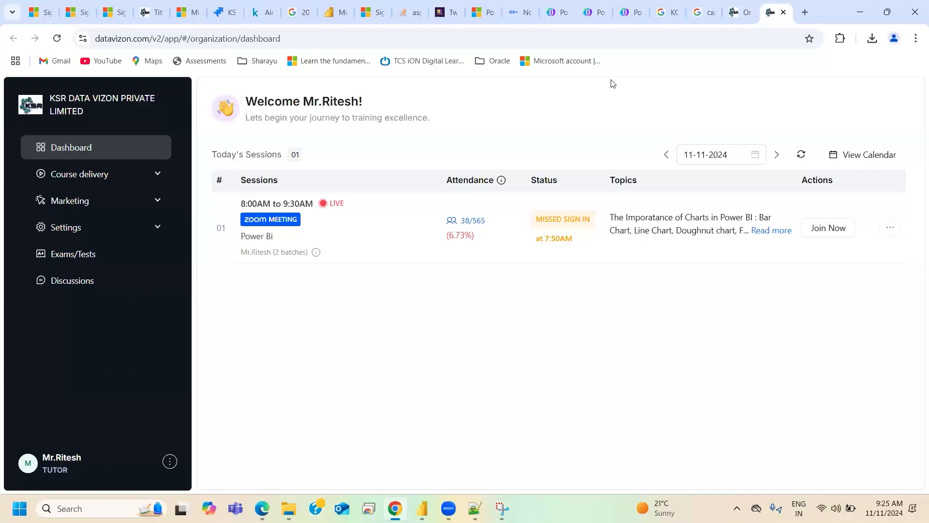
- Switch to Microsoft Edge, explore the KSR Datavizon course catalogue, and open the Full-Stack Power Bi - Free Preview course
key("alt+Tab")
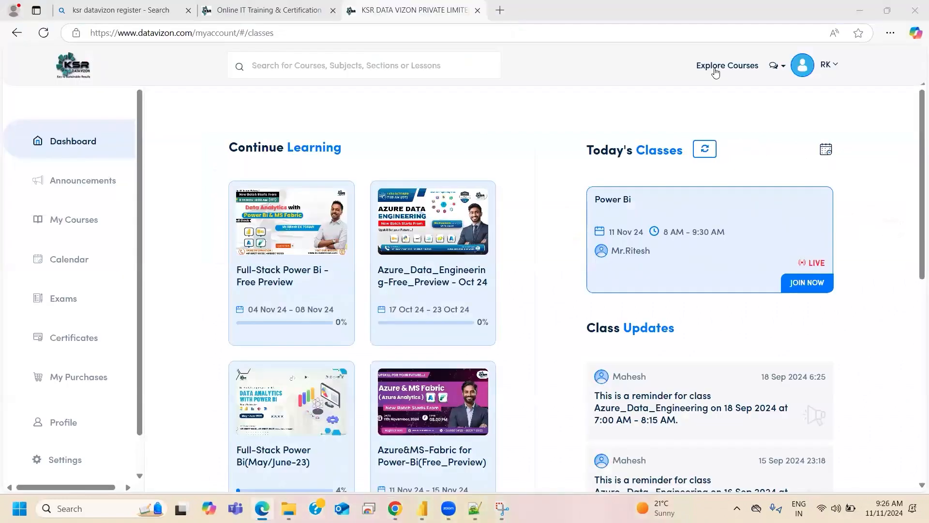
left_click(340, 241)
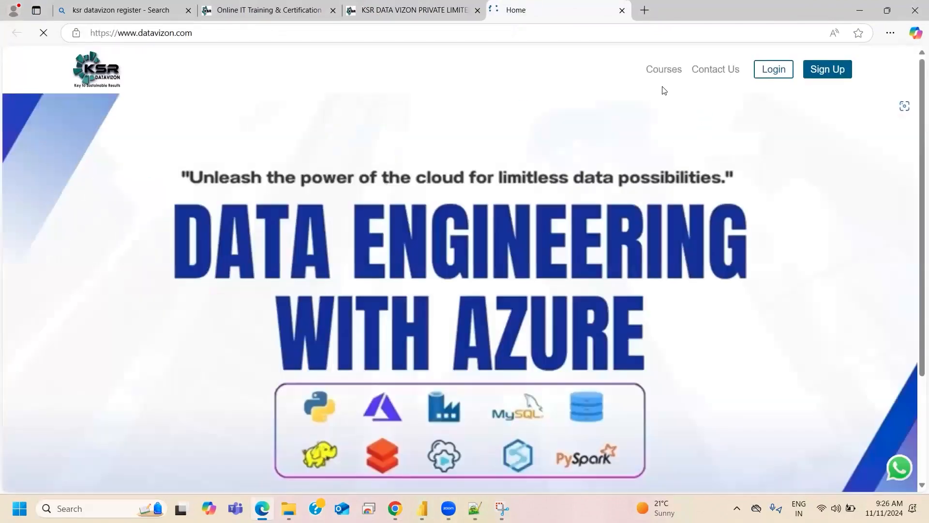
left_click(683, 69)
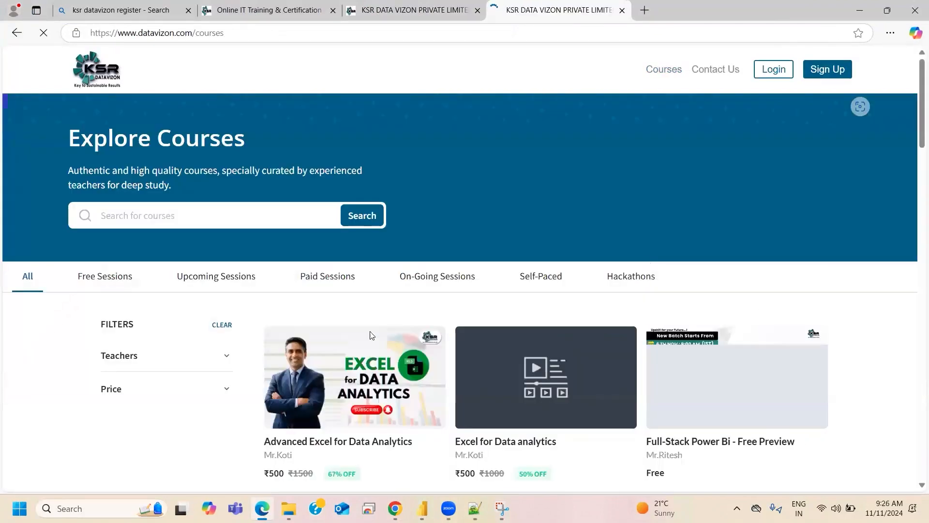
scroll(522, 372, "down", 1)
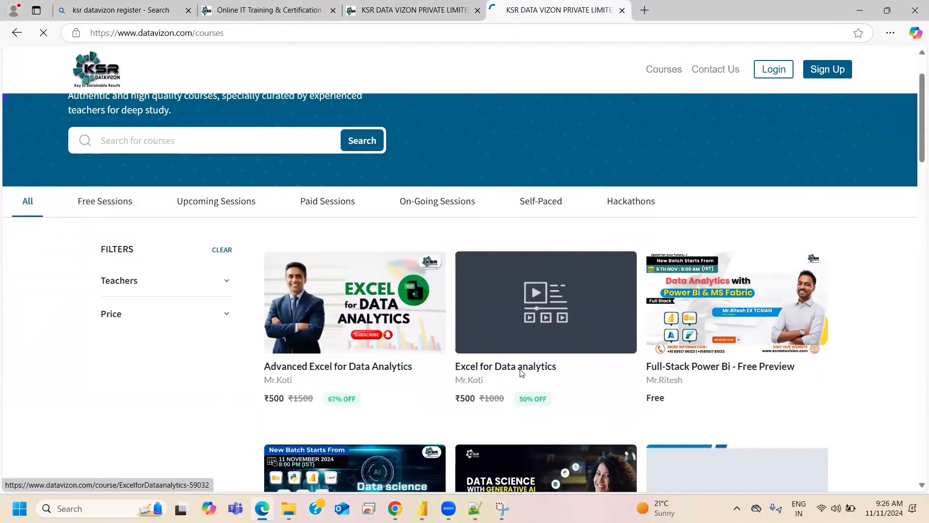
scroll(715, 293, "down", 1)
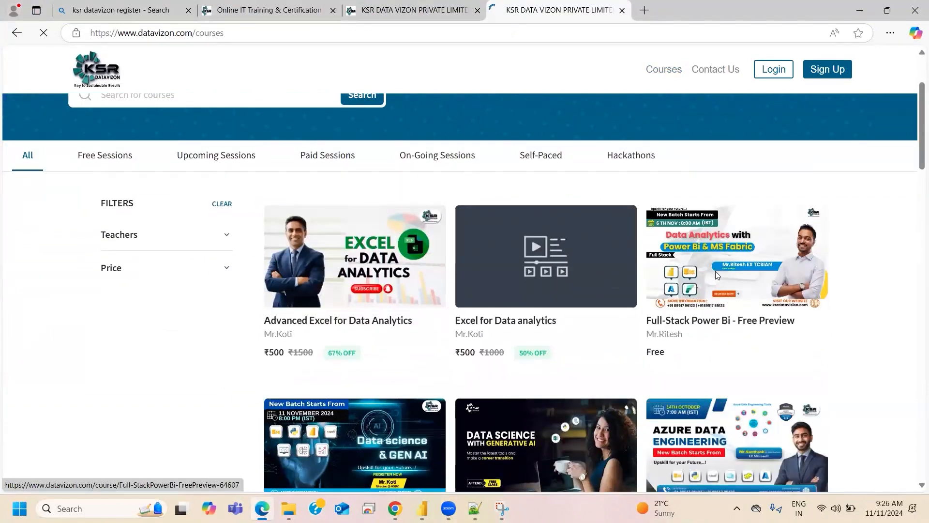
left_click(715, 292)
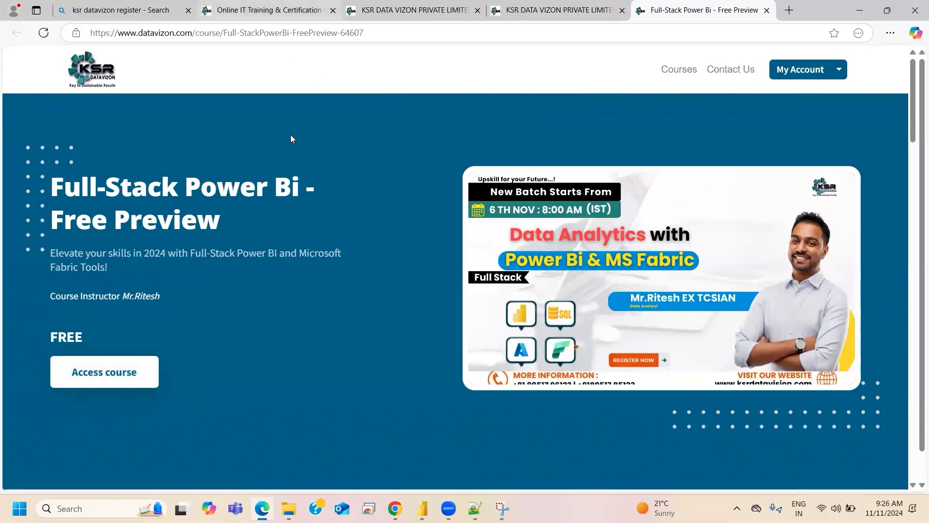
- Open the Full-Stack Power Bi - Free Preview course from the student account's enrolled courses and review its class records
left_click(264, 11)
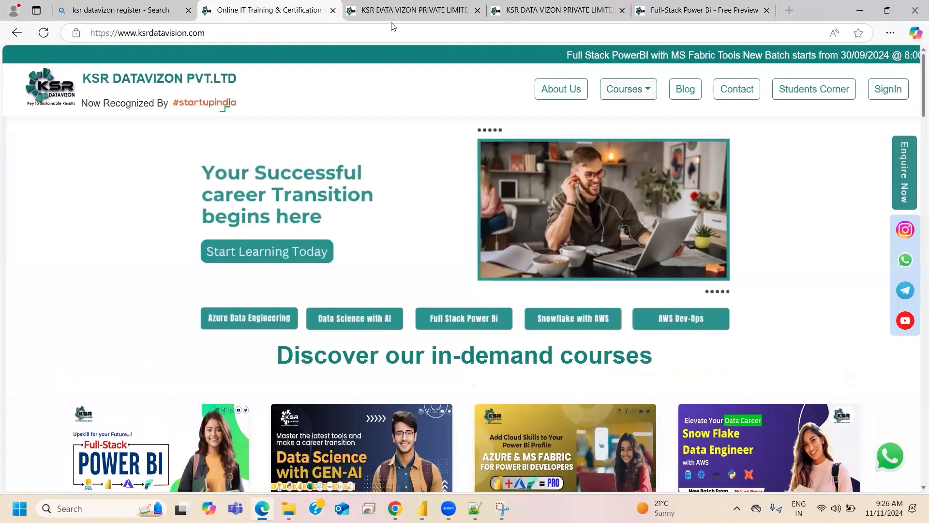
left_click(276, 250)
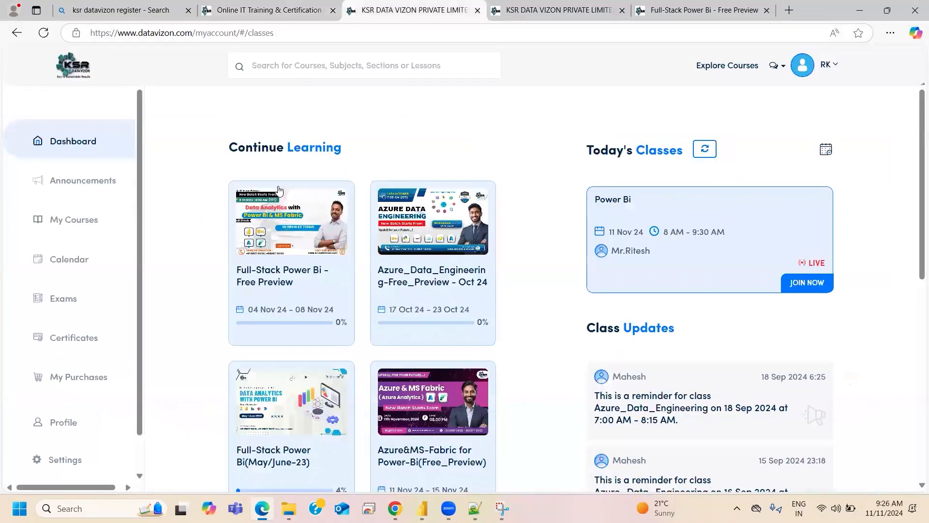
left_click(73, 225)
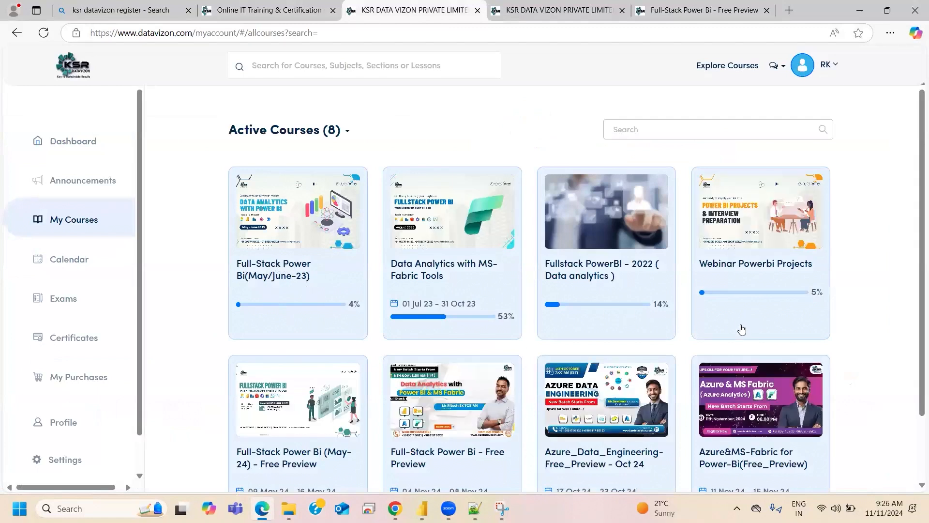
scroll(383, 311, "down", 2)
left_click(450, 421)
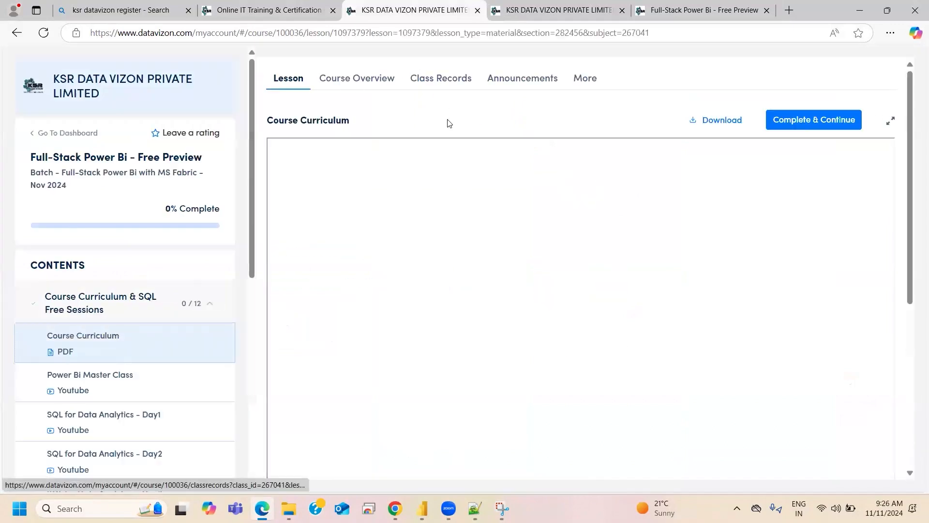
scroll(489, 309, "down", 1)
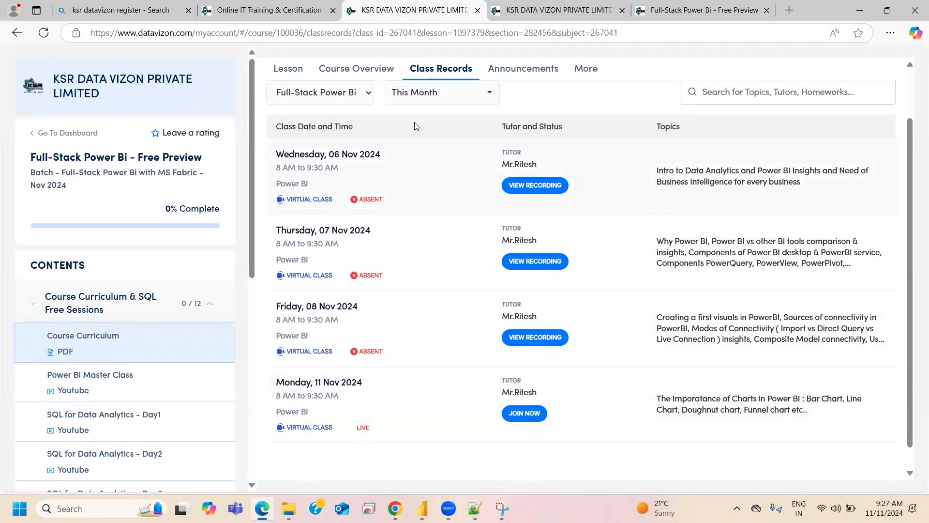
- Open the Course Curriculum lesson and look through the PDF's Azure, Microsoft Fabric and placements pages
left_click(284, 71)
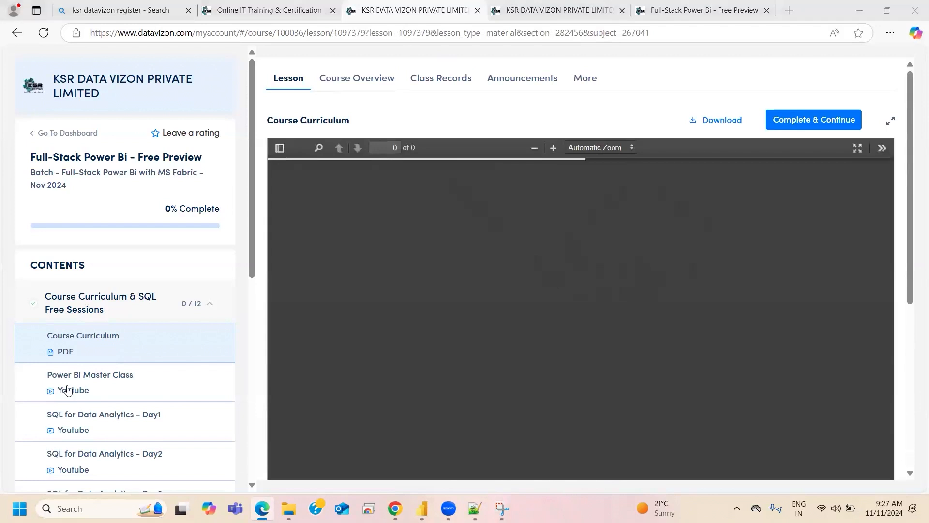
scroll(578, 344, "down", 5)
scroll(577, 345, "down", 10)
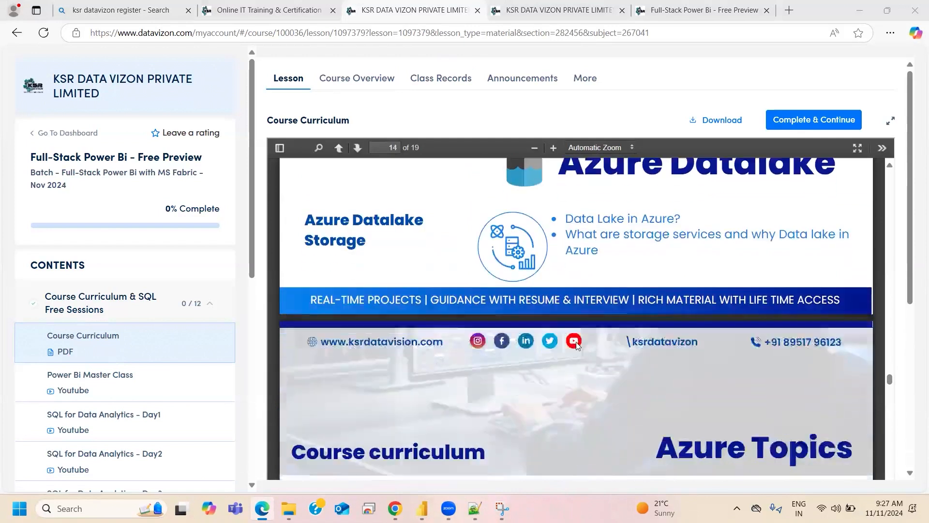
scroll(576, 349, "down", 10)
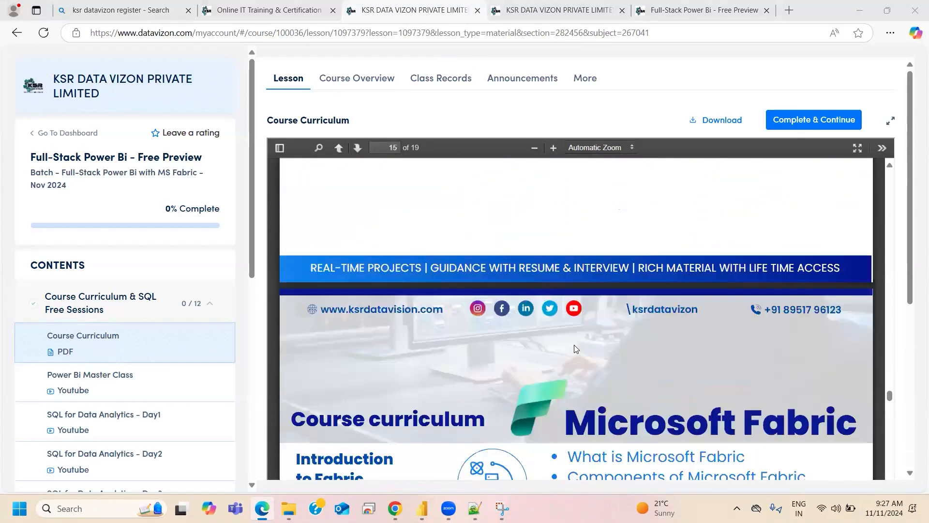
scroll(577, 347, "down", 8)
scroll(573, 349, "up", 7)
scroll(573, 348, "down", 6)
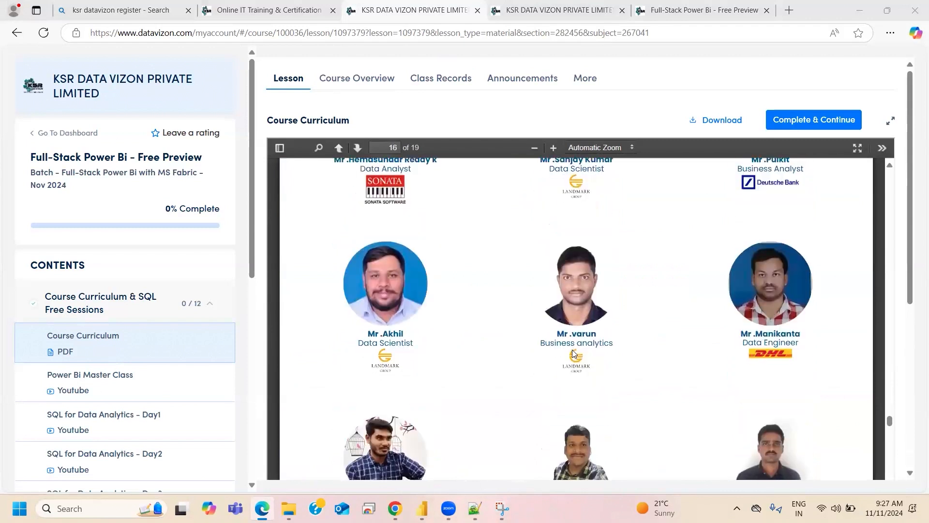
scroll(576, 352, "down", 8)
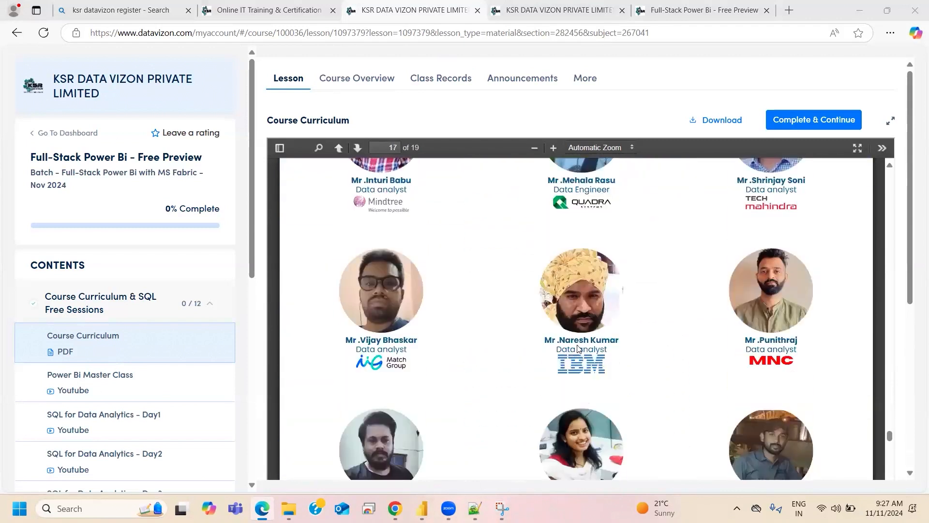
scroll(583, 348, "up", 10)
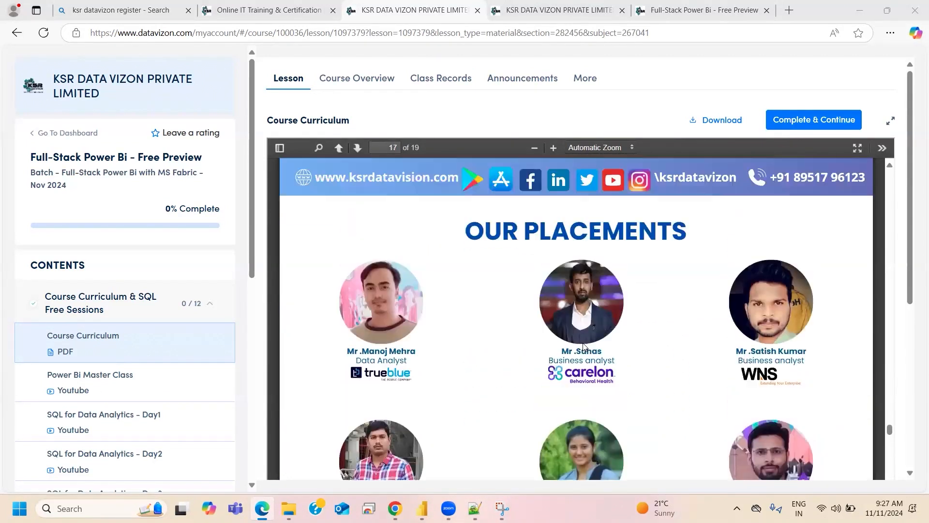
- Review the course contents list, expand the SQL Components section, and reopen the class records
scroll(159, 390, "down", 6)
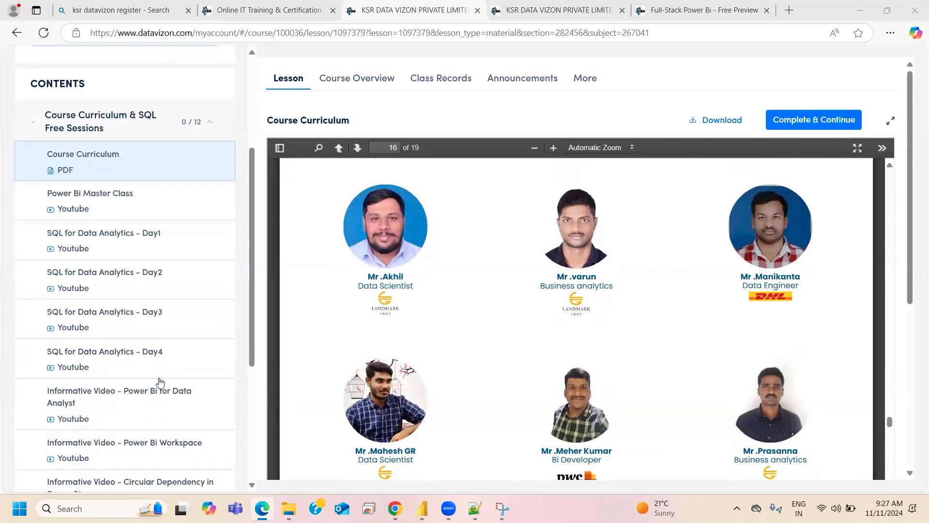
scroll(167, 375, "down", 2)
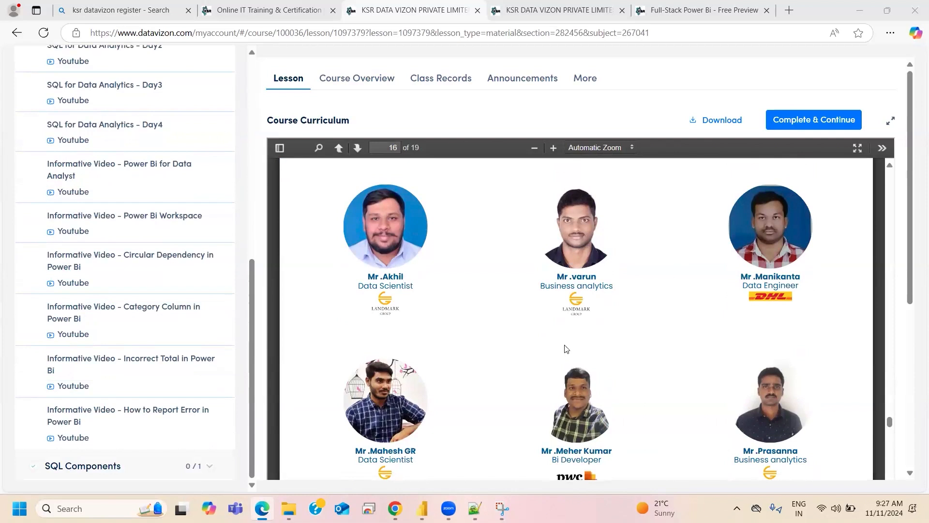
left_click(136, 464)
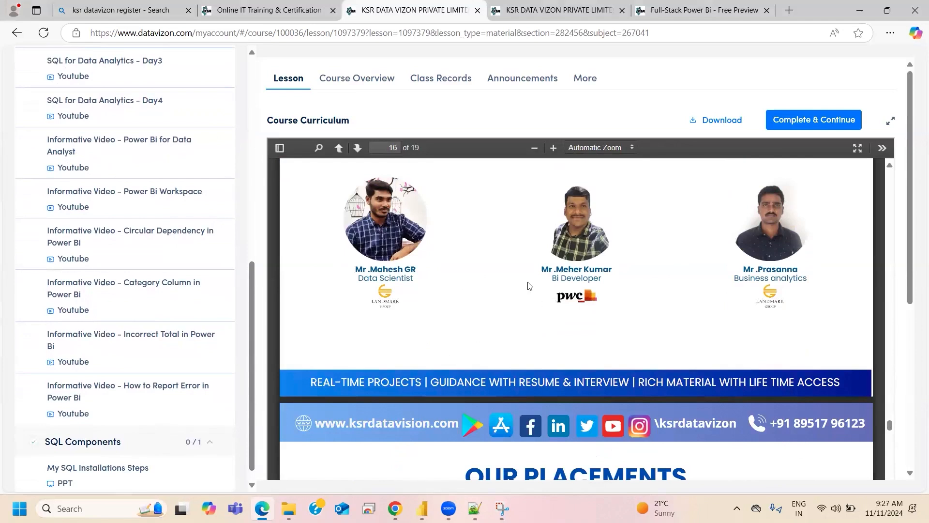
left_click(451, 91)
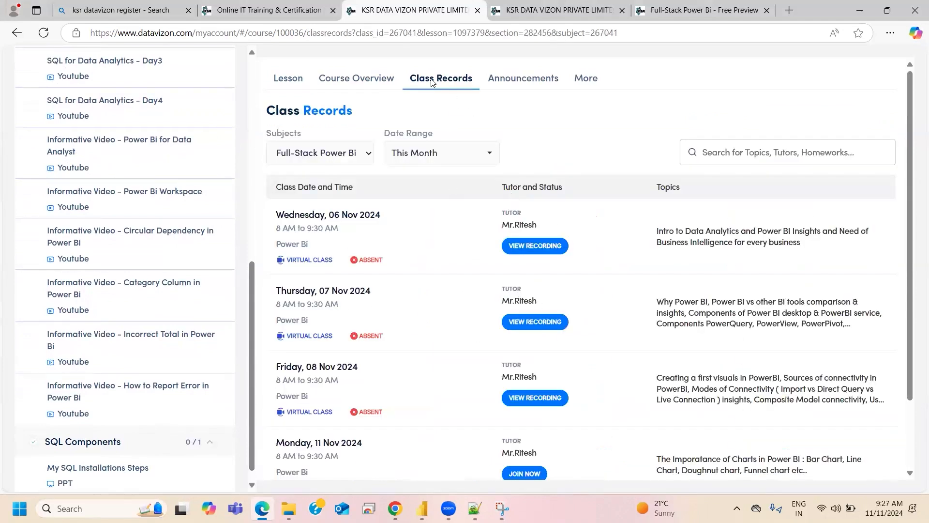
scroll(131, 349, "up", 9)
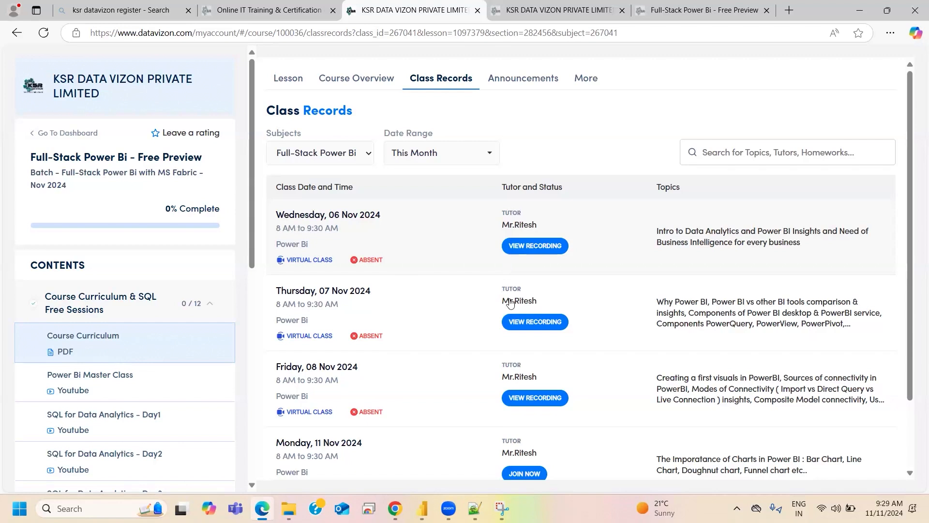
- Switch to Notepad++ and add the heading "Azure" below the existing notes, spaced with blank lines
left_click(475, 508)
scroll(384, 298, "down", 10)
scroll(384, 298, "down", 4)
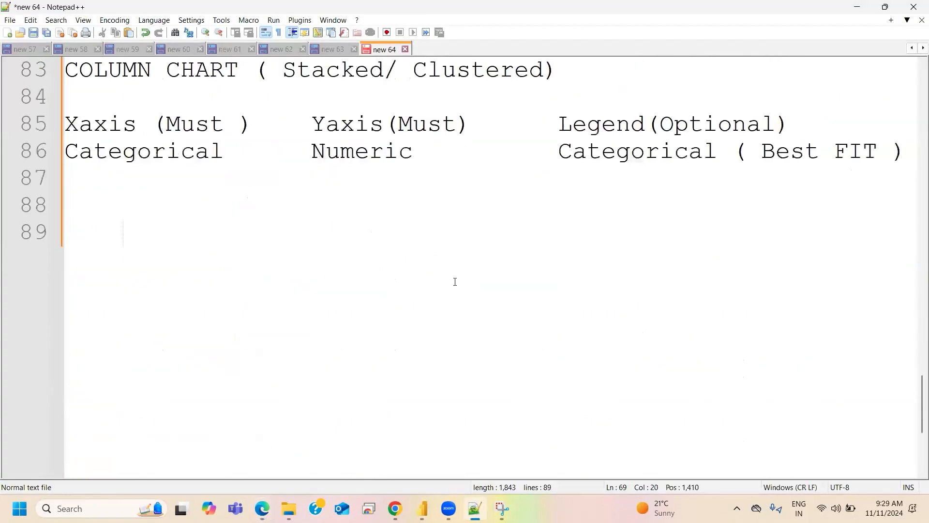
left_click(162, 239)
key("Return")
key("Return")
key("Return")
key("Return")
type("Azure")
key("Return")
key("Return")
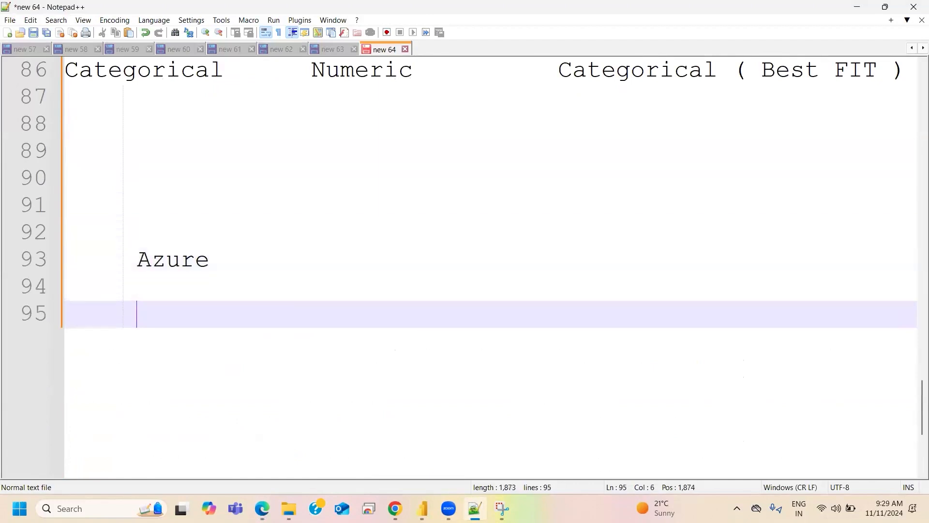
- Add the line "ADF - More important - 70%" under the Azure heading
type("ADF - More important - 7-")
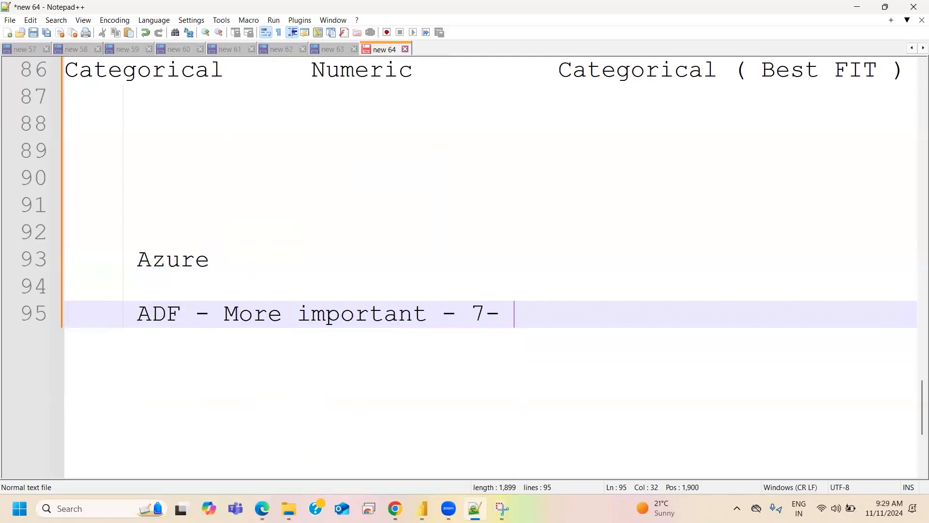
type("&")
key("BackSpace")
key("BackSpace")
type("0%")
key("Return")
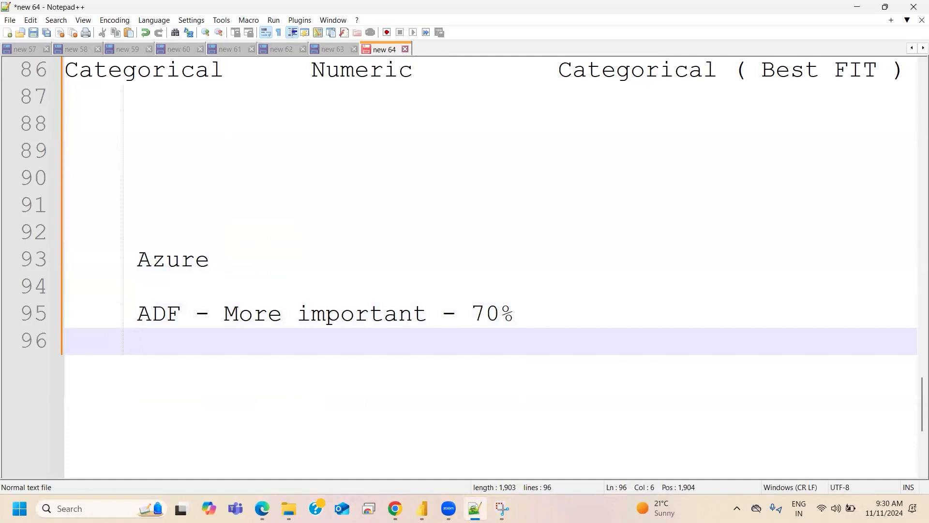
- List "key vault", "ADLS", "SQL Server" and "APP ID" on separate lines below ADF, followed by two blank lines
type("key vault")
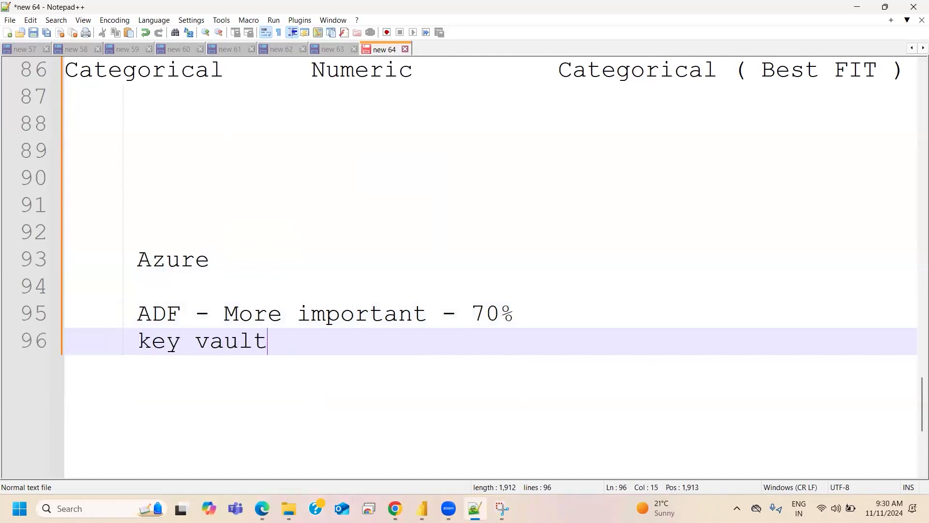
key("Return")
type("ADLS")
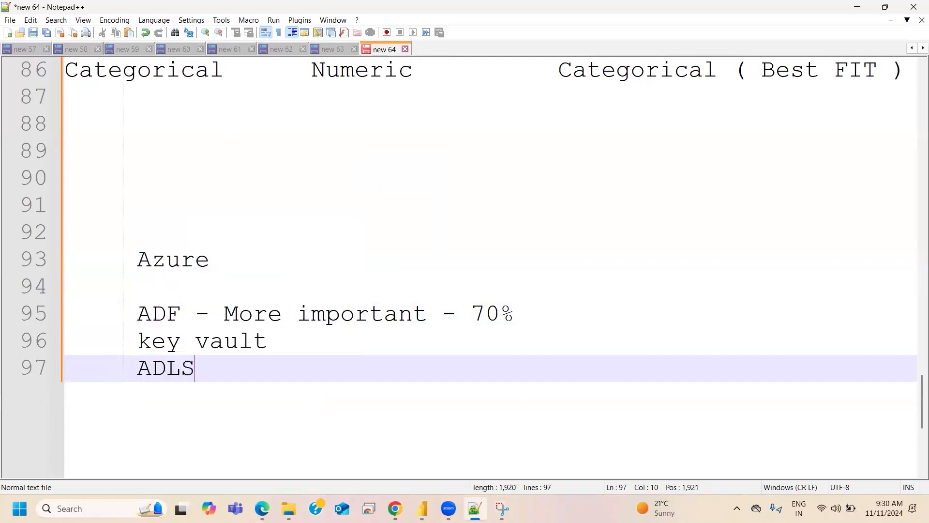
key("Return")
type("SQL Server")
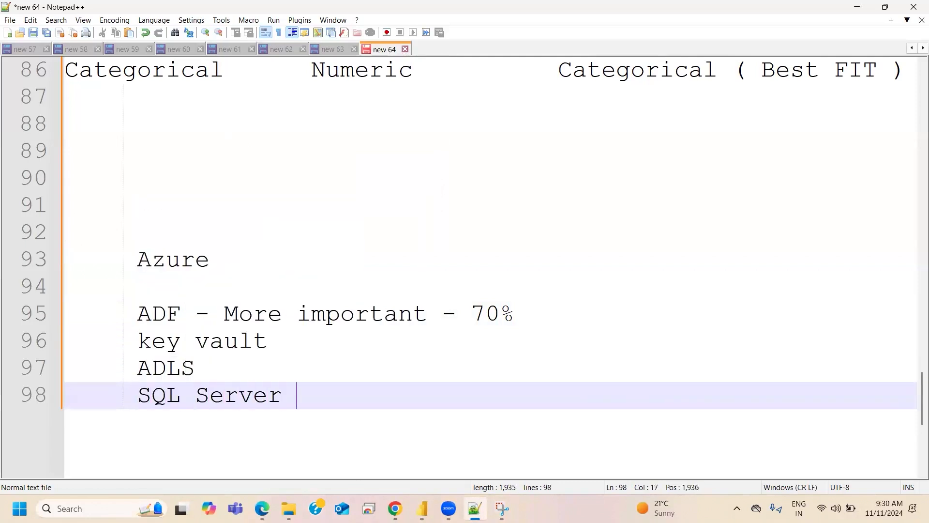
key("BackSpace")
key("Return")
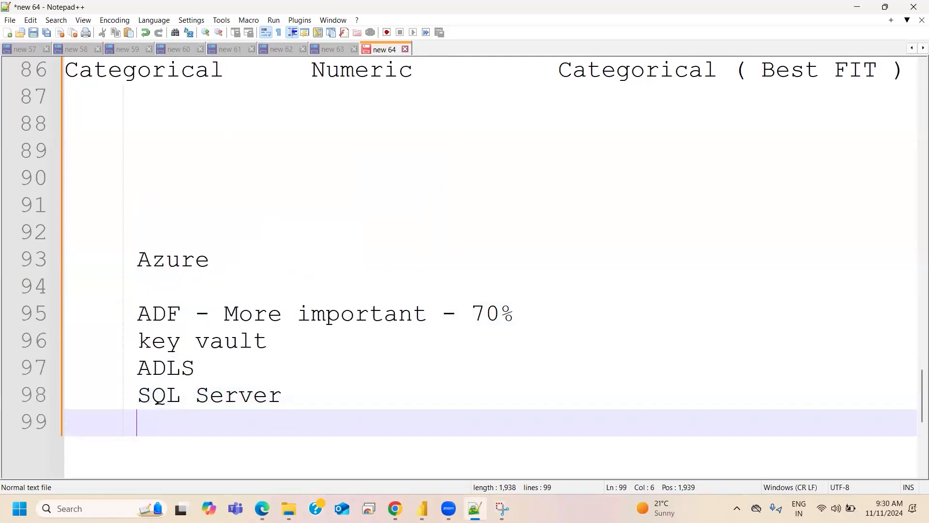
type("APP ID")
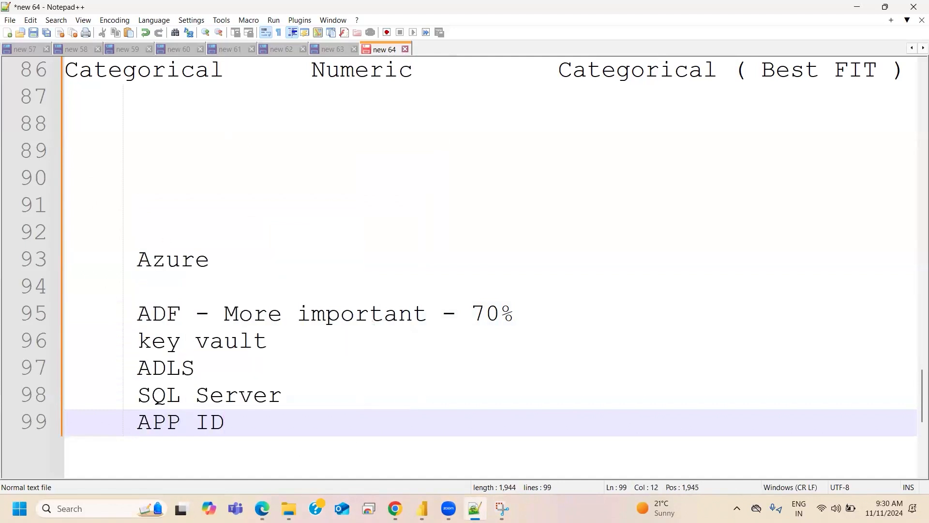
key("Return")
key("Return")
key("Return")
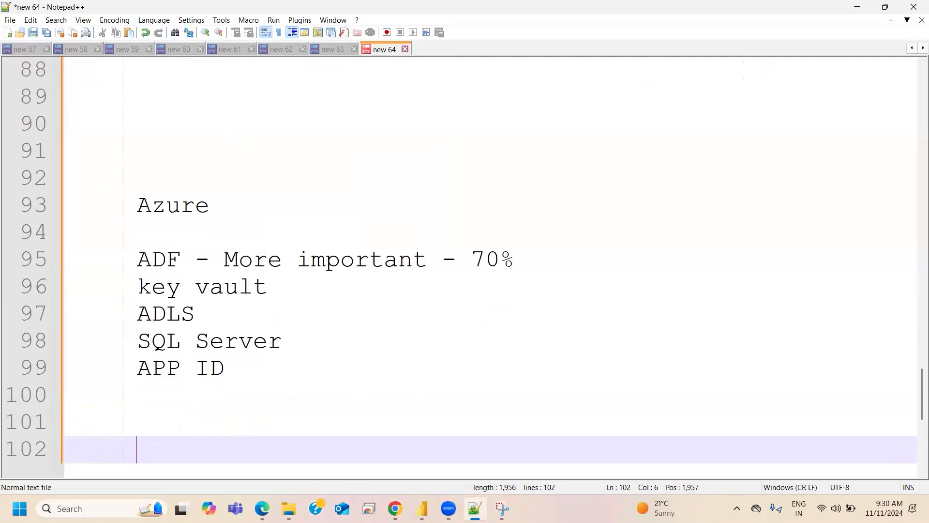
- Add "Synapse" and "Databricks" on separate lines as a second group of Azure topics
type("S")
key("BackSpace")
type("Synapse")
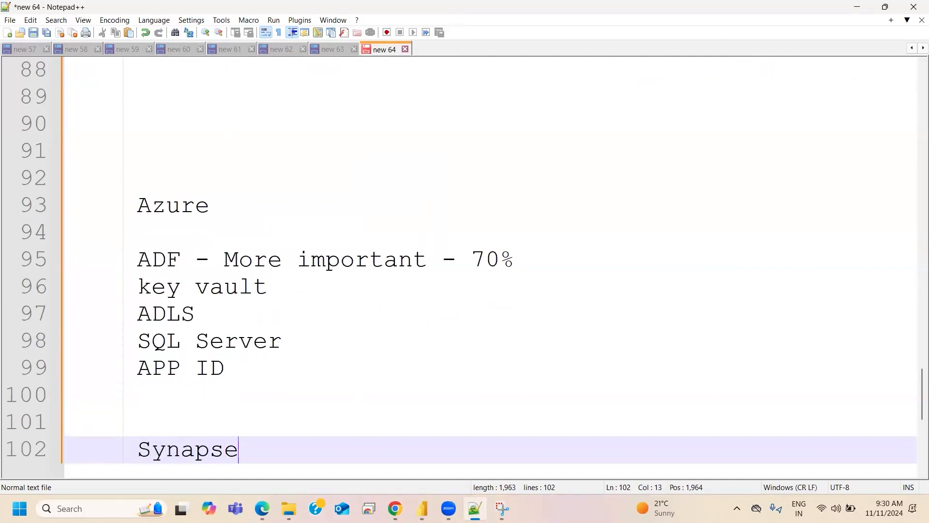
key("Return")
type("Databrci")
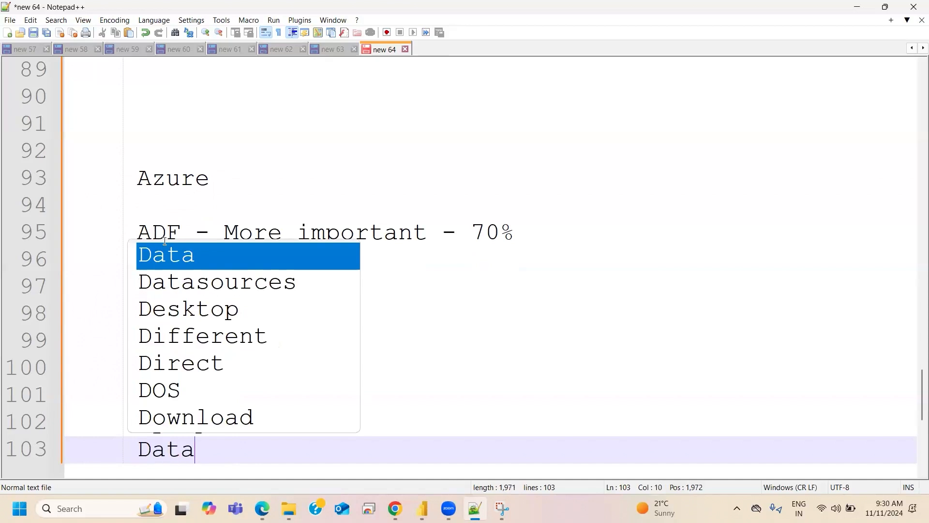
key("BackSpace")
key("BackSpace")
type("r")
key("BackSpace")
type("icks")
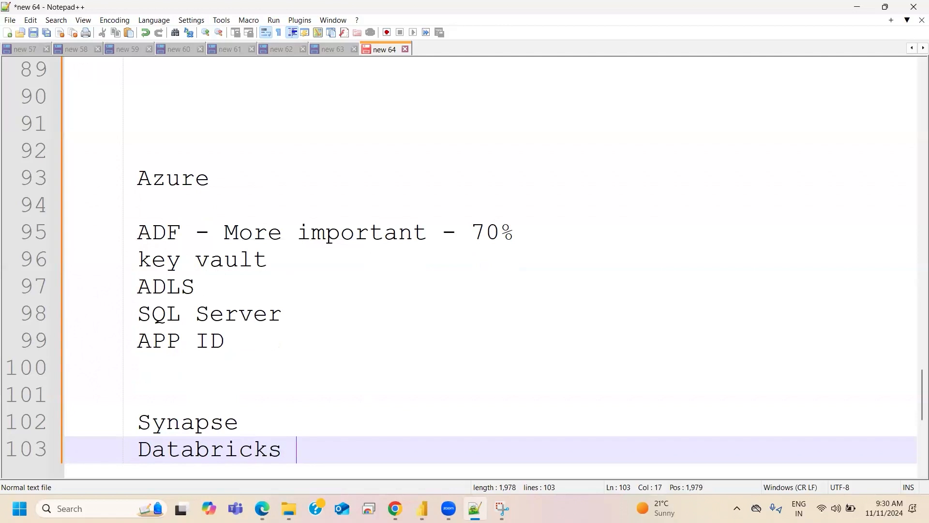
key("BackSpace")
key("Return")
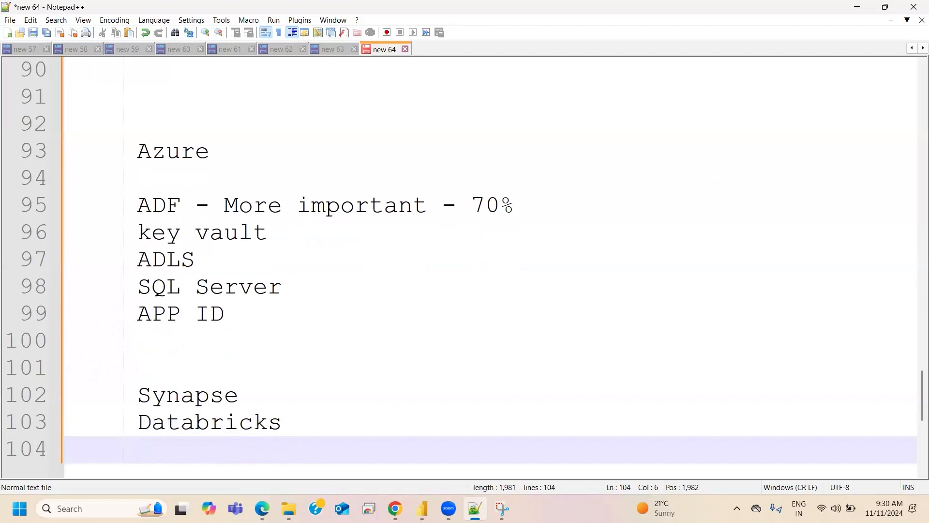
- Add the line "Logic Apps / Power Automate" below Databricks
type("Logi")
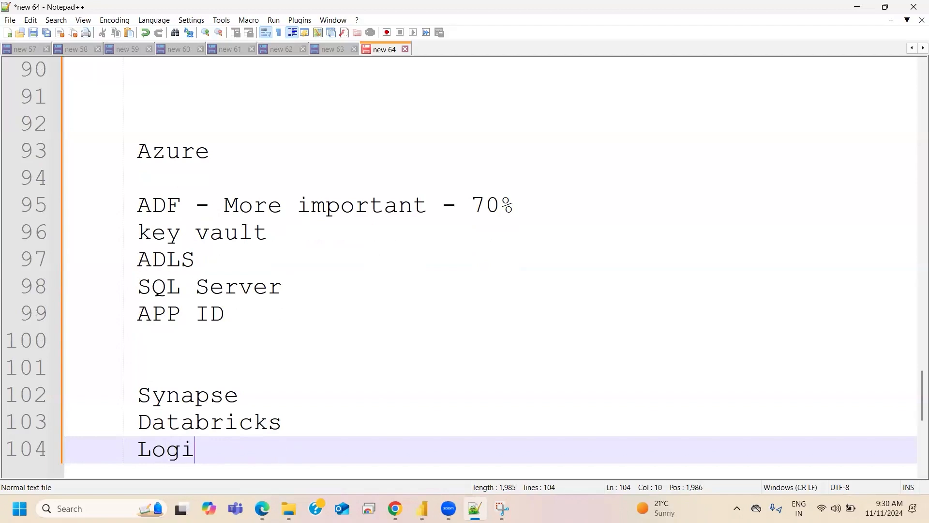
type("c Apps ")
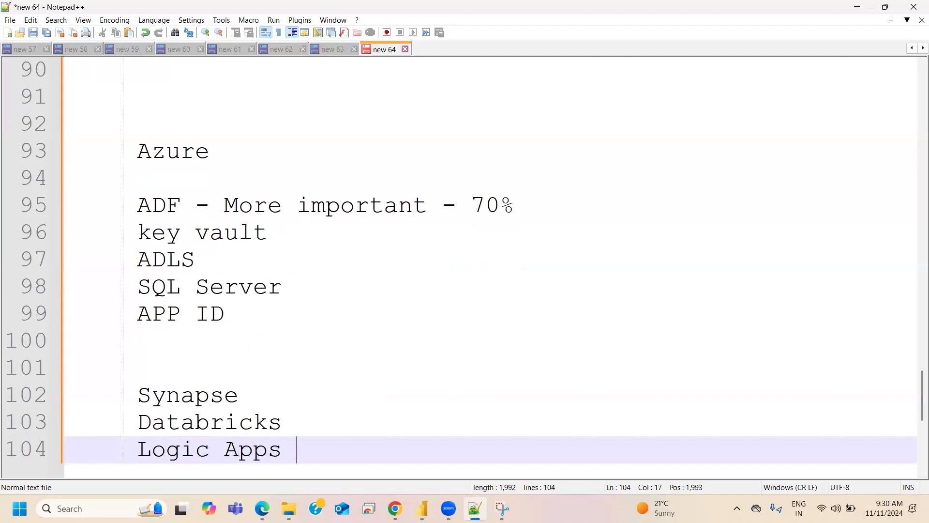
type("/ Pow")
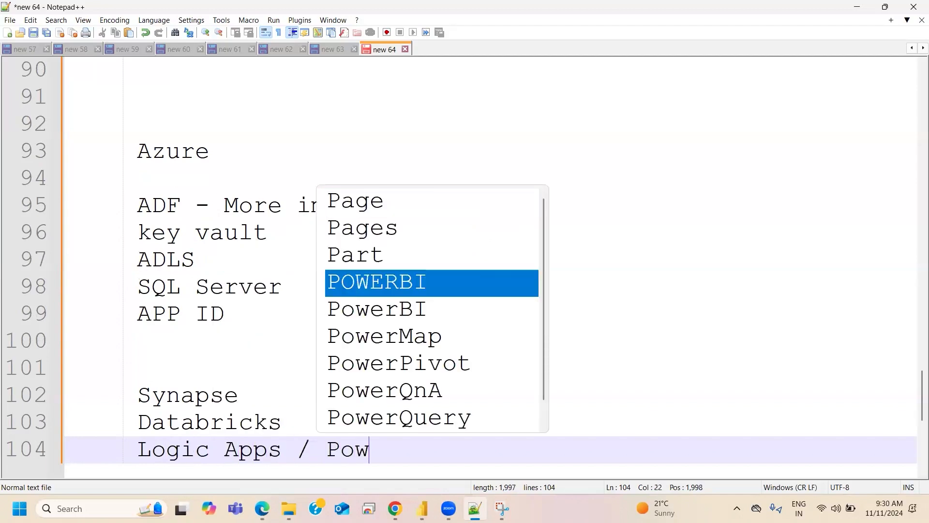
type("er Pla")
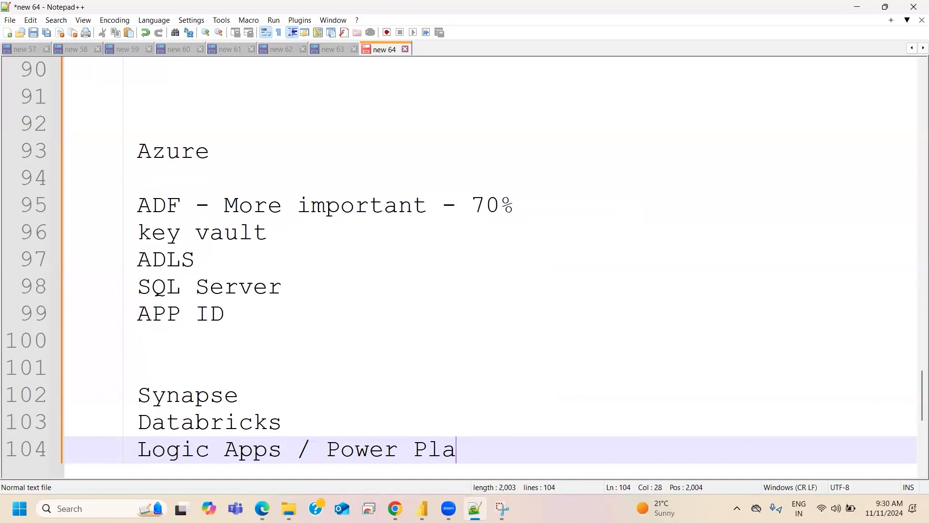
type("tf")
key("BackSpace")
key("BackSpace")
key("BackSpace")
key("BackSpace")
key("BackSpace")
type("Automate")
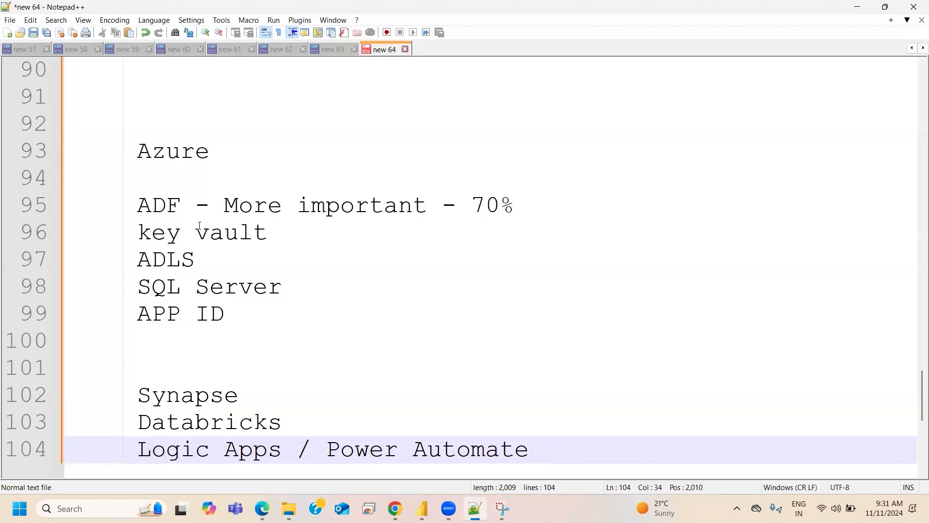
- Highlight the ADF-to-APP ID group and the Synapse-to-Power Automate group of Azure topics in turn, then single out Databricks
left_click_drag(226, 314, 132, 211)
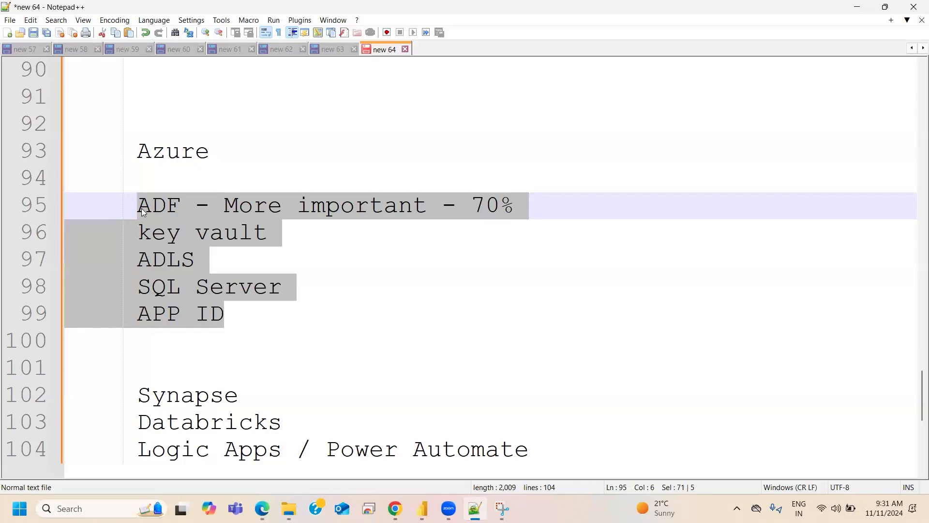
double_click(160, 214)
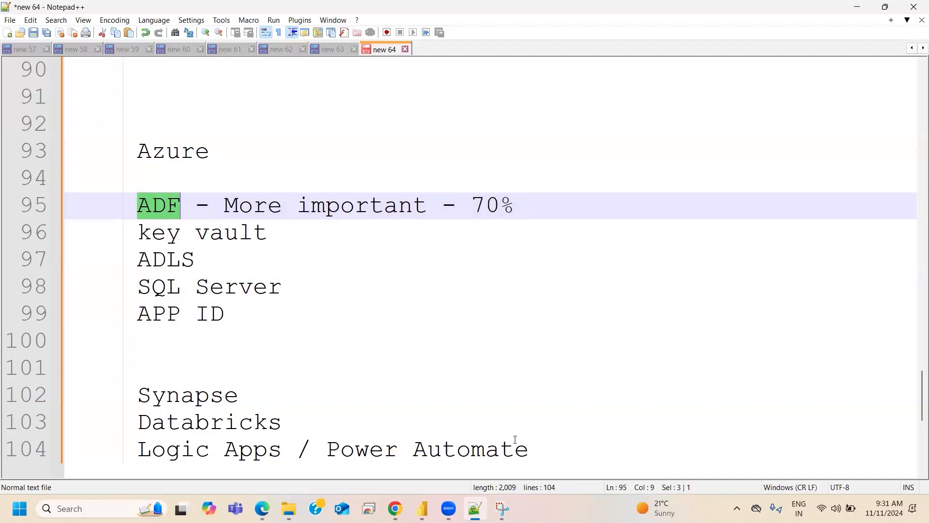
left_click_drag(549, 444, 297, 449)
left_click_drag(119, 416, 123, 395)
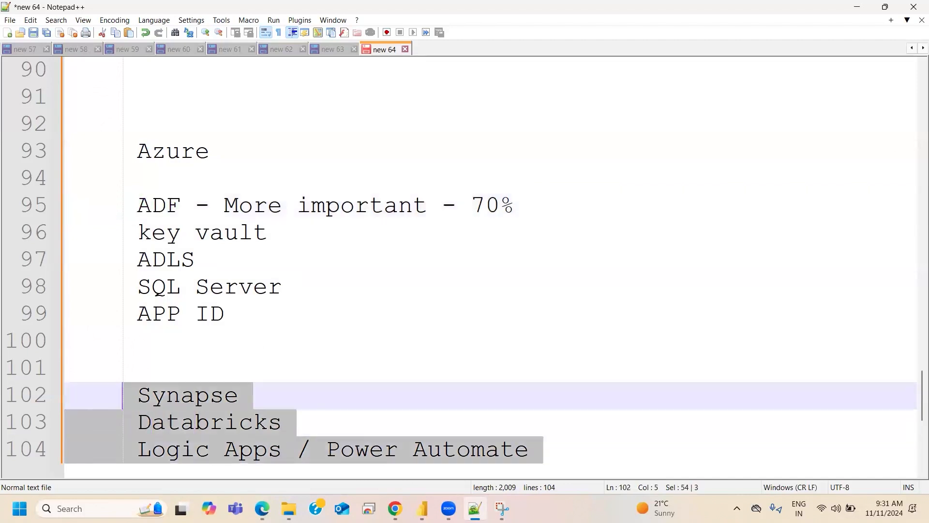
left_click_drag(242, 318, 139, 231)
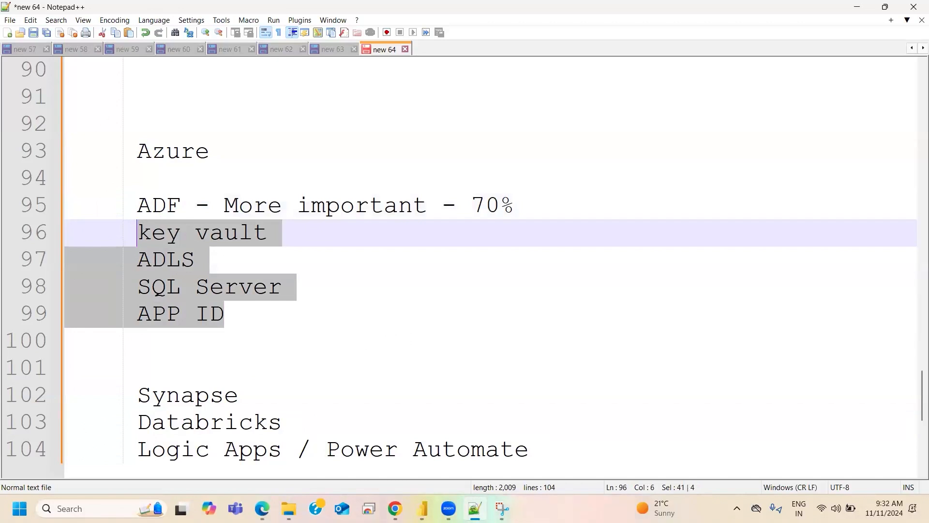
left_click_drag(537, 451, 142, 406)
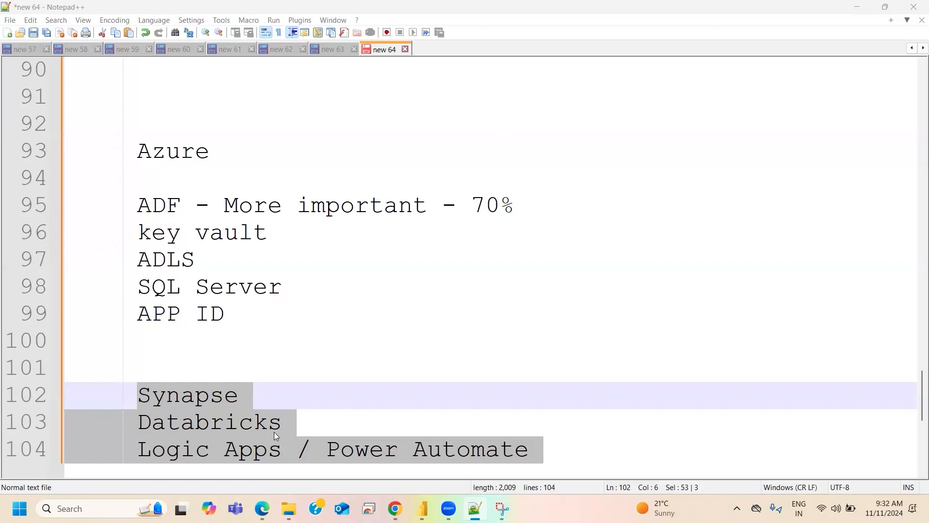
double_click(247, 426)
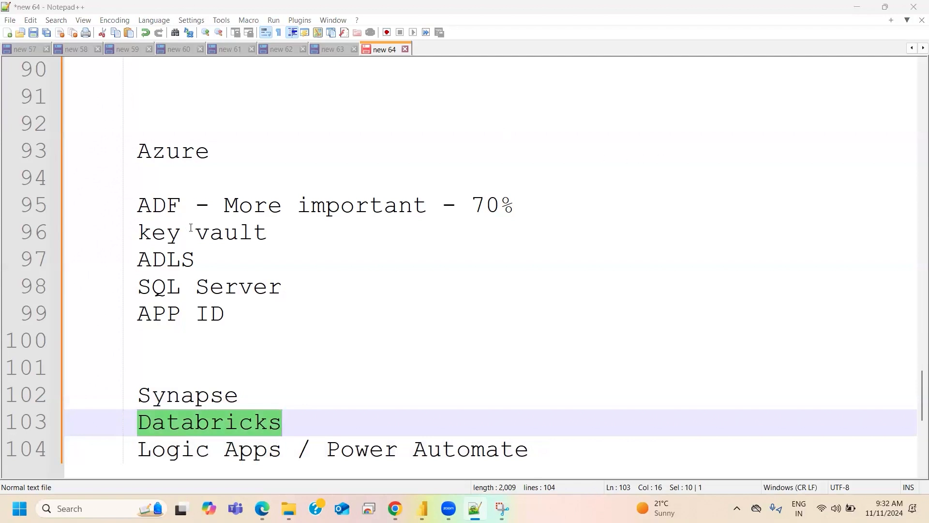
- Append "( 70ADF - 30 all other services )" to the Azure heading
left_click(249, 148)
type("( ")
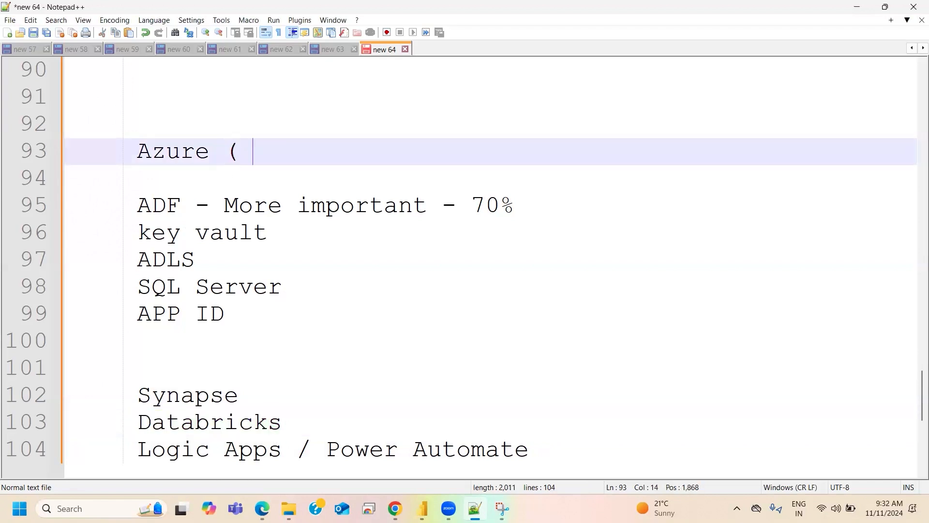
type("70ADF")
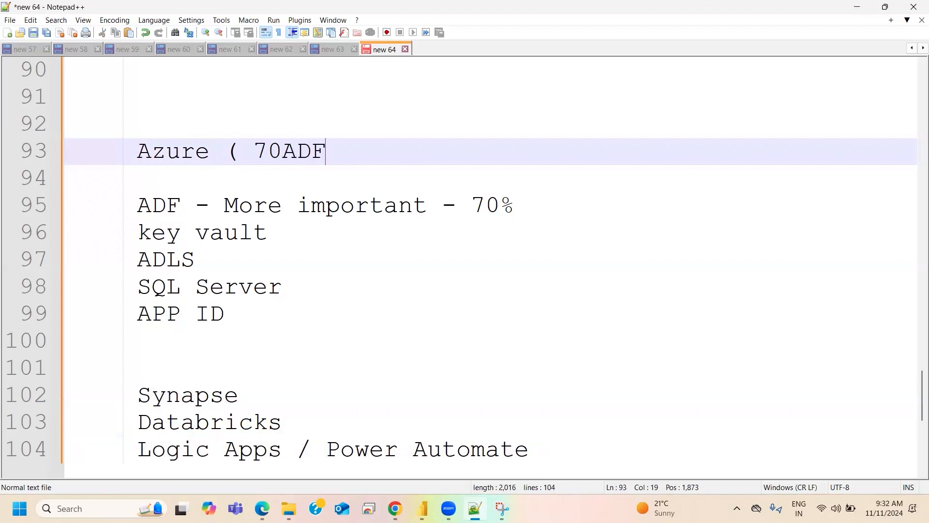
type(" - 30 all other services )")
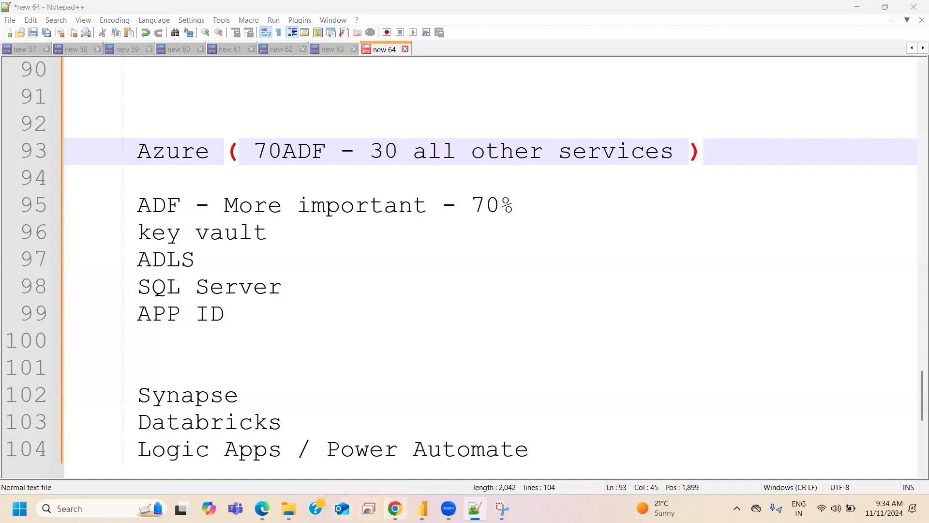
- Switch to the KSR Datavizon dashboard in Chrome and view the full topics of the 08-11-2024 and 07-11-2024 sessions
mouse_move(395, 508)
left_click(431, 415)
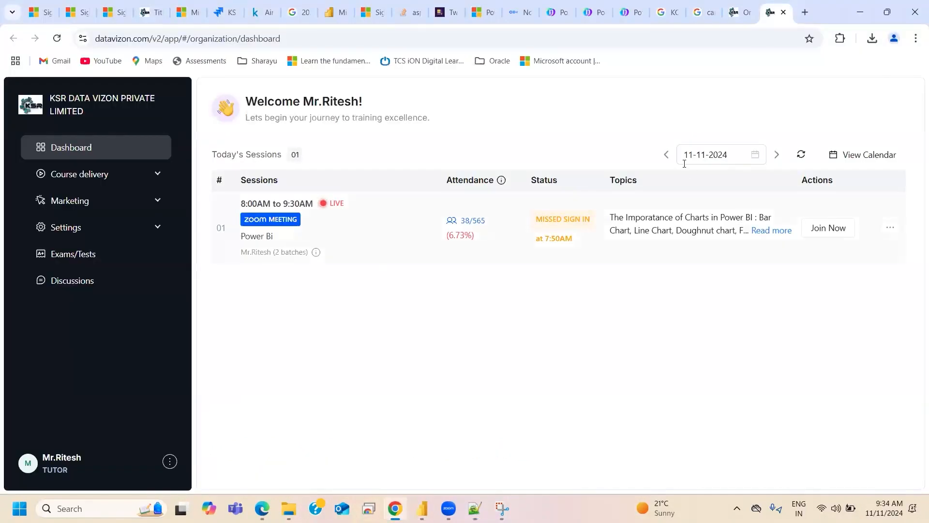
left_click(666, 155)
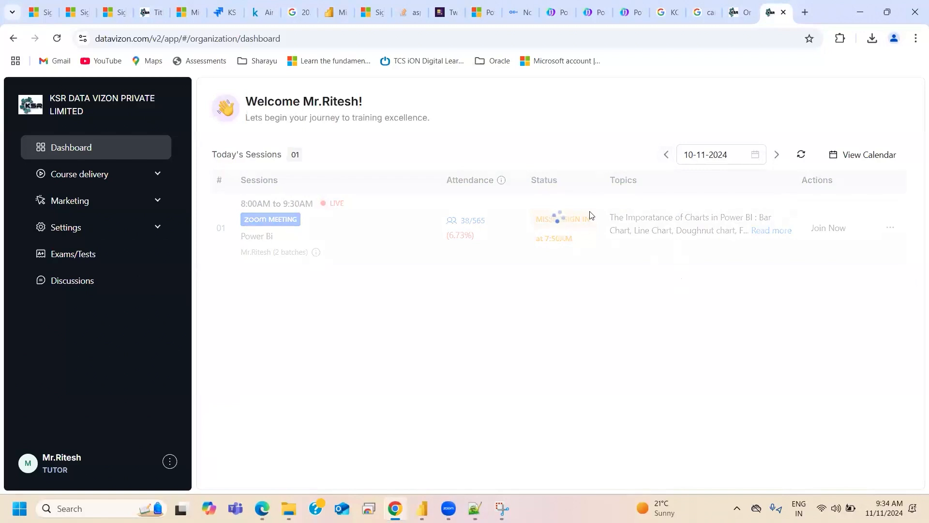
left_click(666, 160)
left_click(666, 159)
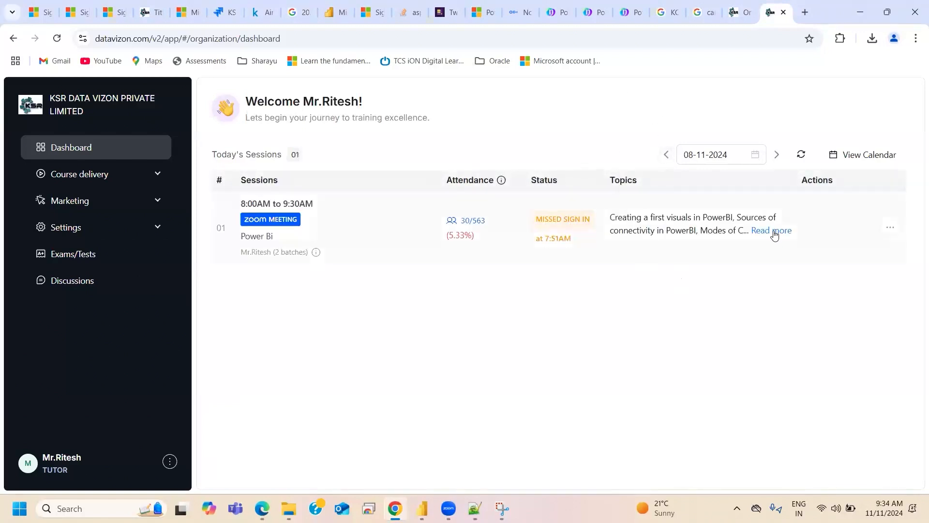
left_click(771, 231)
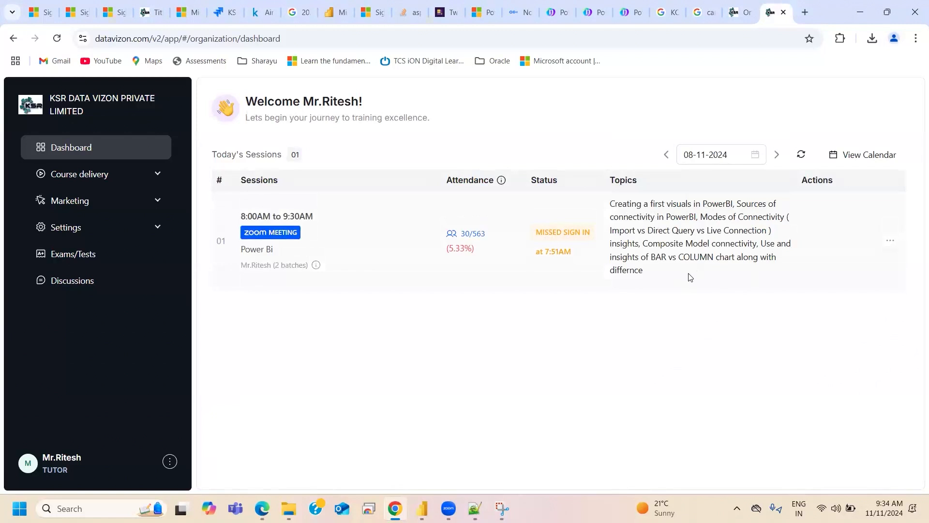
left_click(666, 156)
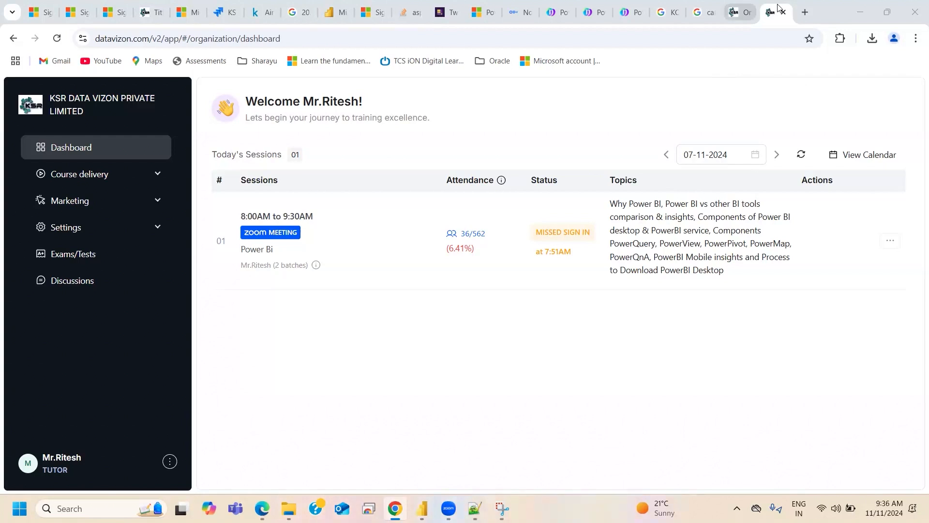
- Show the KSR Datavizon home page without the career guidance form and highlight the support e-mail in its contact section
left_click(741, 12)
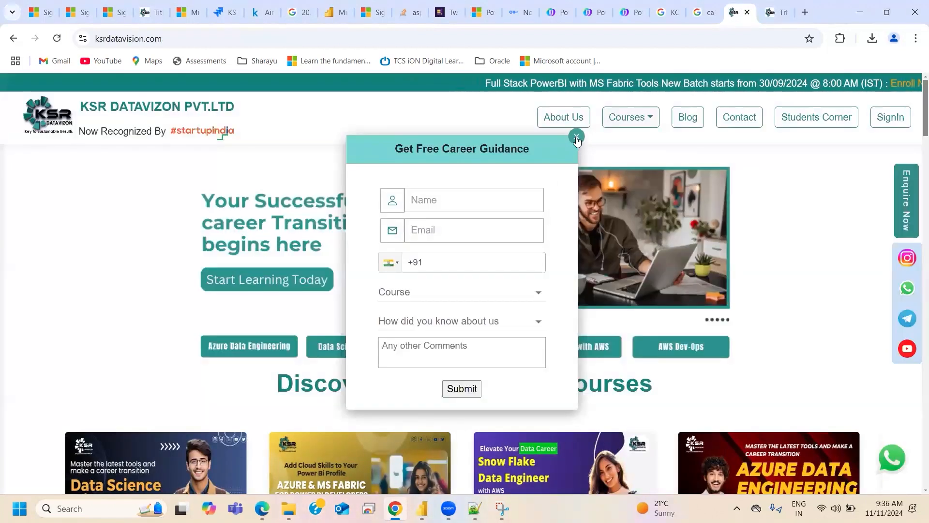
scroll(593, 308, "down", 20)
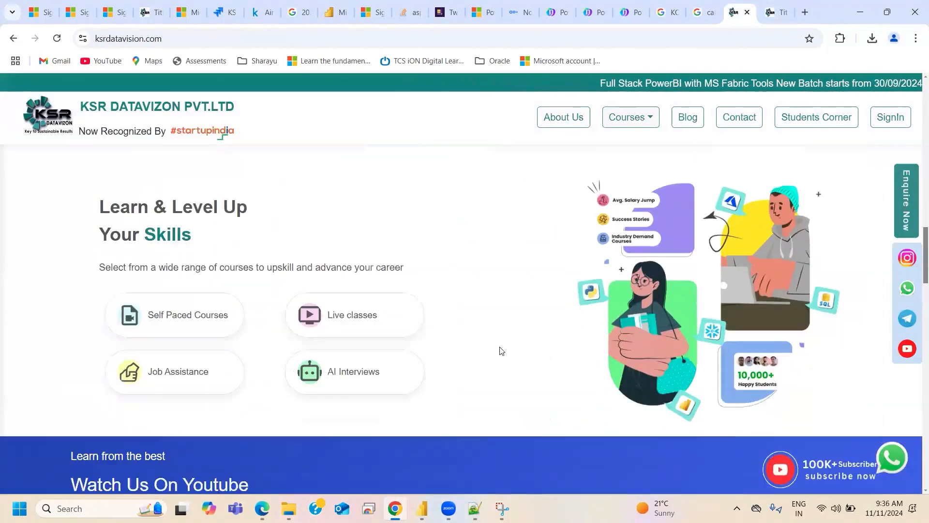
scroll(482, 355, "down", 15)
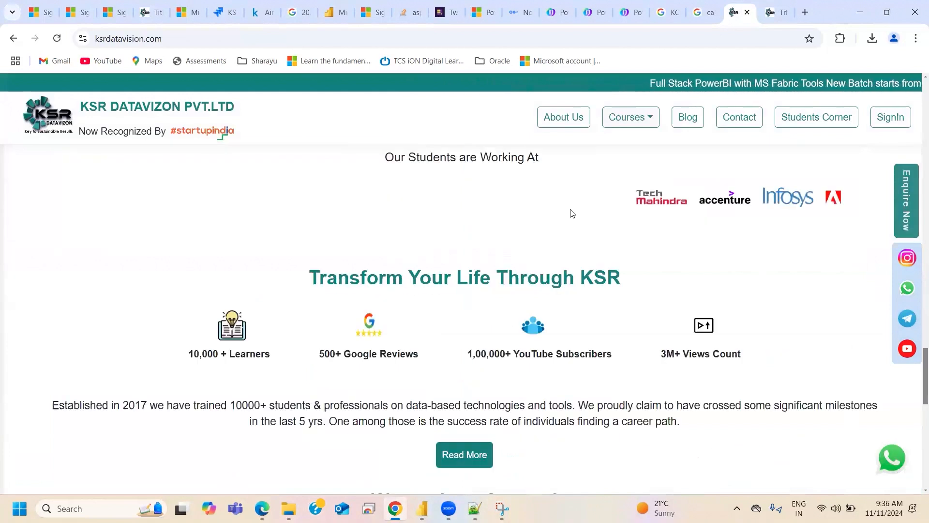
scroll(660, 353, "down", 8)
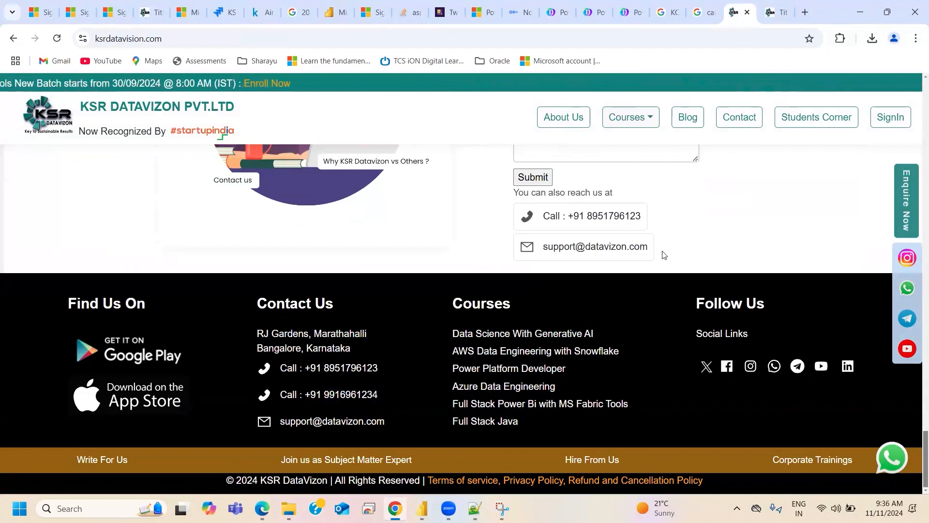
triple_click(546, 247)
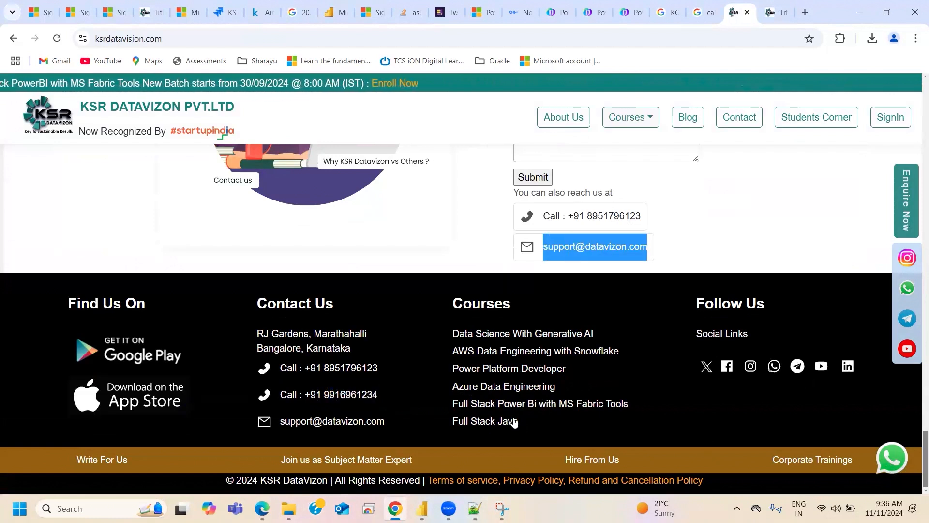
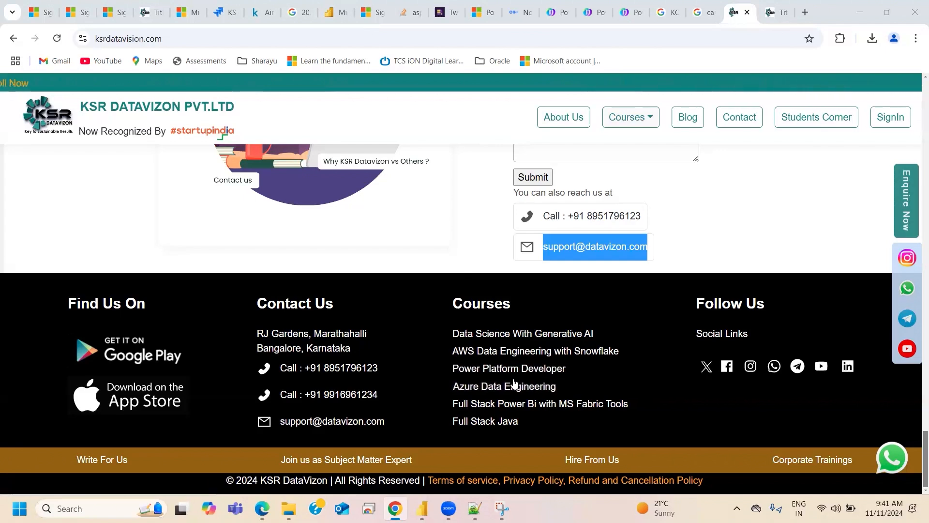
scroll(504, 380, "up", 5)
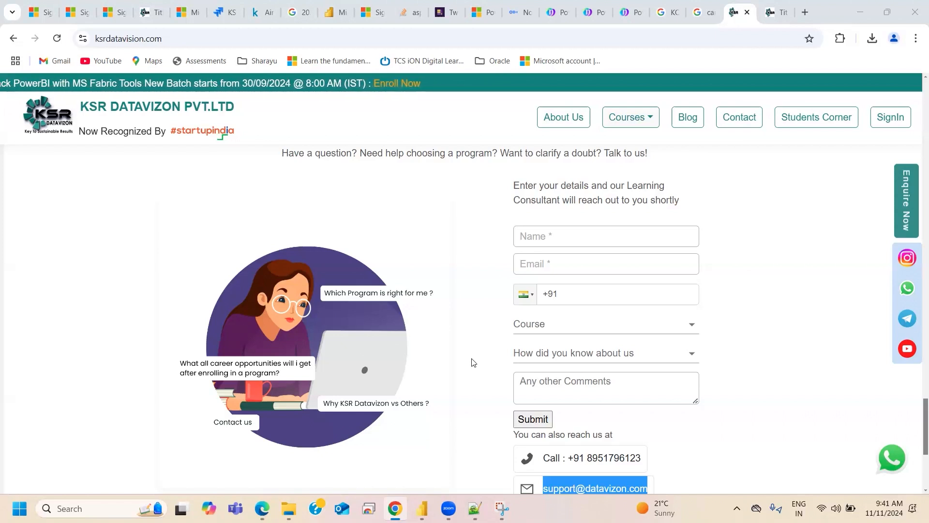
scroll(469, 360, "down", 5)
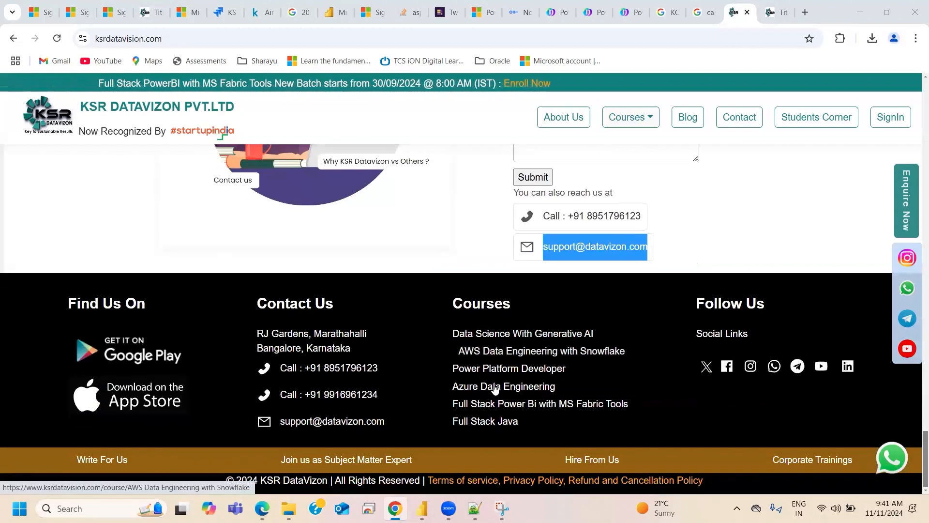